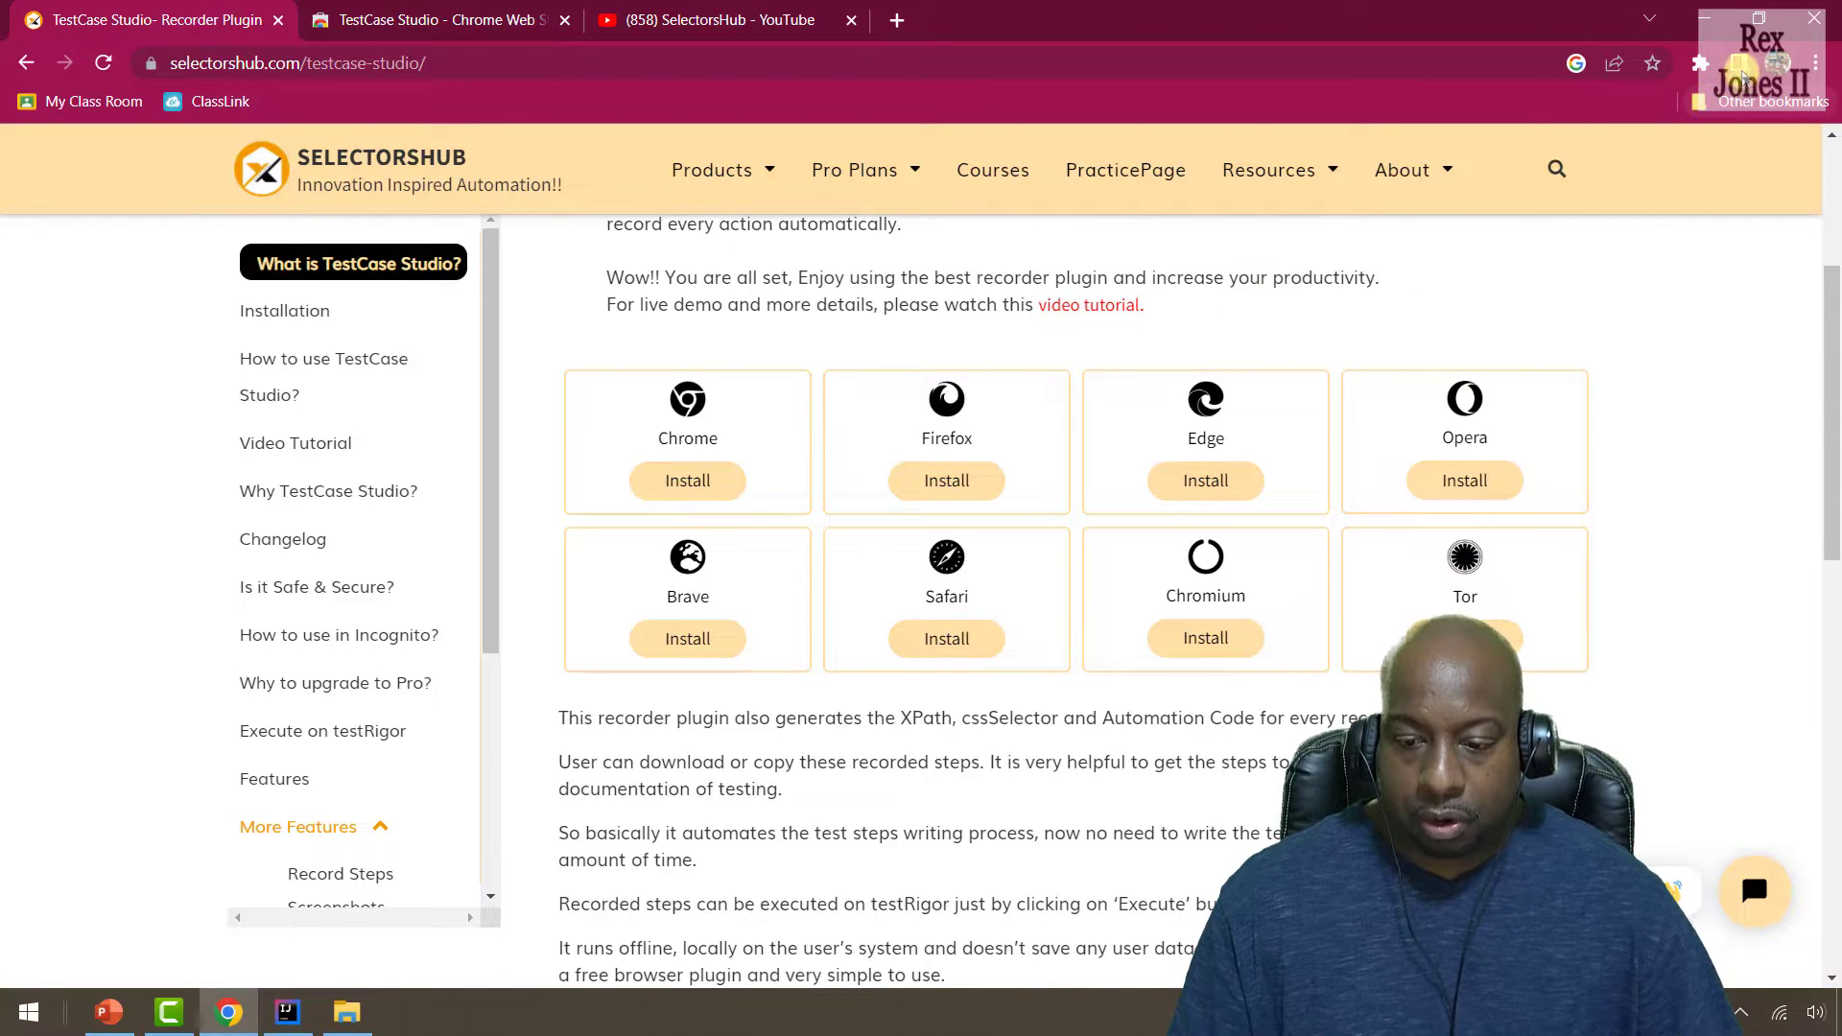
Pin TestCase Studio in Chrome's extensions and open the SelectorsHub Products > Practice Page.
{"action": "left_click", "coordinate": [1700, 63]}
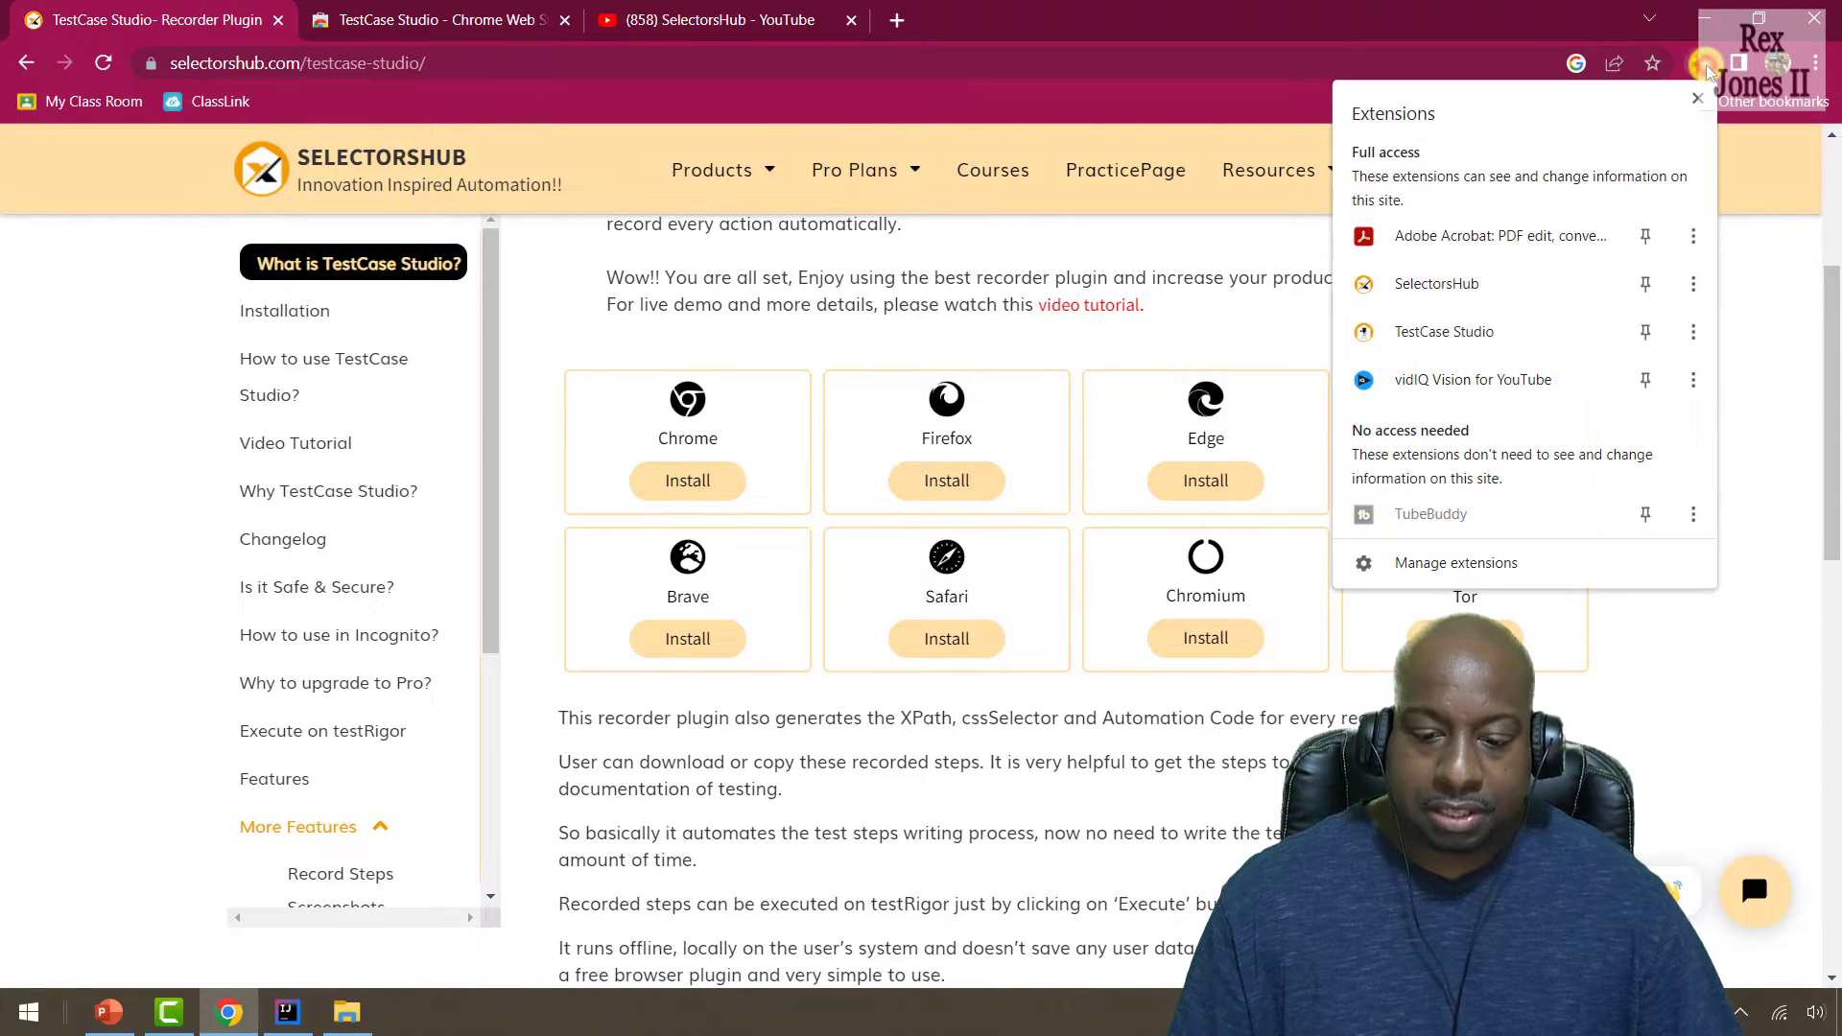
{"action": "left_click", "coordinate": [1648, 335]}
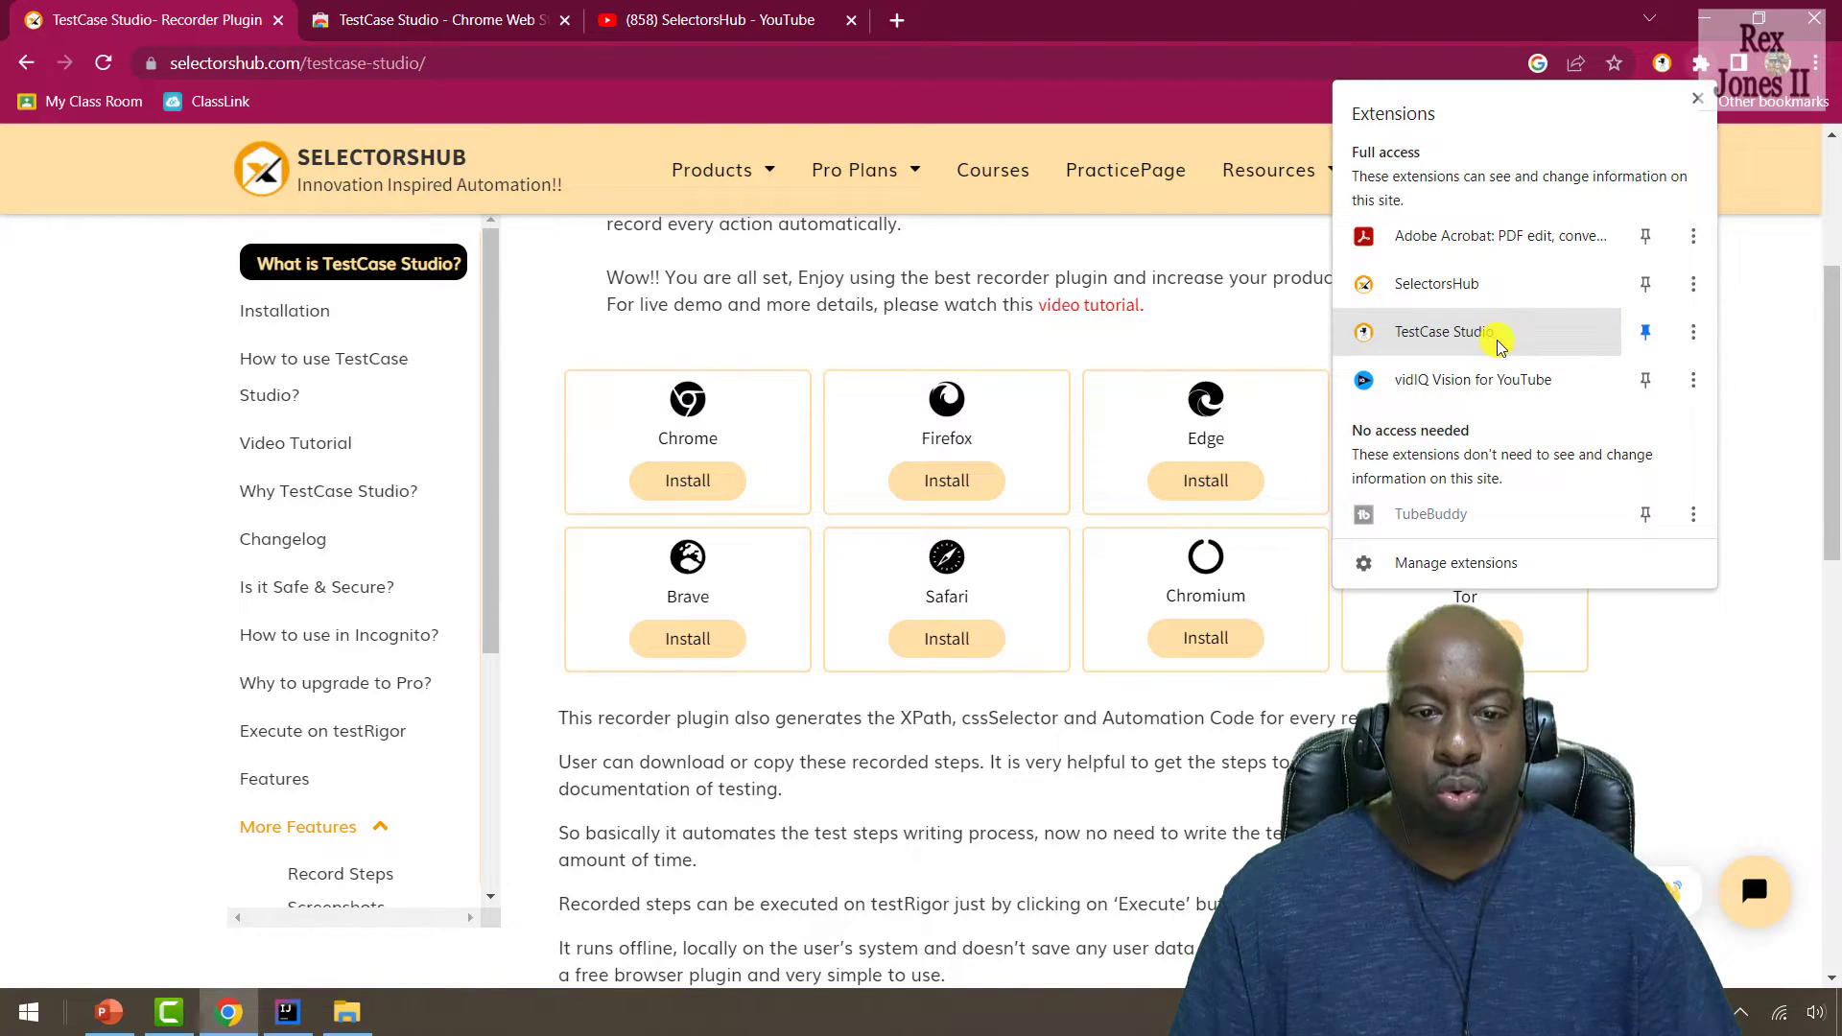
{"action": "left_click", "coordinate": [99, 573]}
{"action": "mouse_move", "coordinate": [748, 172]}
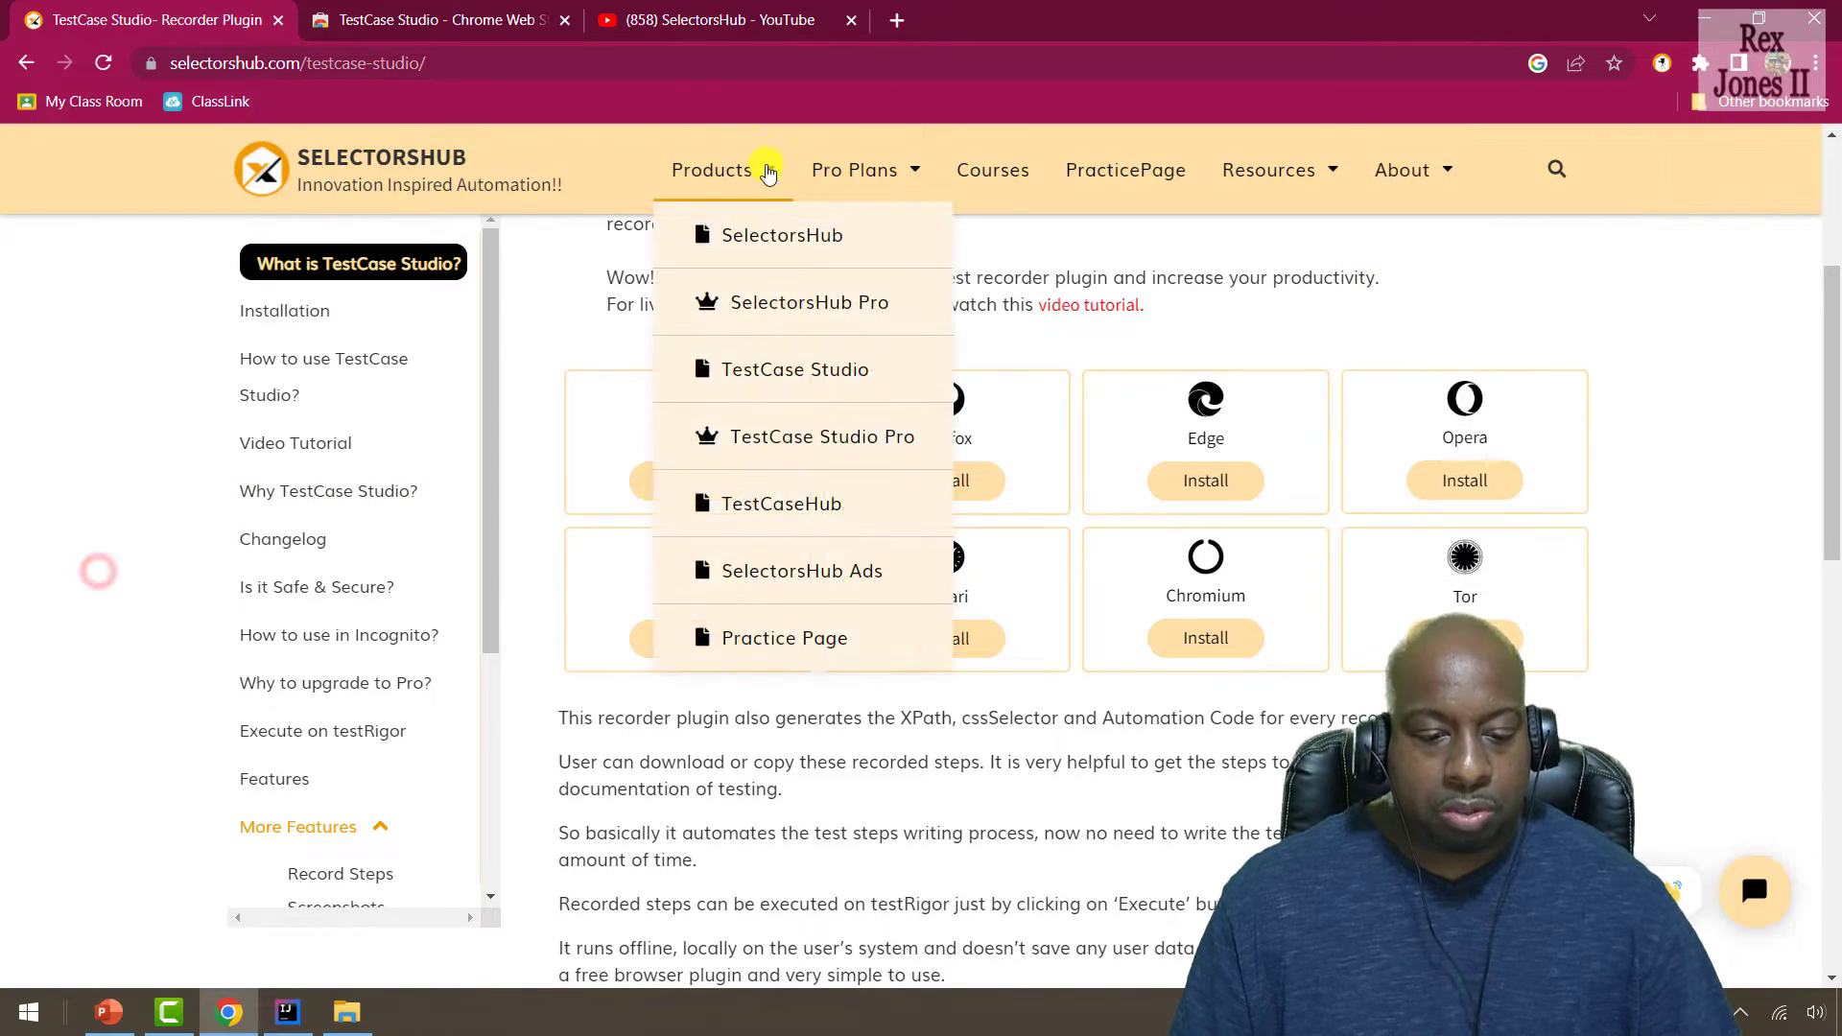
{"action": "left_click", "coordinate": [884, 612]}
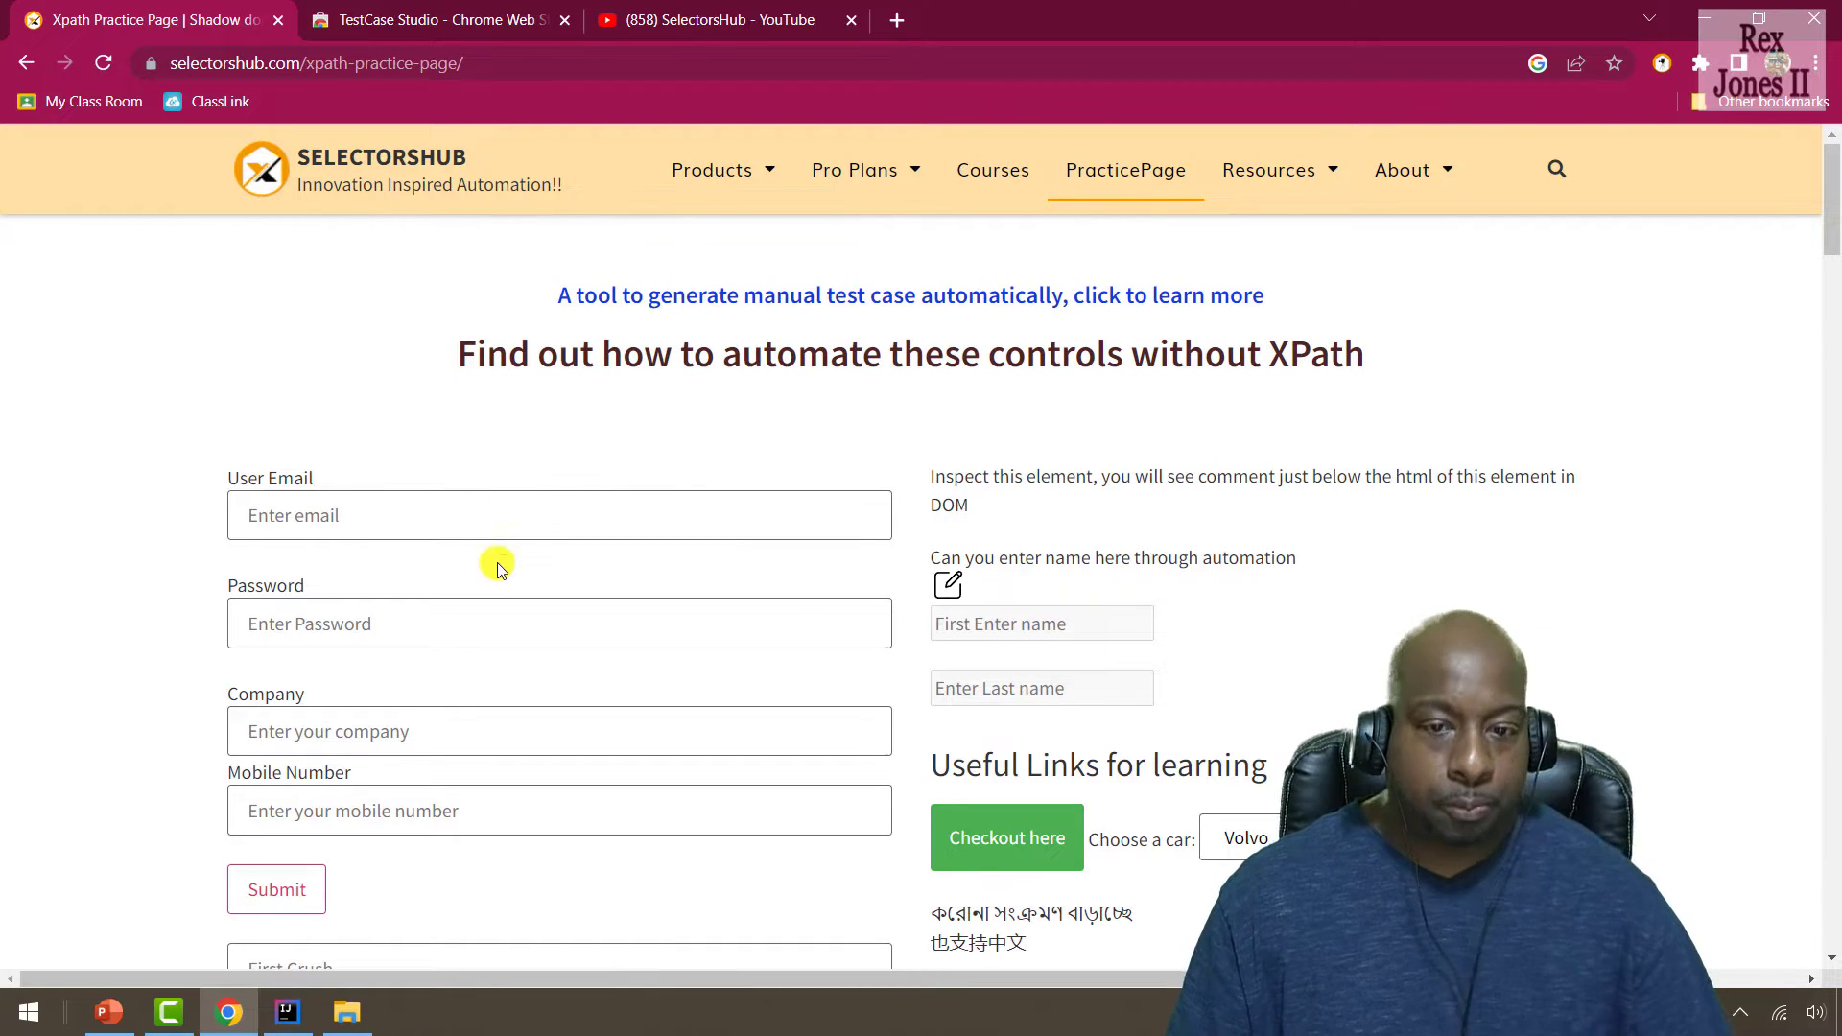
Launch the TestCase Studio recorder, minimize it, and focus the practice form's User Email field.
{"action": "left_click", "coordinate": [1660, 61]}
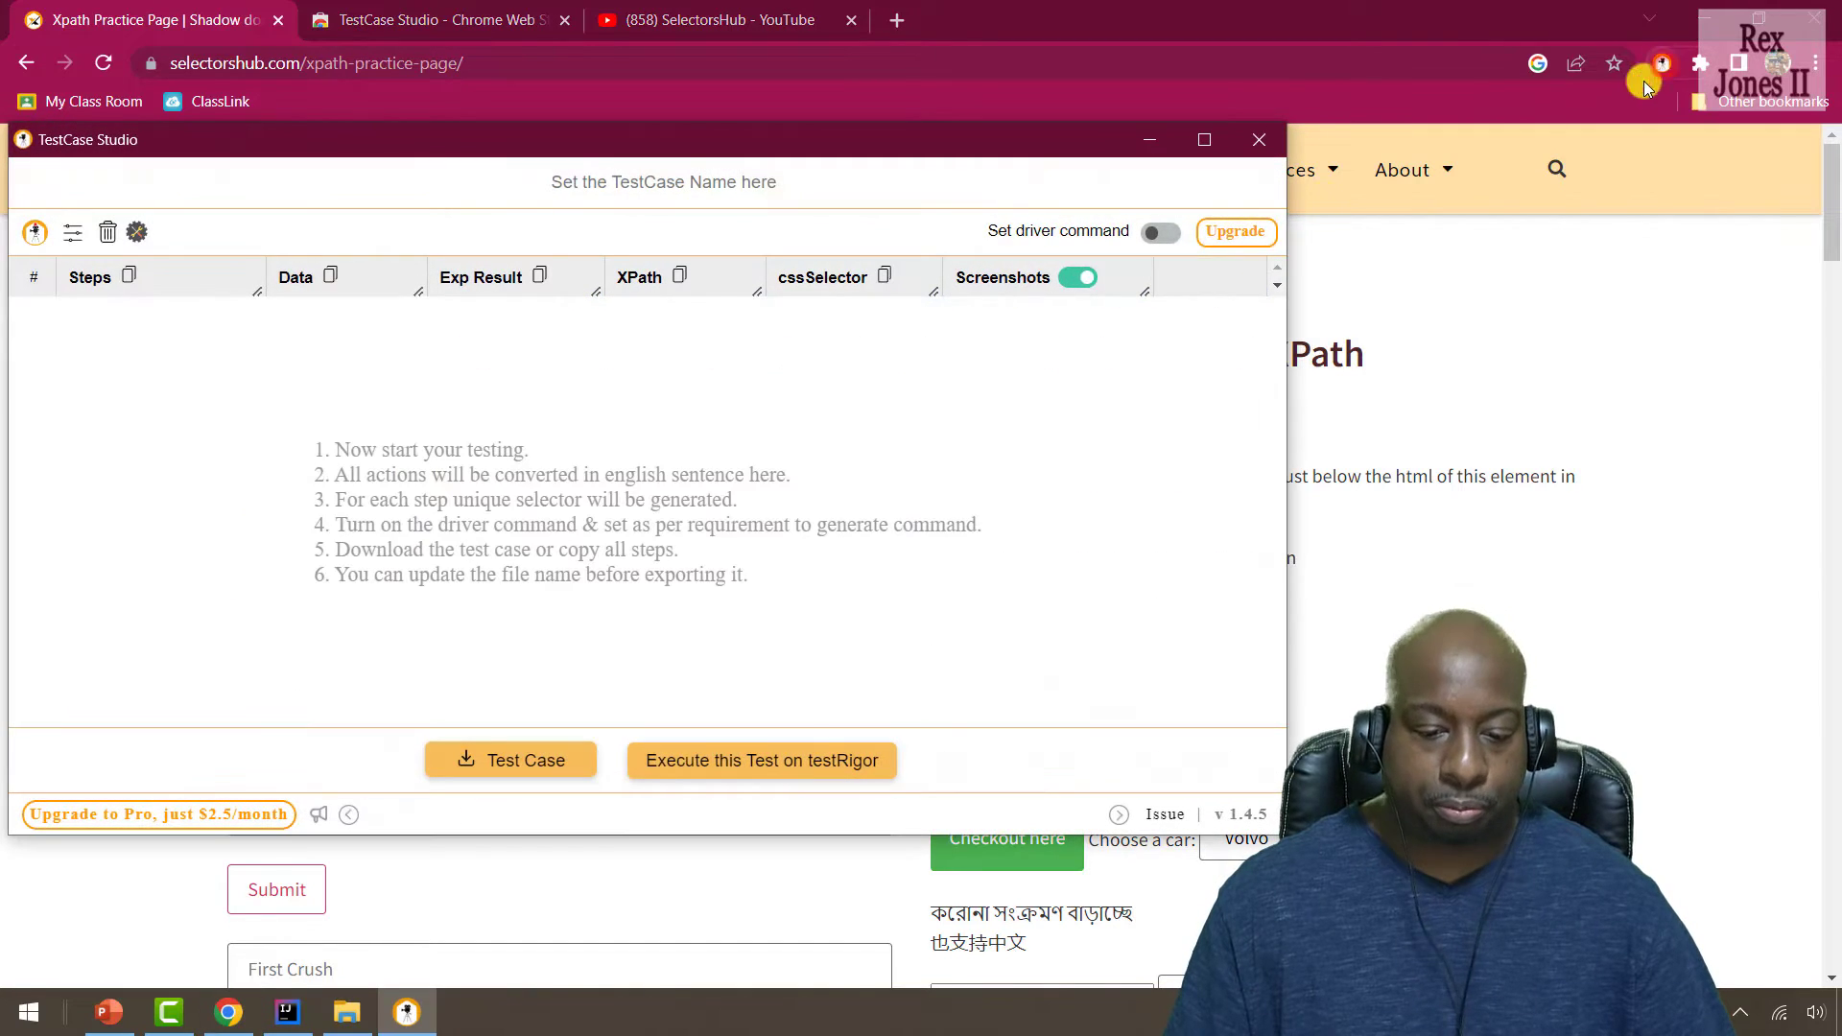
{"action": "left_click", "coordinate": [1144, 142]}
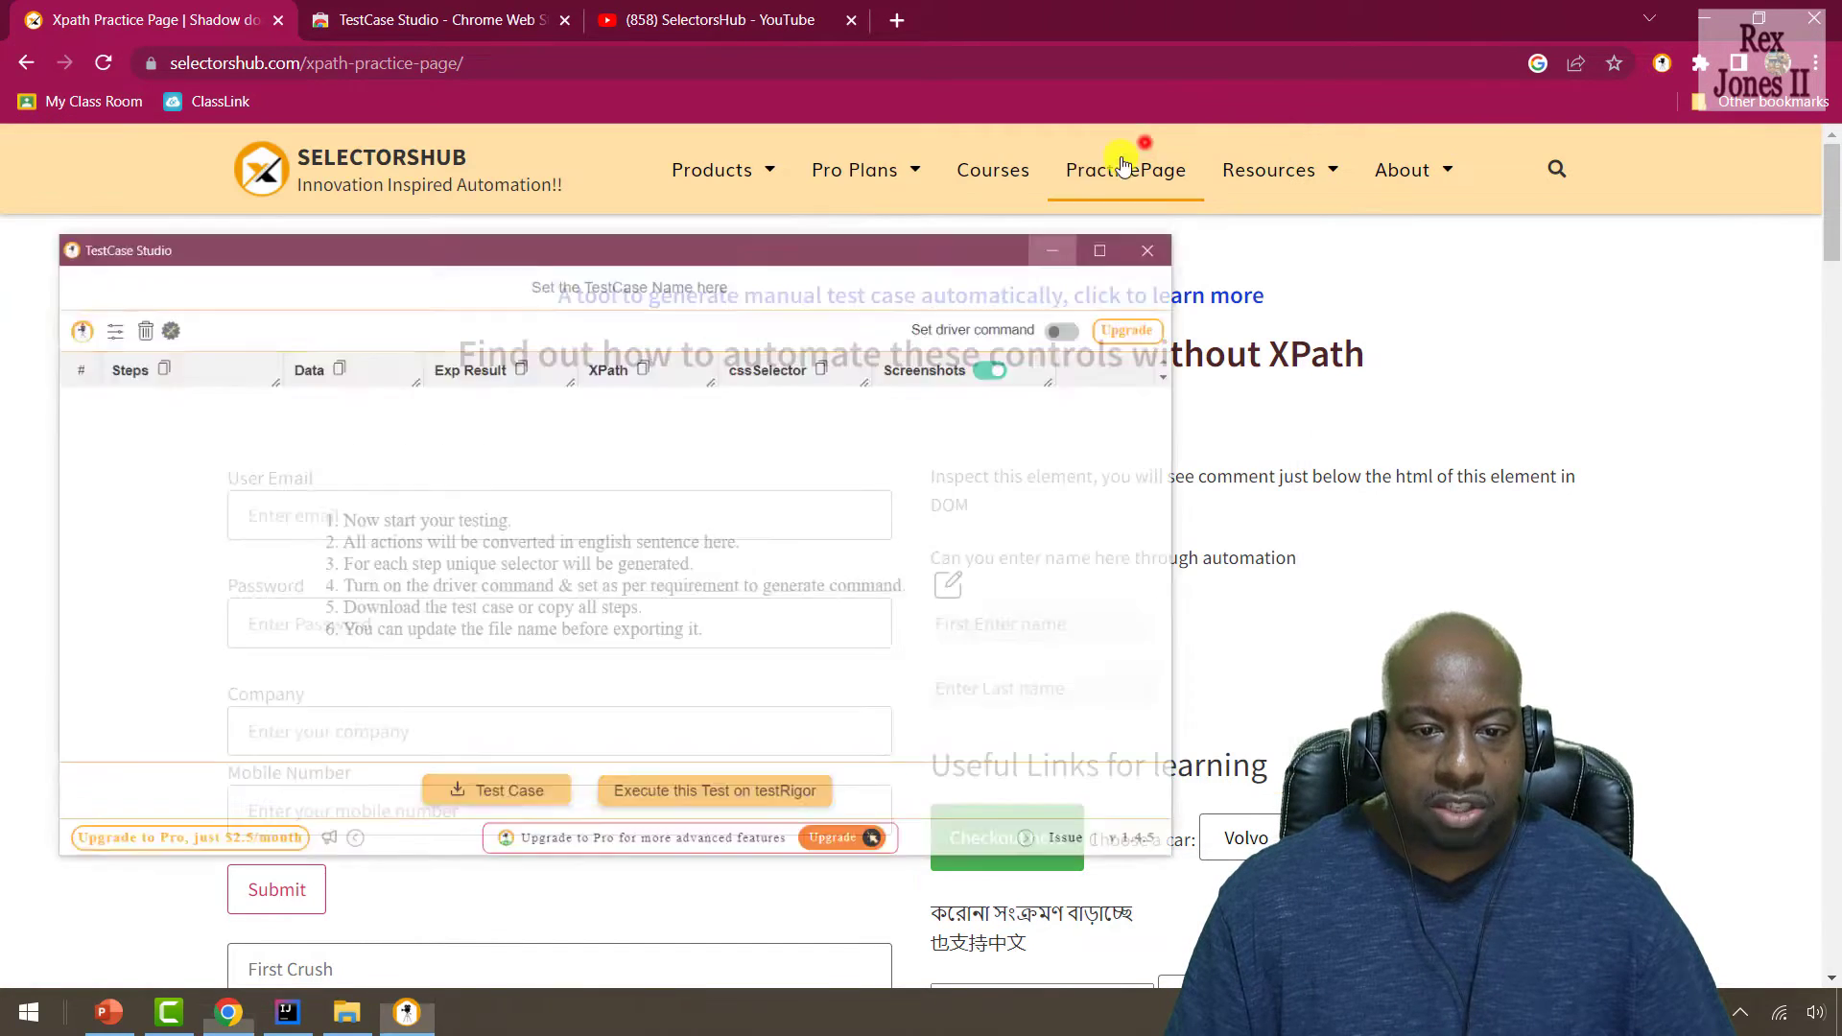
{"action": "left_click", "coordinate": [303, 508]}
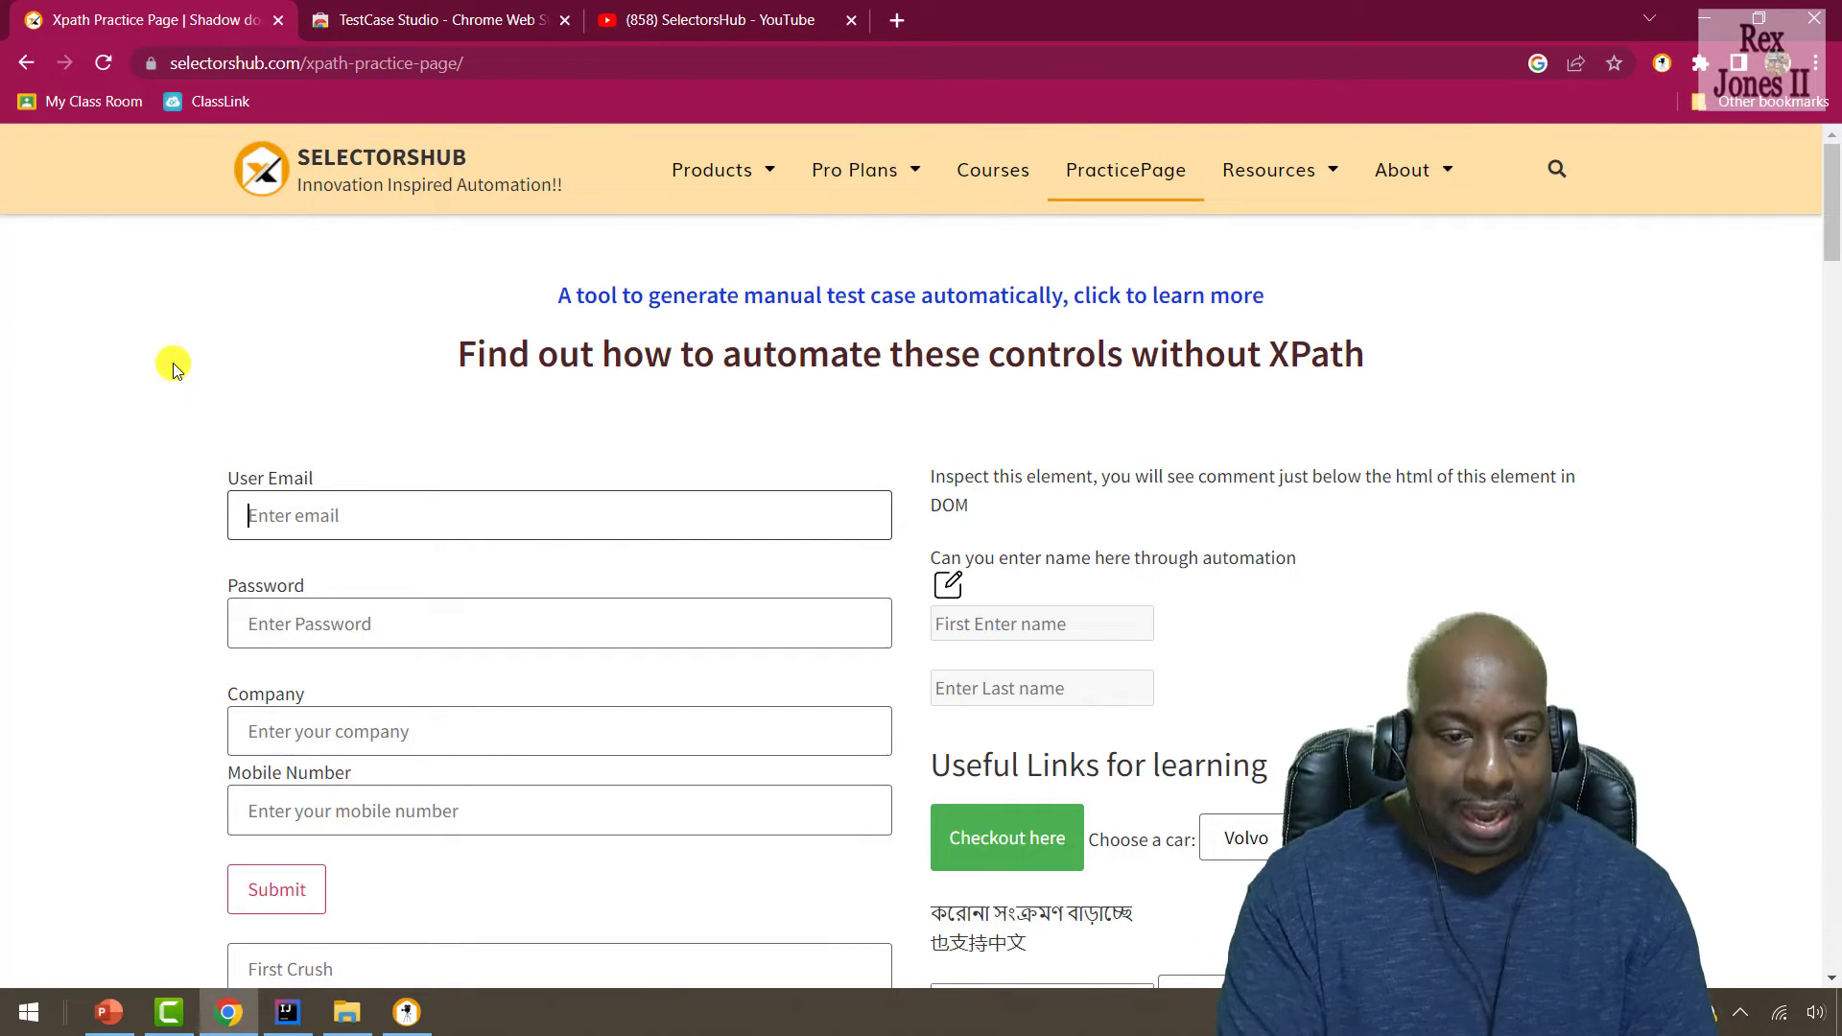
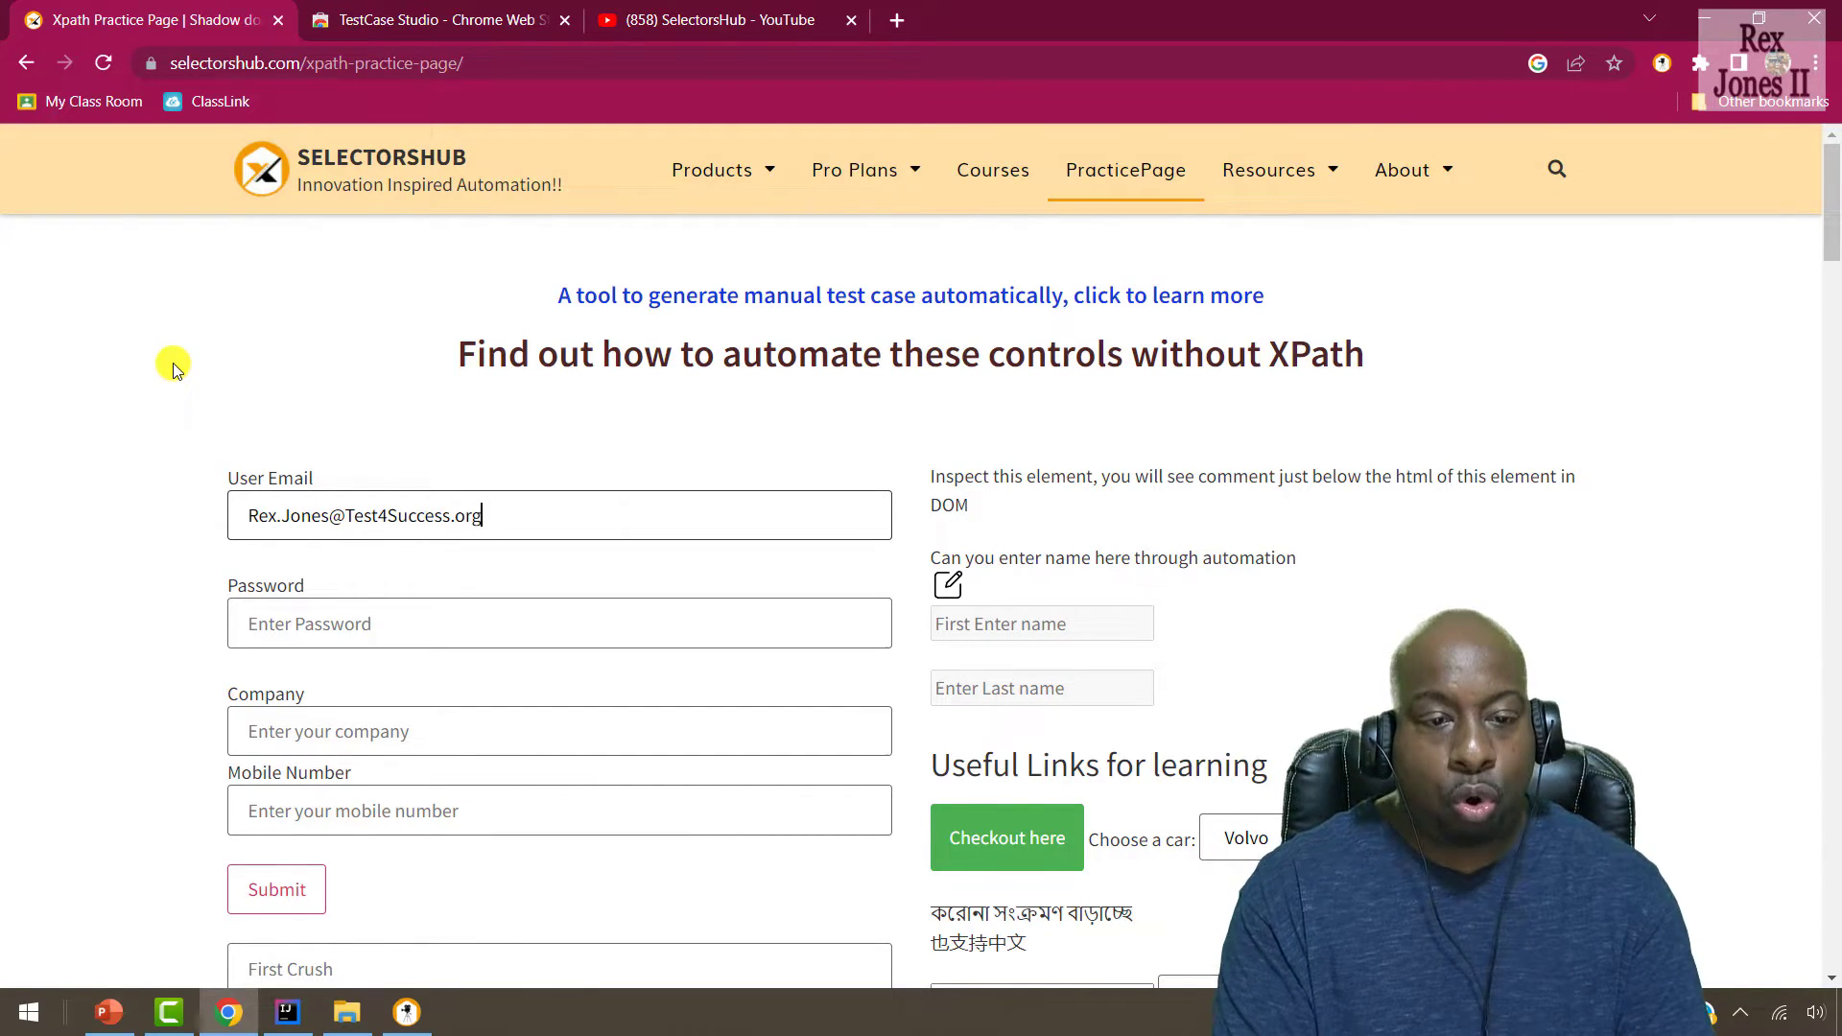
Fill in the user email, the account password and company 'Test ABC 123'.
{"action": "key", "text": "Tab"}
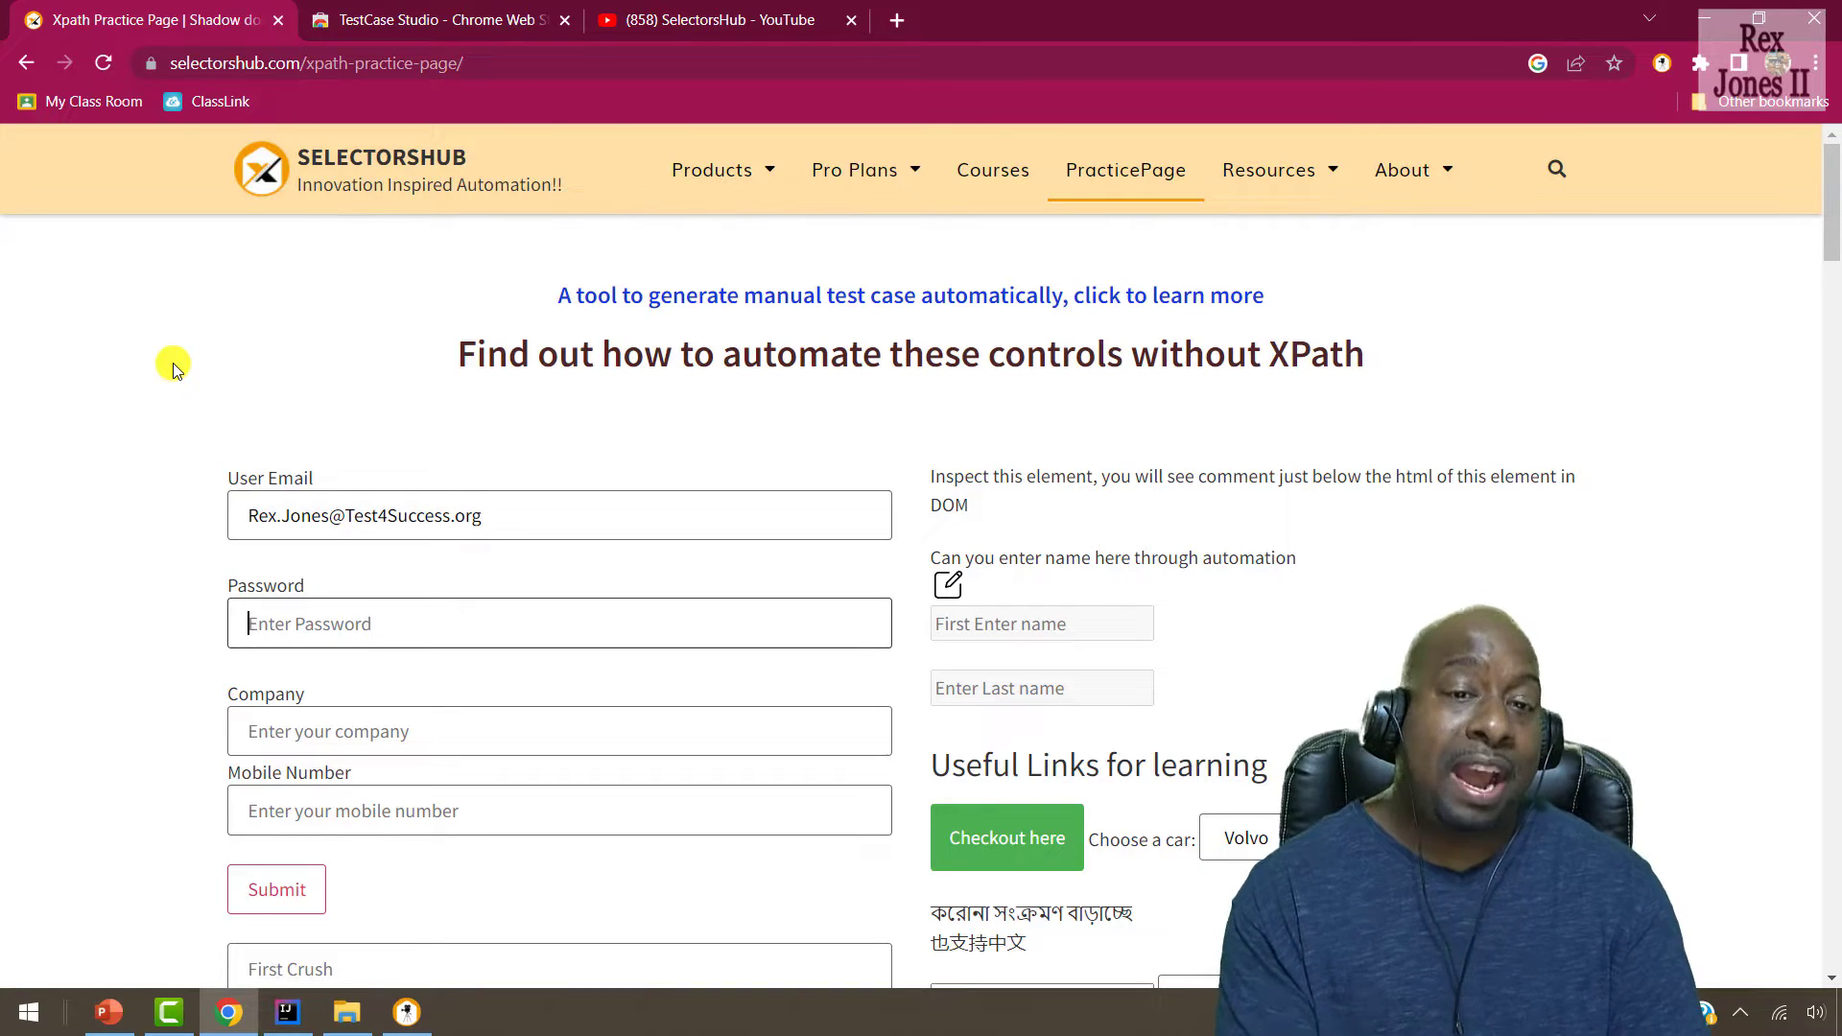
{"action": "type", "text": "Test"}
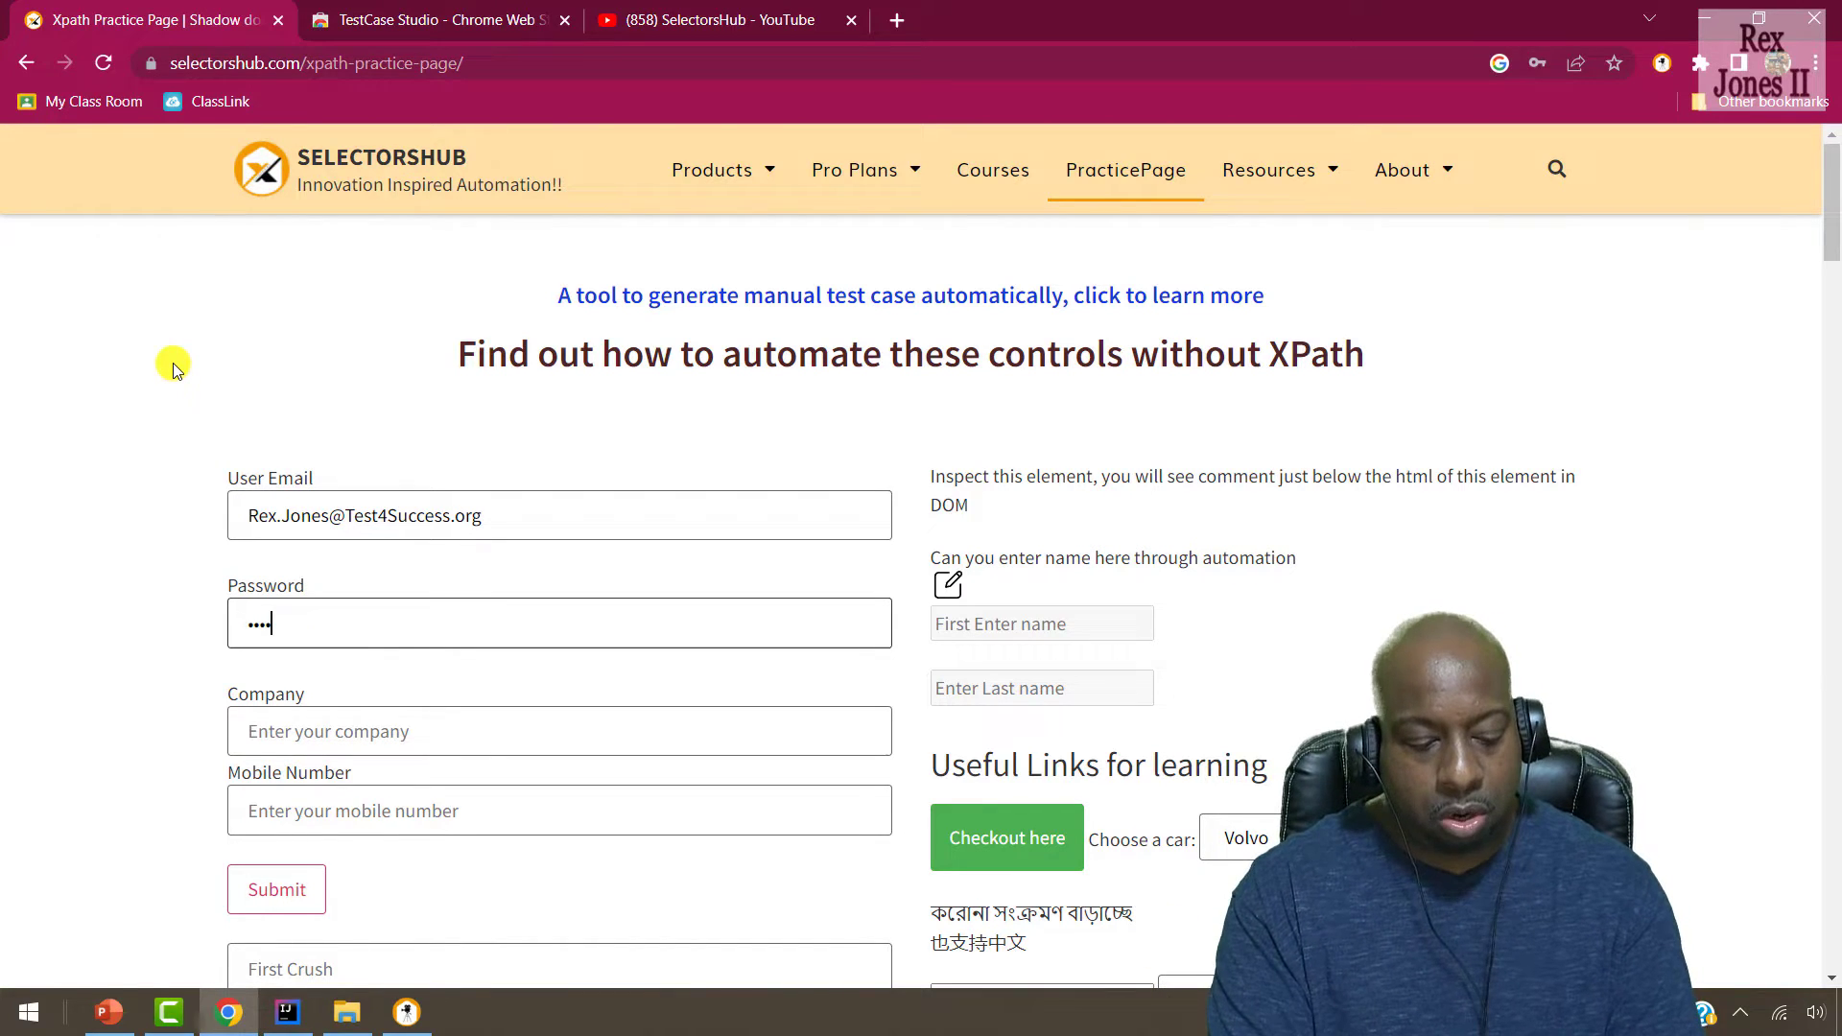
{"action": "type", "text": "1234"}
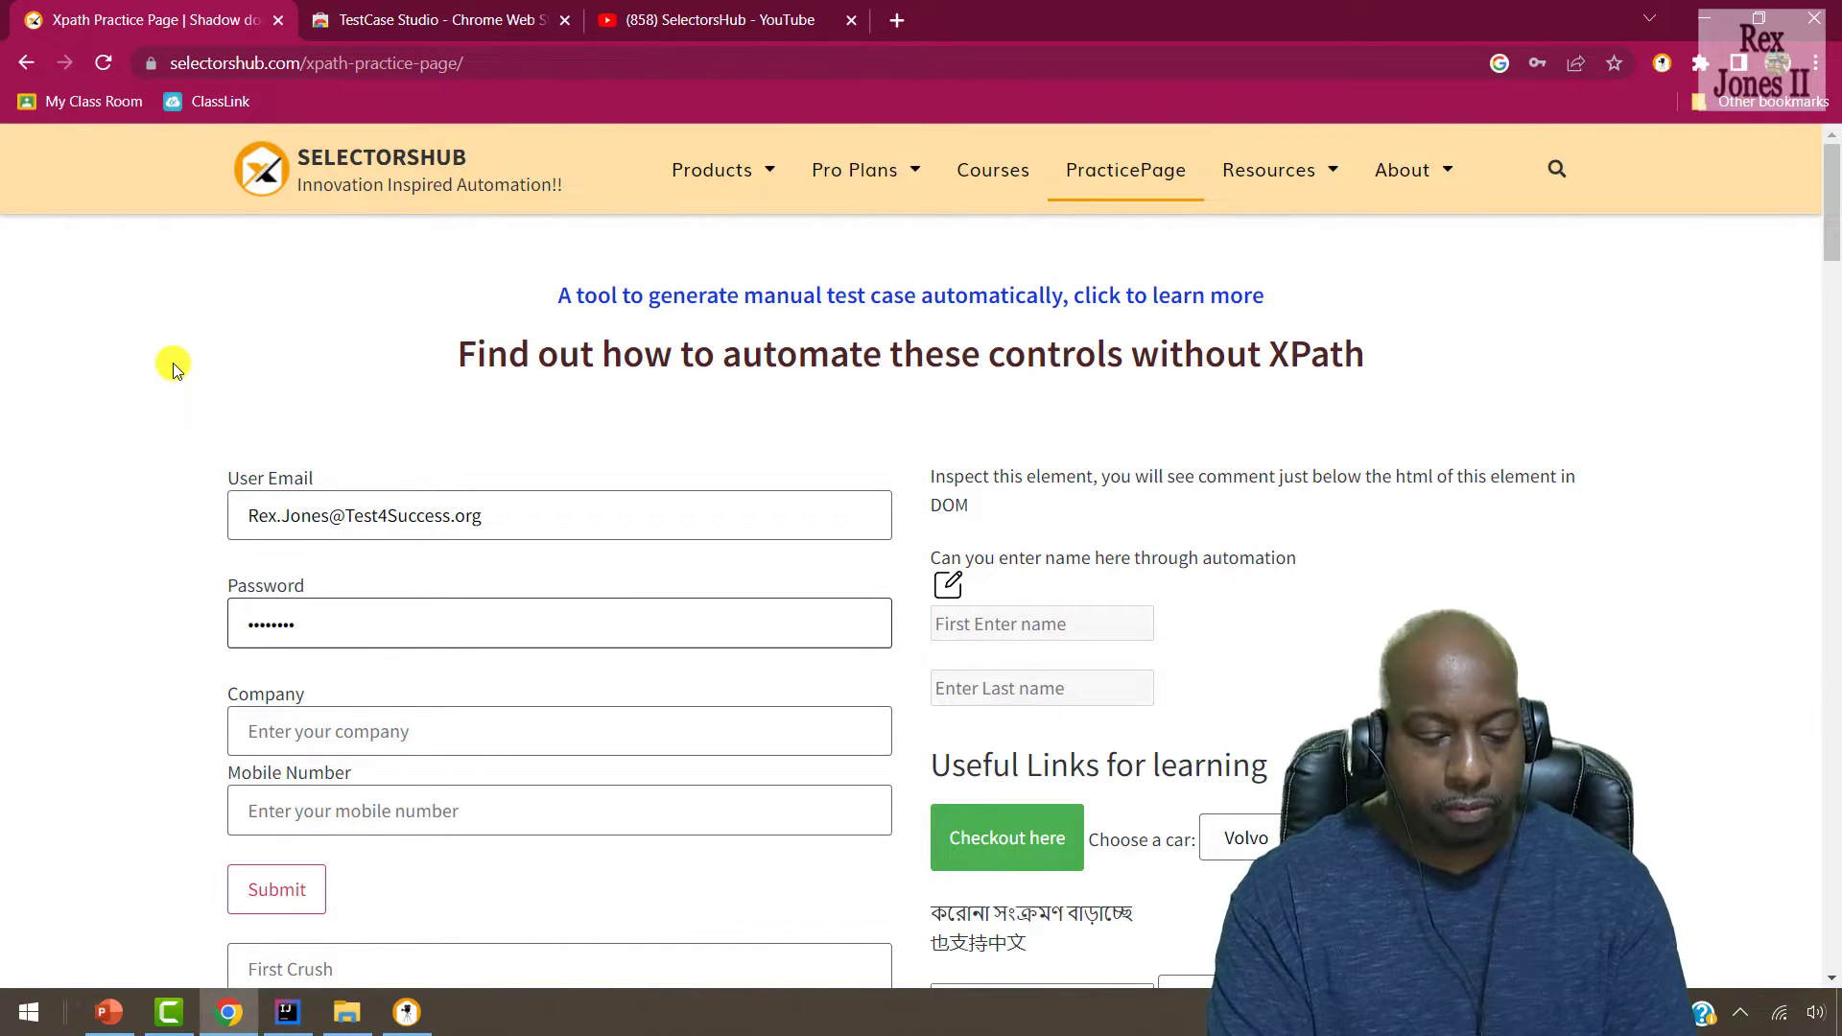
{"action": "key", "text": "Tab"}
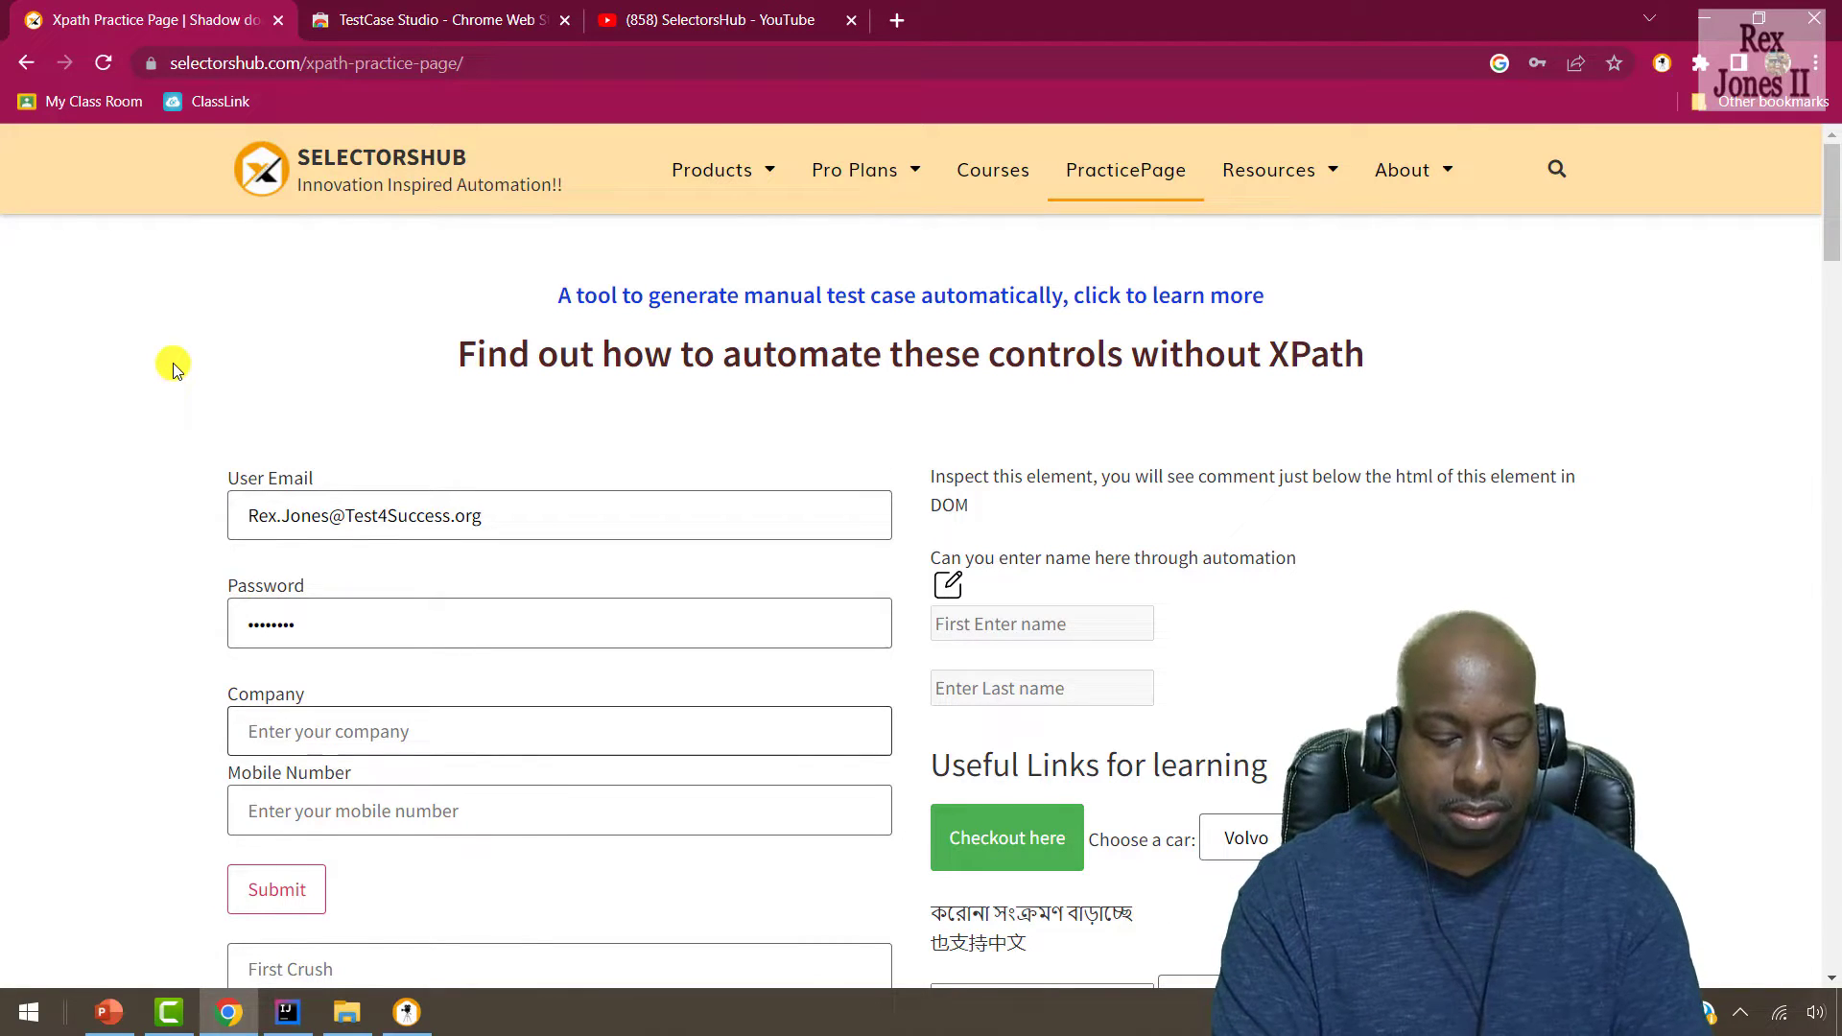
{"action": "type", "text": "Test ABC"}
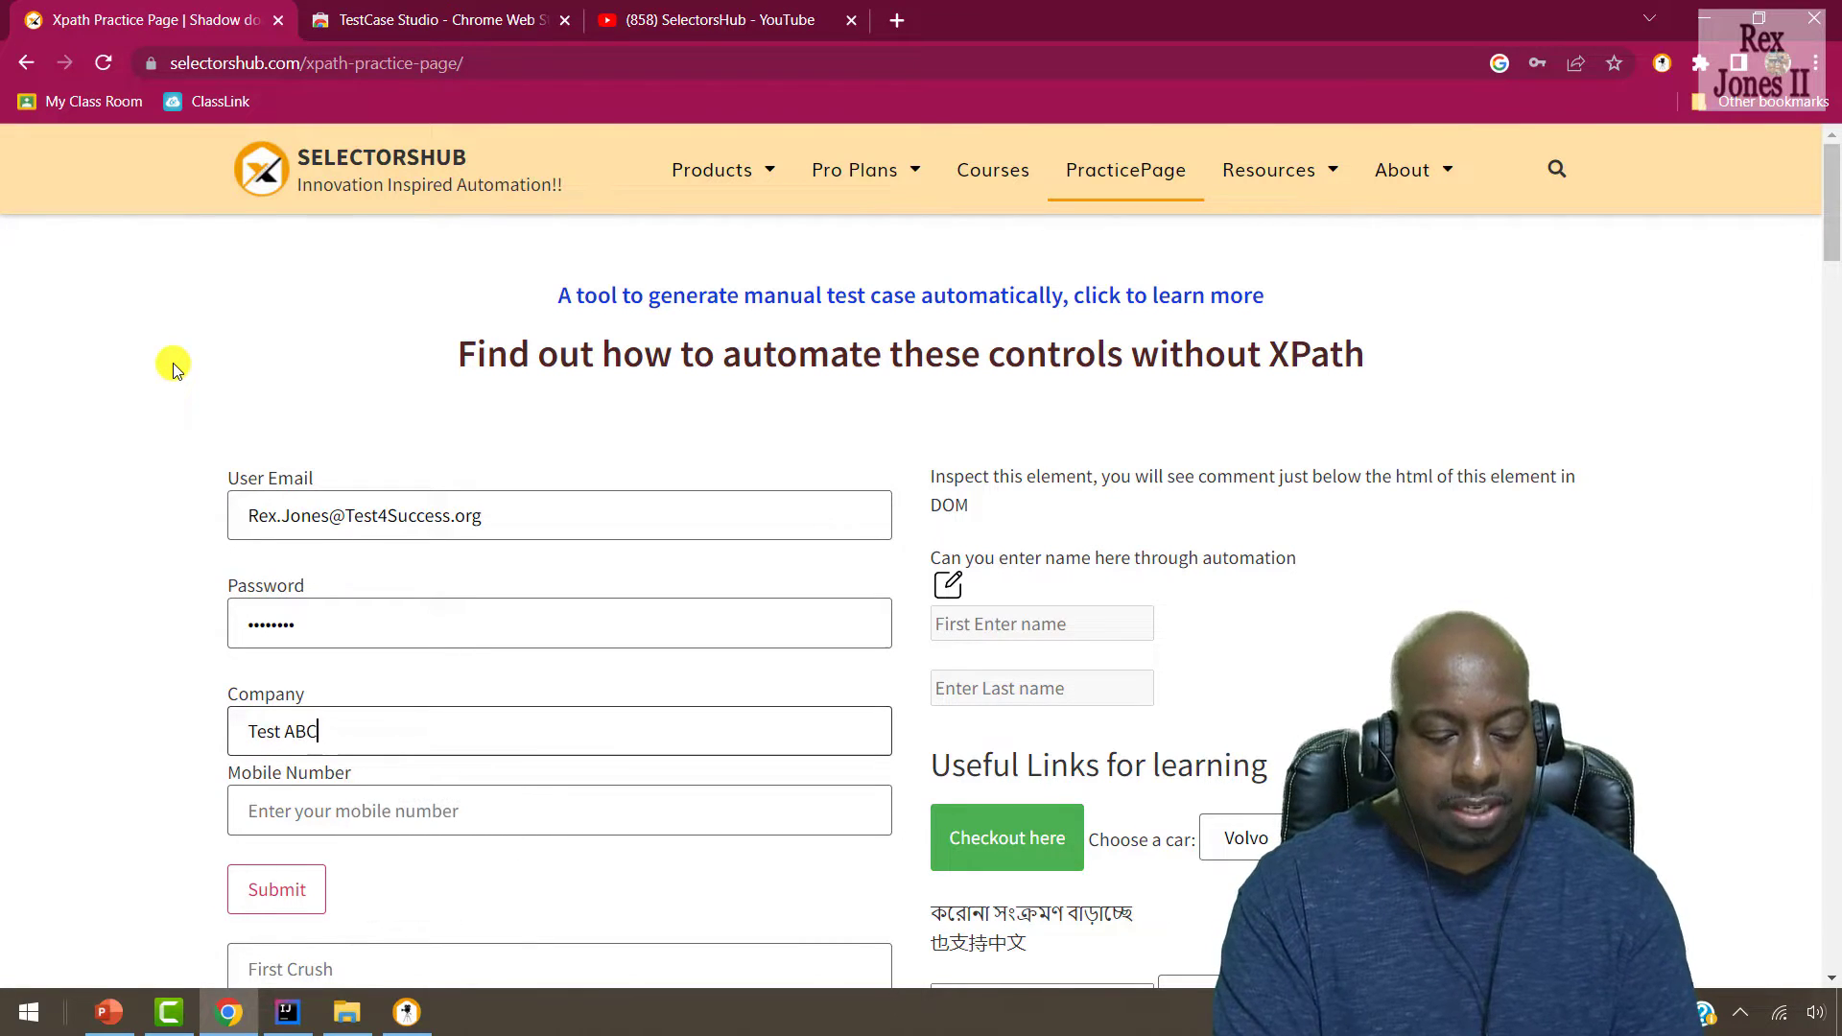
{"action": "type", "text": " 123"}
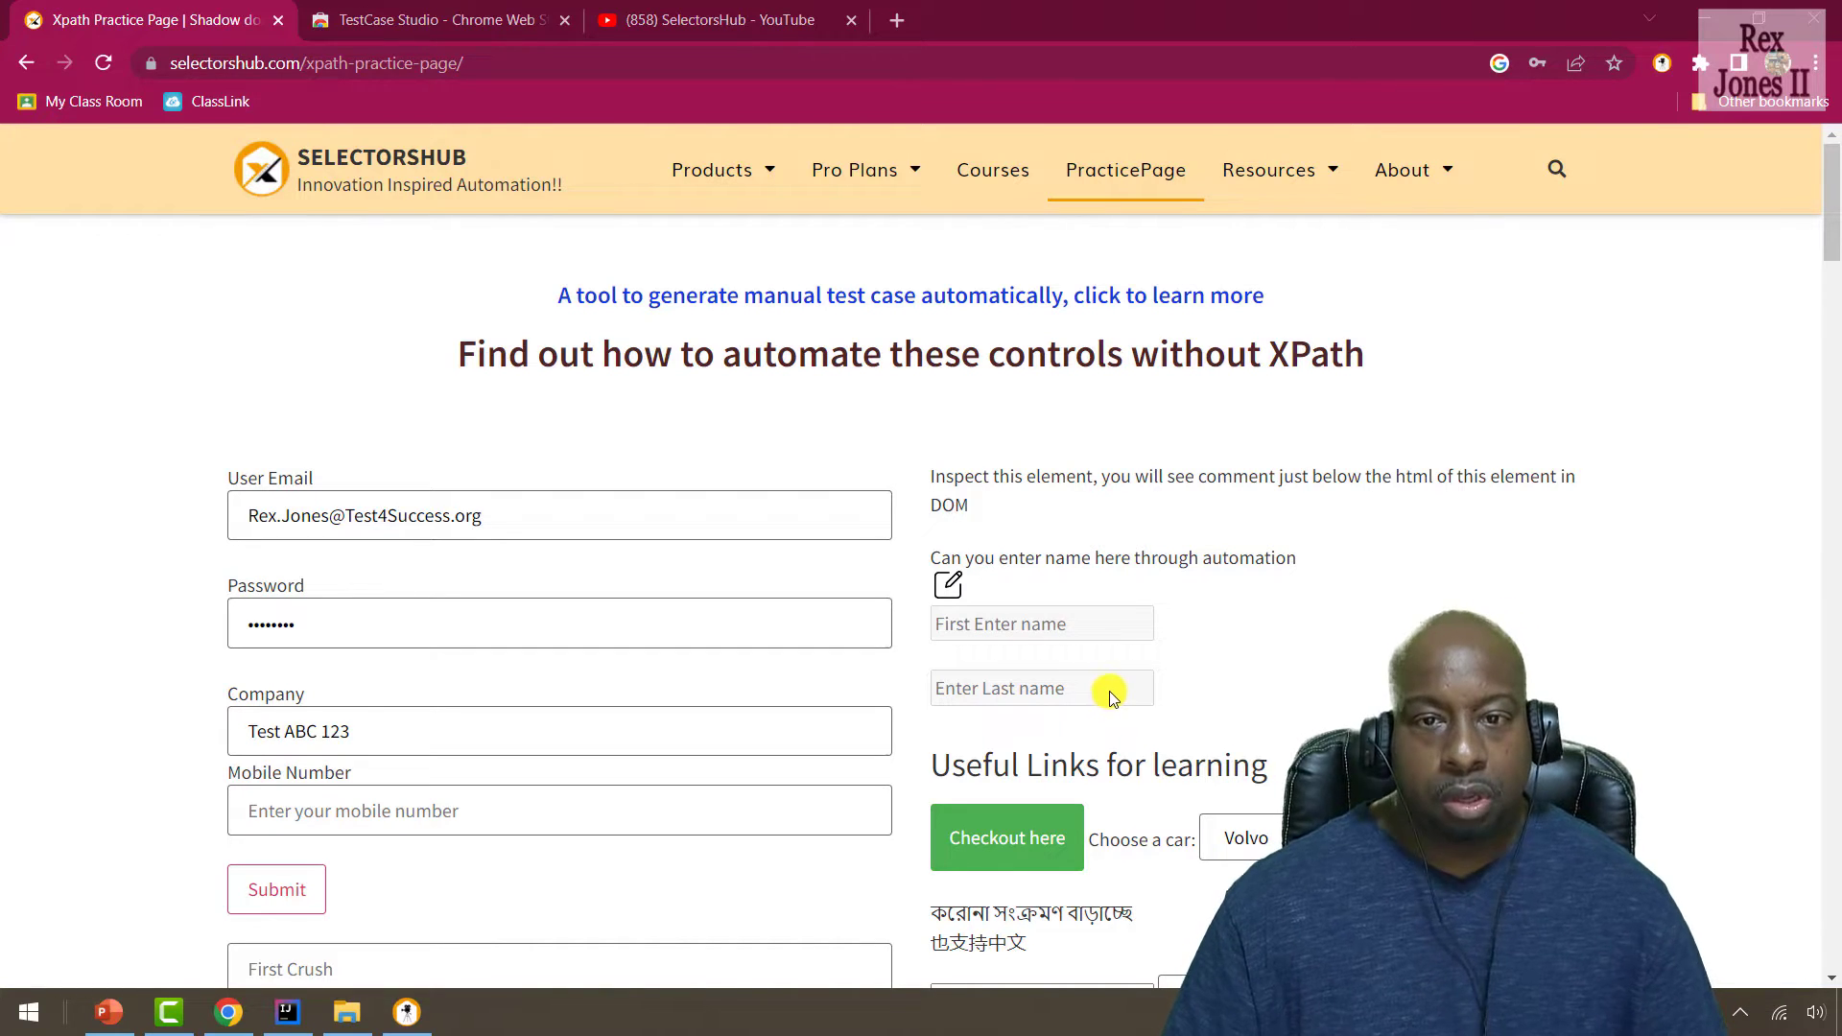
Enable and enter the first name, then try the disabled Last Name field.
{"action": "left_click", "coordinate": [950, 582]}
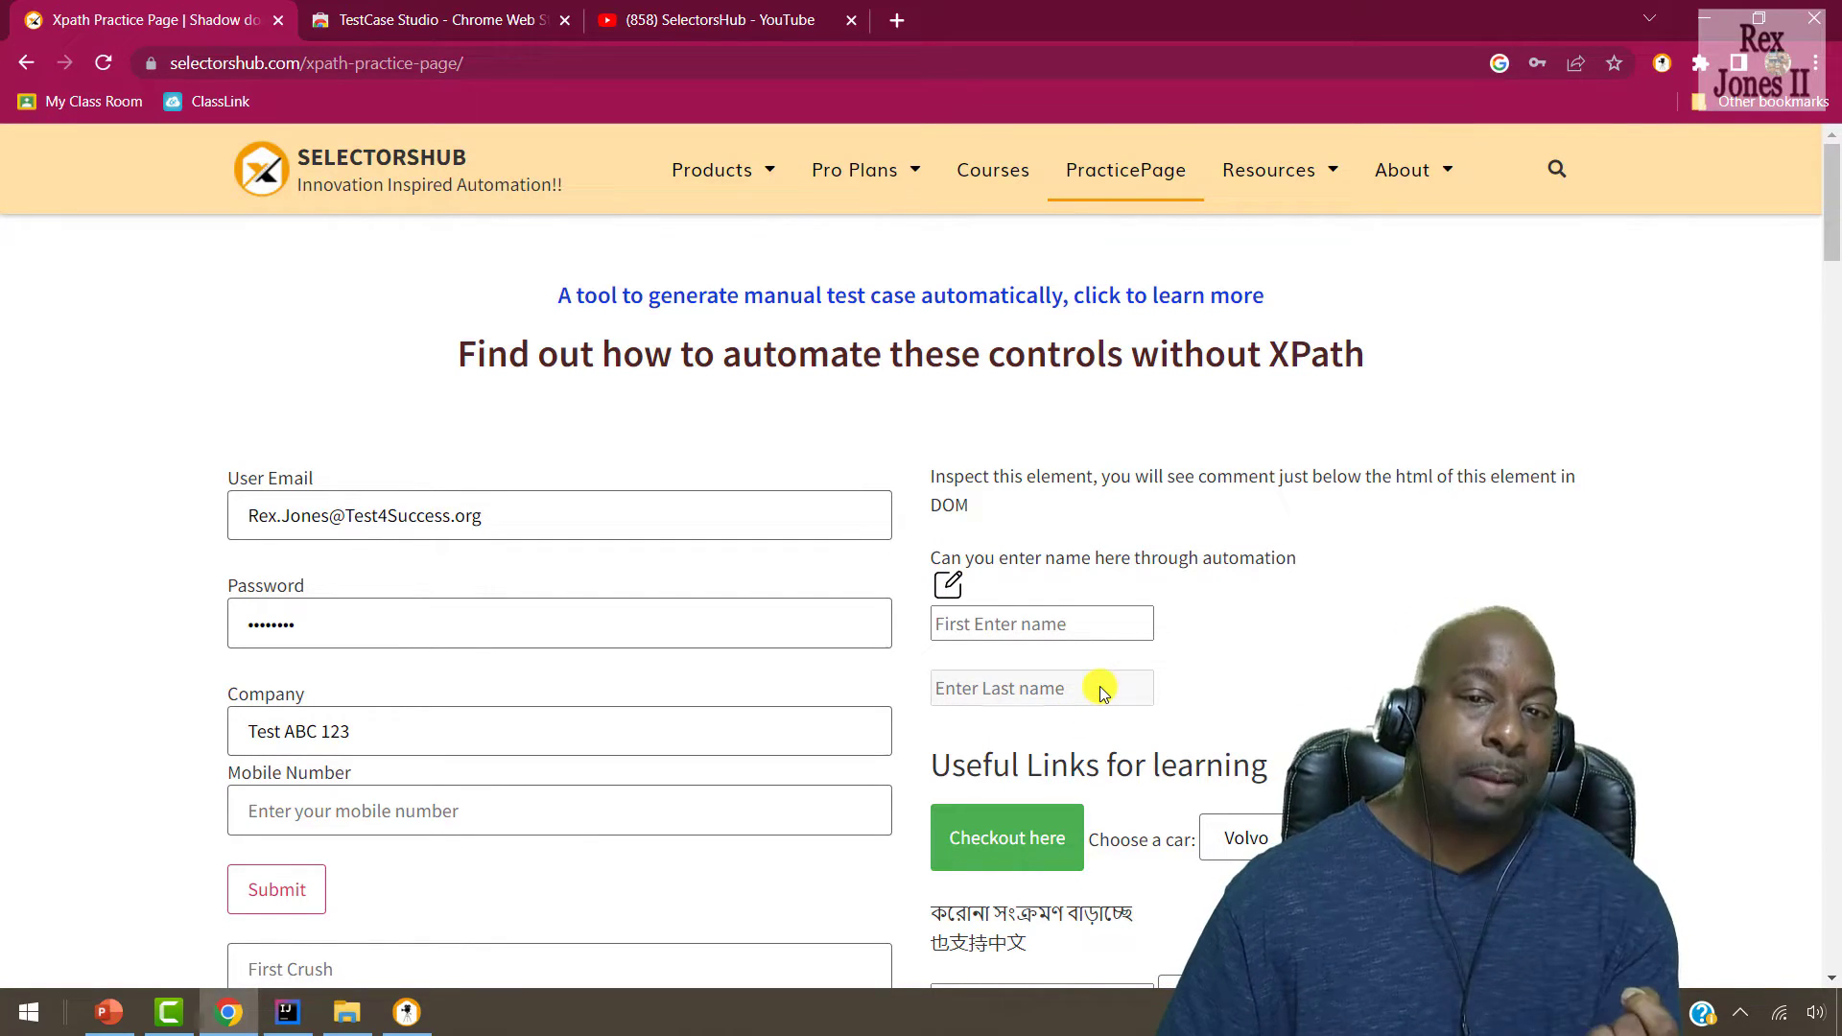
{"action": "left_click", "coordinate": [1075, 624]}
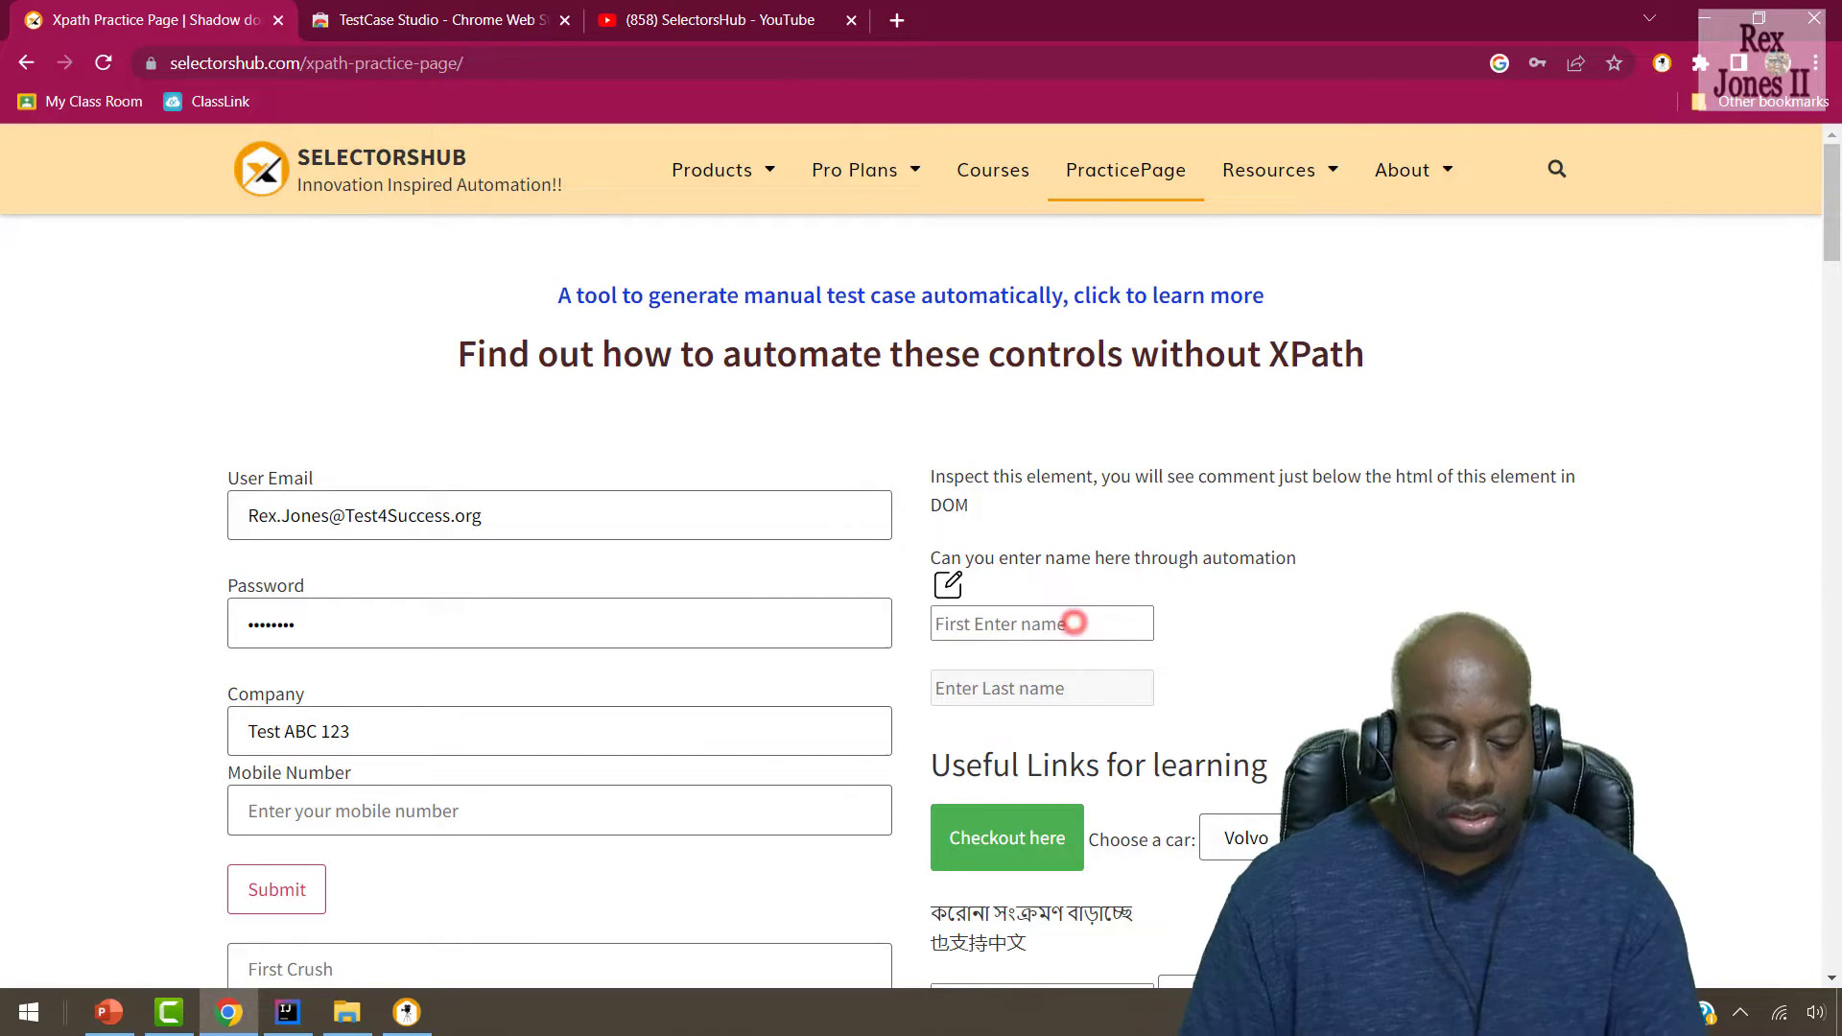
{"action": "type", "text": "Rex"}
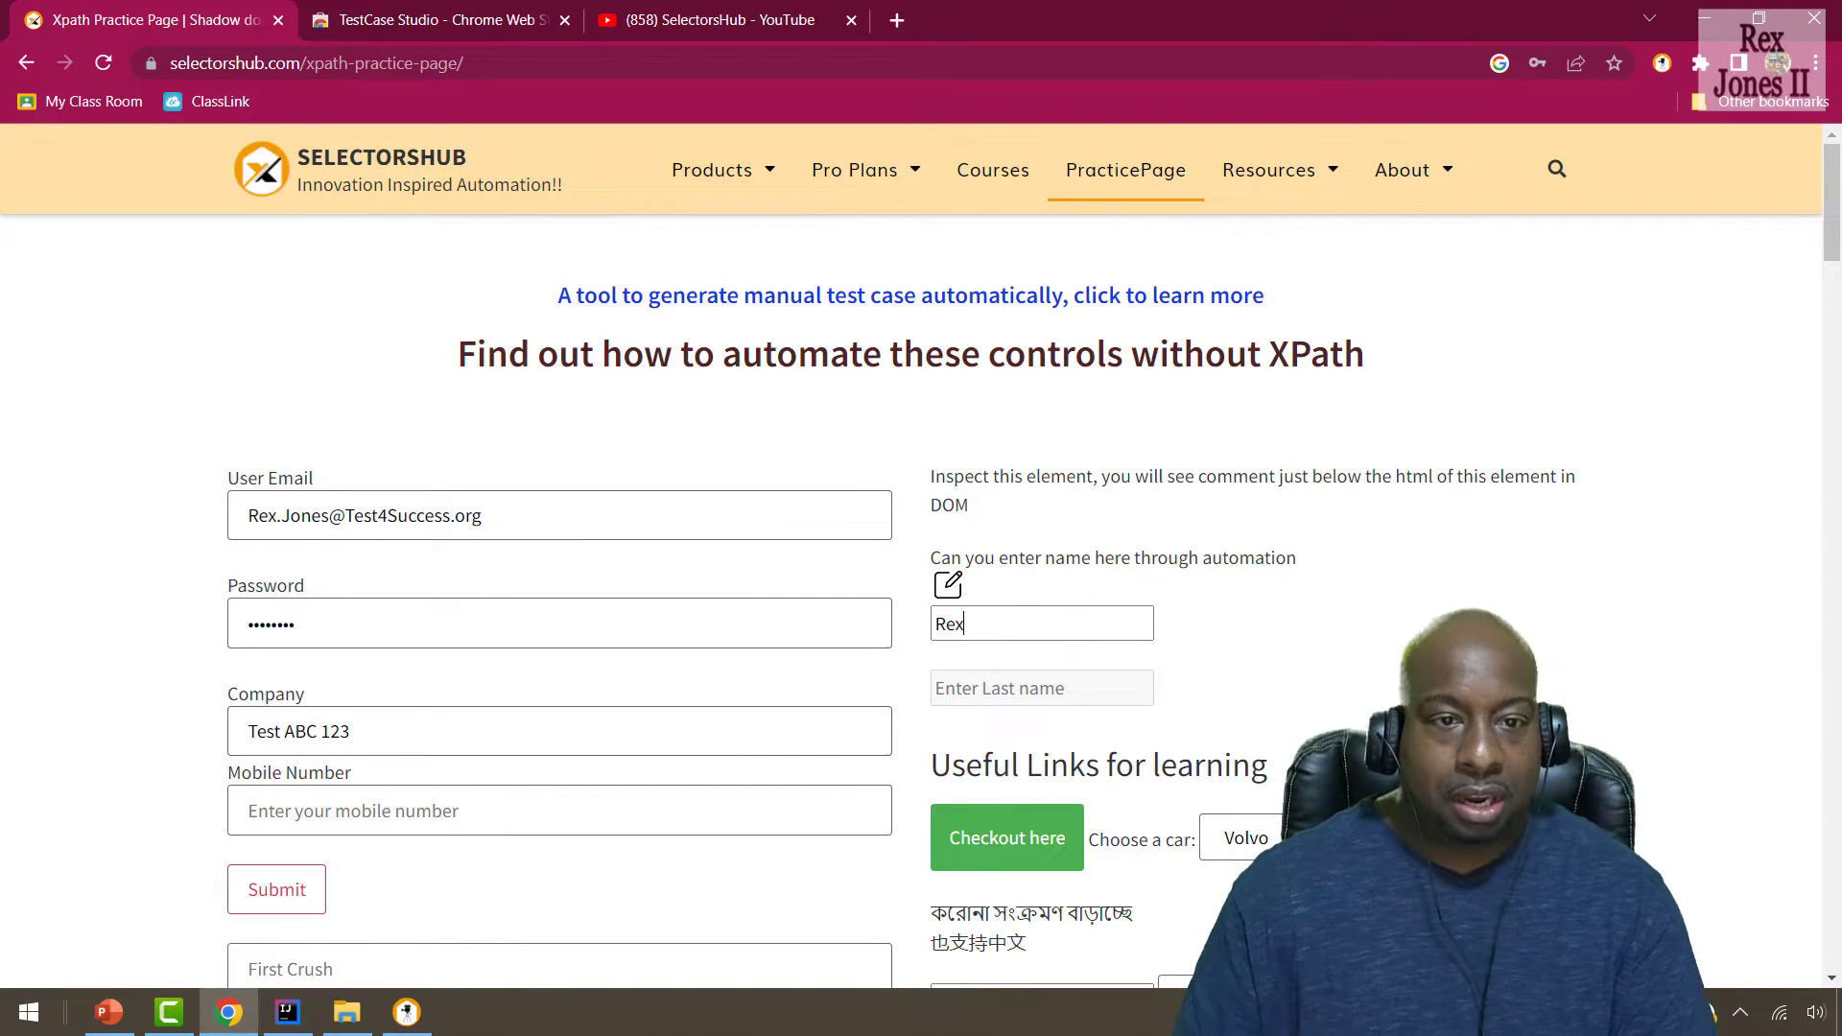
{"action": "left_click", "coordinate": [1085, 685]}
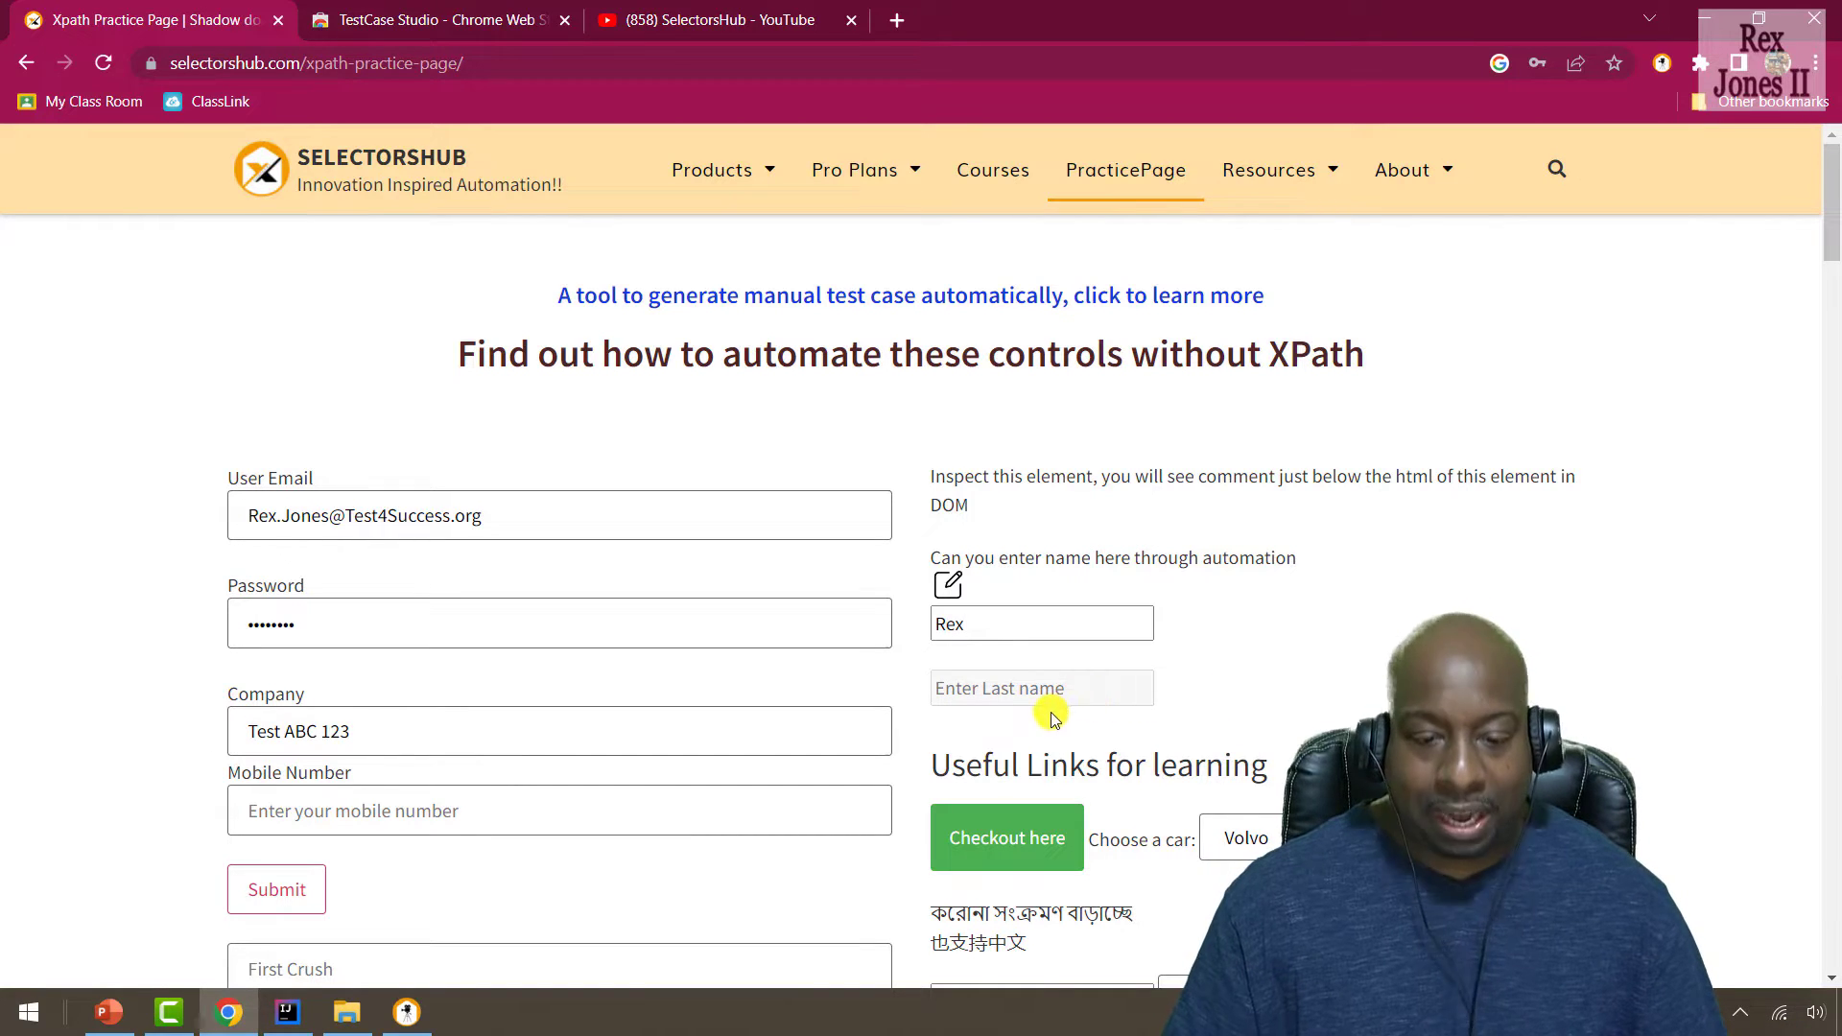
{"action": "right_click", "coordinate": [1065, 685]}
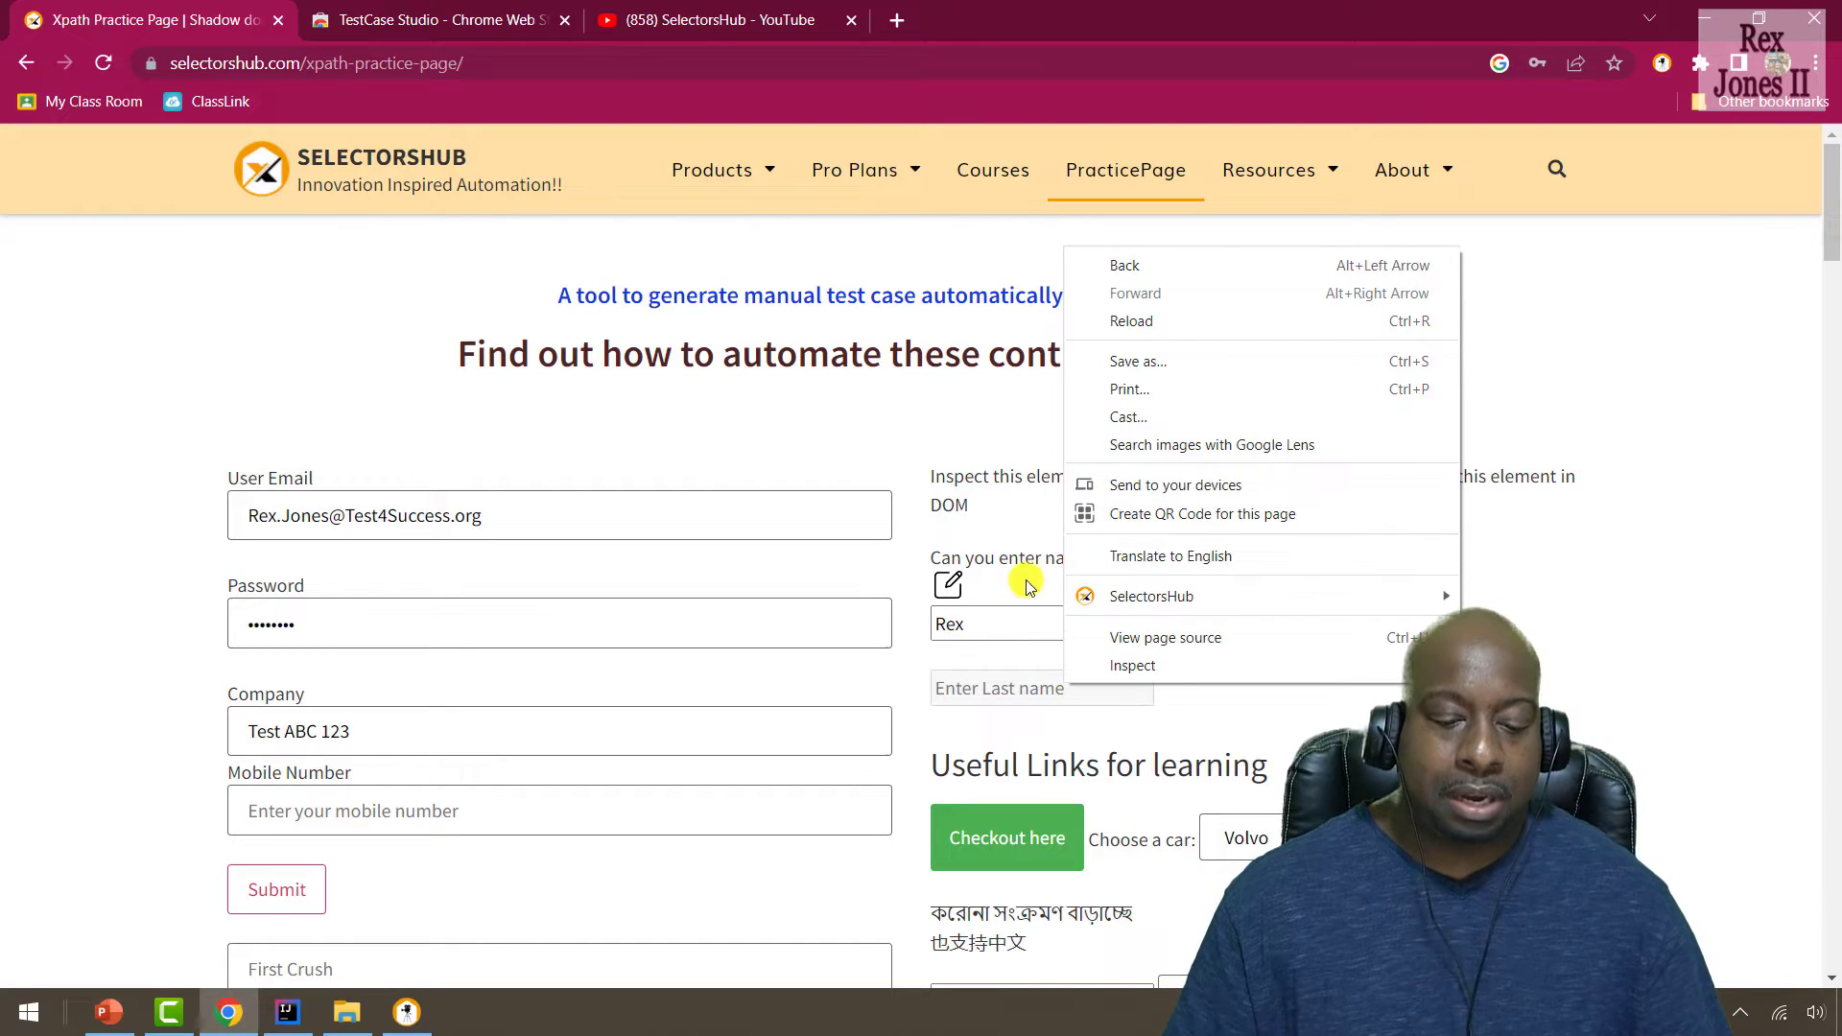
{"action": "left_click", "coordinate": [941, 586]}
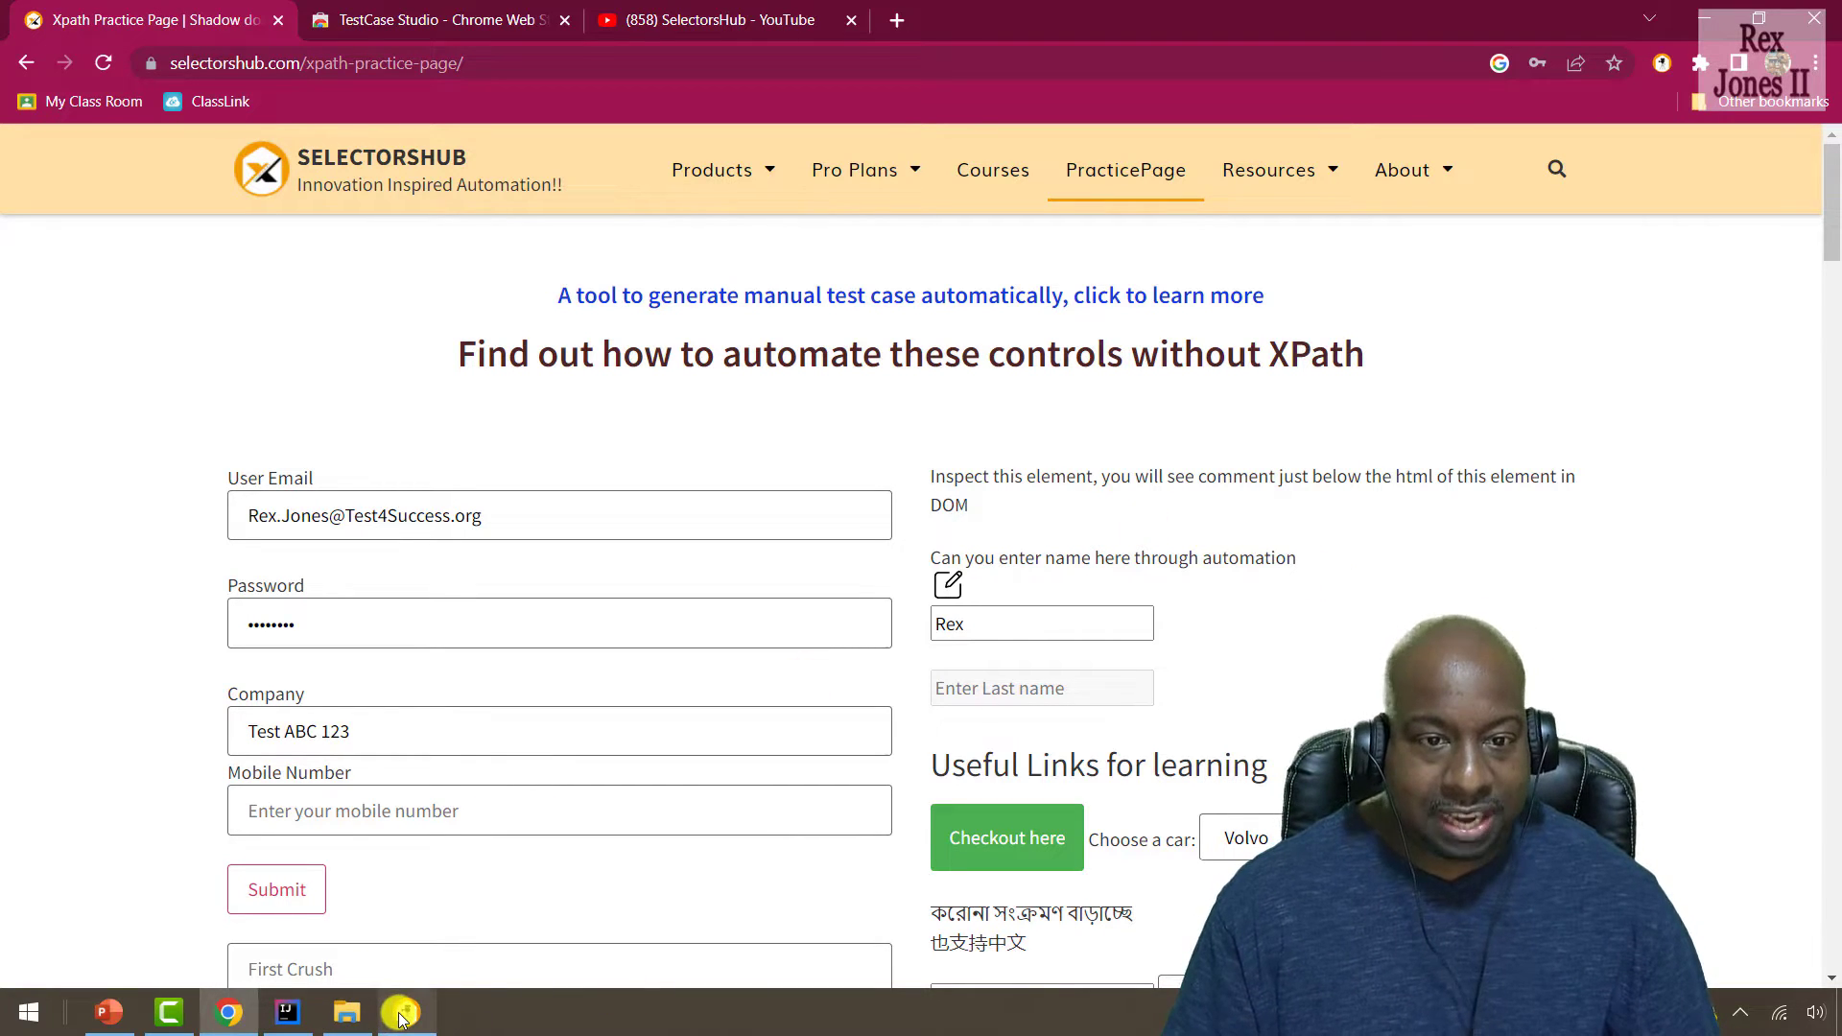
Restore the TestCase Studio recorder from the taskbar and maximize it to show all ten steps.
{"action": "mouse_move", "coordinate": [401, 1015]}
{"action": "left_click", "coordinate": [419, 914]}
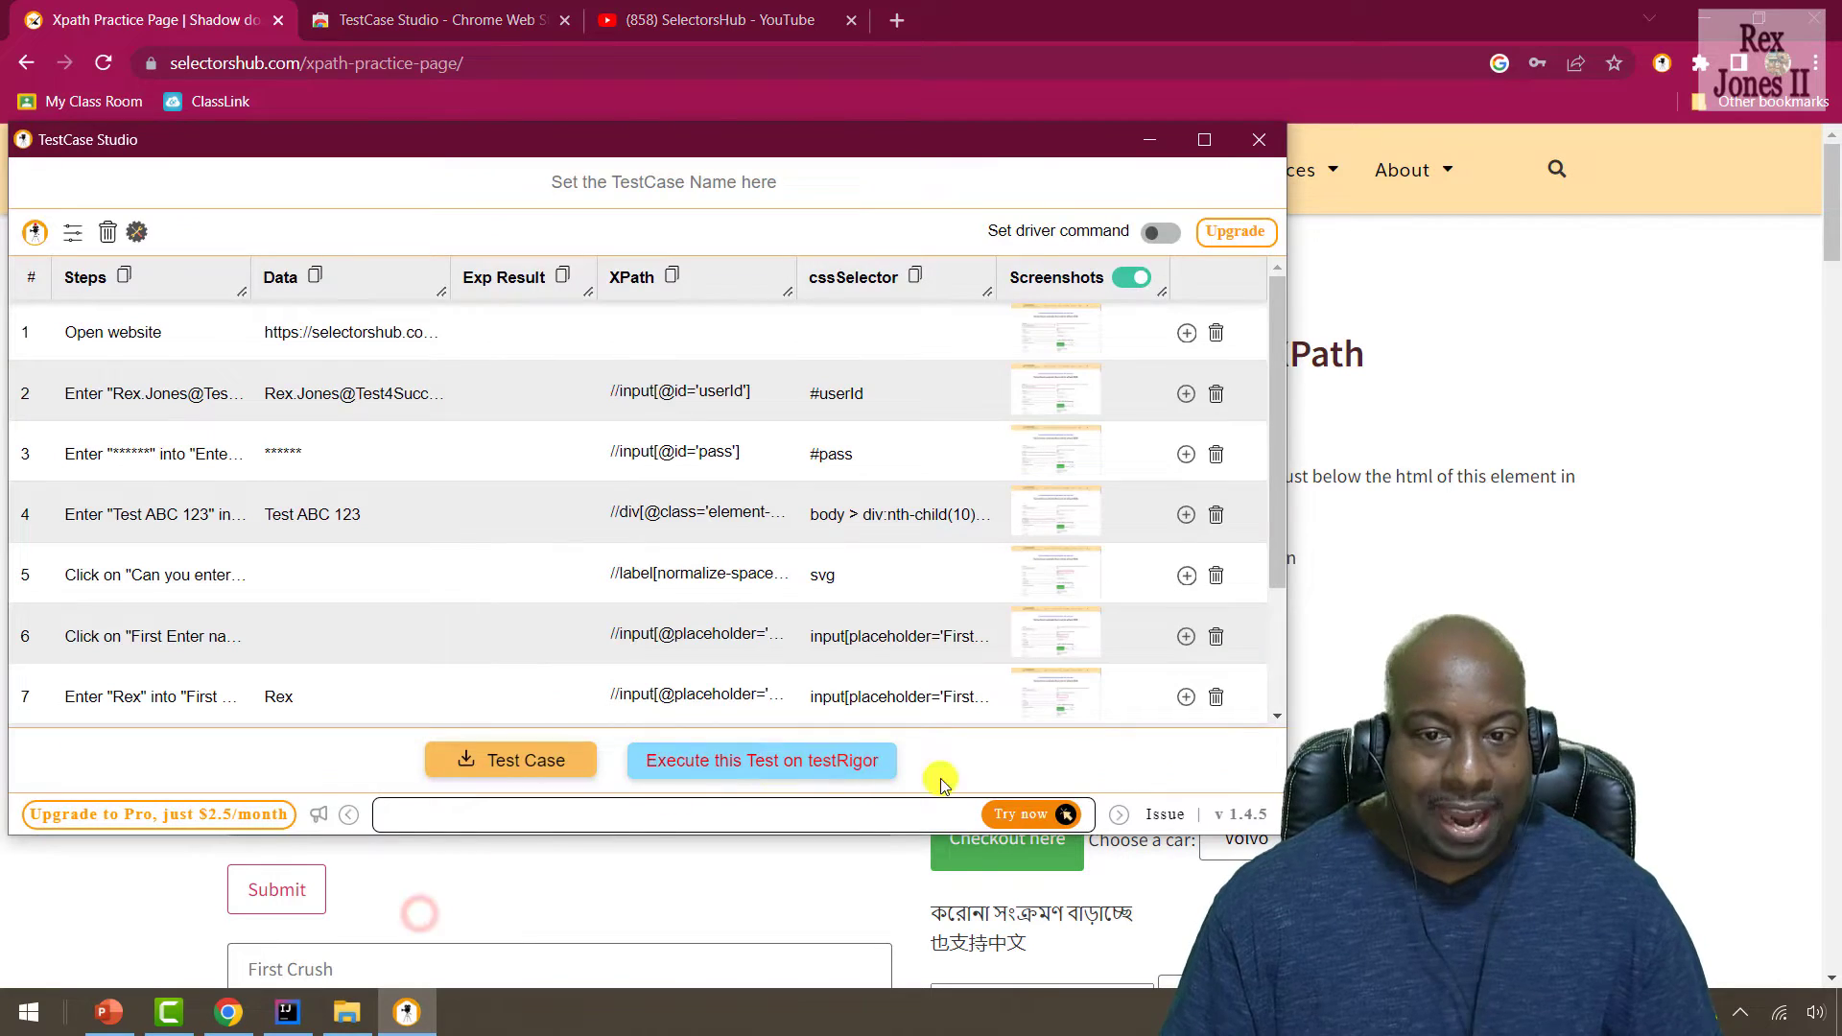
{"action": "left_click", "coordinate": [1205, 140]}
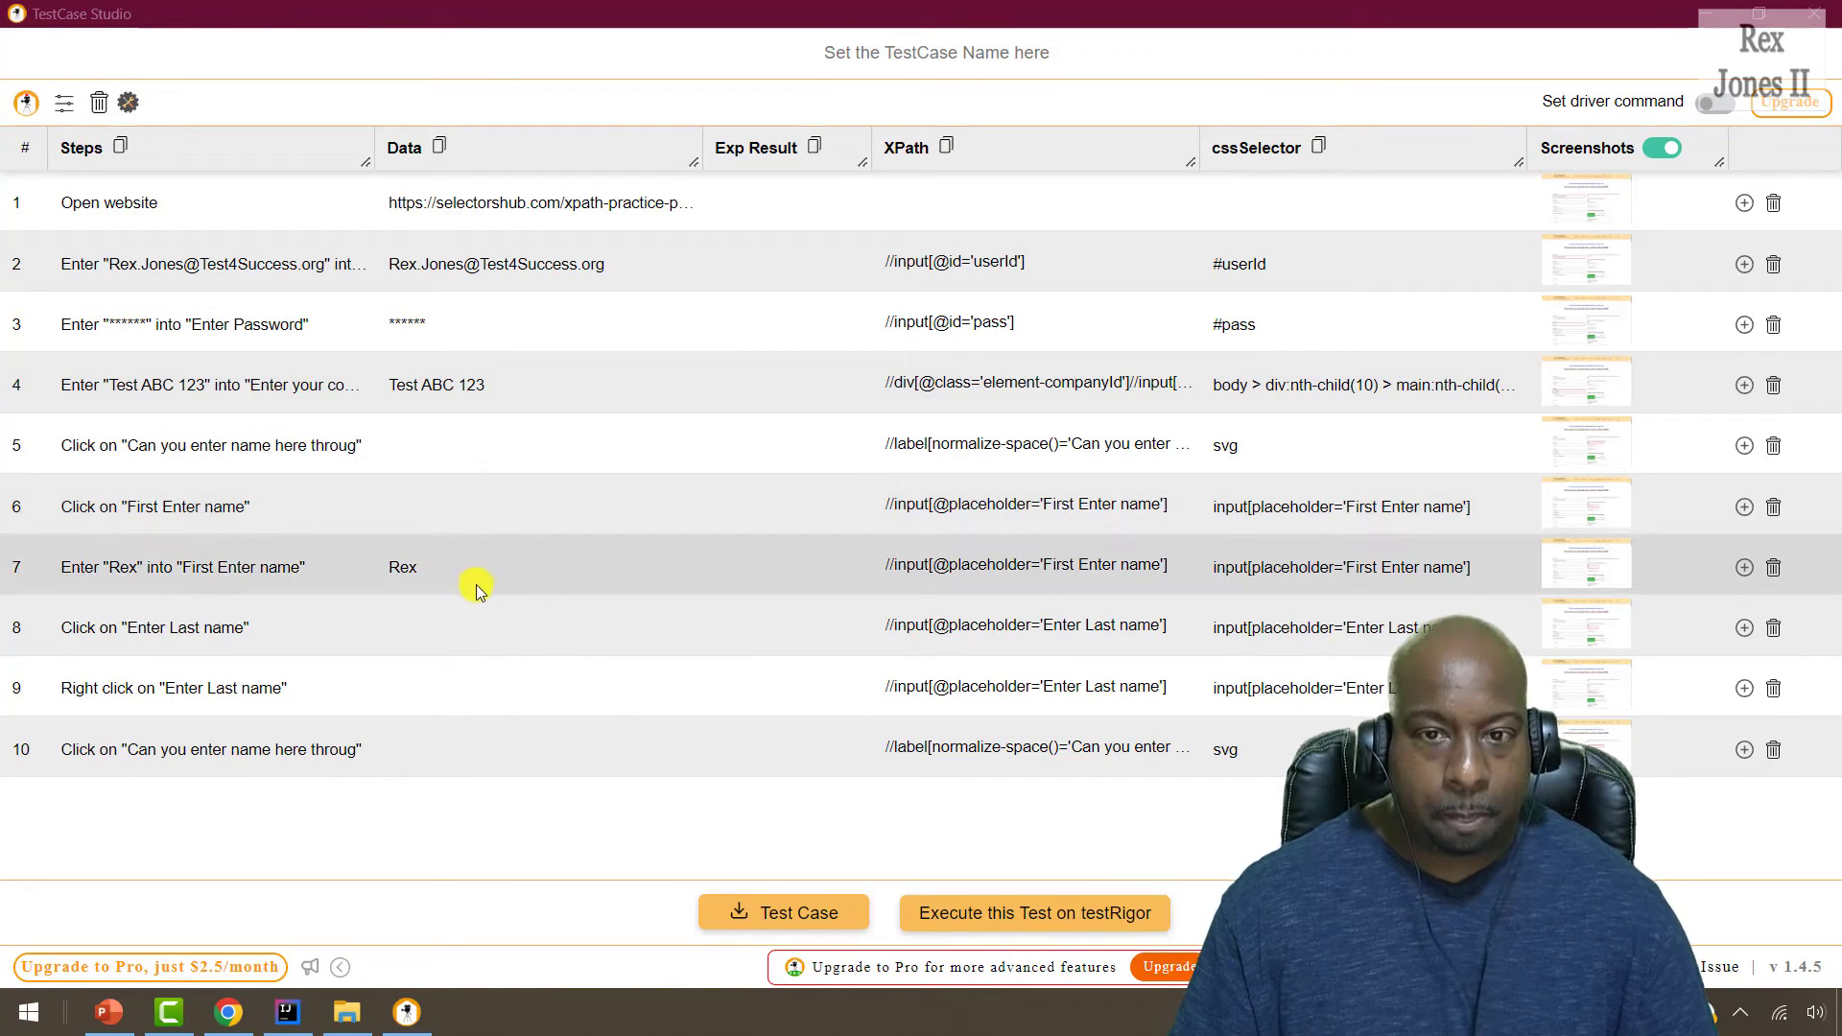
Replace step 3's masked data with the real password and enlarge step 8's screenshot.
{"action": "left_click", "coordinate": [448, 315]}
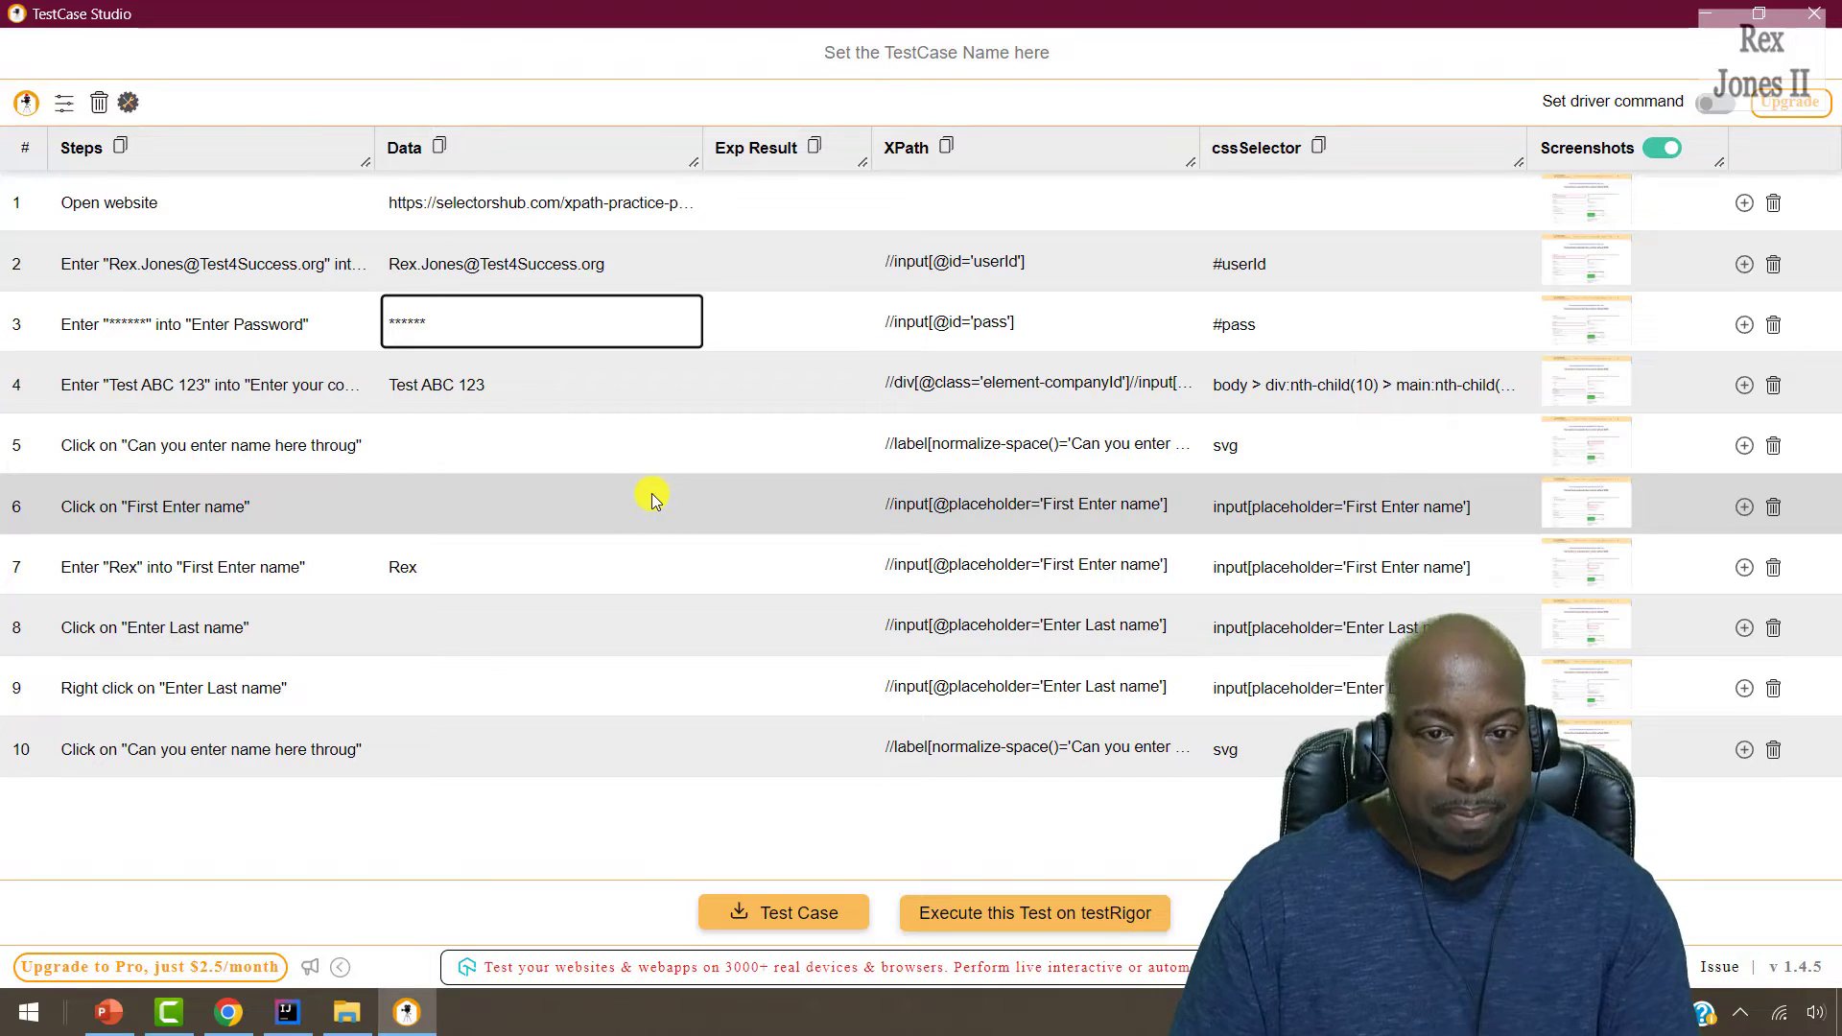
{"action": "key", "text": "ctrl+a"}
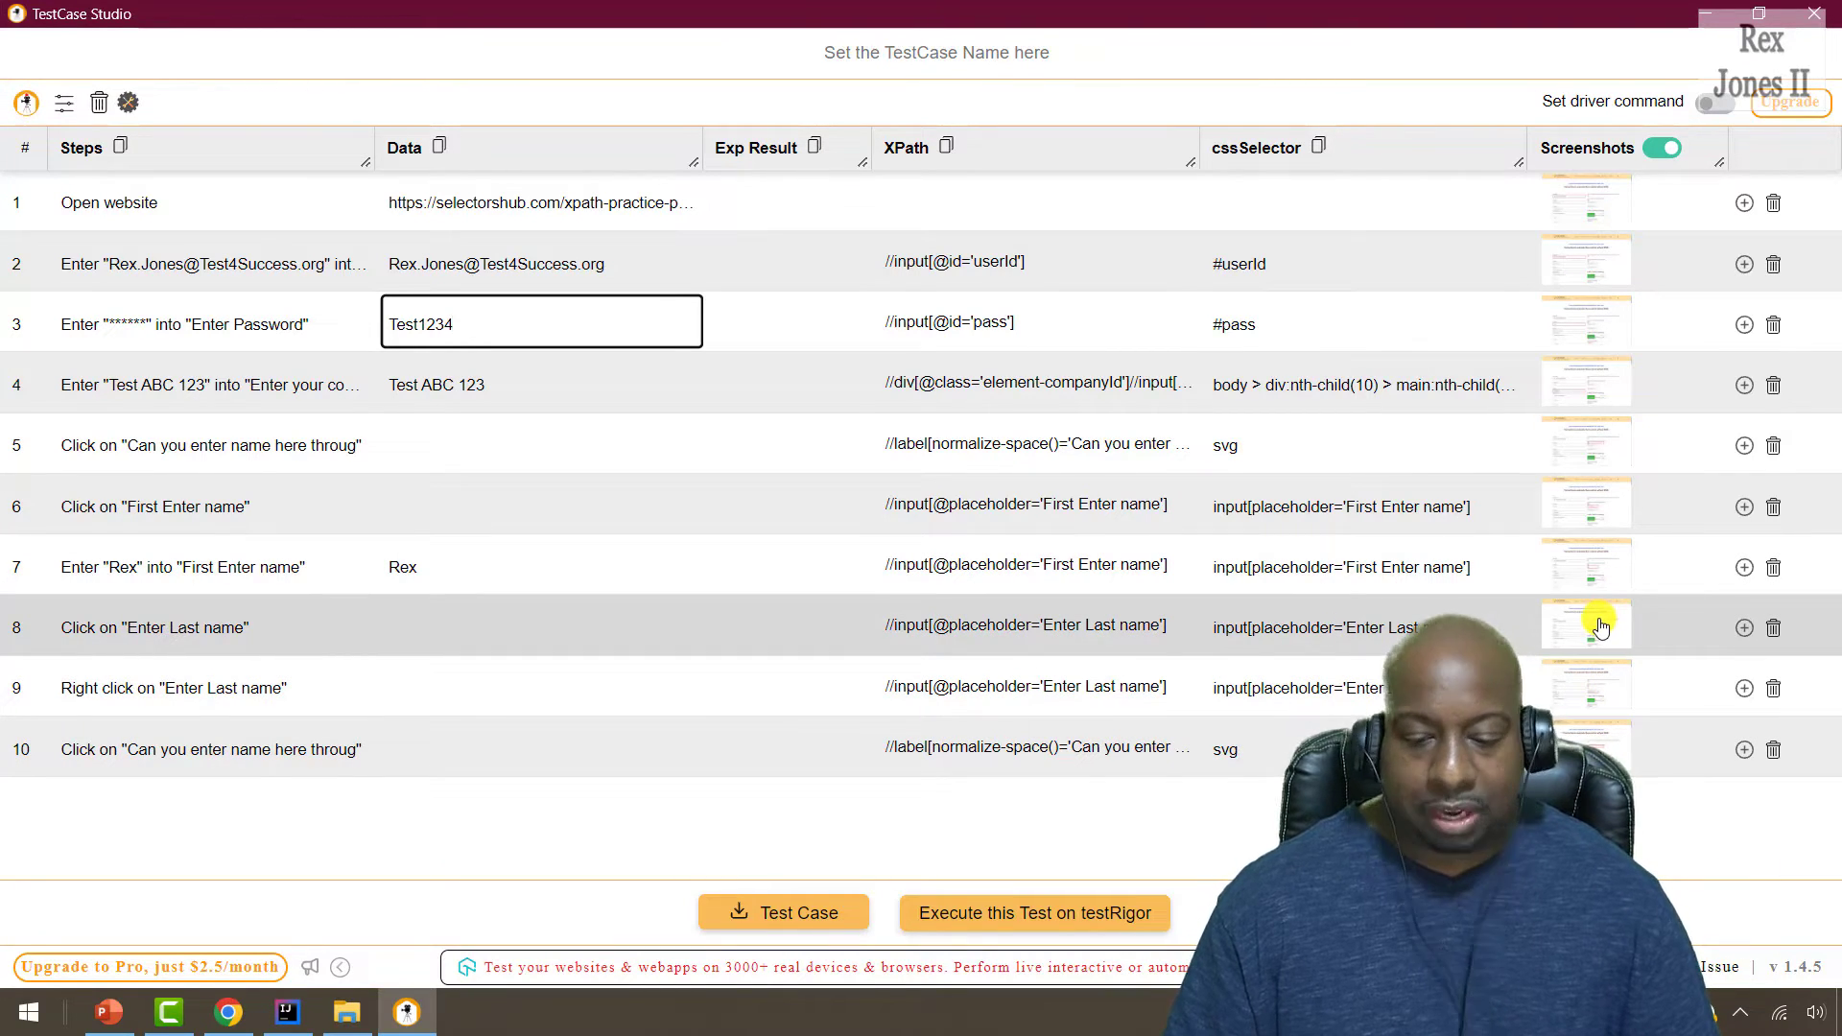
{"action": "left_click", "coordinate": [1597, 626]}
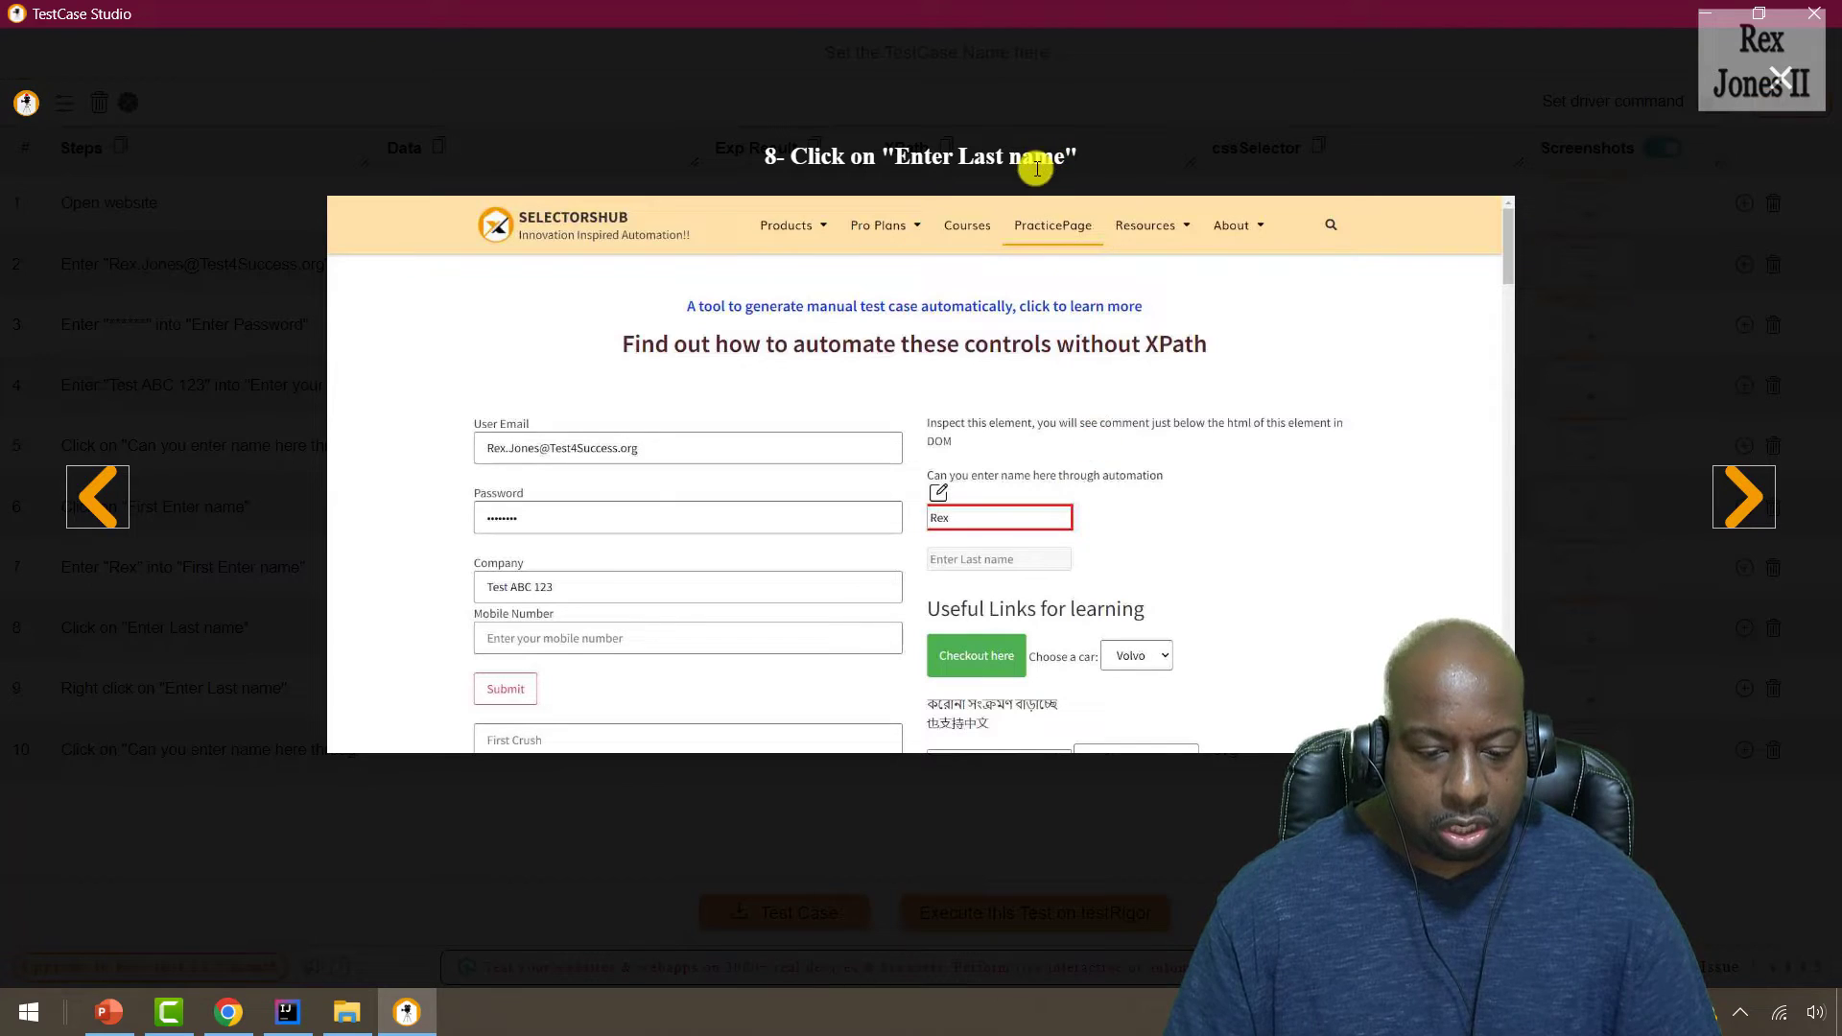
Advance to step 9's screenshot, highlight its caption, and close the screenshot viewer.
{"action": "left_click", "coordinate": [1738, 480]}
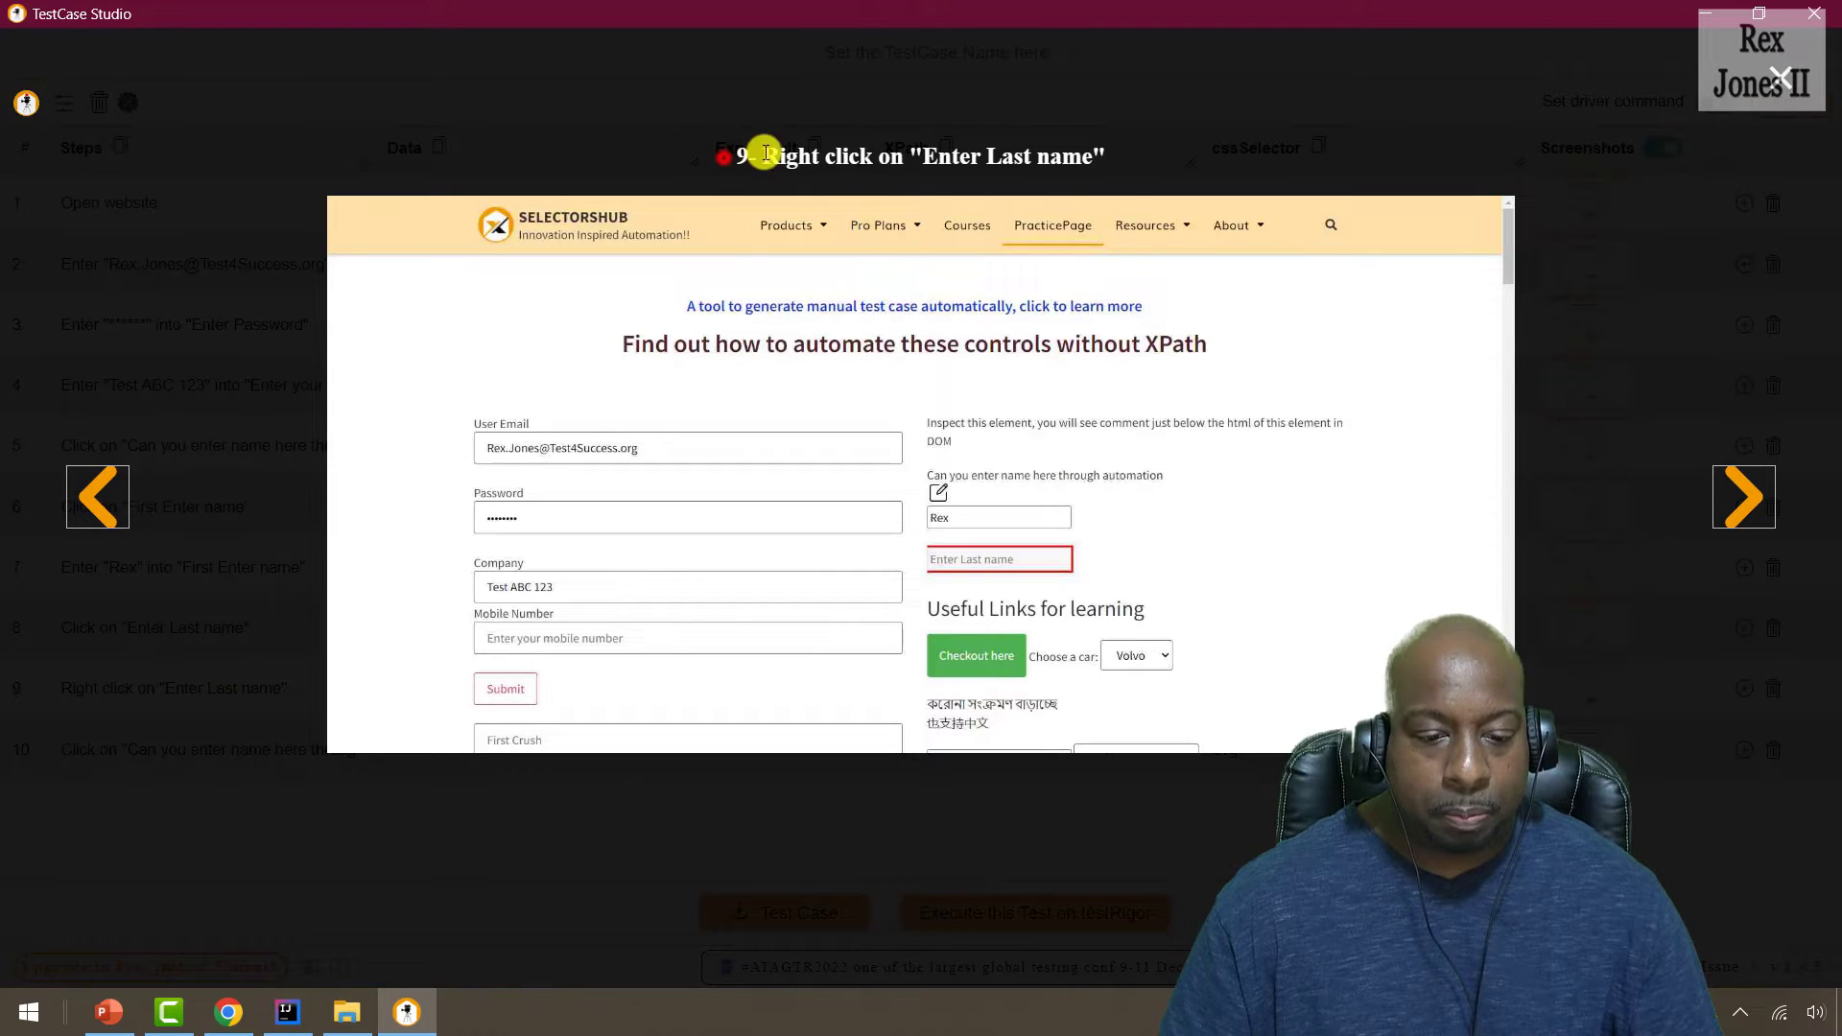
{"action": "left_click_drag", "start_coordinate": [736, 156], "coordinate": [1096, 163]}
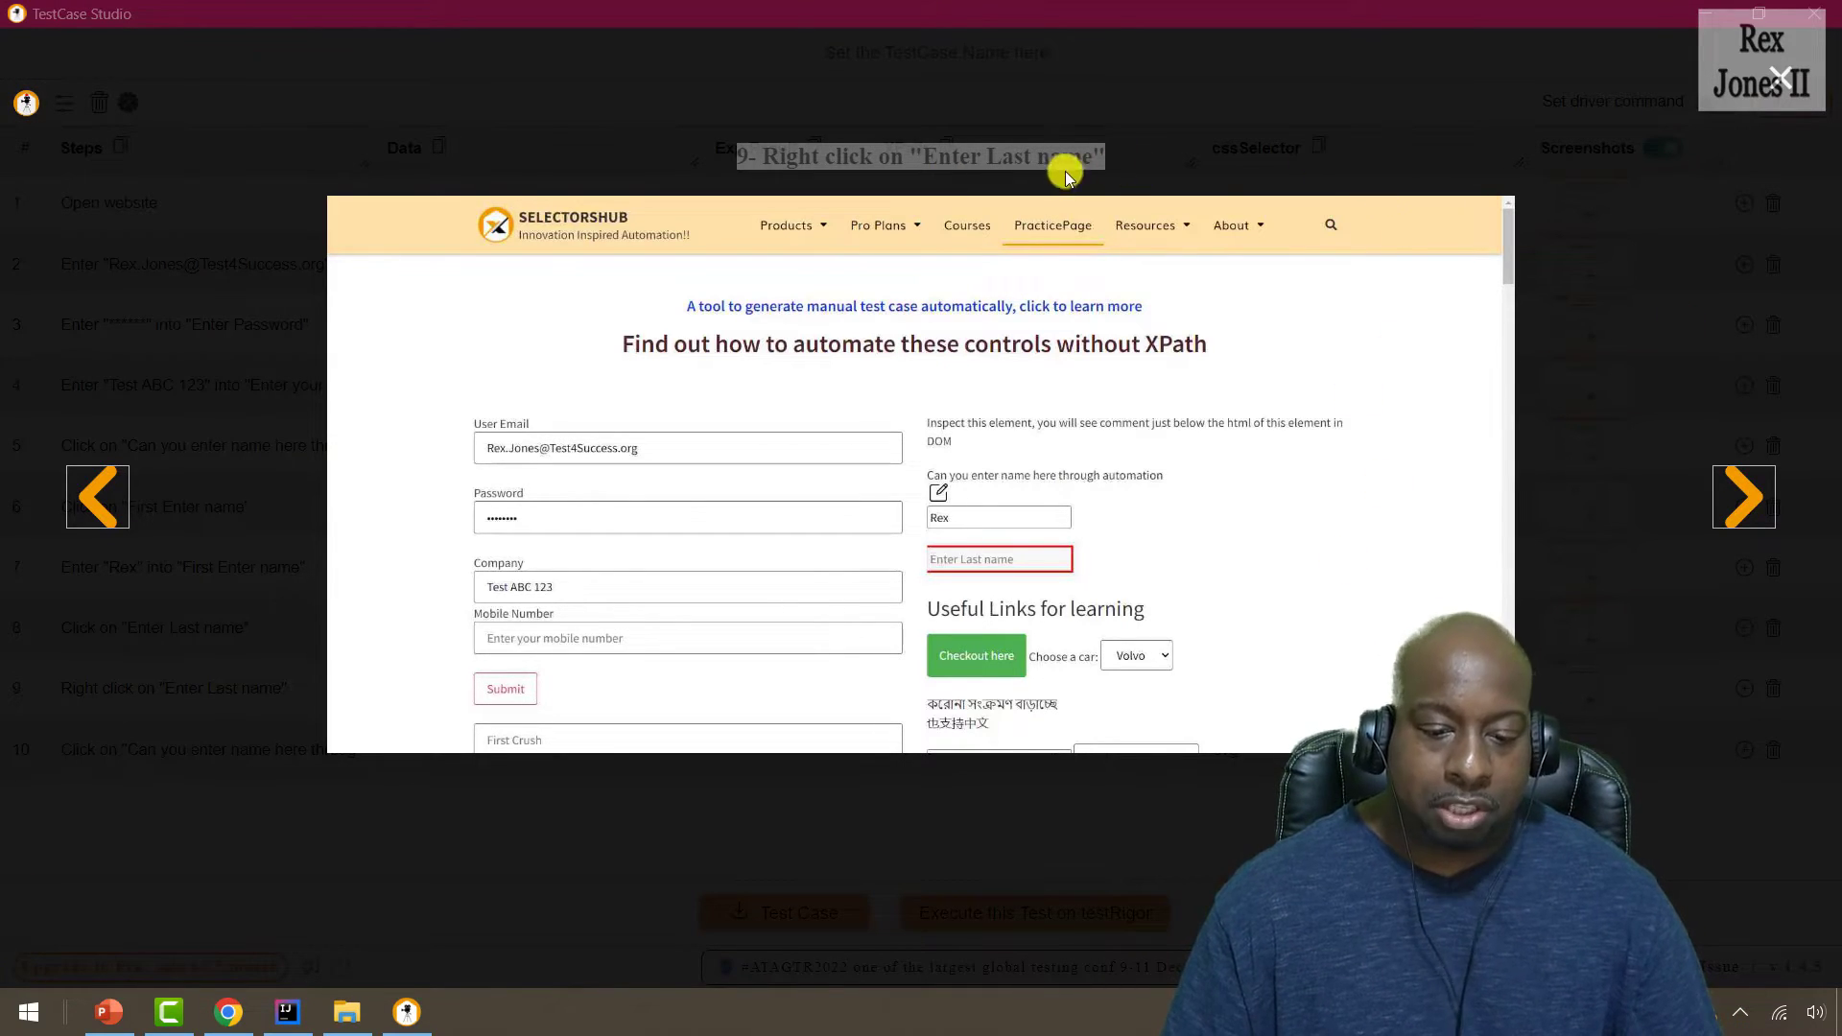
{"action": "left_click", "coordinate": [1781, 91]}
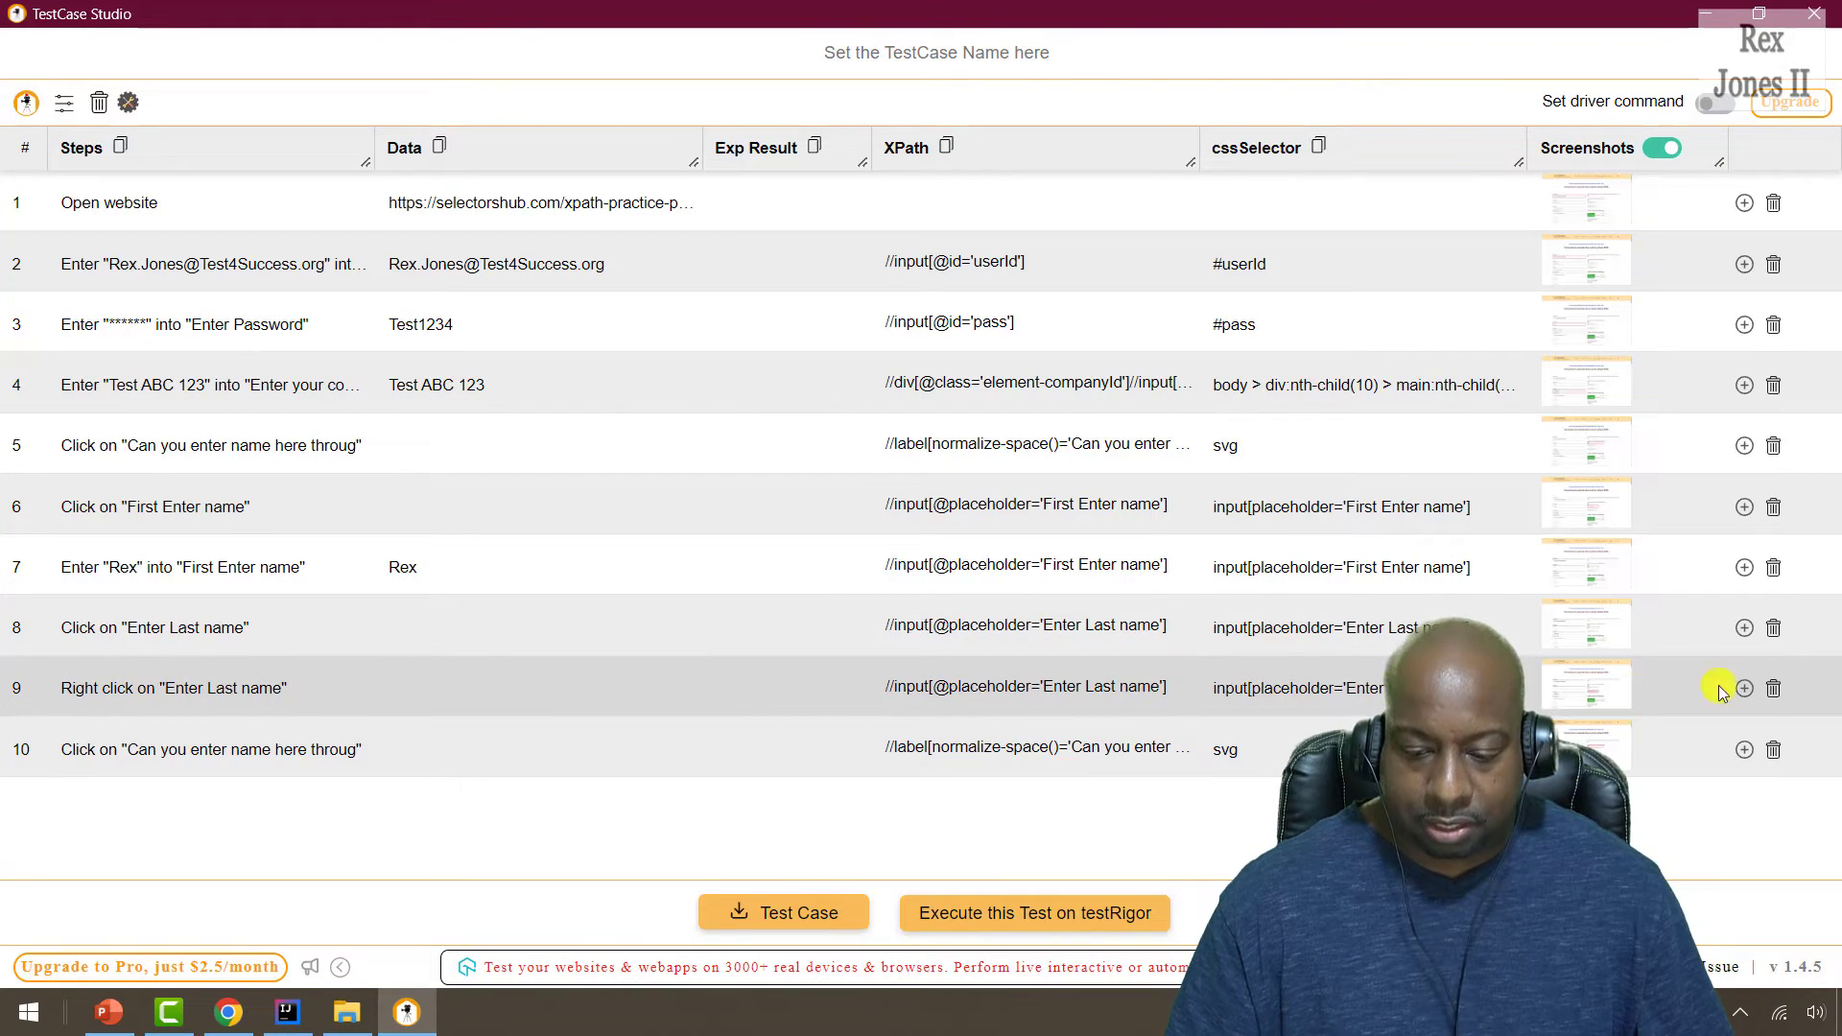
Delete steps 9 and 10 and add a new step 9 named 'Enter Last Name'.
{"action": "left_click", "coordinate": [1775, 690]}
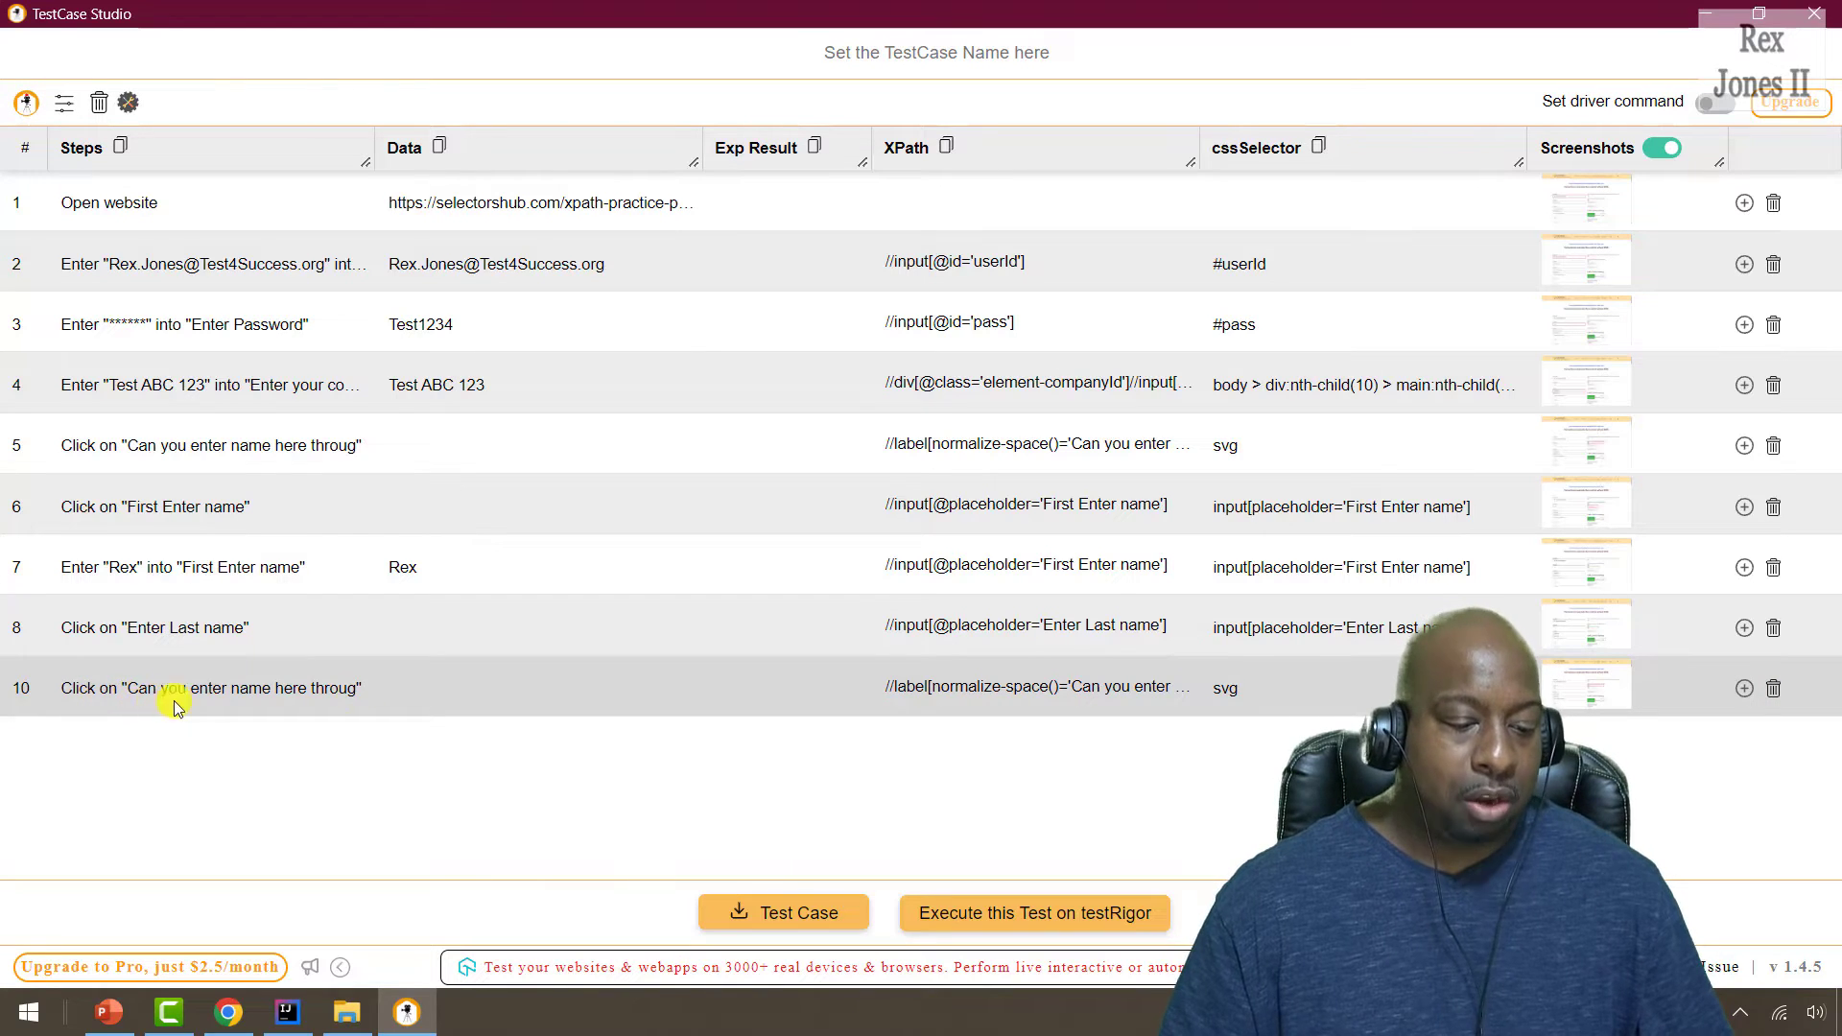
{"action": "left_click", "coordinate": [1775, 688]}
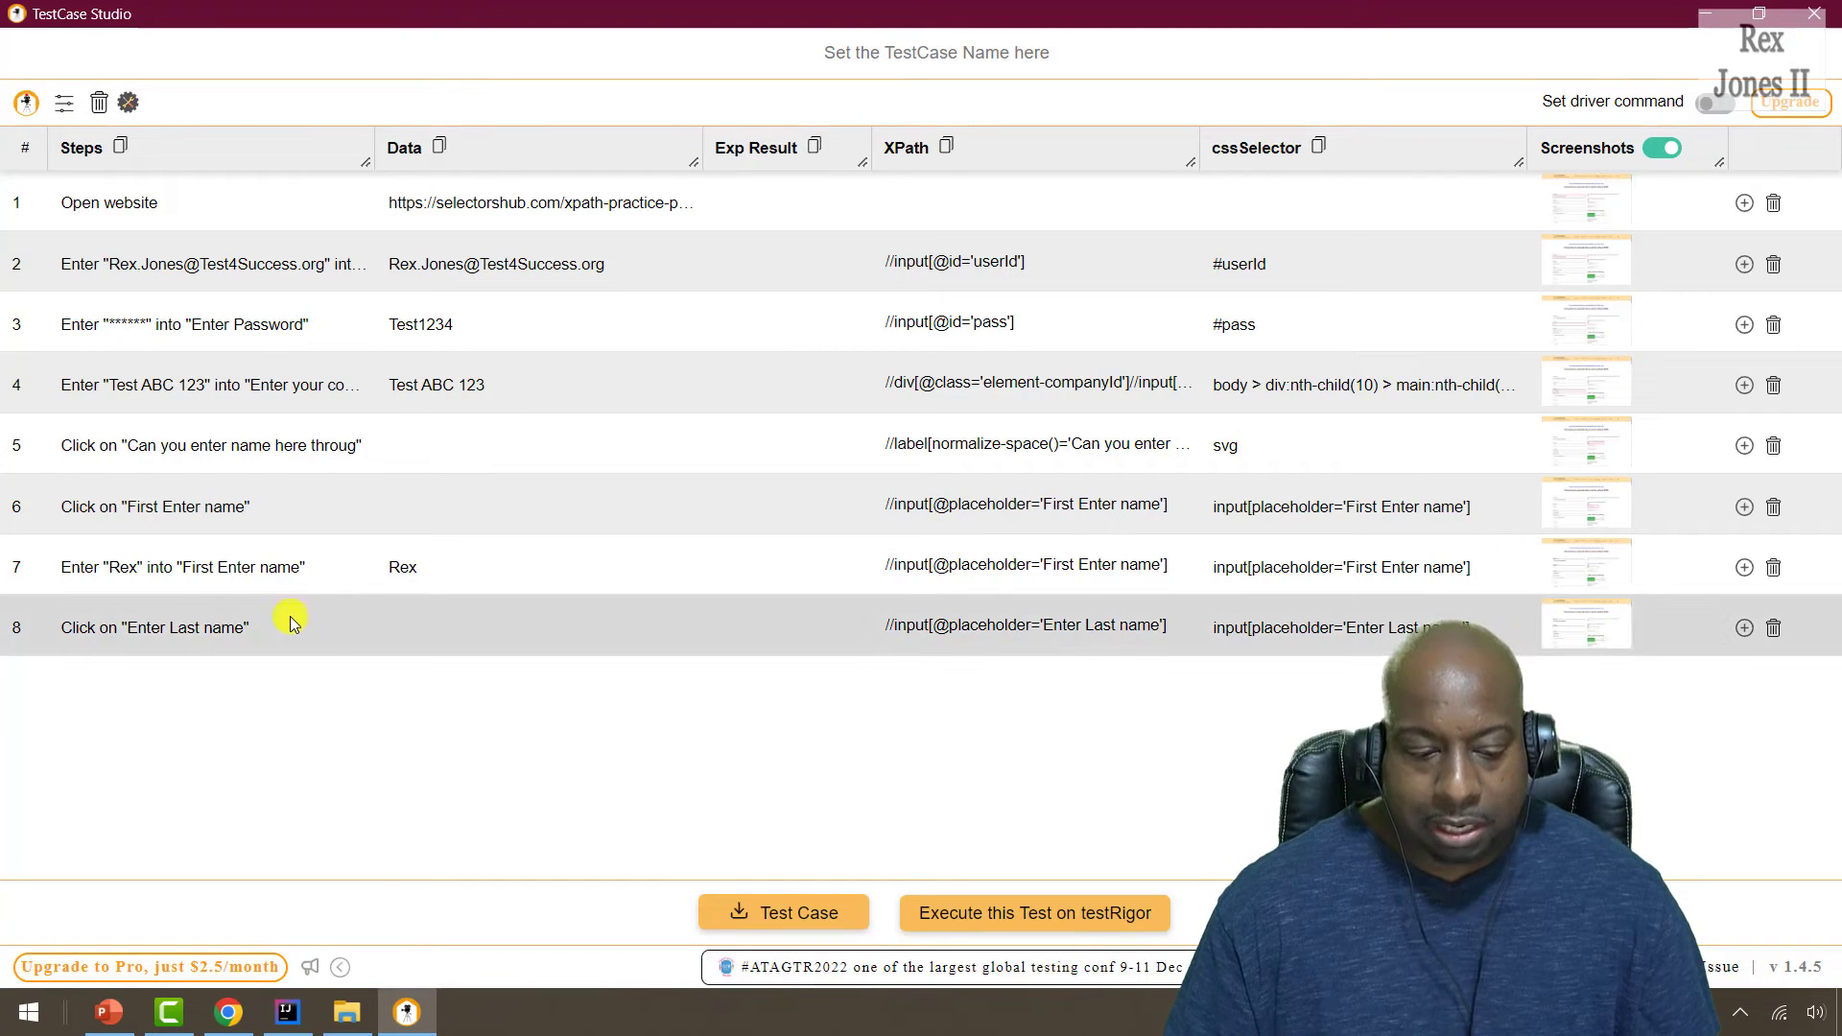
{"action": "left_click", "coordinate": [1744, 627]}
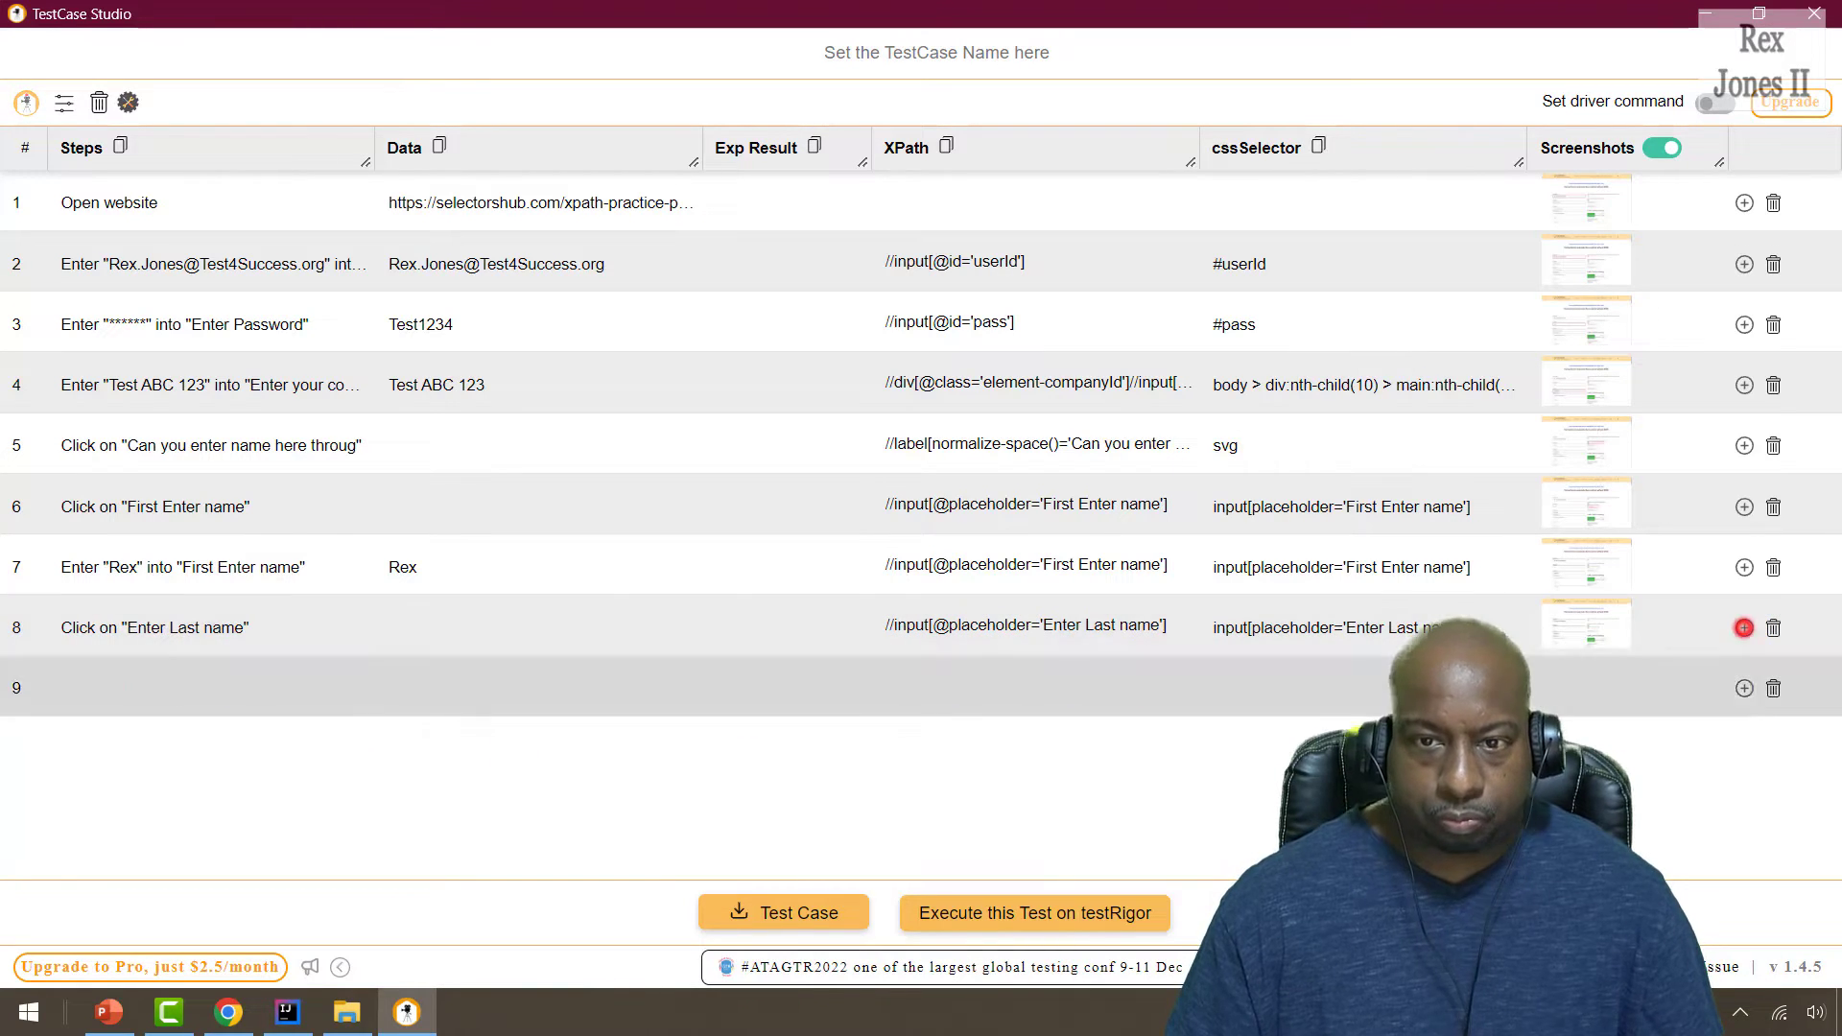
{"action": "left_click", "coordinate": [113, 695]}
{"action": "type", "text": "Enter"}
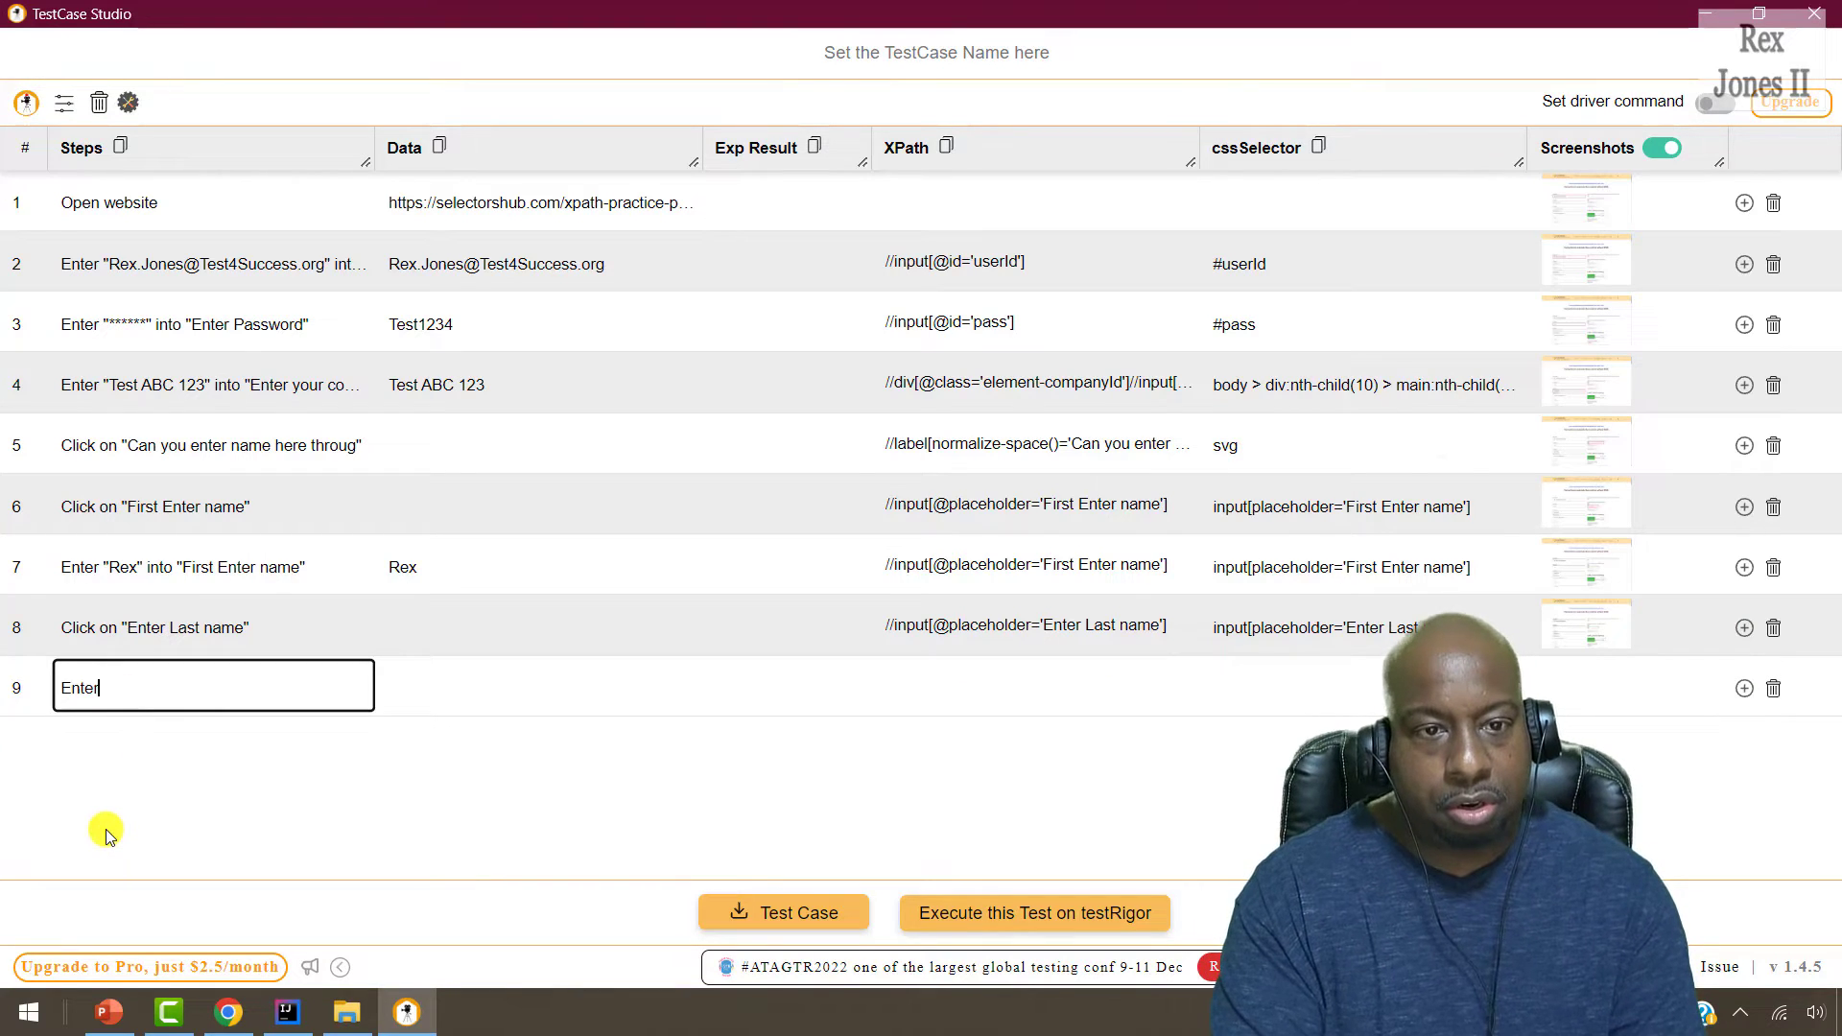
{"action": "type", "text": " Last Name"}
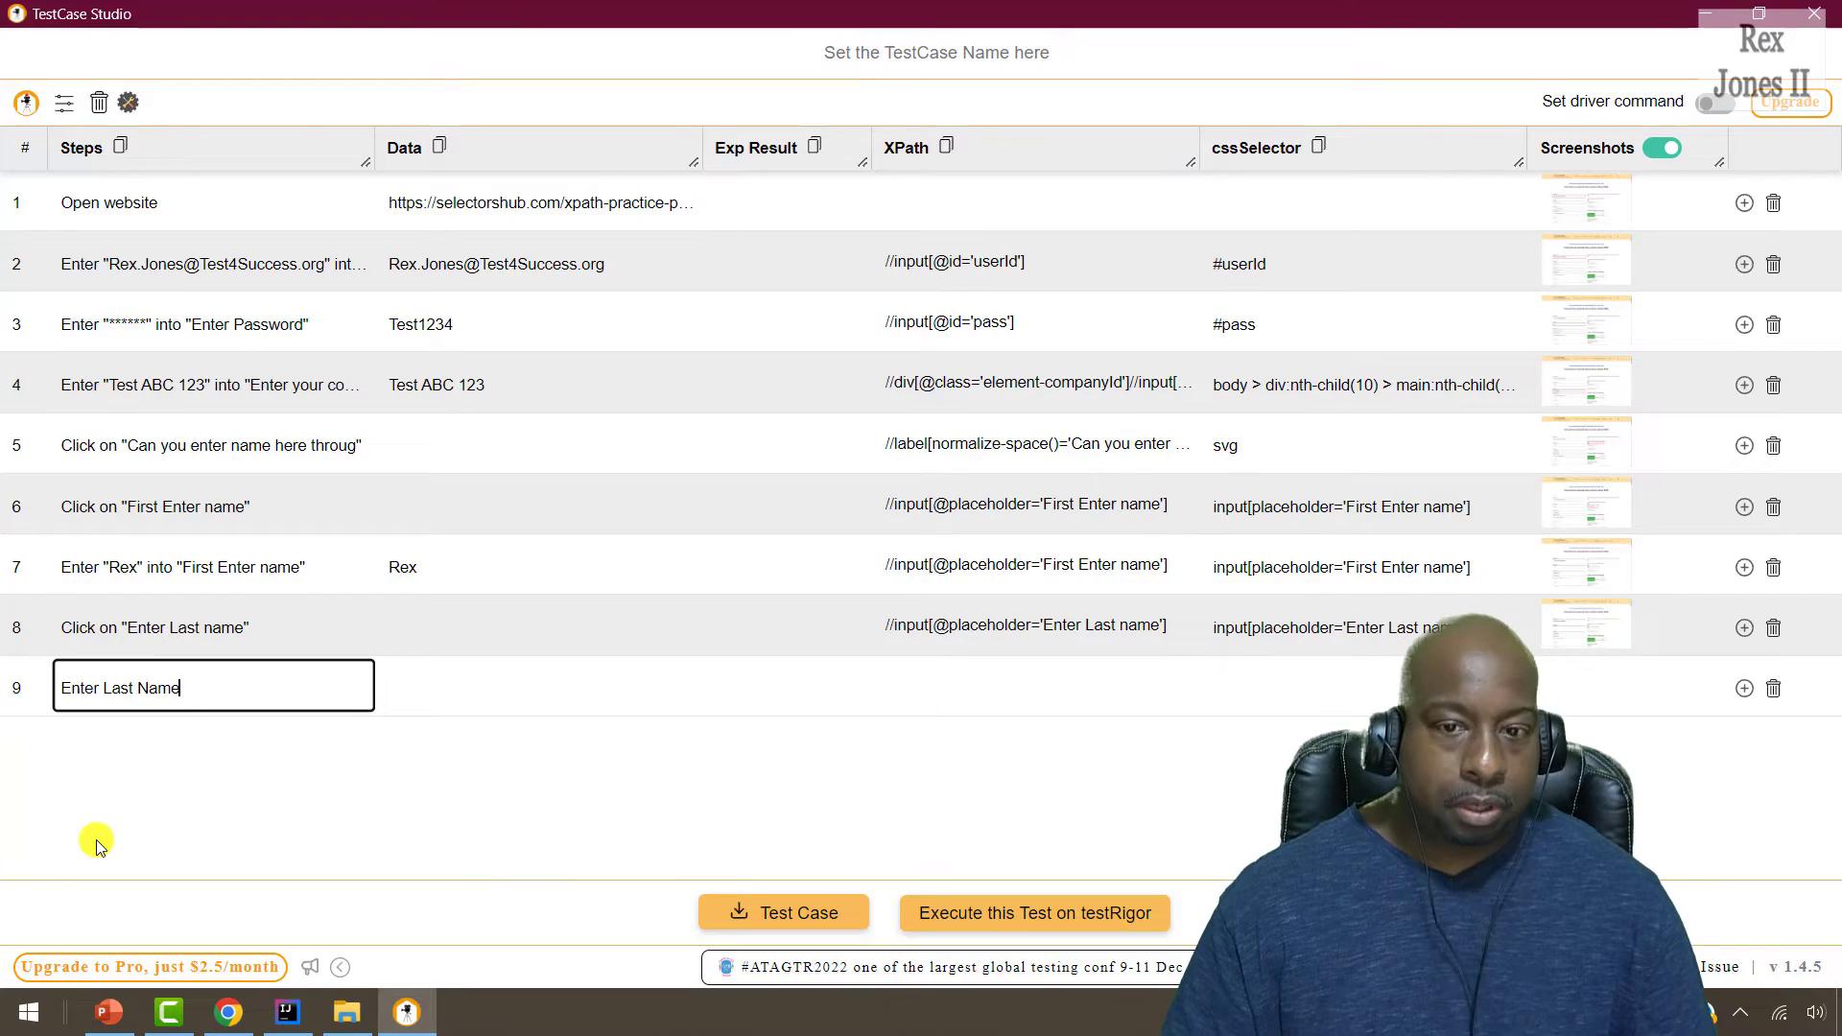
Type step 9's expected result, 'Expect Last Name to be entered succe…', fixing typos.
{"action": "left_click", "coordinate": [729, 685]}
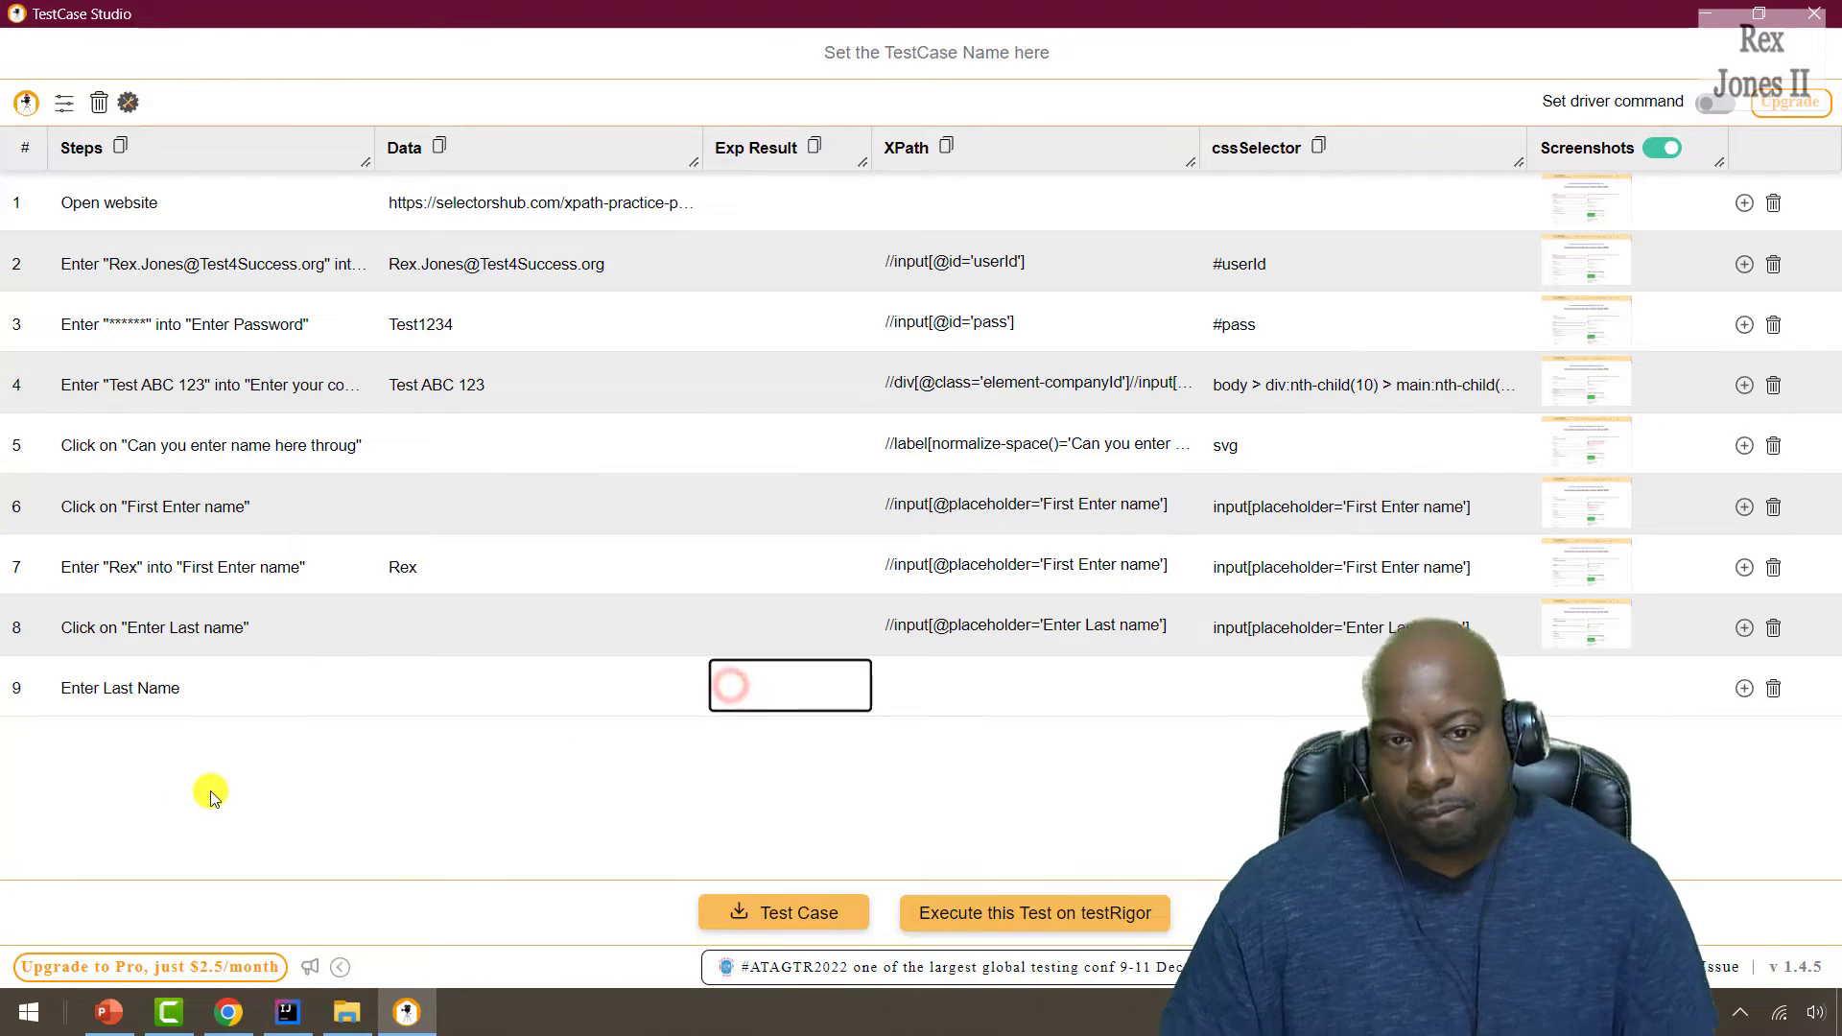
{"action": "type", "text": "E"}
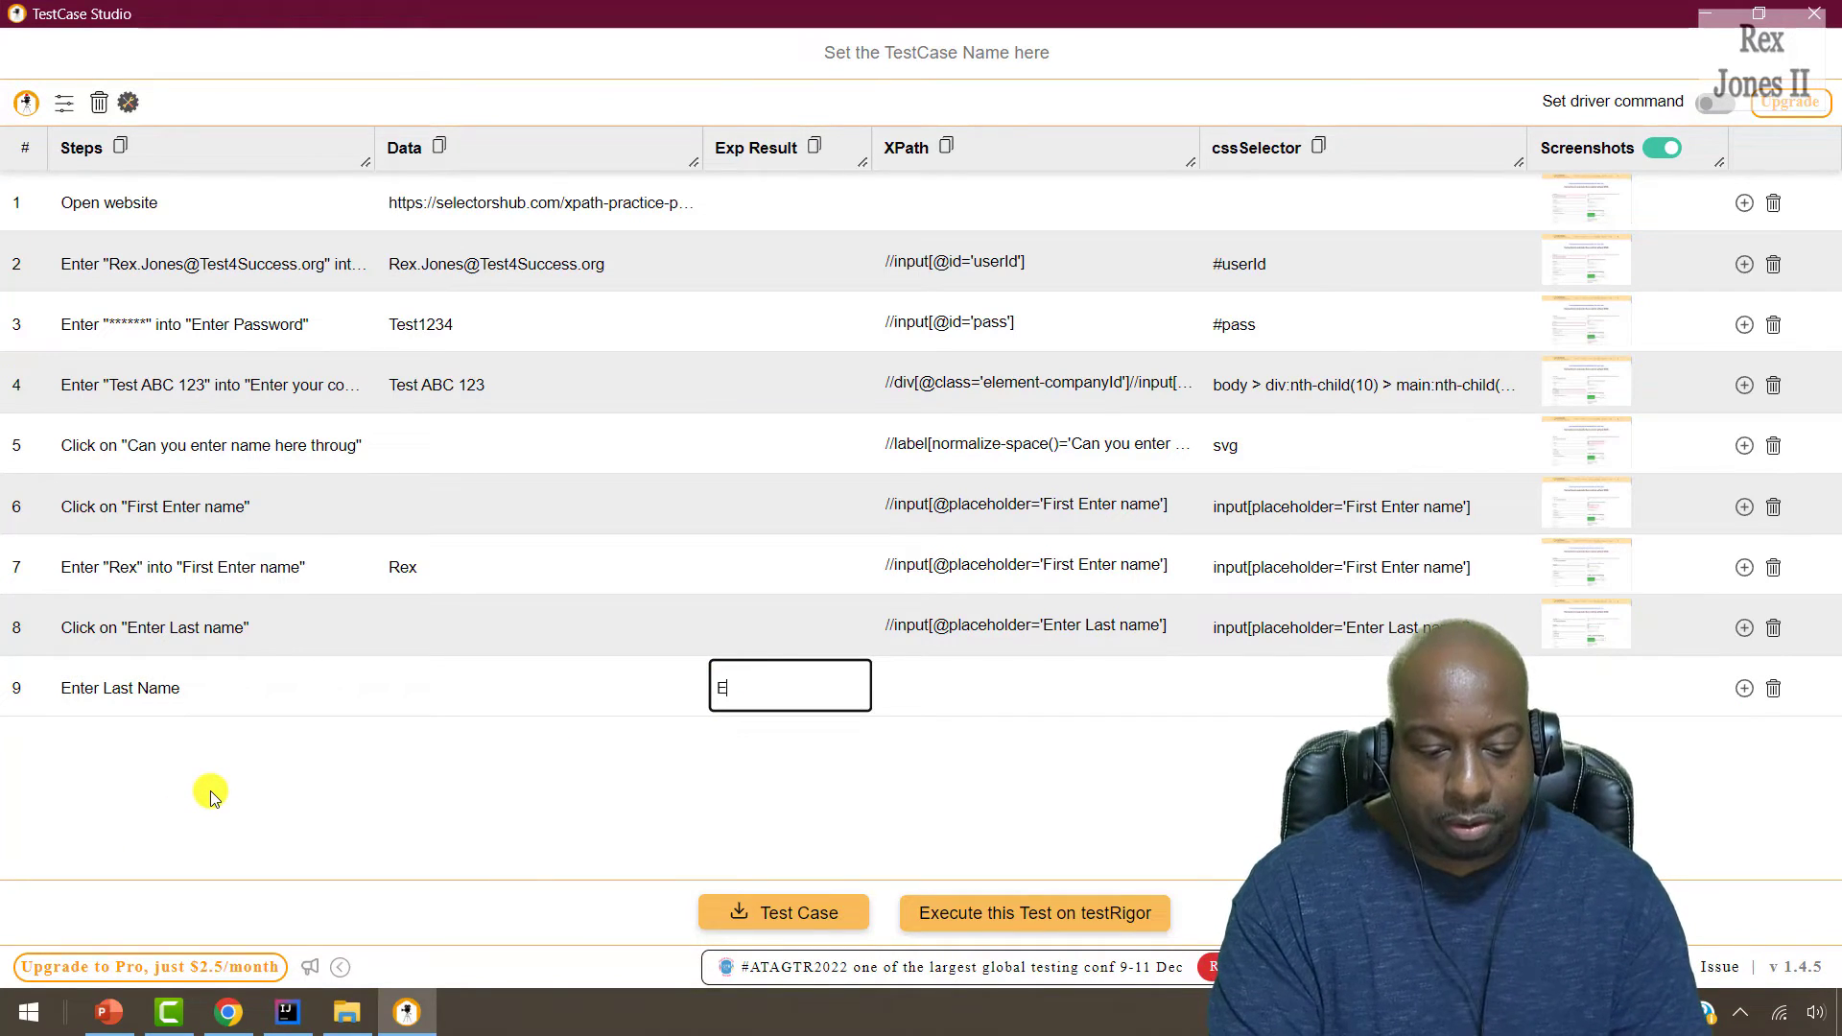
{"action": "type", "text": "[x"}
{"action": "key", "text": "BackSpace"}
{"action": "key", "text": "Return"}
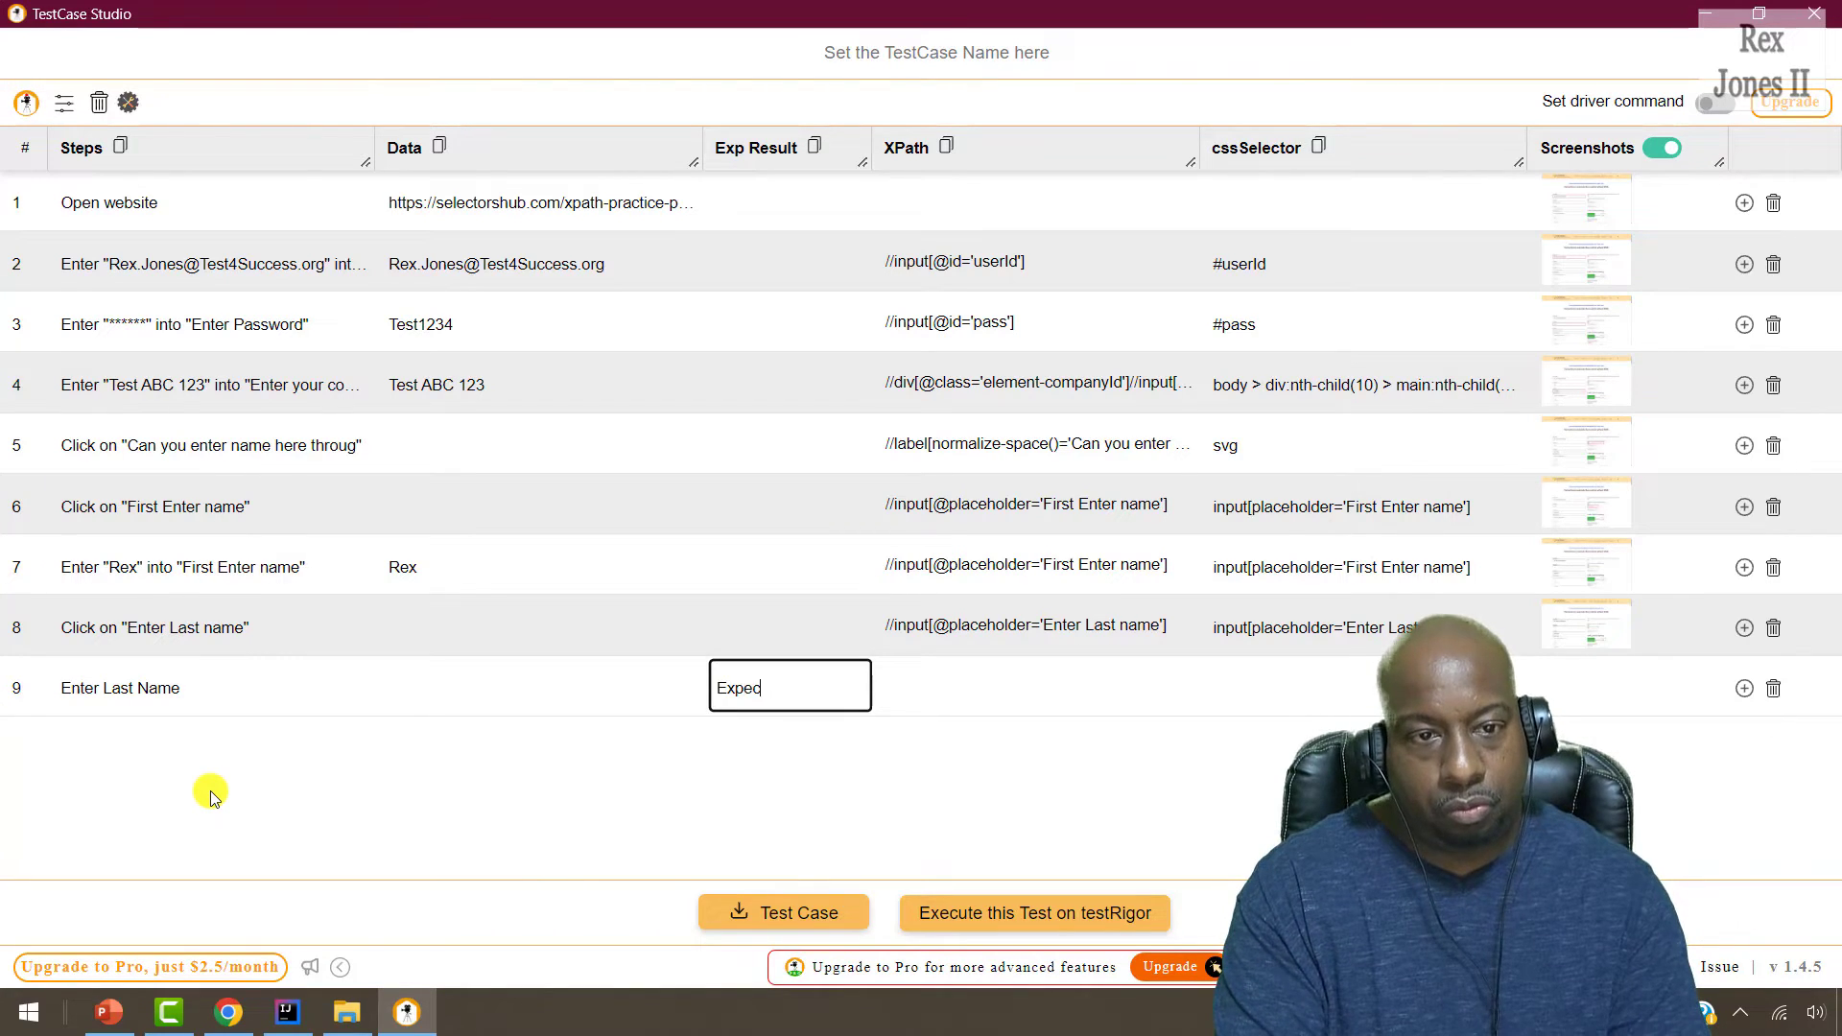
{"action": "type", "text": "me to ben"}
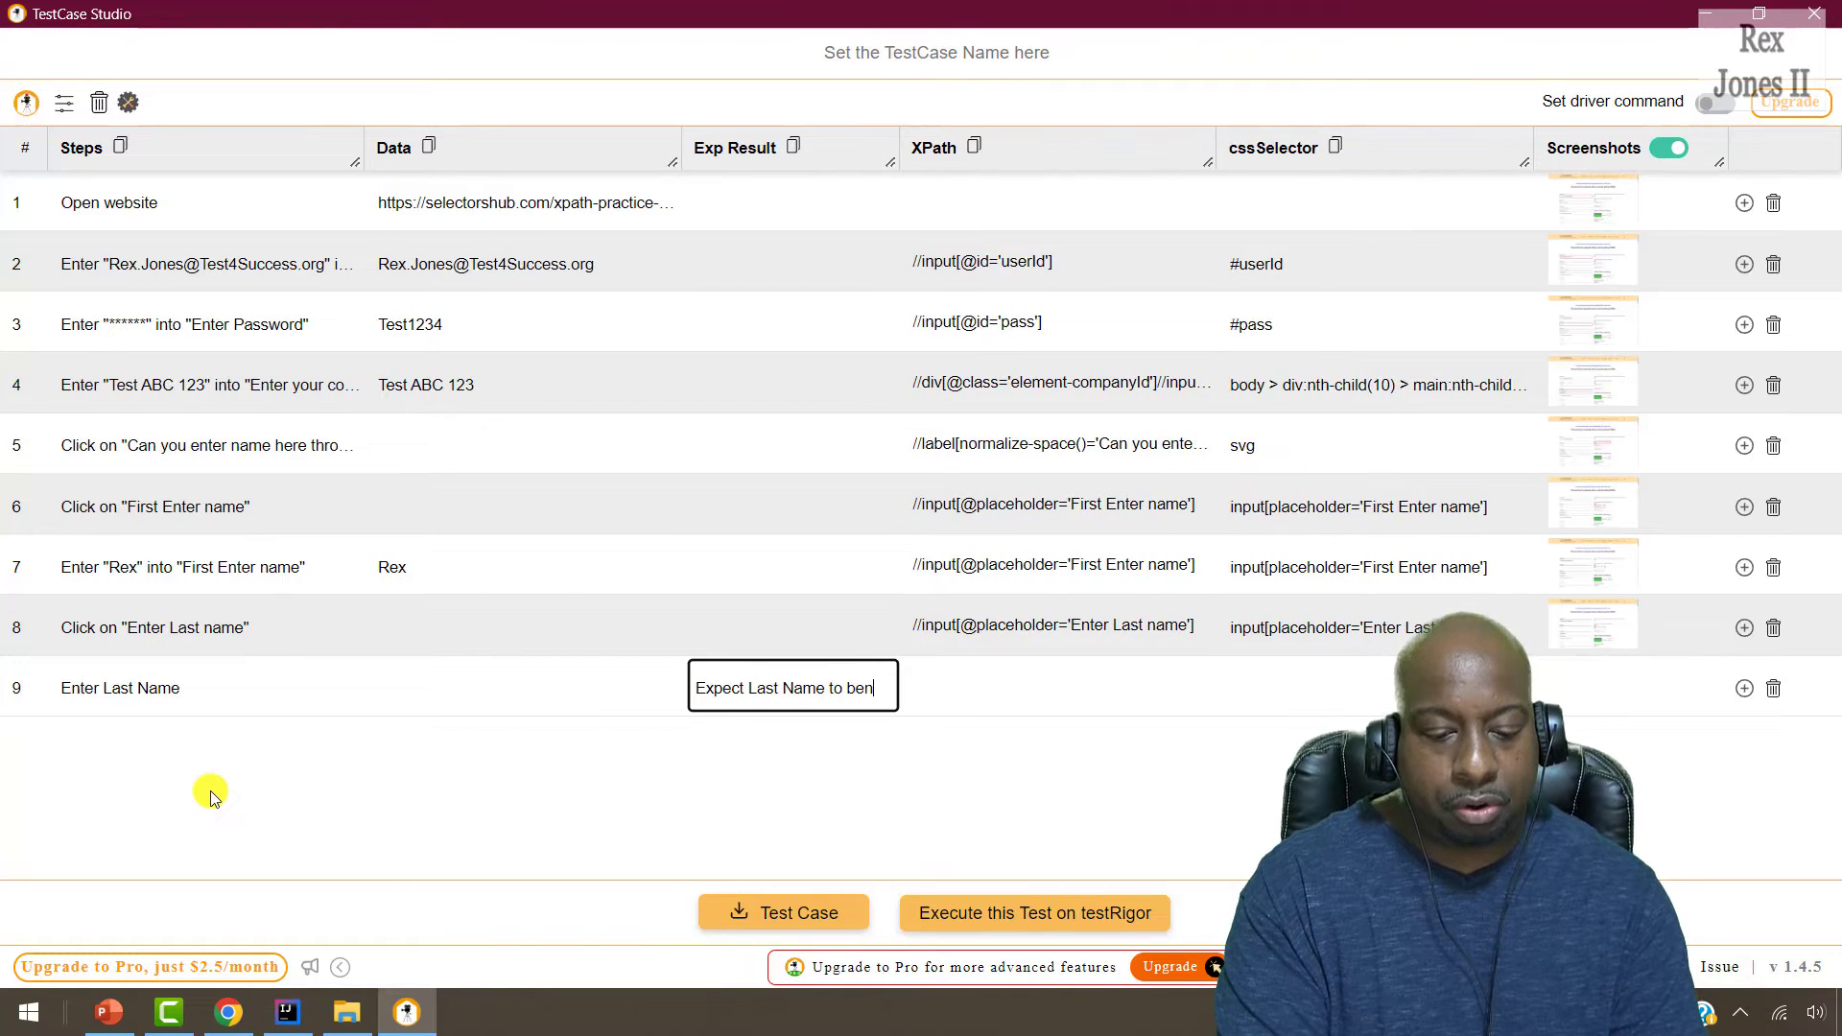
{"action": "key", "text": "BackSpace"}
{"action": "type", "text": "entered "}
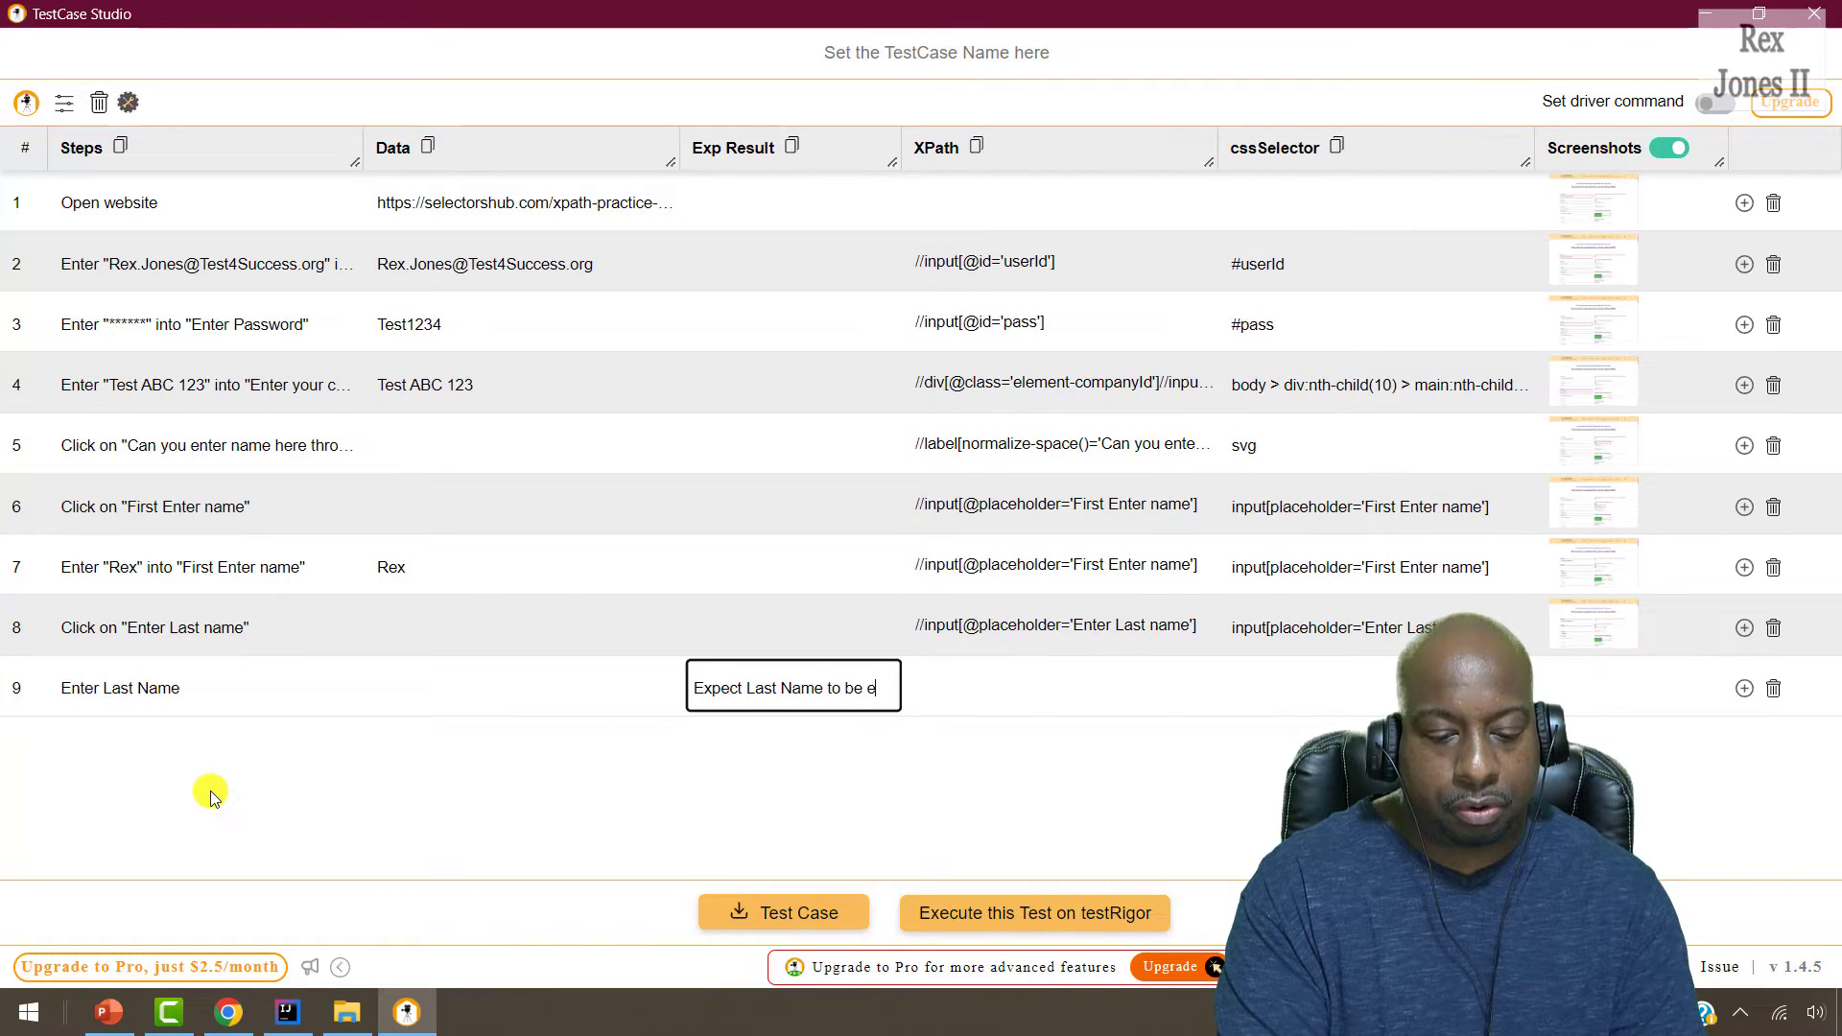
{"action": "type", "text": "successfully bu"}
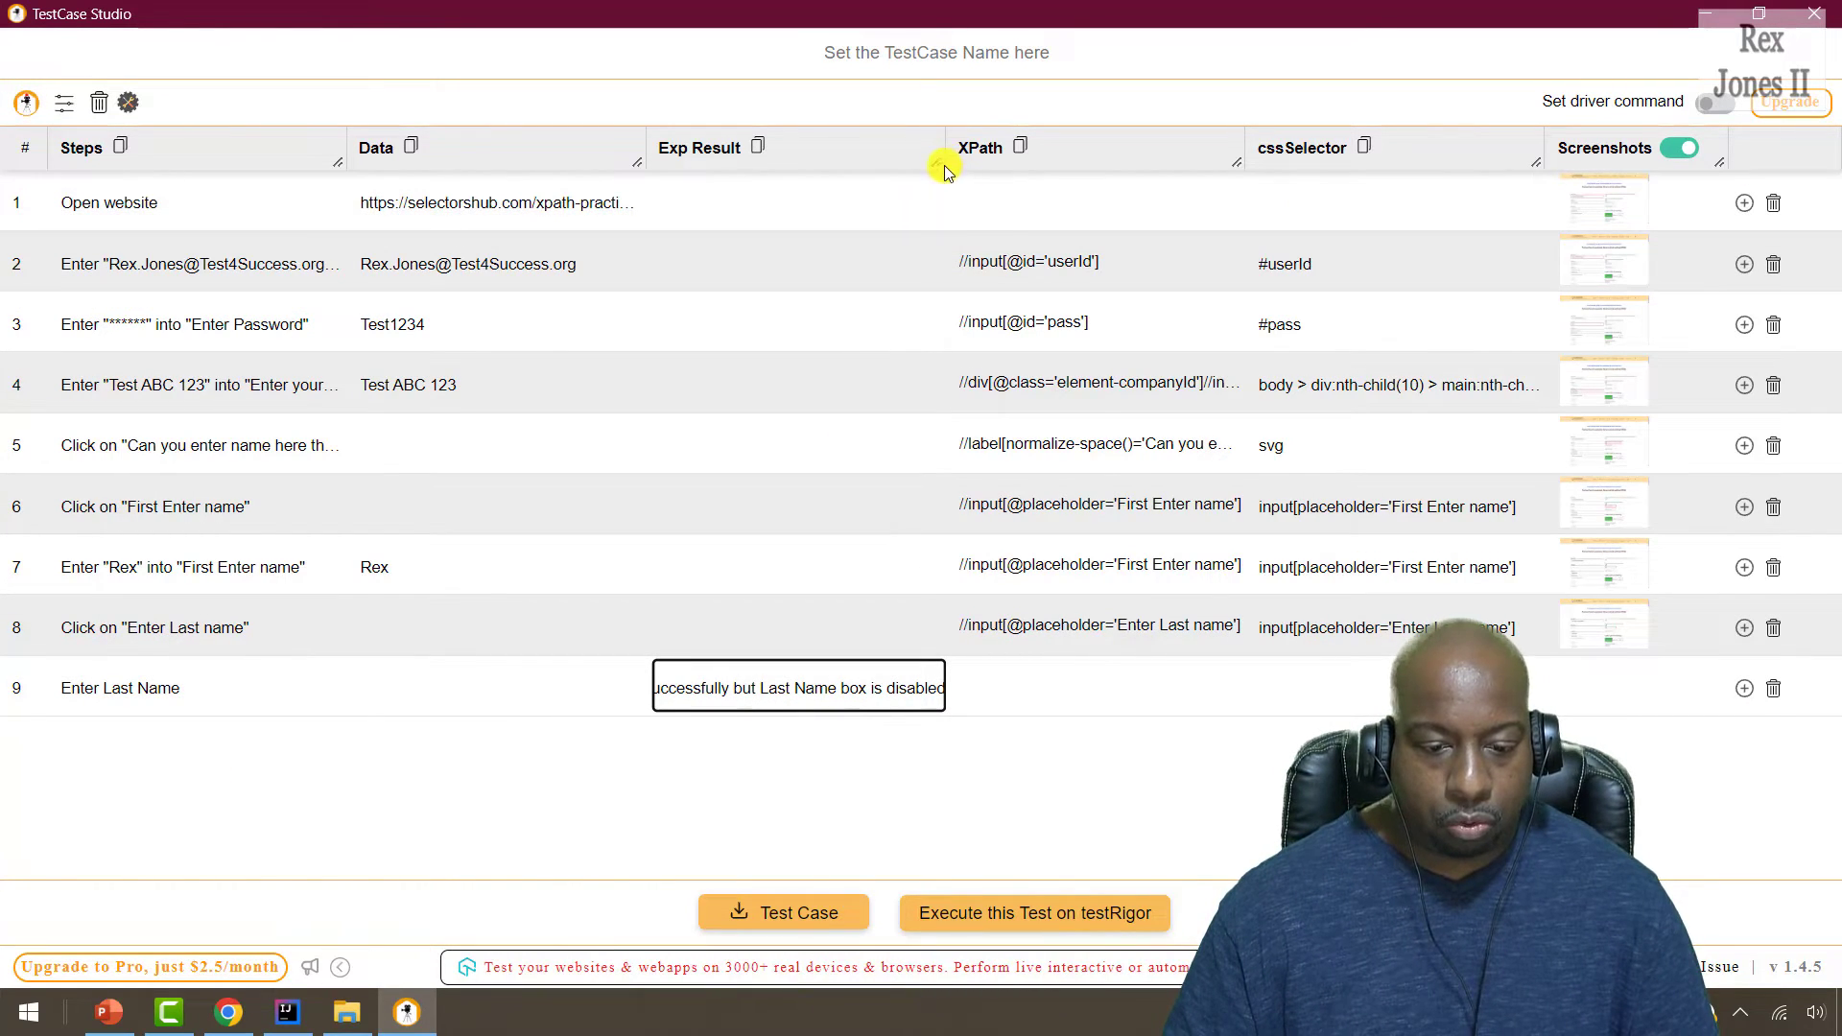
Widen the Exp Result column to show step 9's full expected result, keeping Screenshots enabled.
{"action": "left_click_drag", "start_coordinate": [939, 166], "coordinate": [1148, 181]}
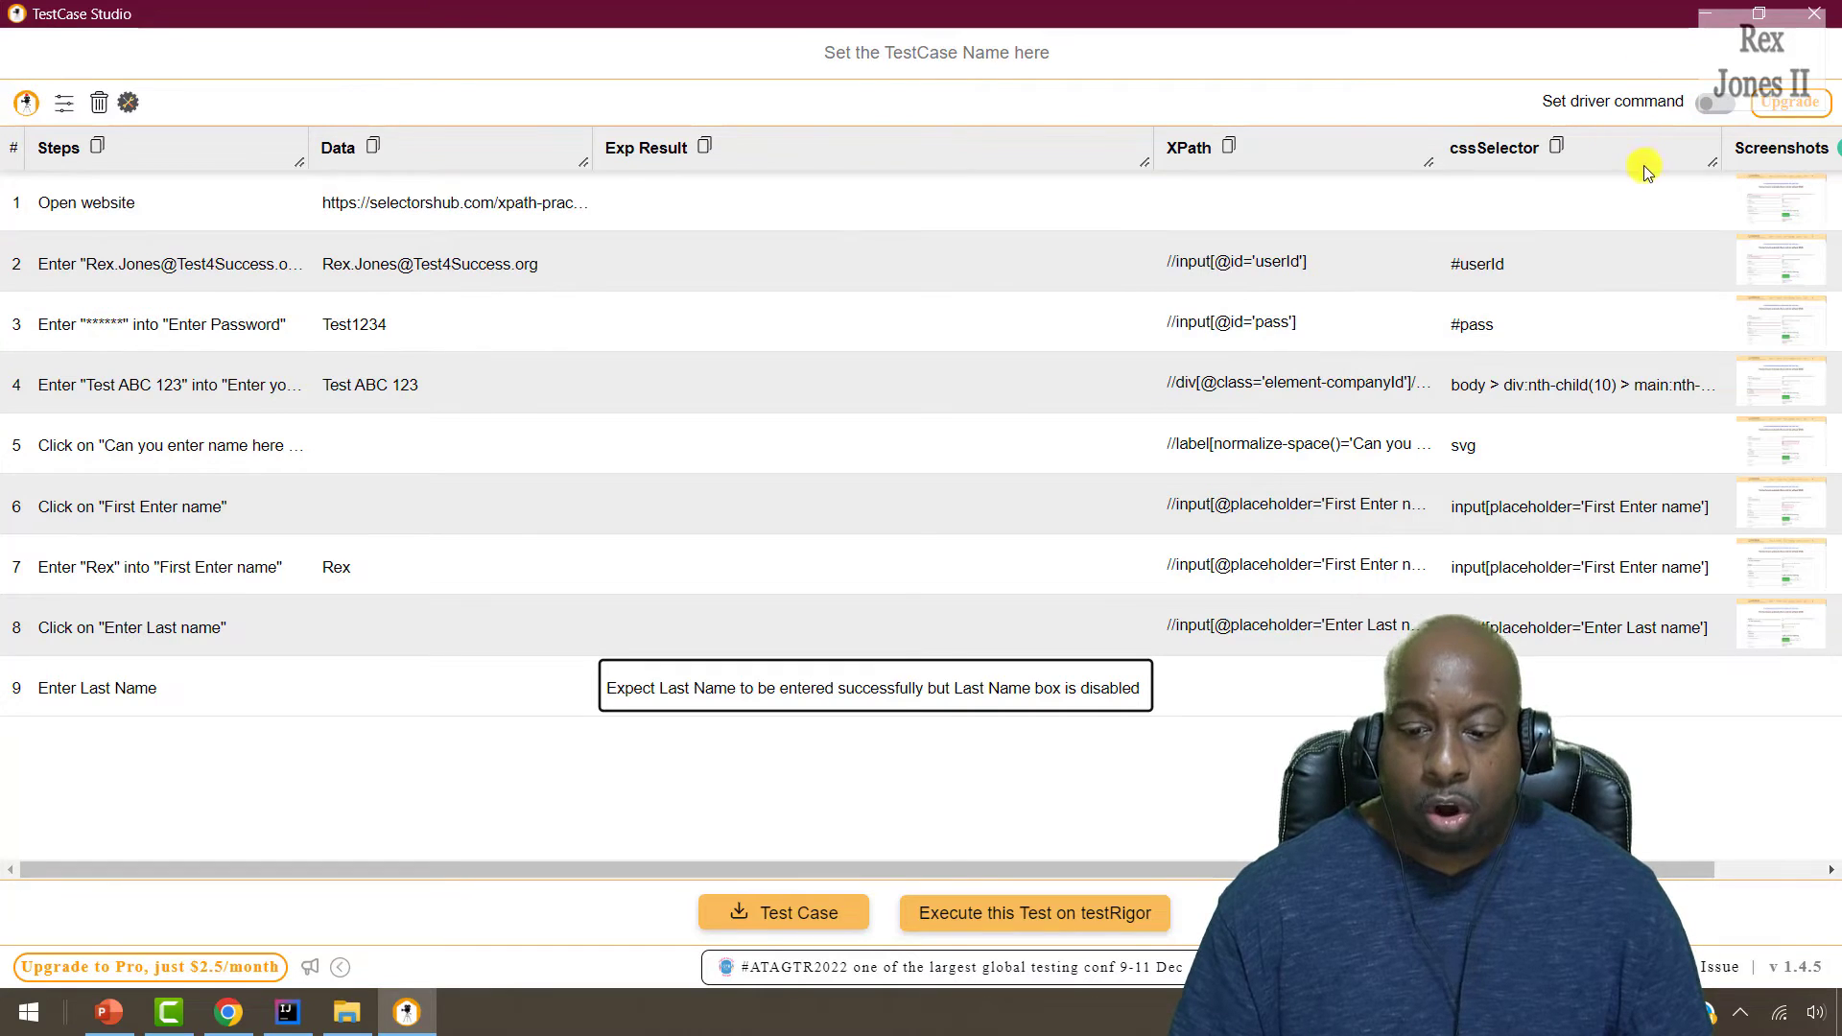
{"action": "left_click_drag", "start_coordinate": [1228, 867], "coordinate": [1338, 866]}
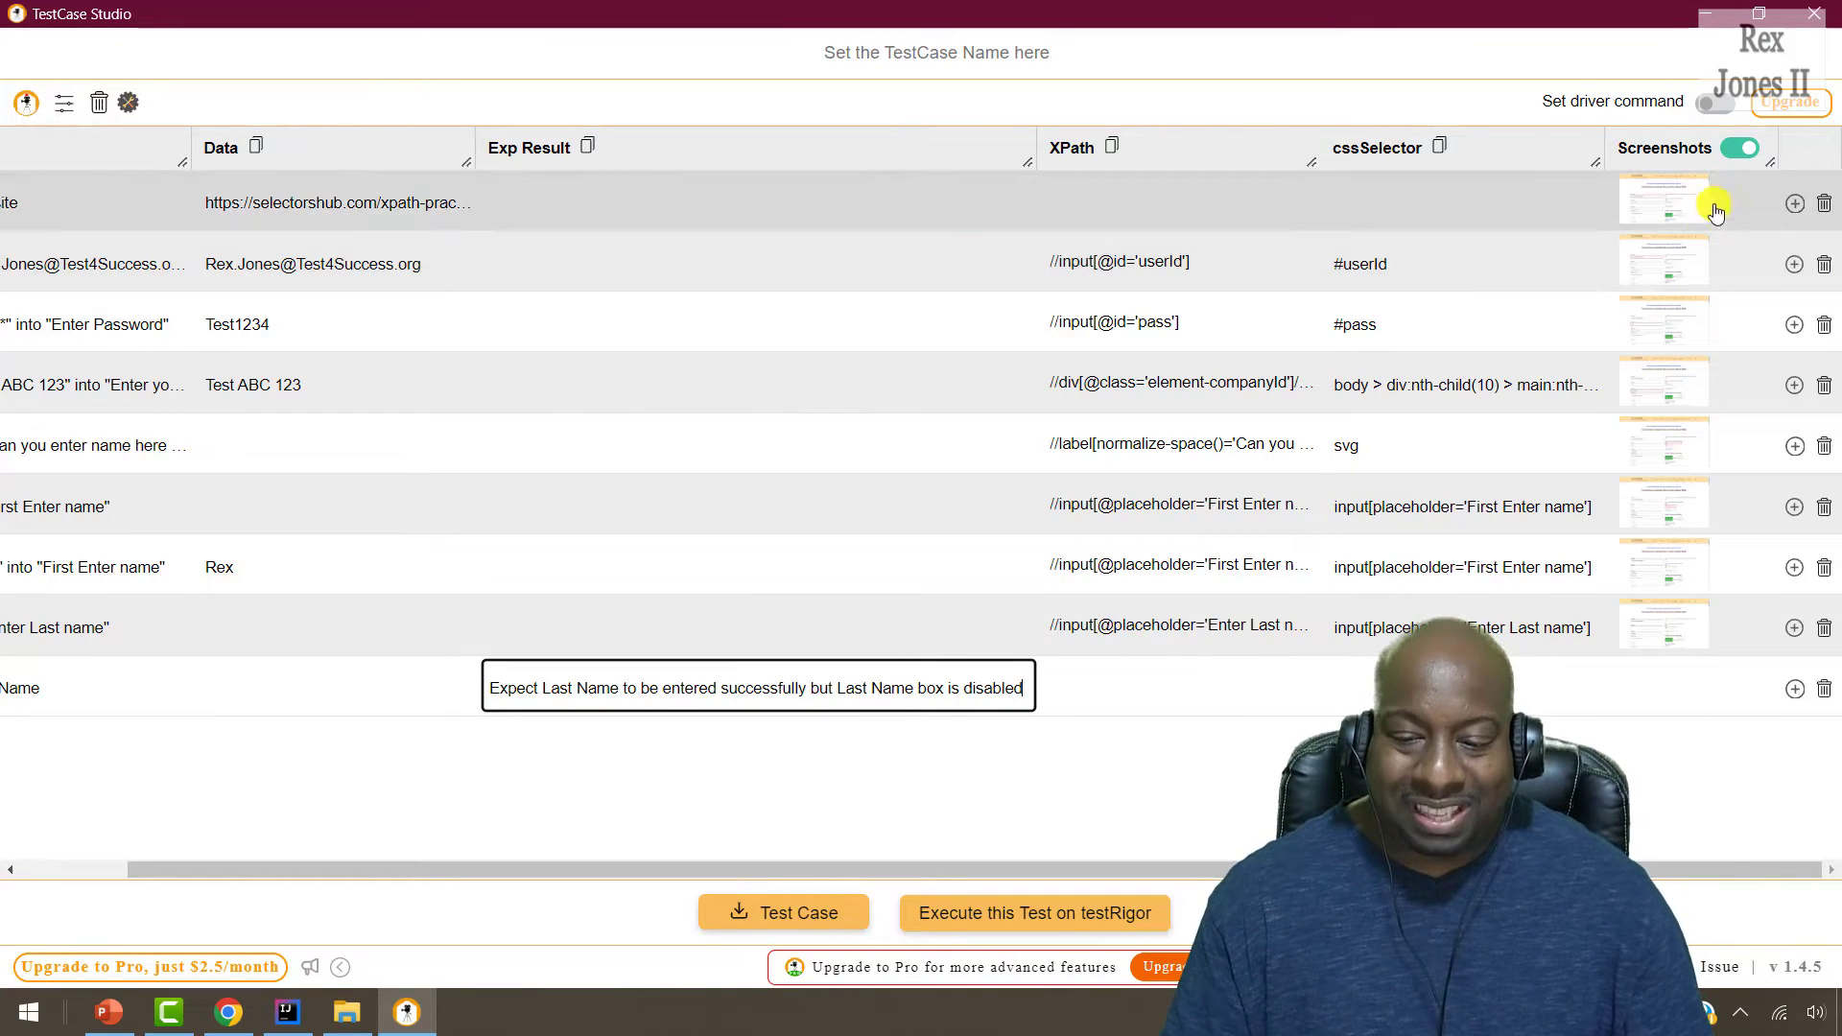
{"action": "left_click", "coordinate": [1740, 151]}
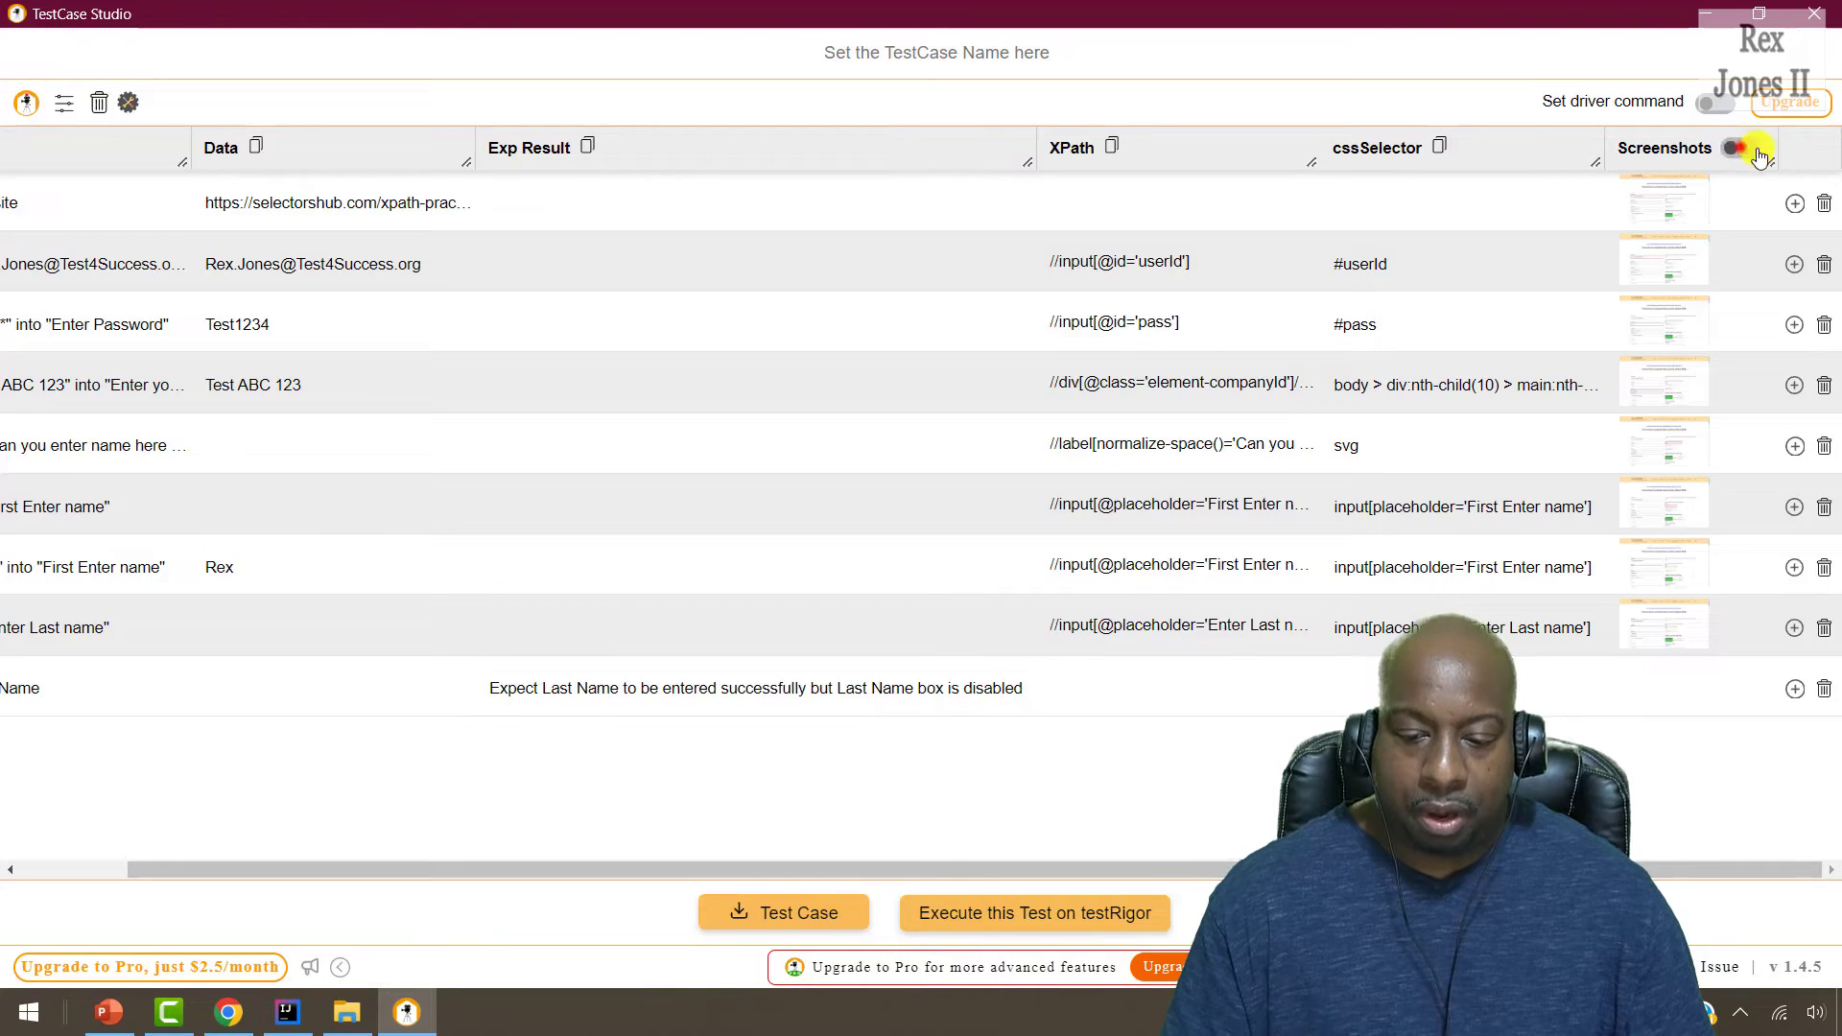
{"action": "left_click", "coordinate": [1741, 151]}
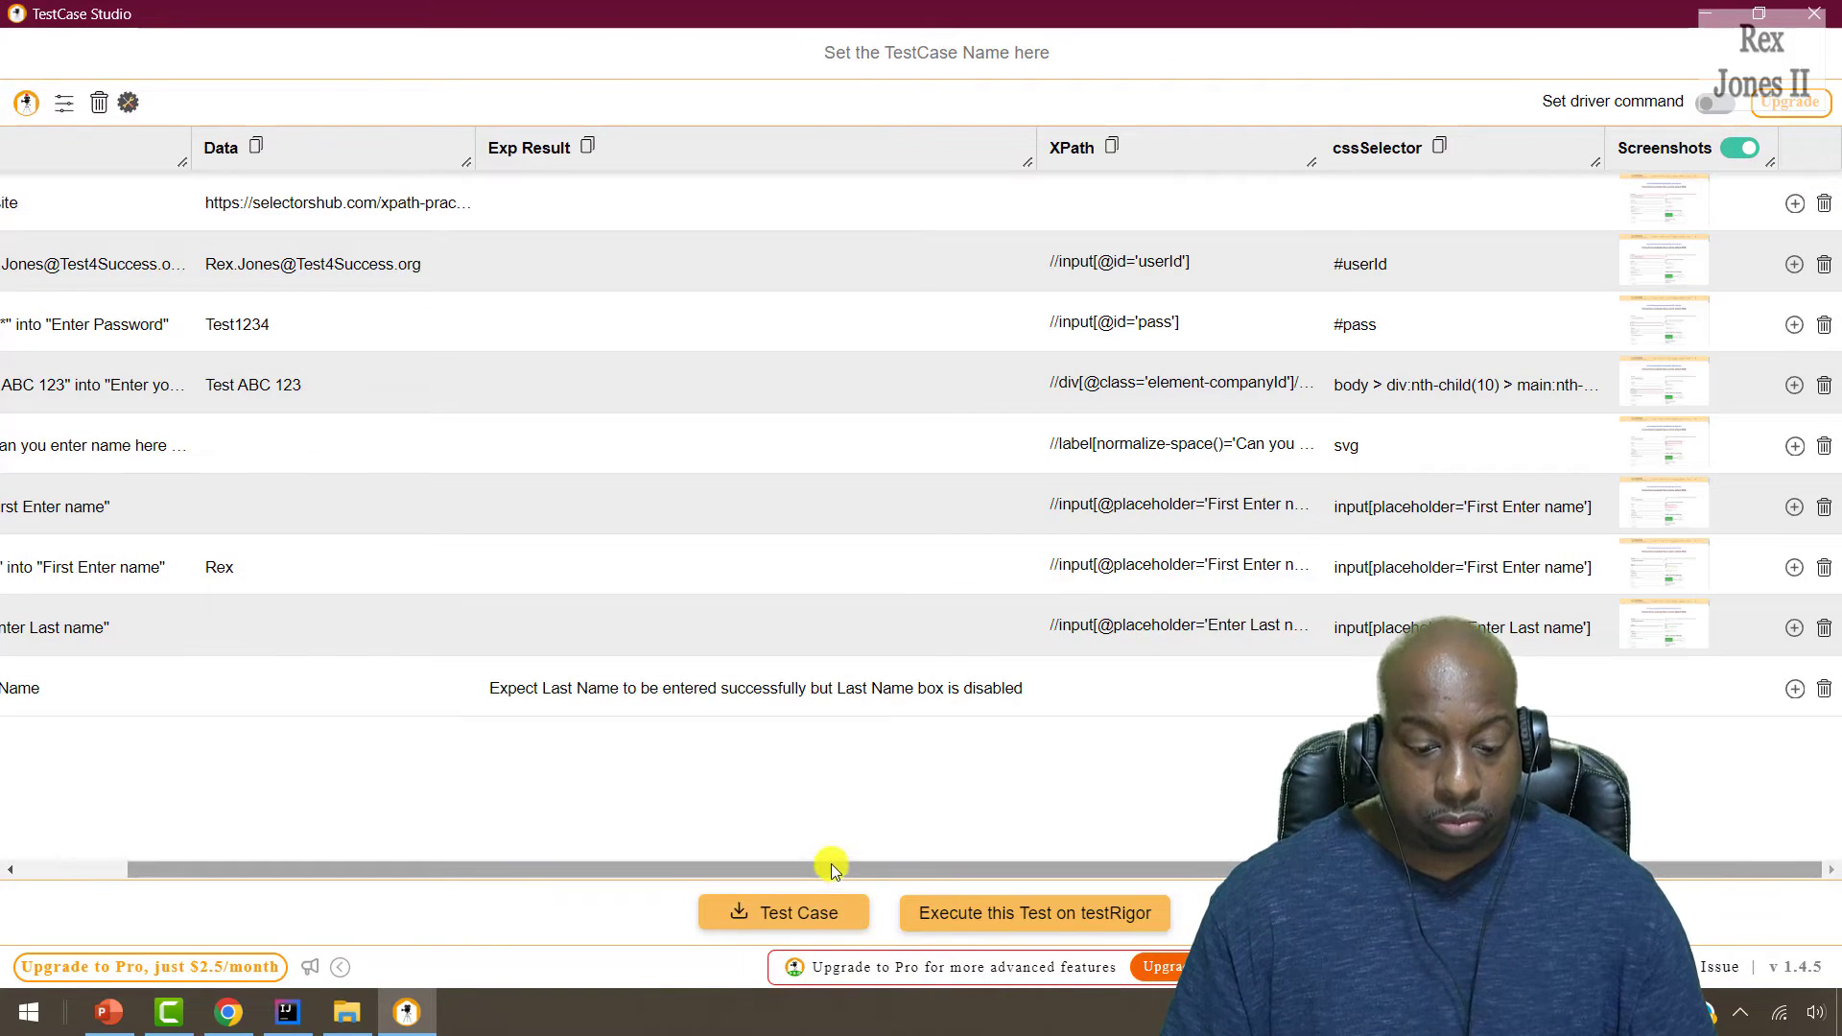
{"action": "left_click_drag", "start_coordinate": [834, 868], "coordinate": [605, 832]}
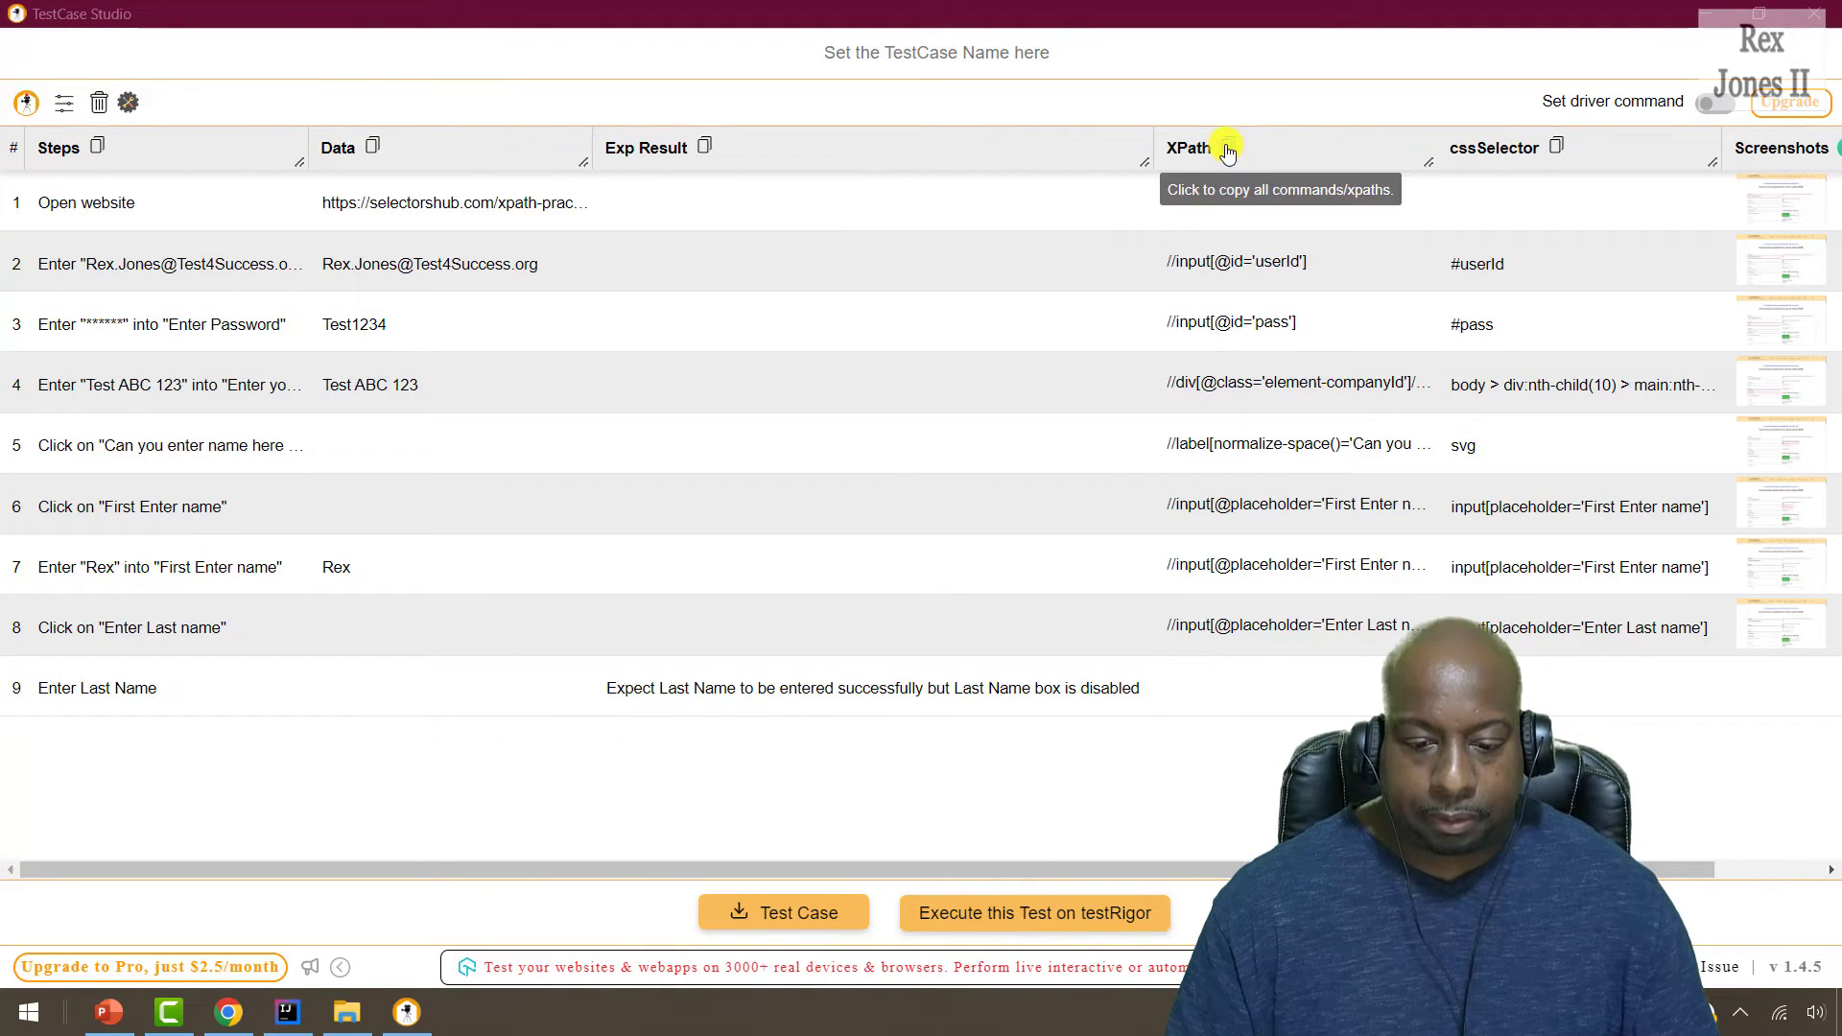
{"action": "left_click", "coordinate": [1228, 147]}
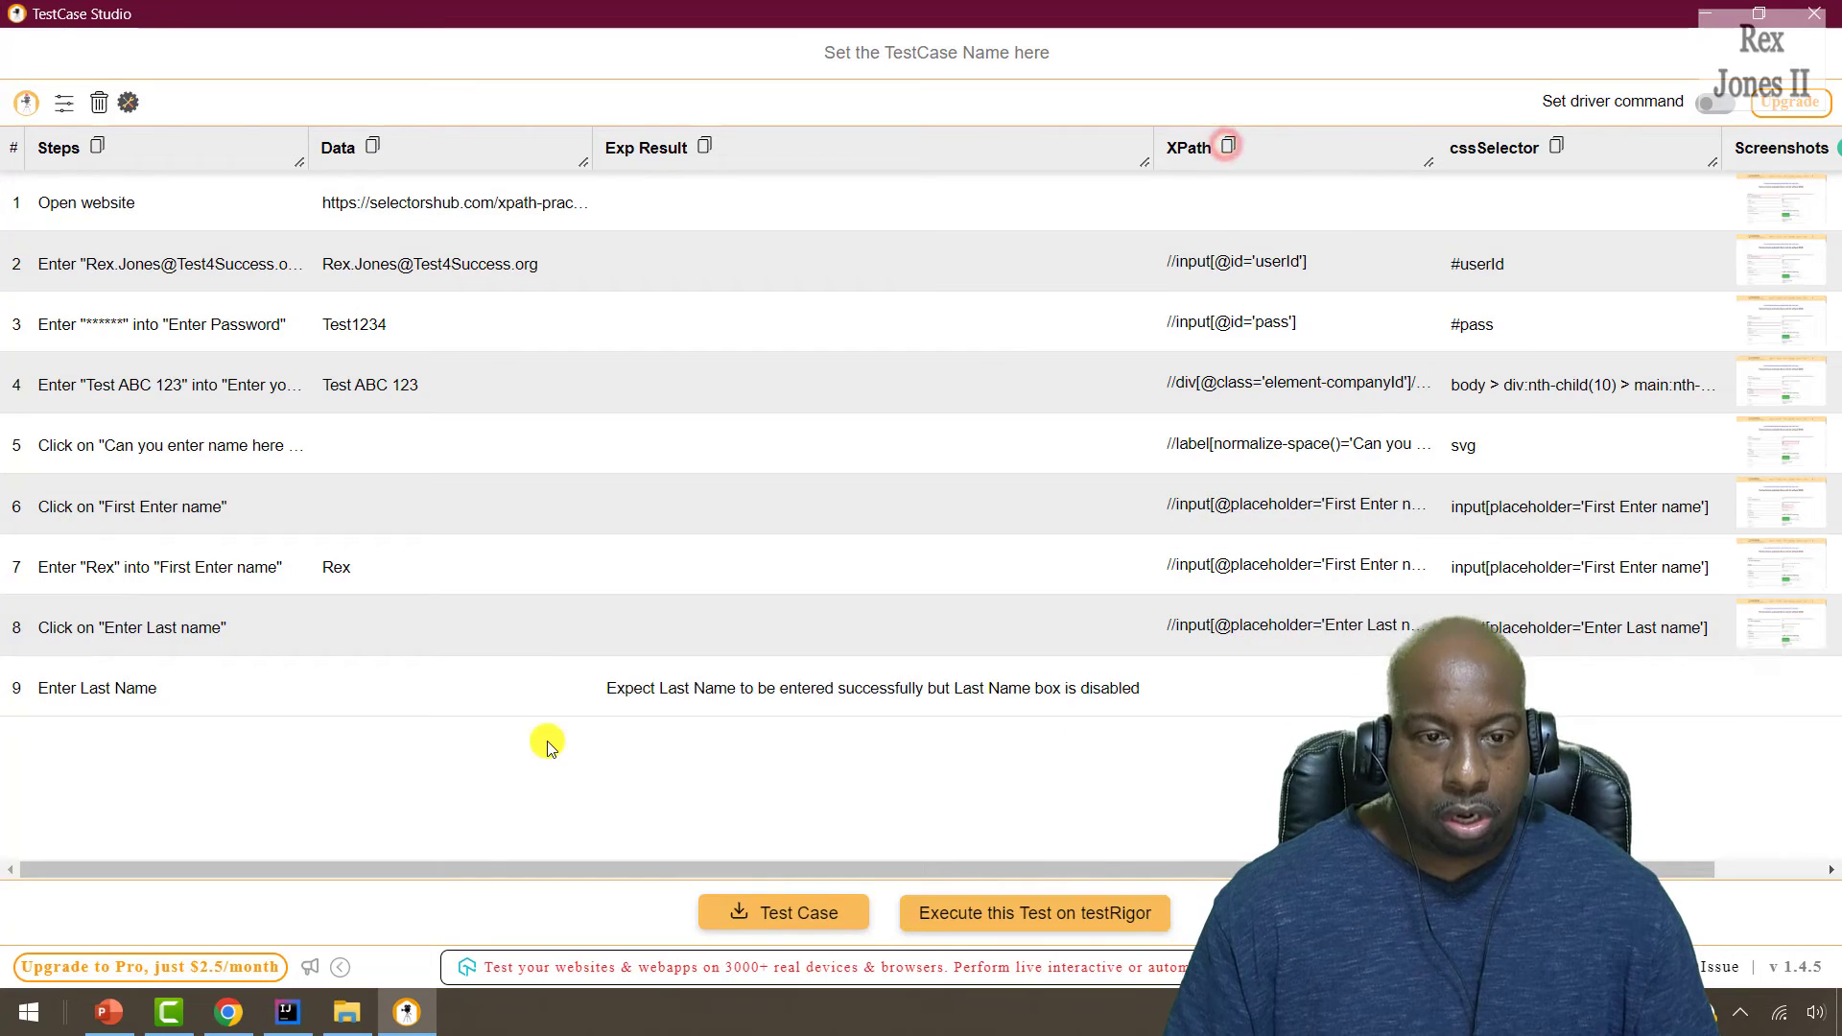
{"action": "left_click", "coordinate": [285, 1013]}
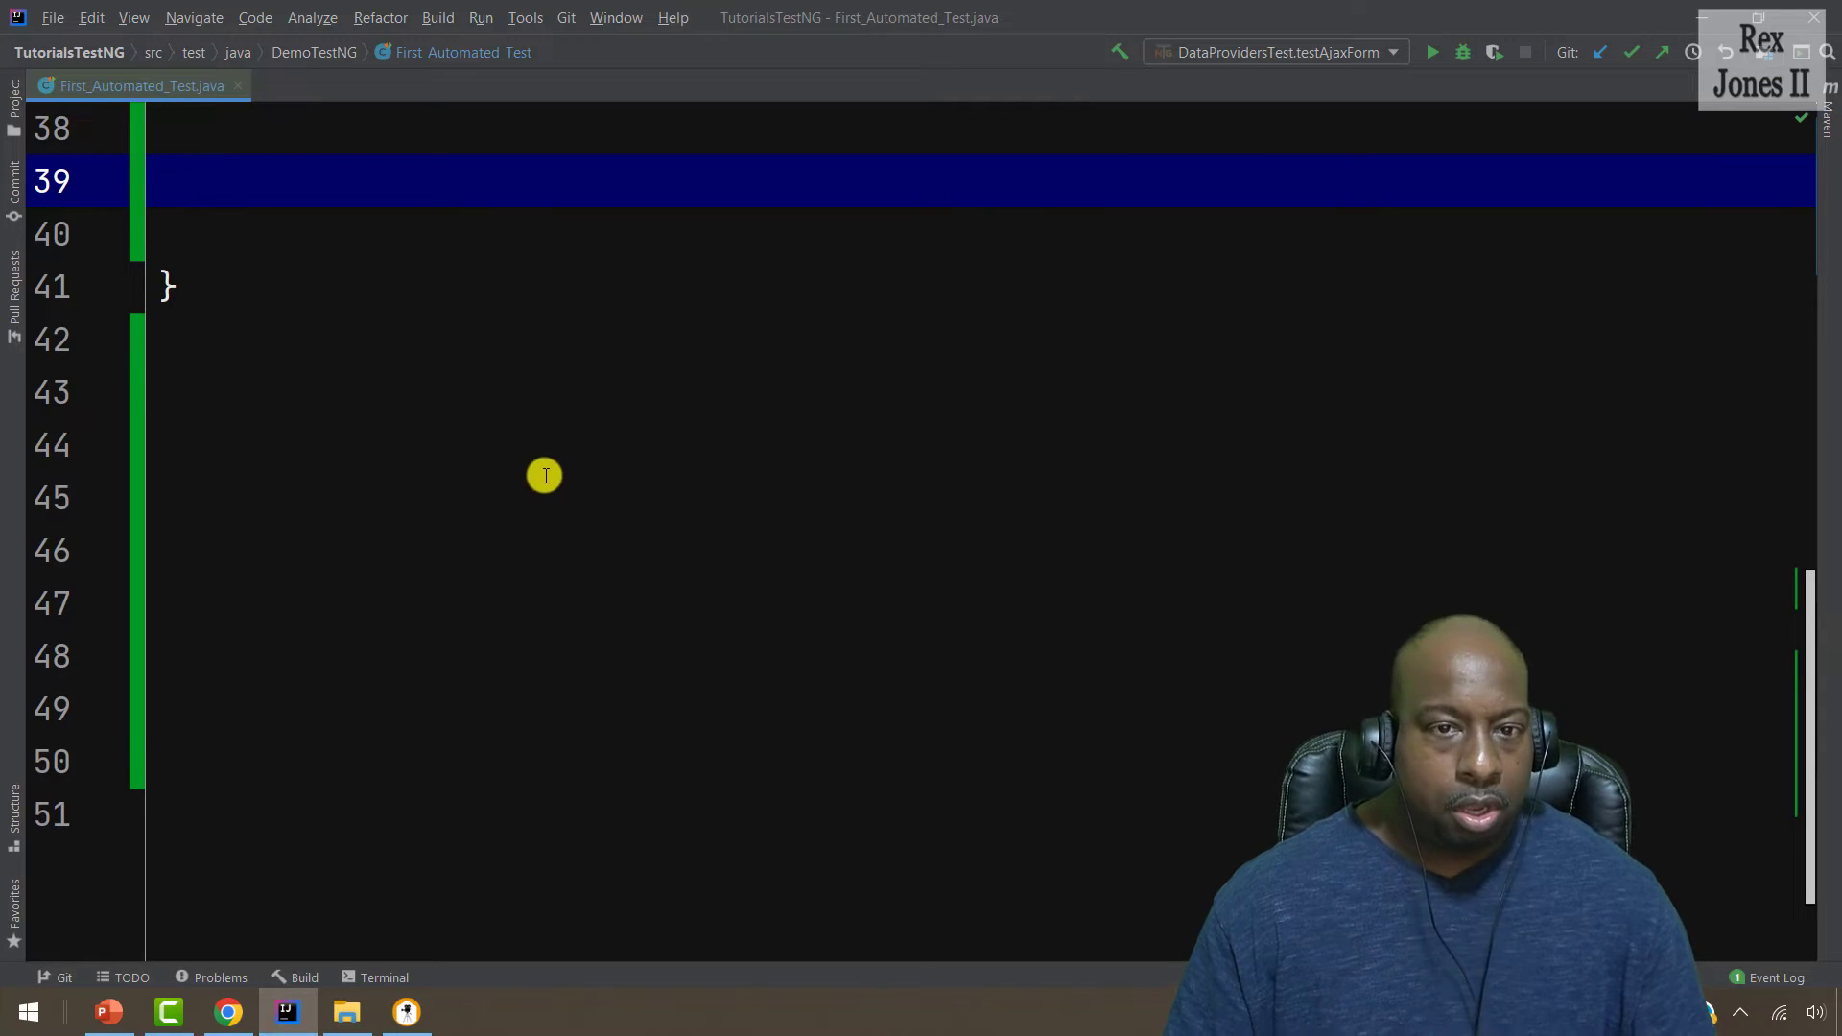
{"action": "type", "text": "@"}
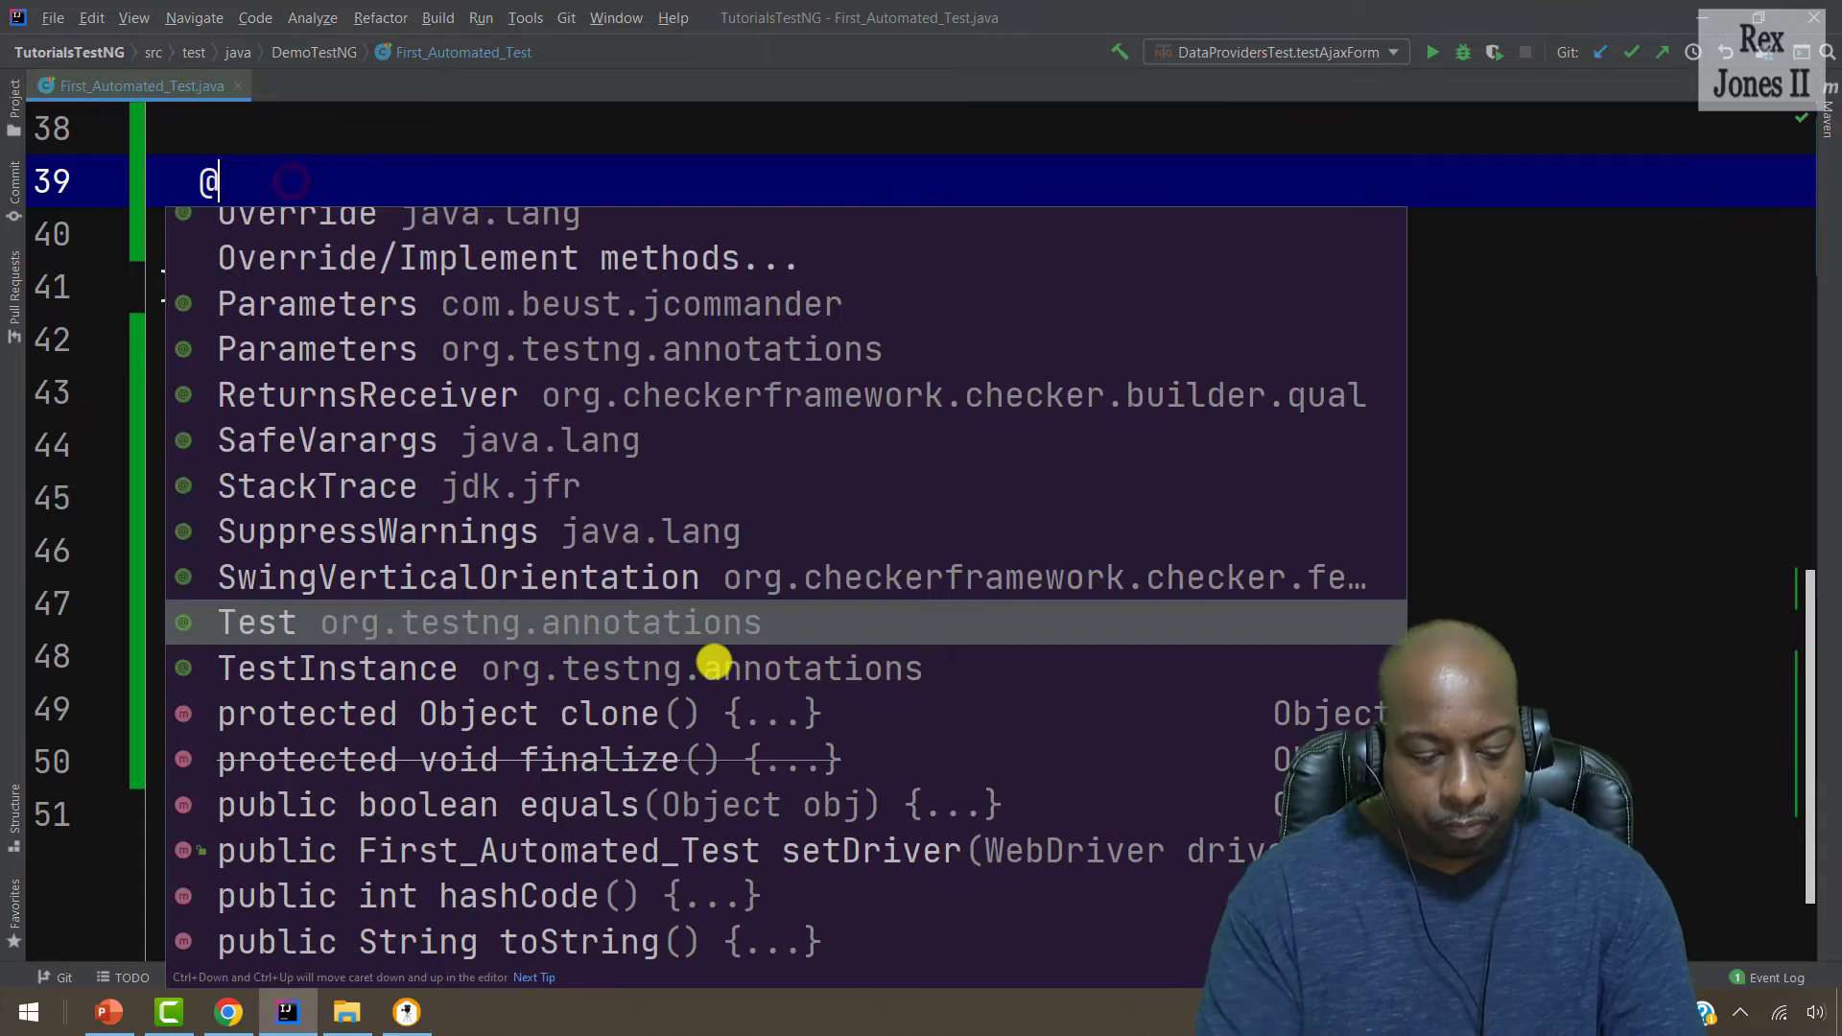
{"action": "type", "text": "%est"}
{"action": "key", "text": "Return"}
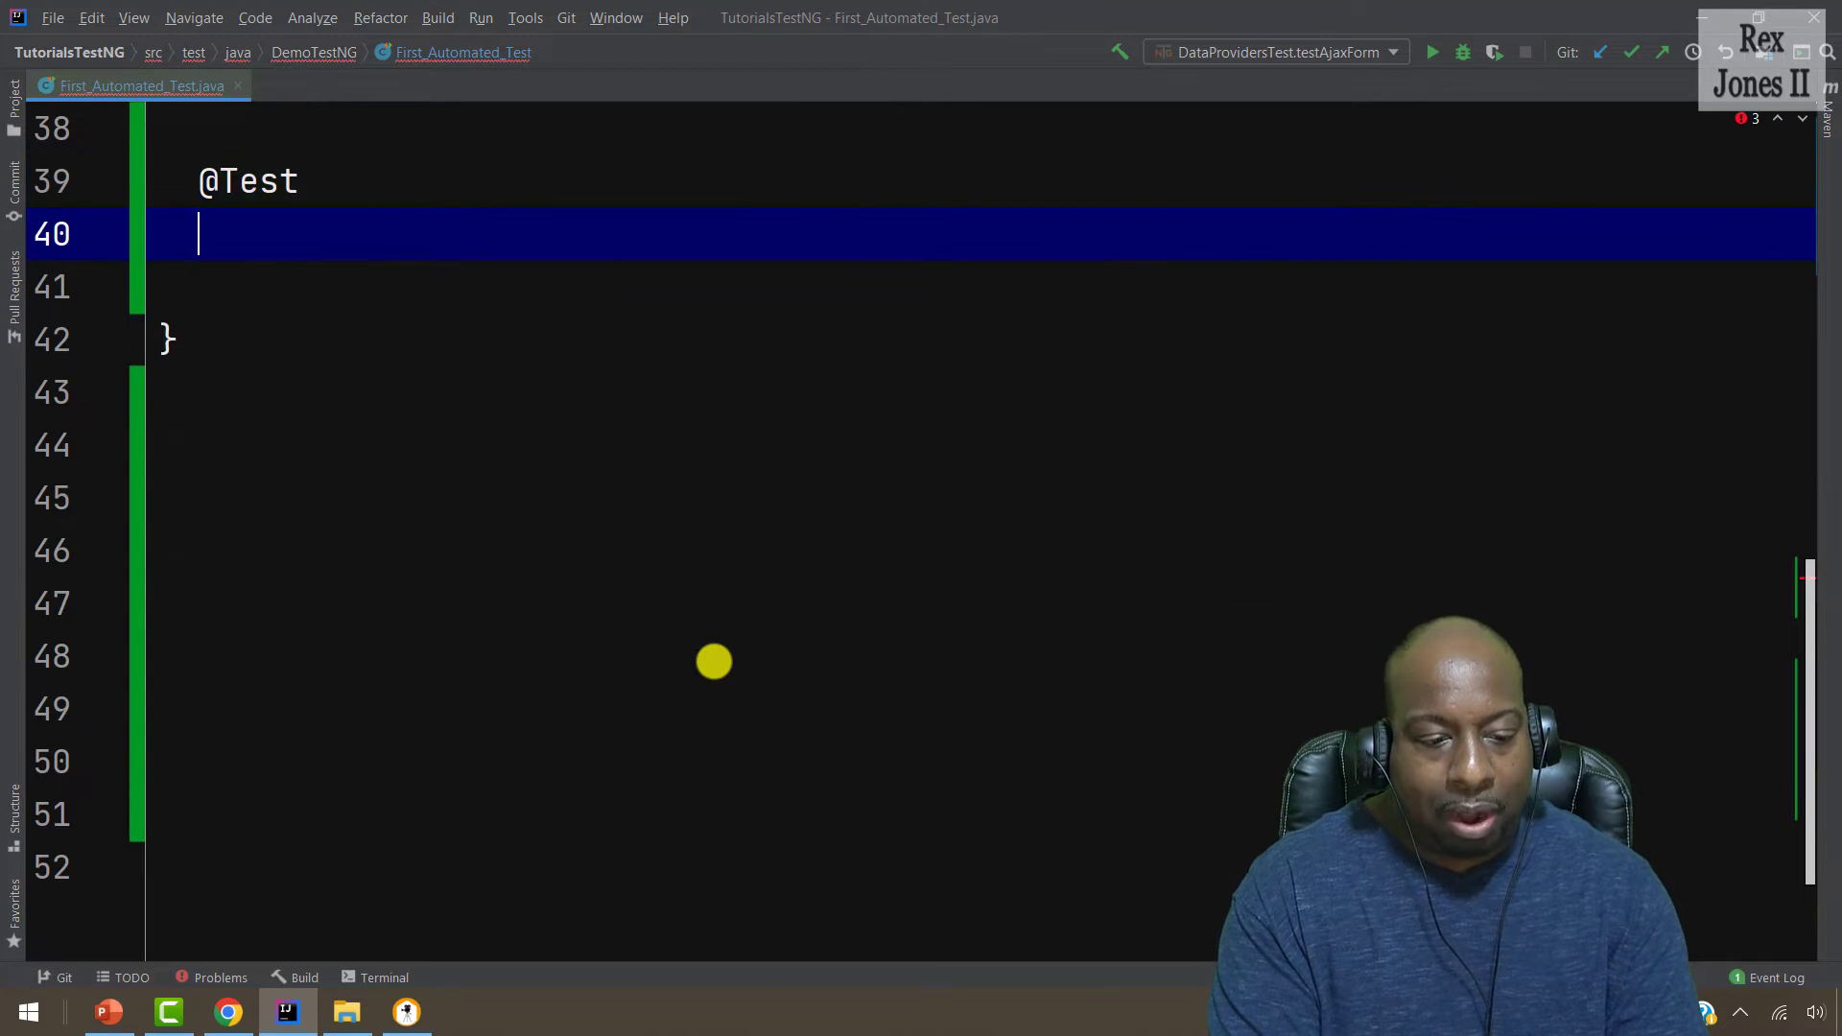
{"action": "type", "text": "public void"}
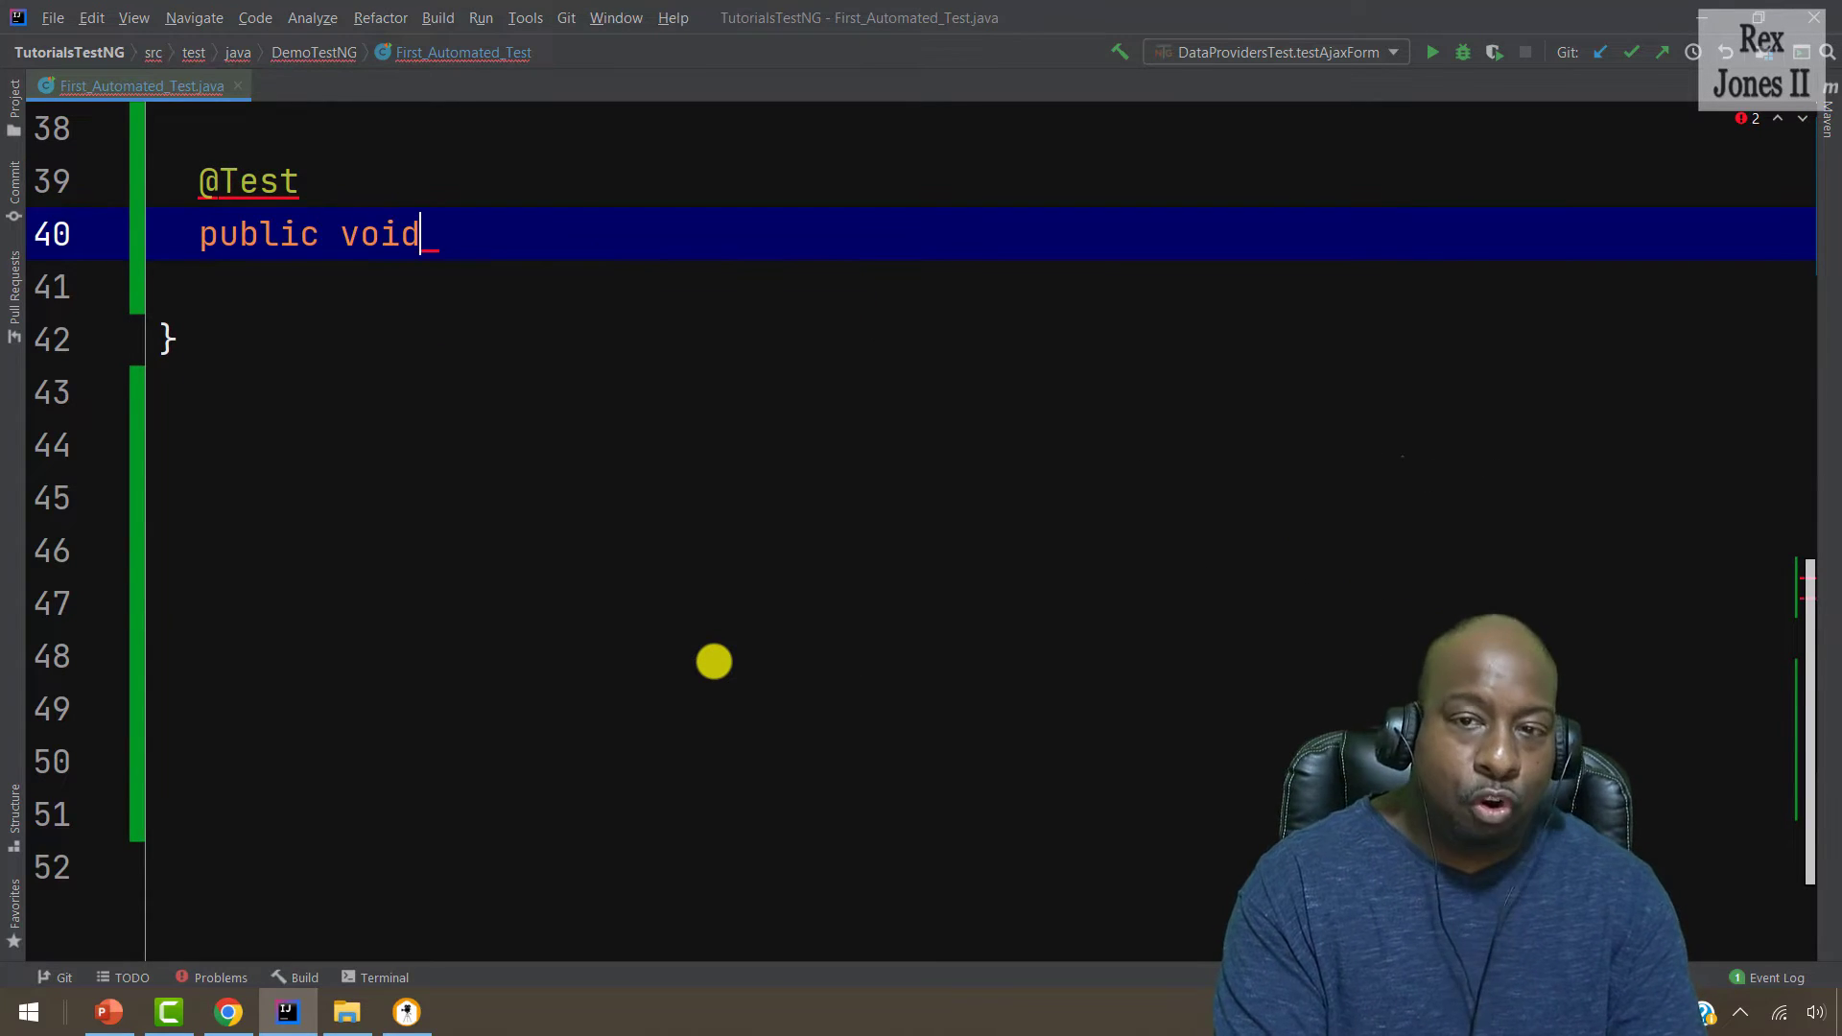
{"action": "type", "text": "dem"}
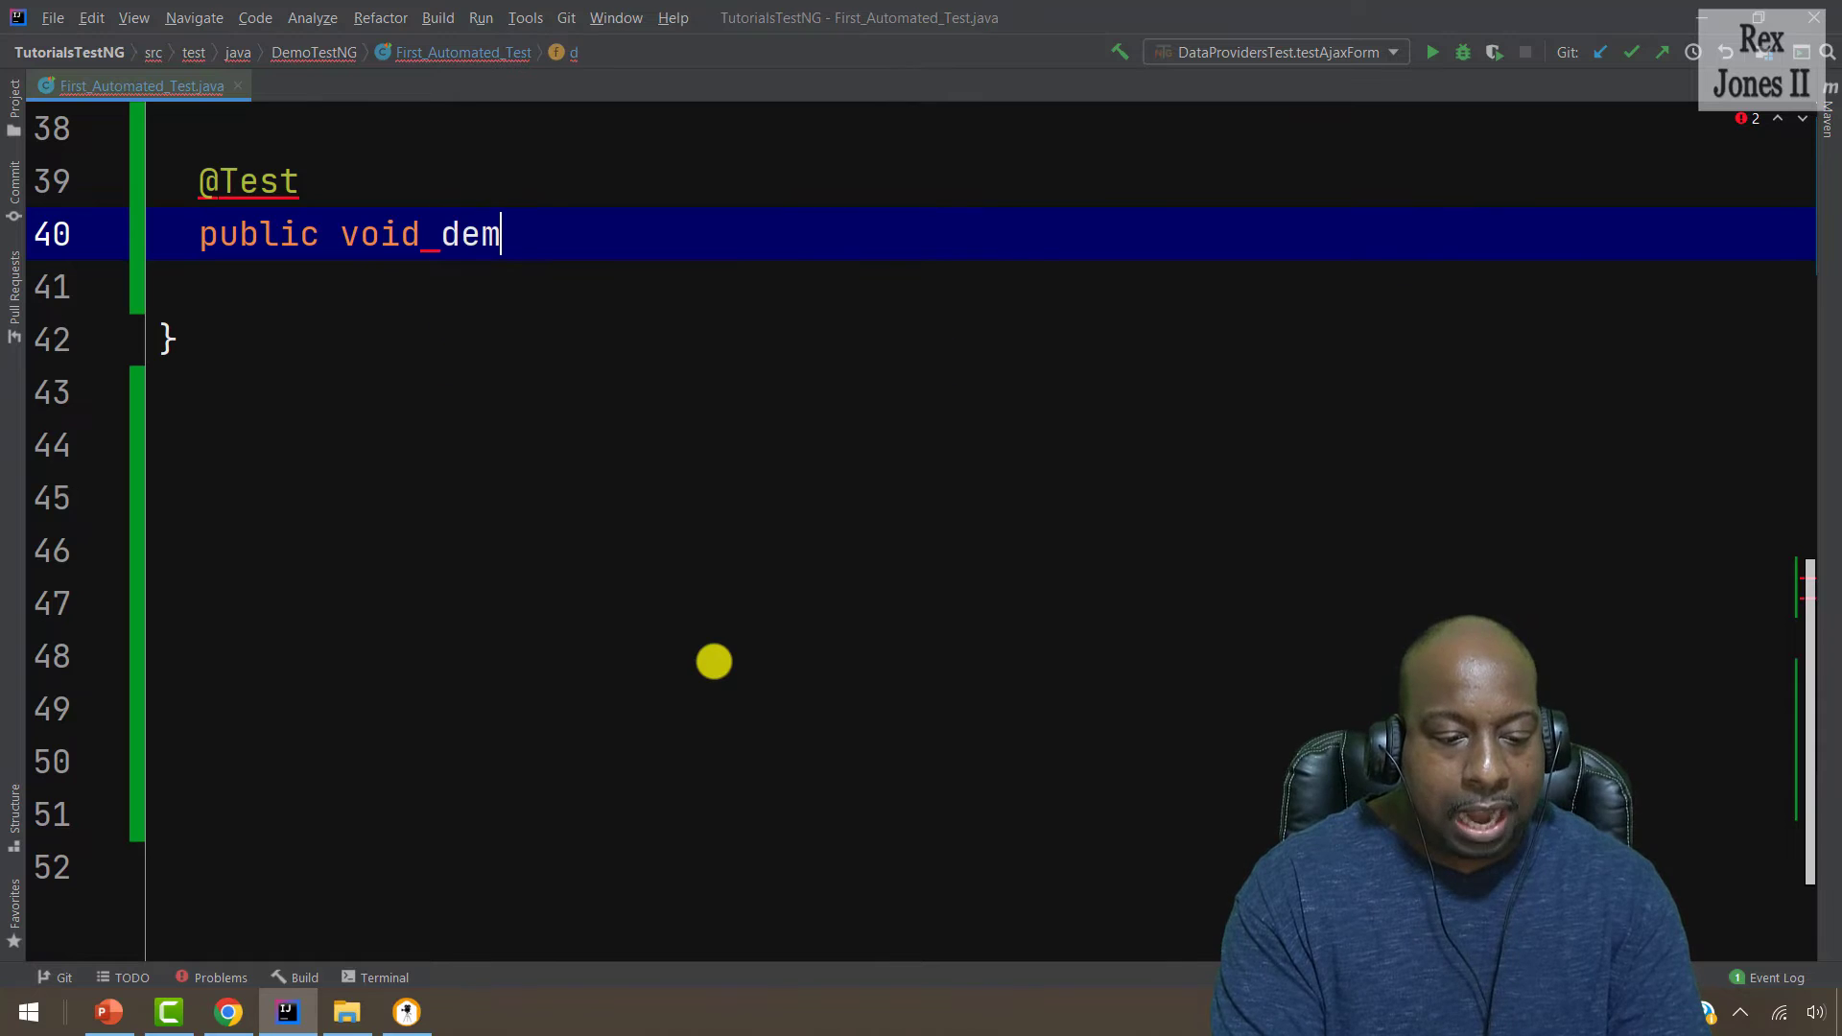
{"action": "type", "text": "oTes"}
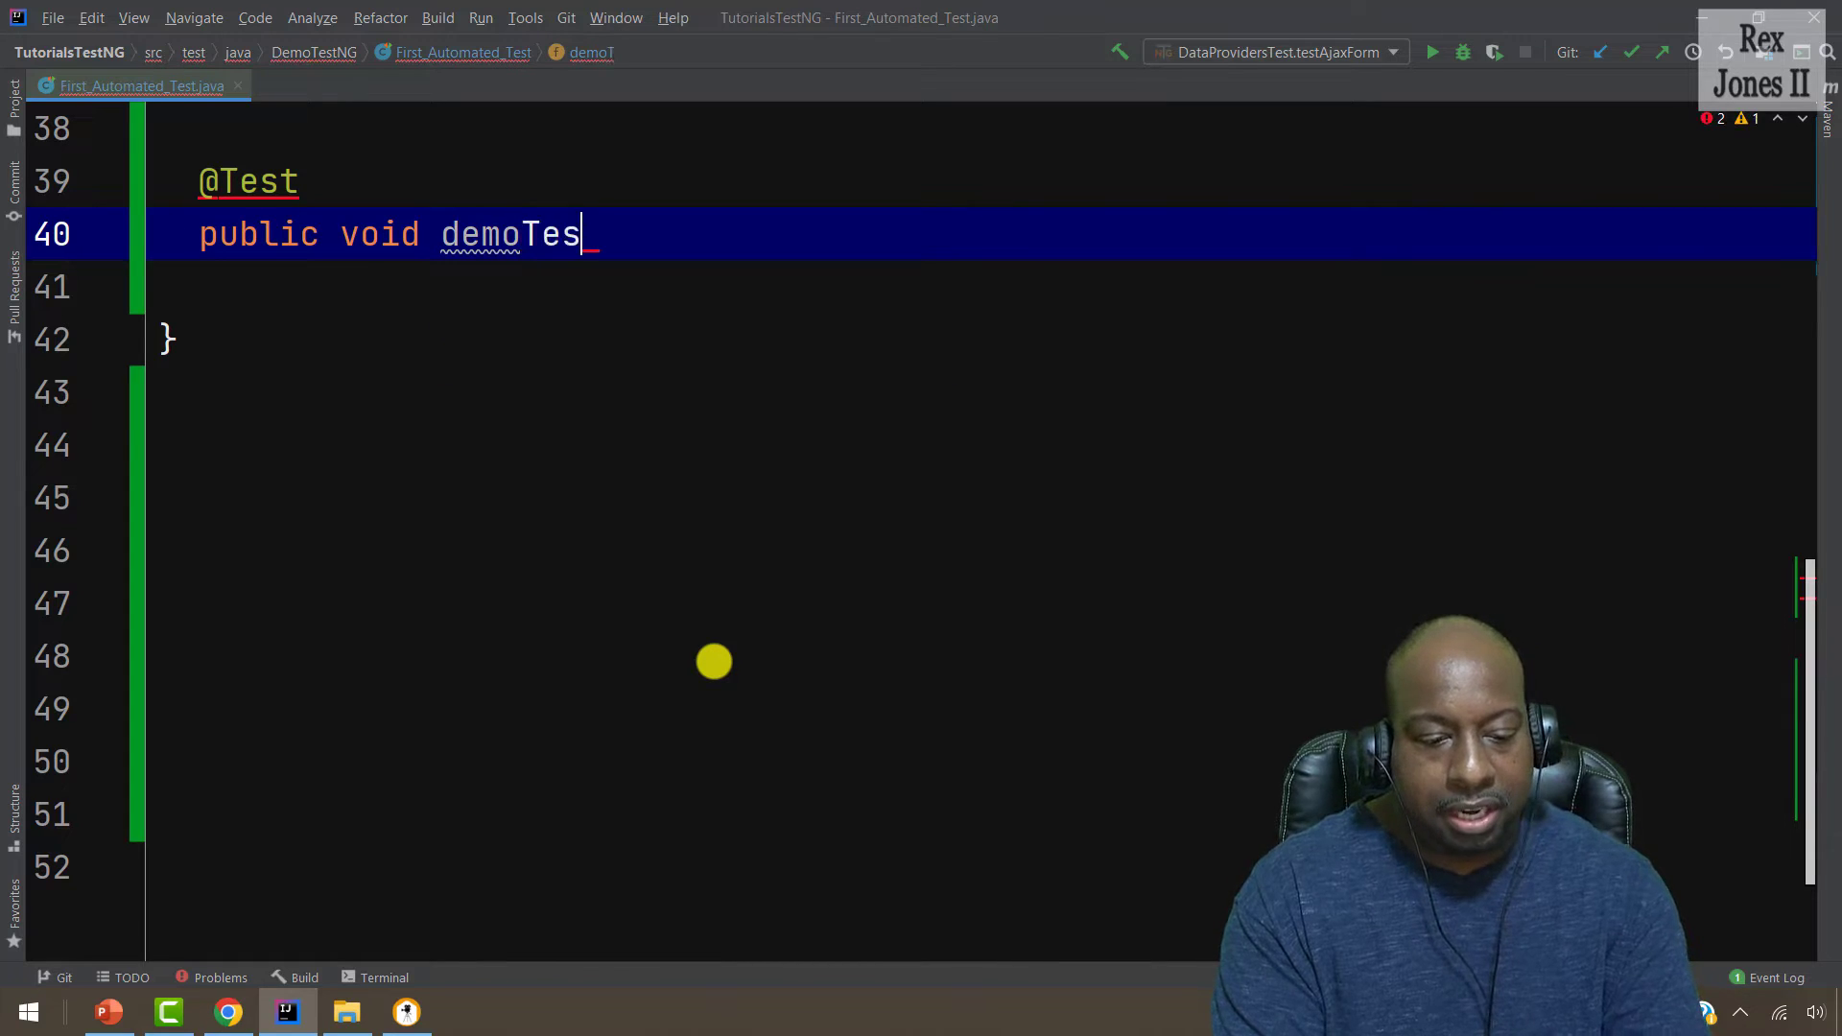
{"action": "type", "text": "tCaseStudi"}
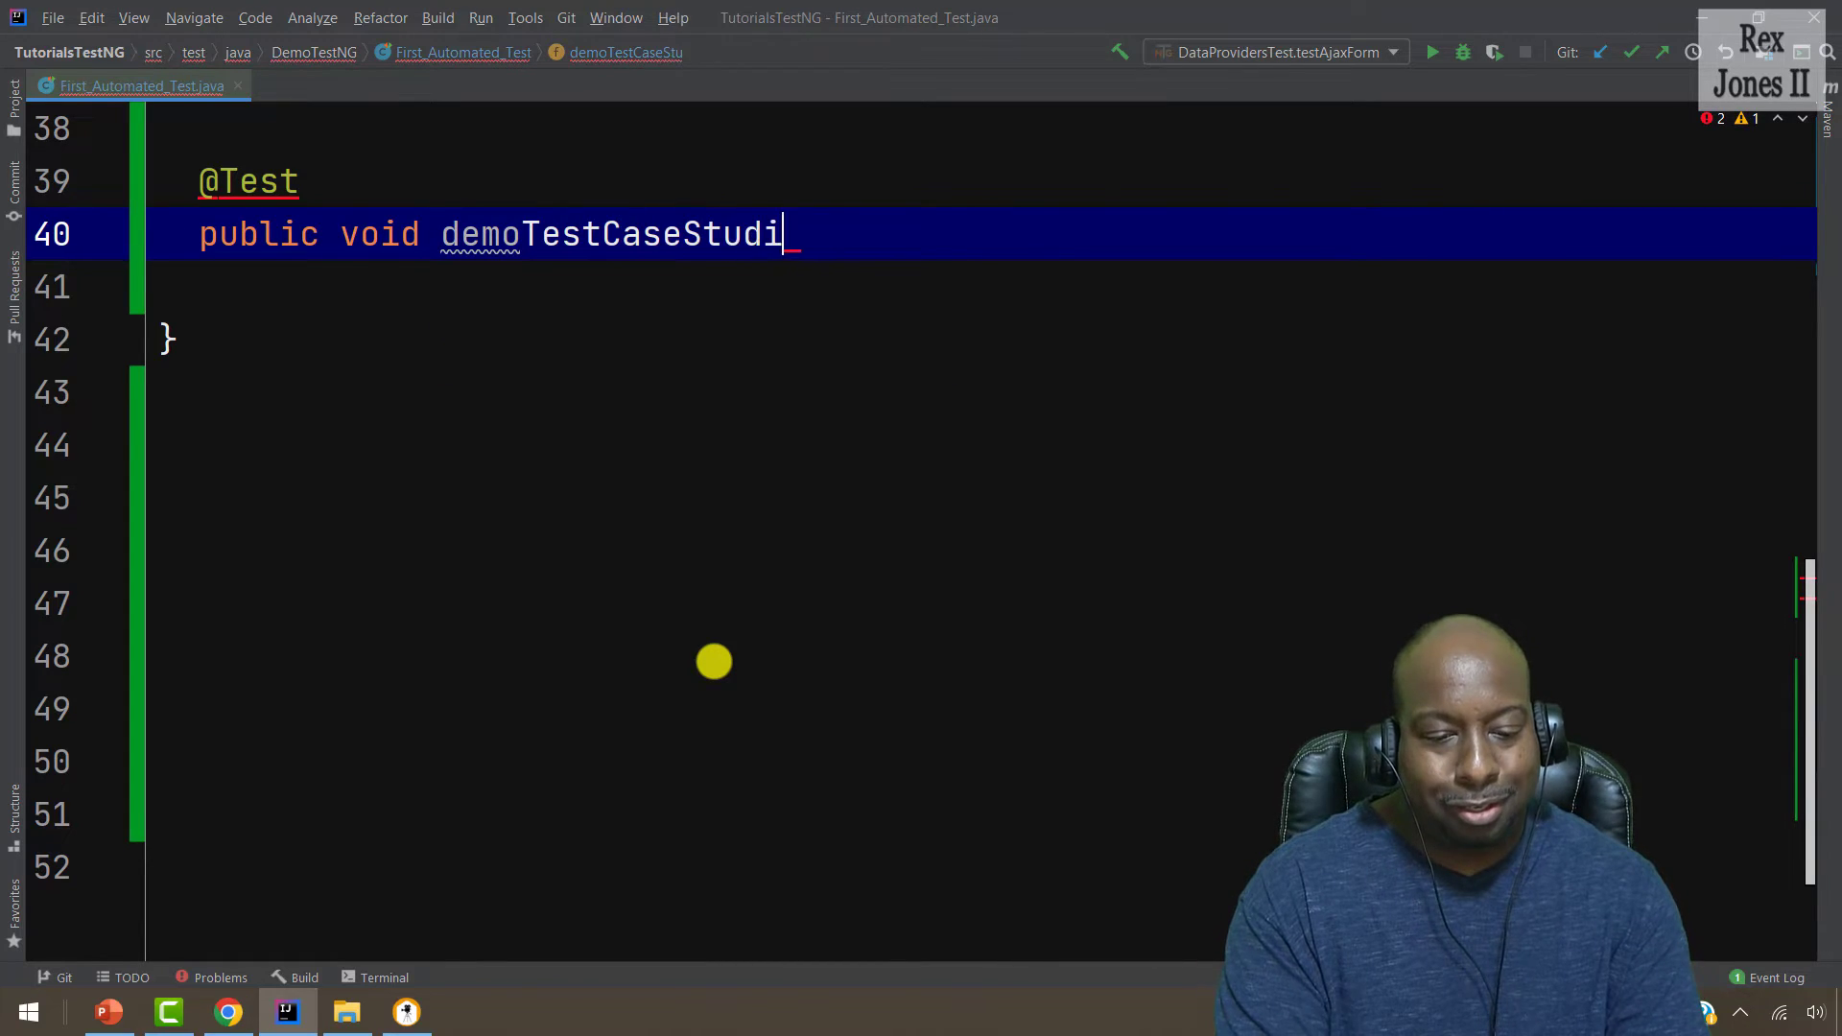
{"action": "type", "text": "o() {"}
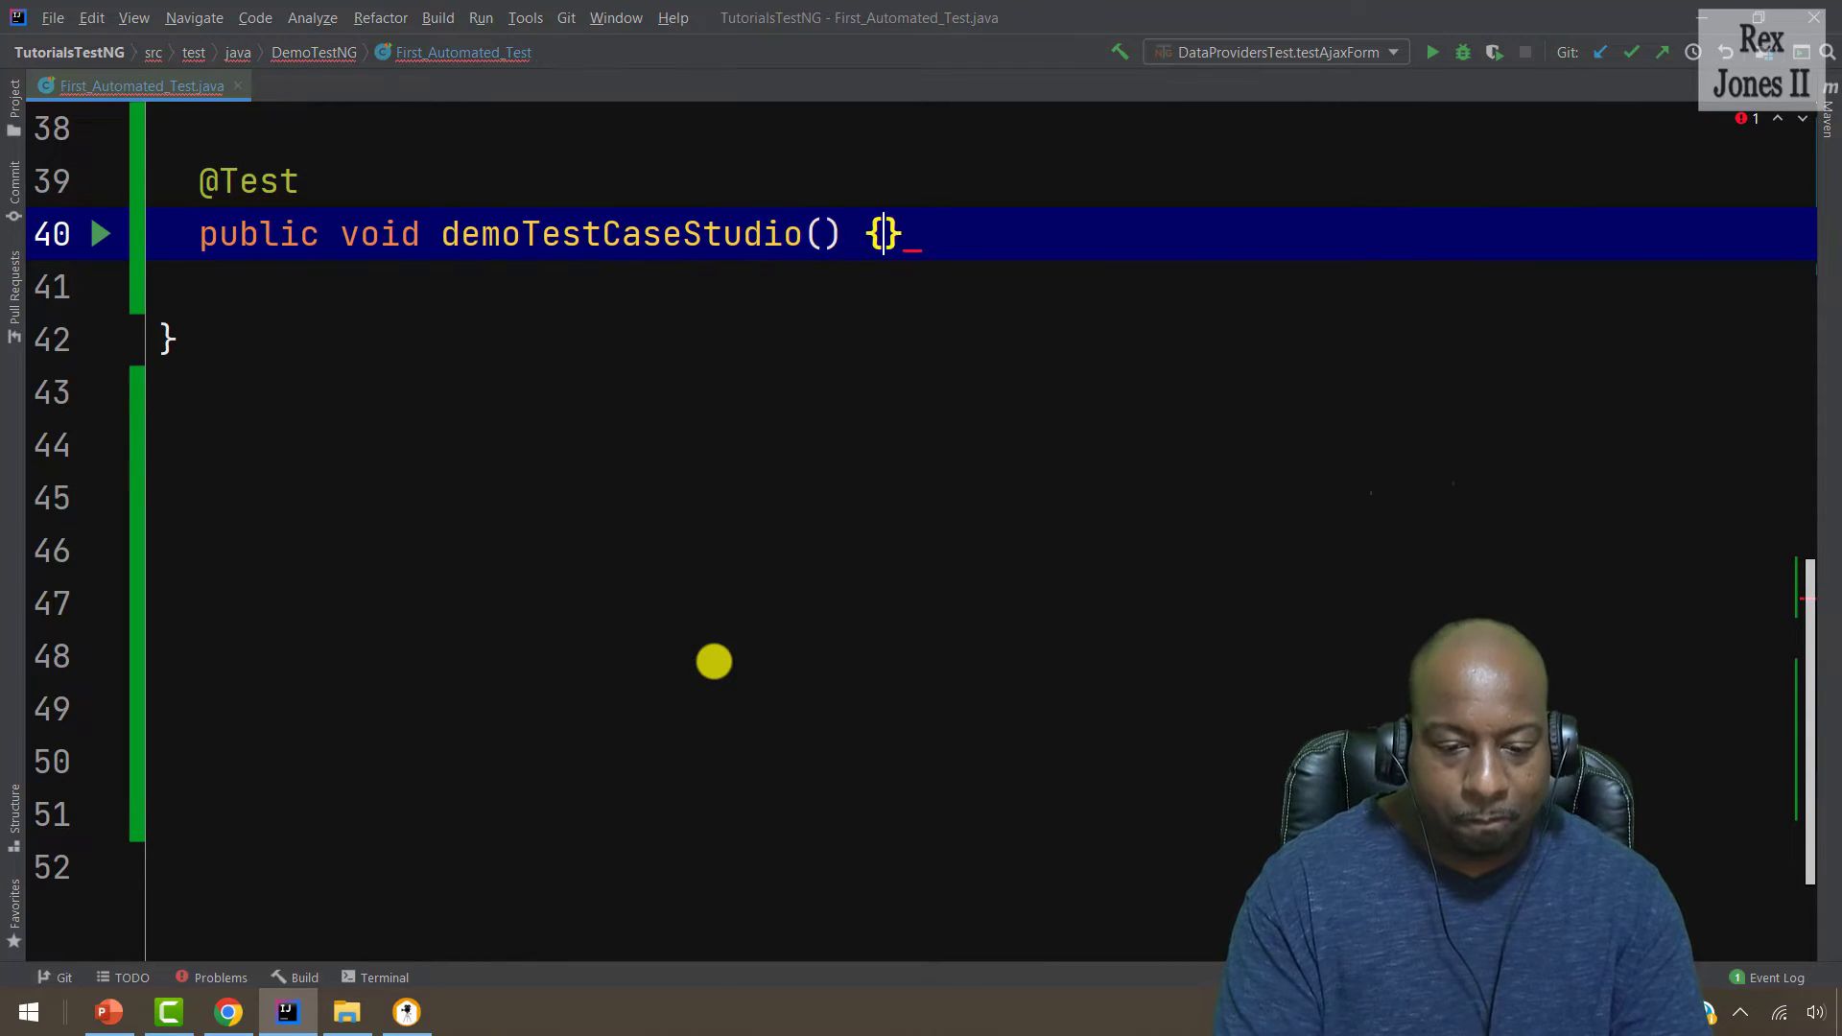
{"action": "key", "text": "Return"}
{"action": "key", "text": "ctrl+v"}
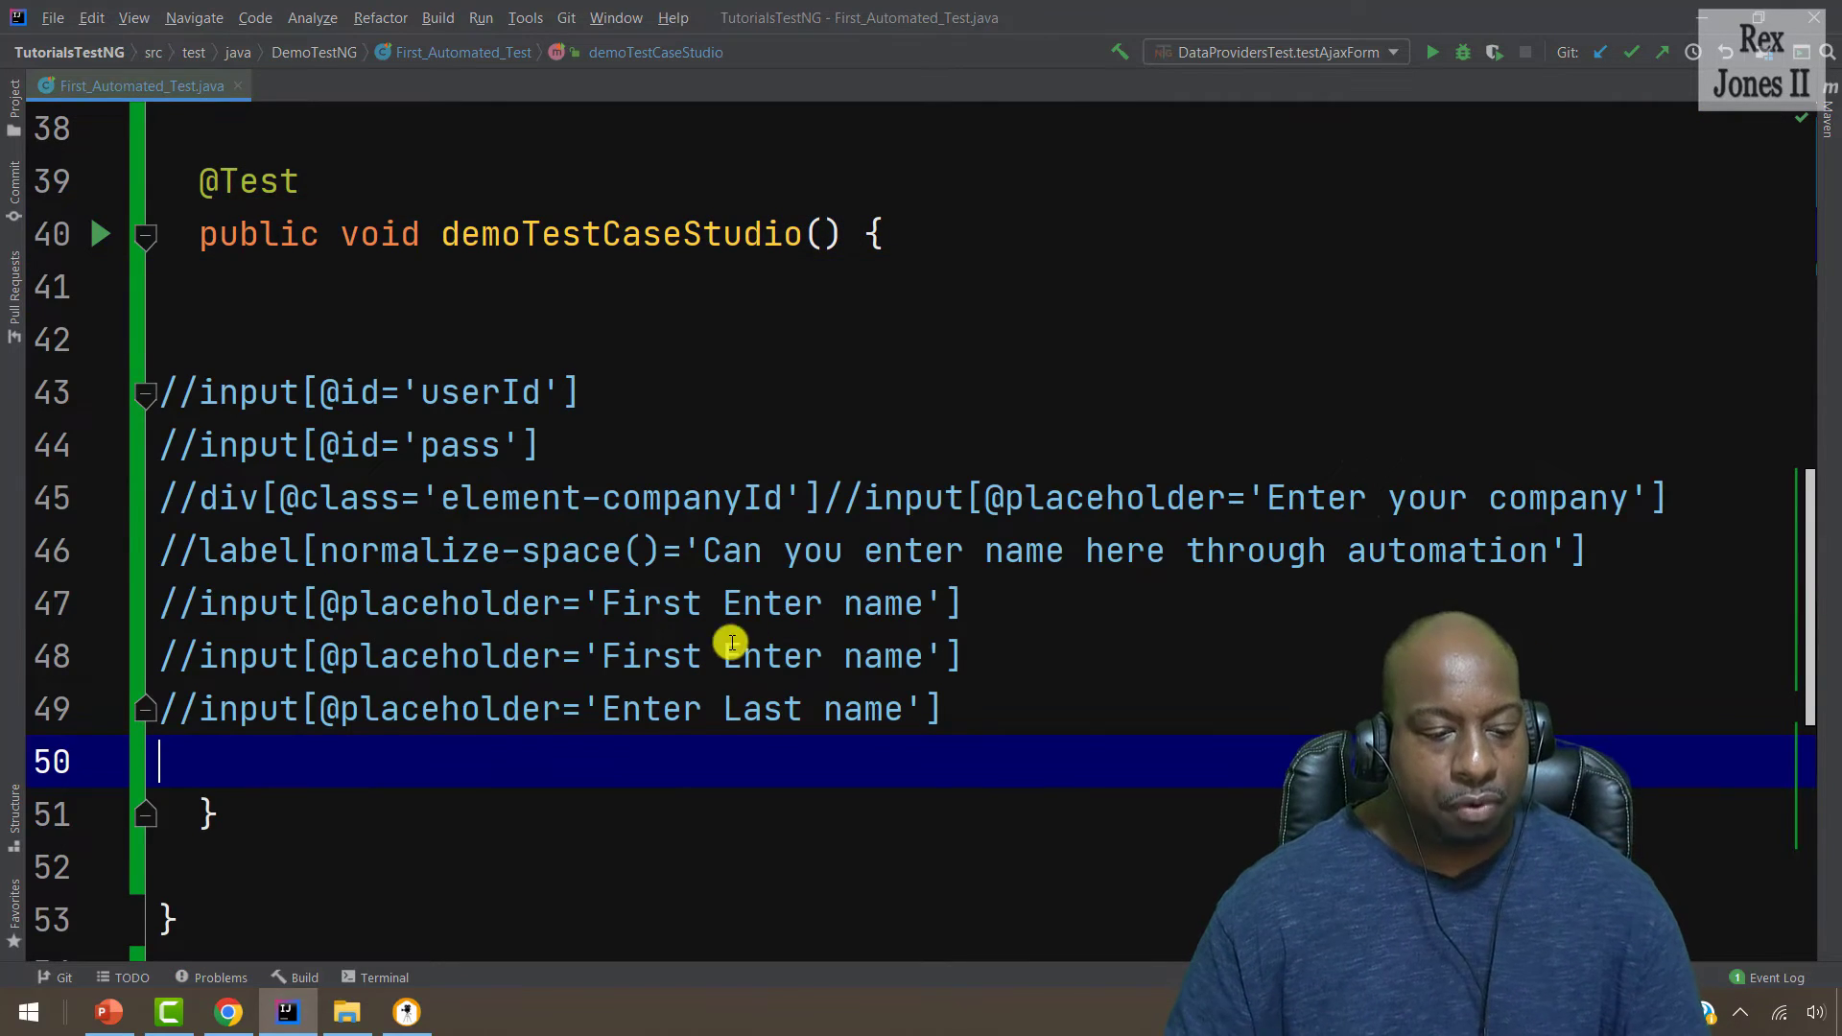
Select the pasted XPath comment lines 44 to 49, then return to TestCase Studio.
{"action": "scroll", "coordinate": [740, 637], "scroll_direction": "down", "scroll_amount": 2}
{"action": "scroll", "coordinate": [707, 567], "scroll_direction": "up", "scroll_amount": 1}
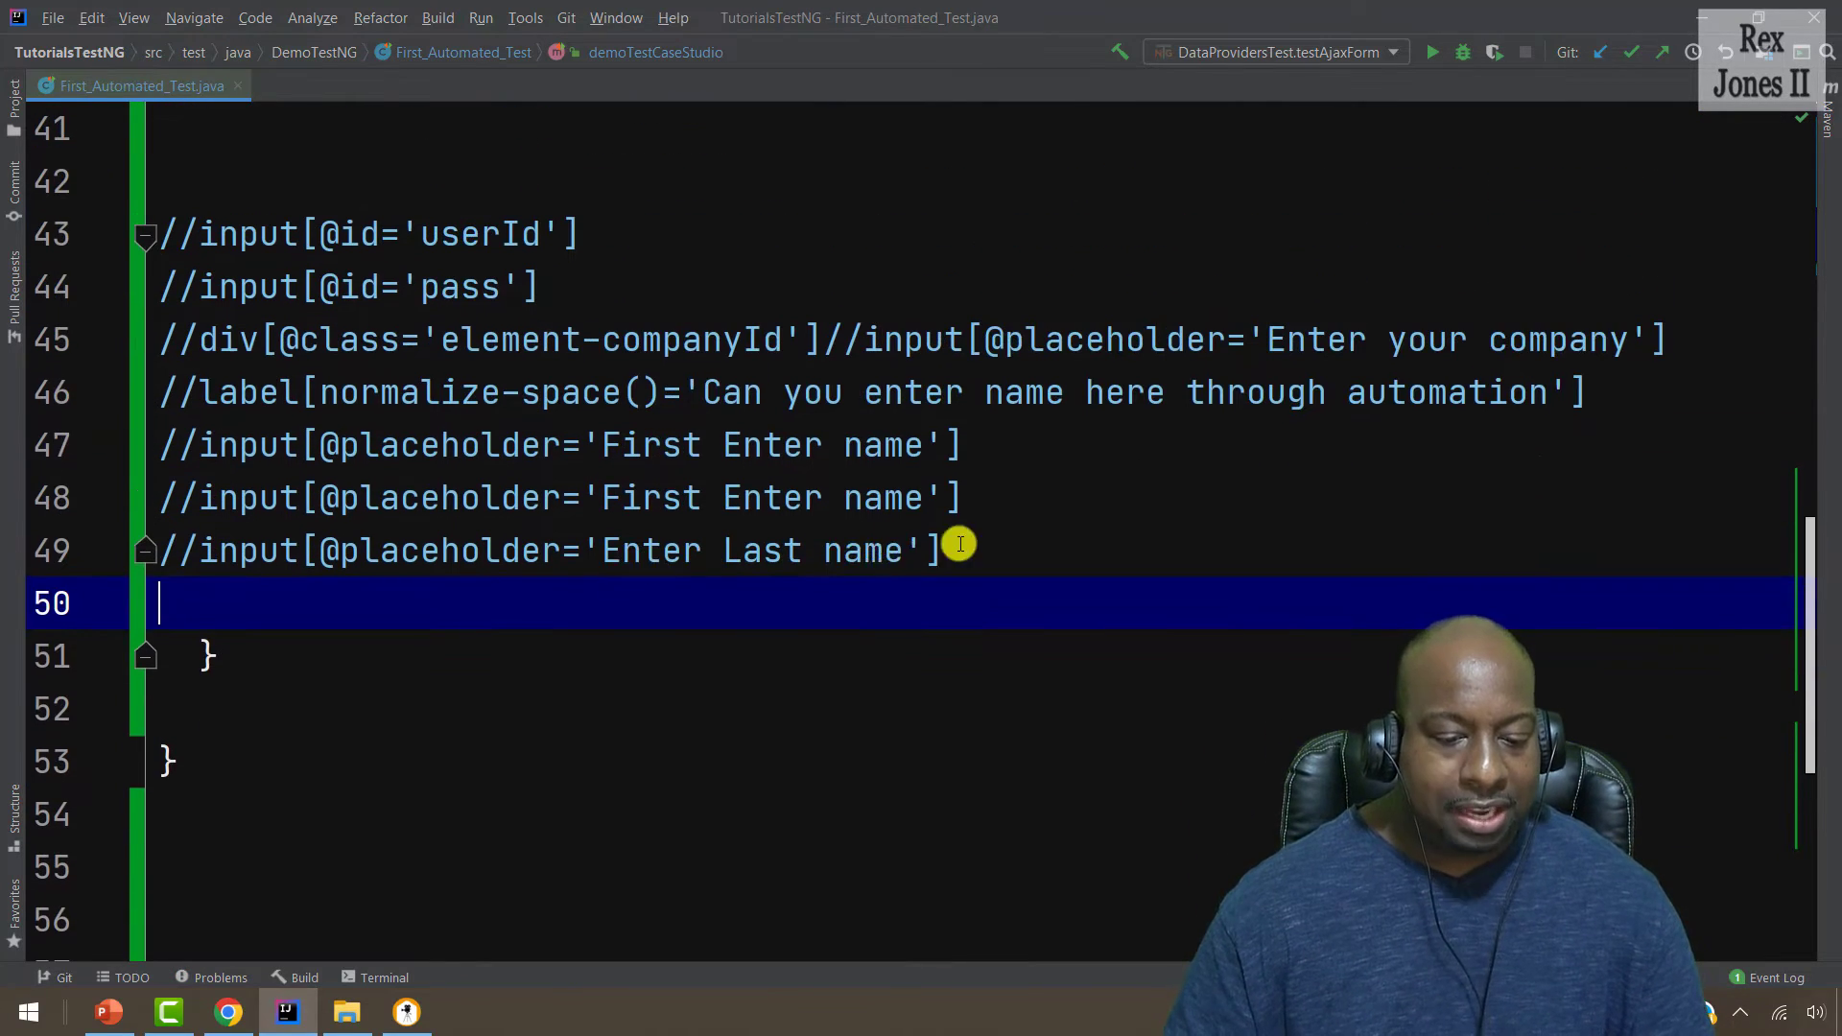
{"action": "left_click_drag", "start_coordinate": [987, 557], "coordinate": [156, 239]}
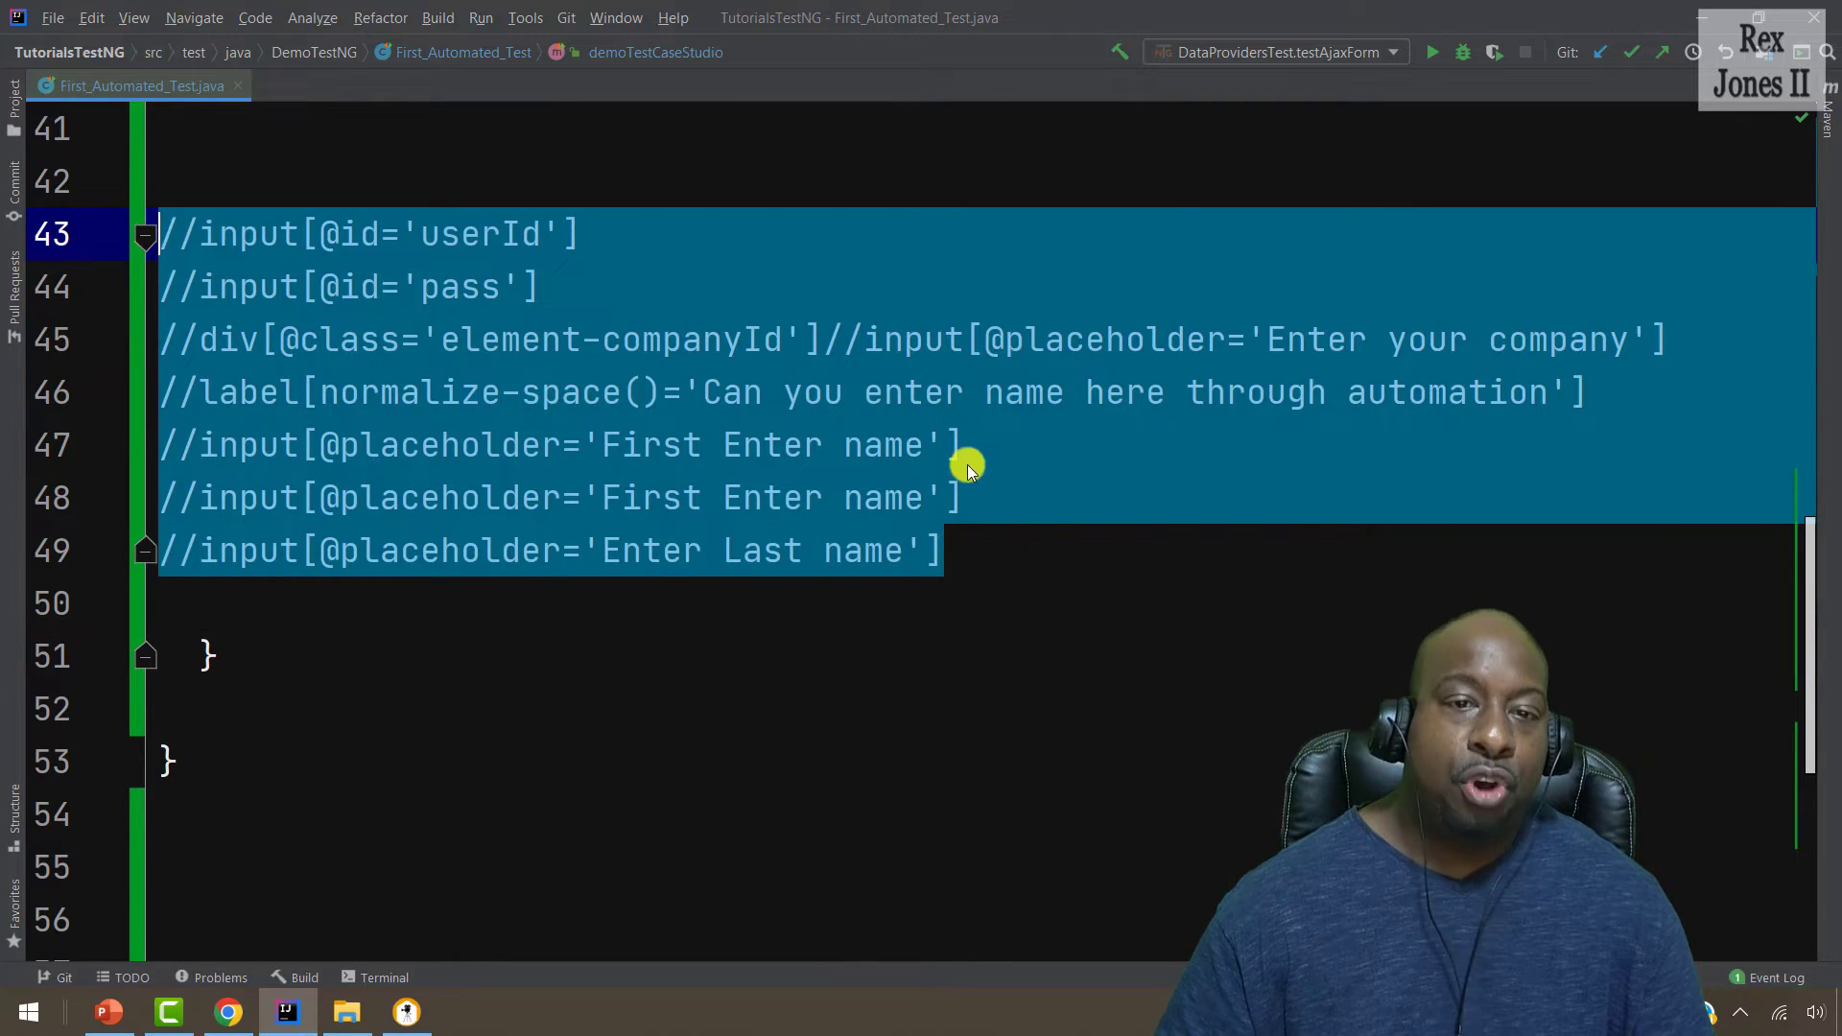
{"action": "left_click", "coordinate": [1111, 664]}
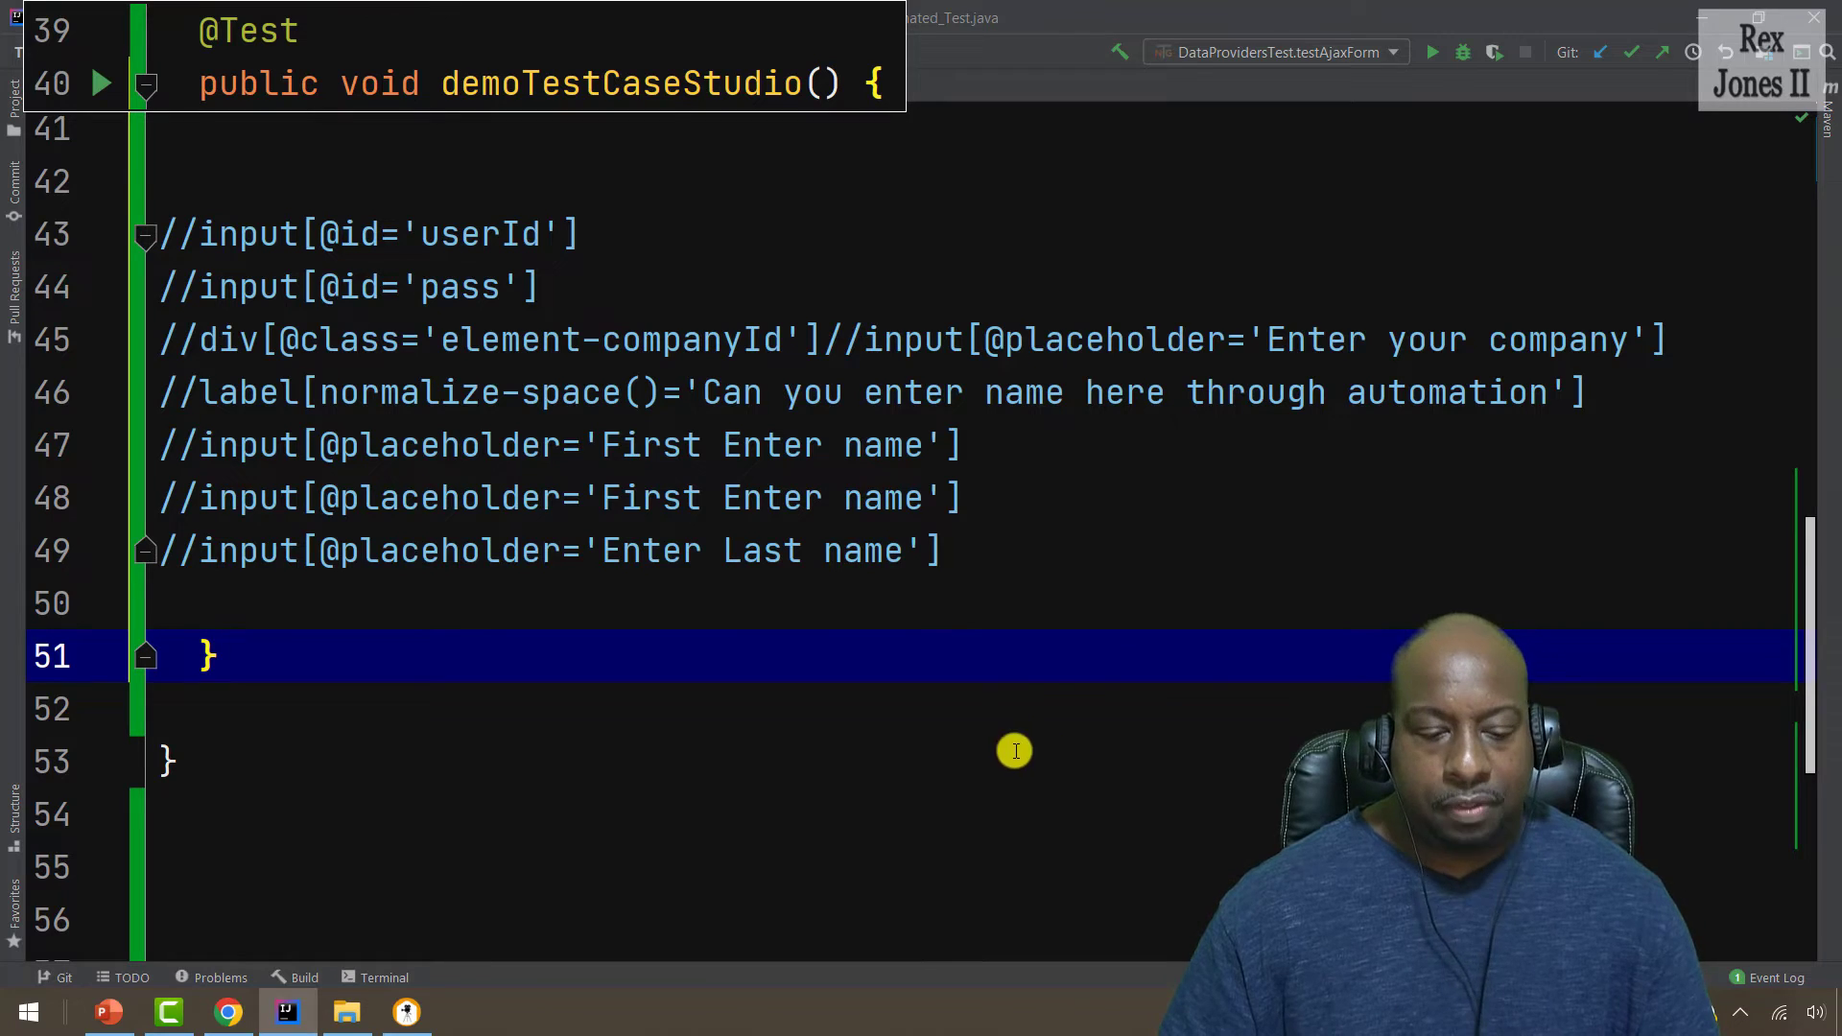
{"action": "left_click_drag", "start_coordinate": [991, 542], "coordinate": [182, 287]}
{"action": "left_click_drag", "start_coordinate": [858, 423], "coordinate": [788, 580]}
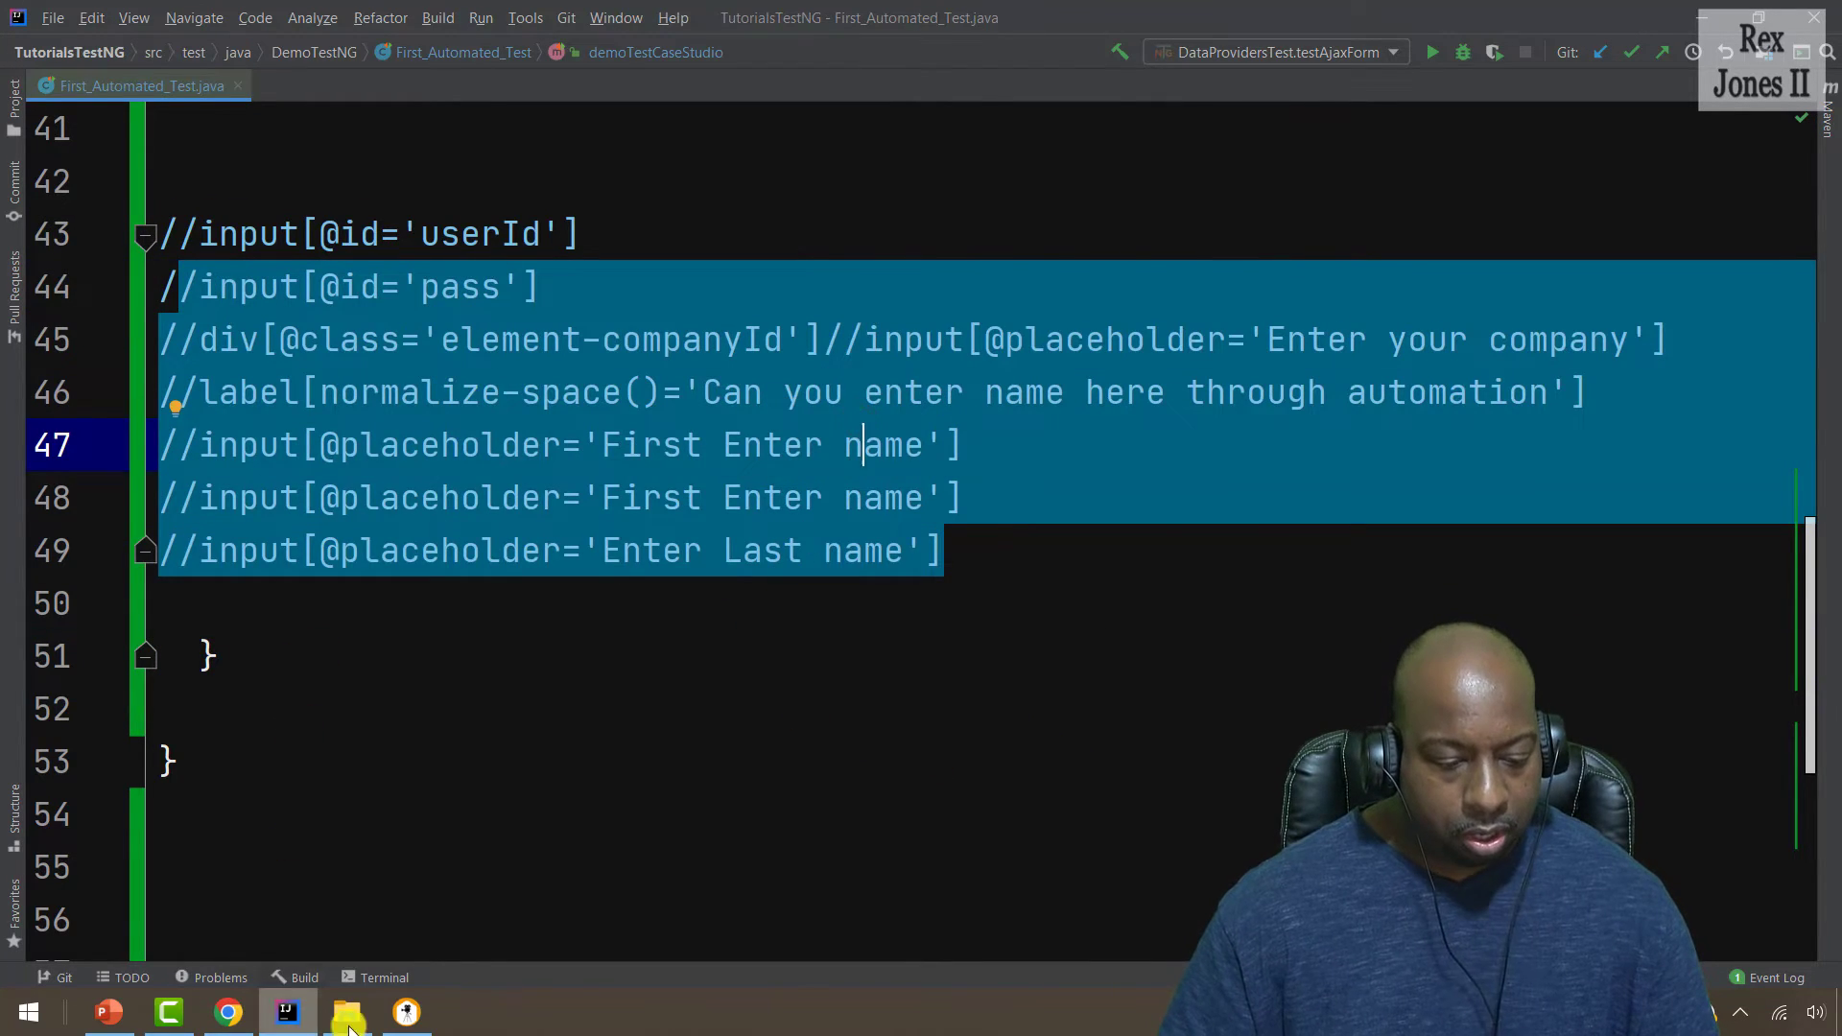
{"action": "left_click", "coordinate": [399, 1013]}
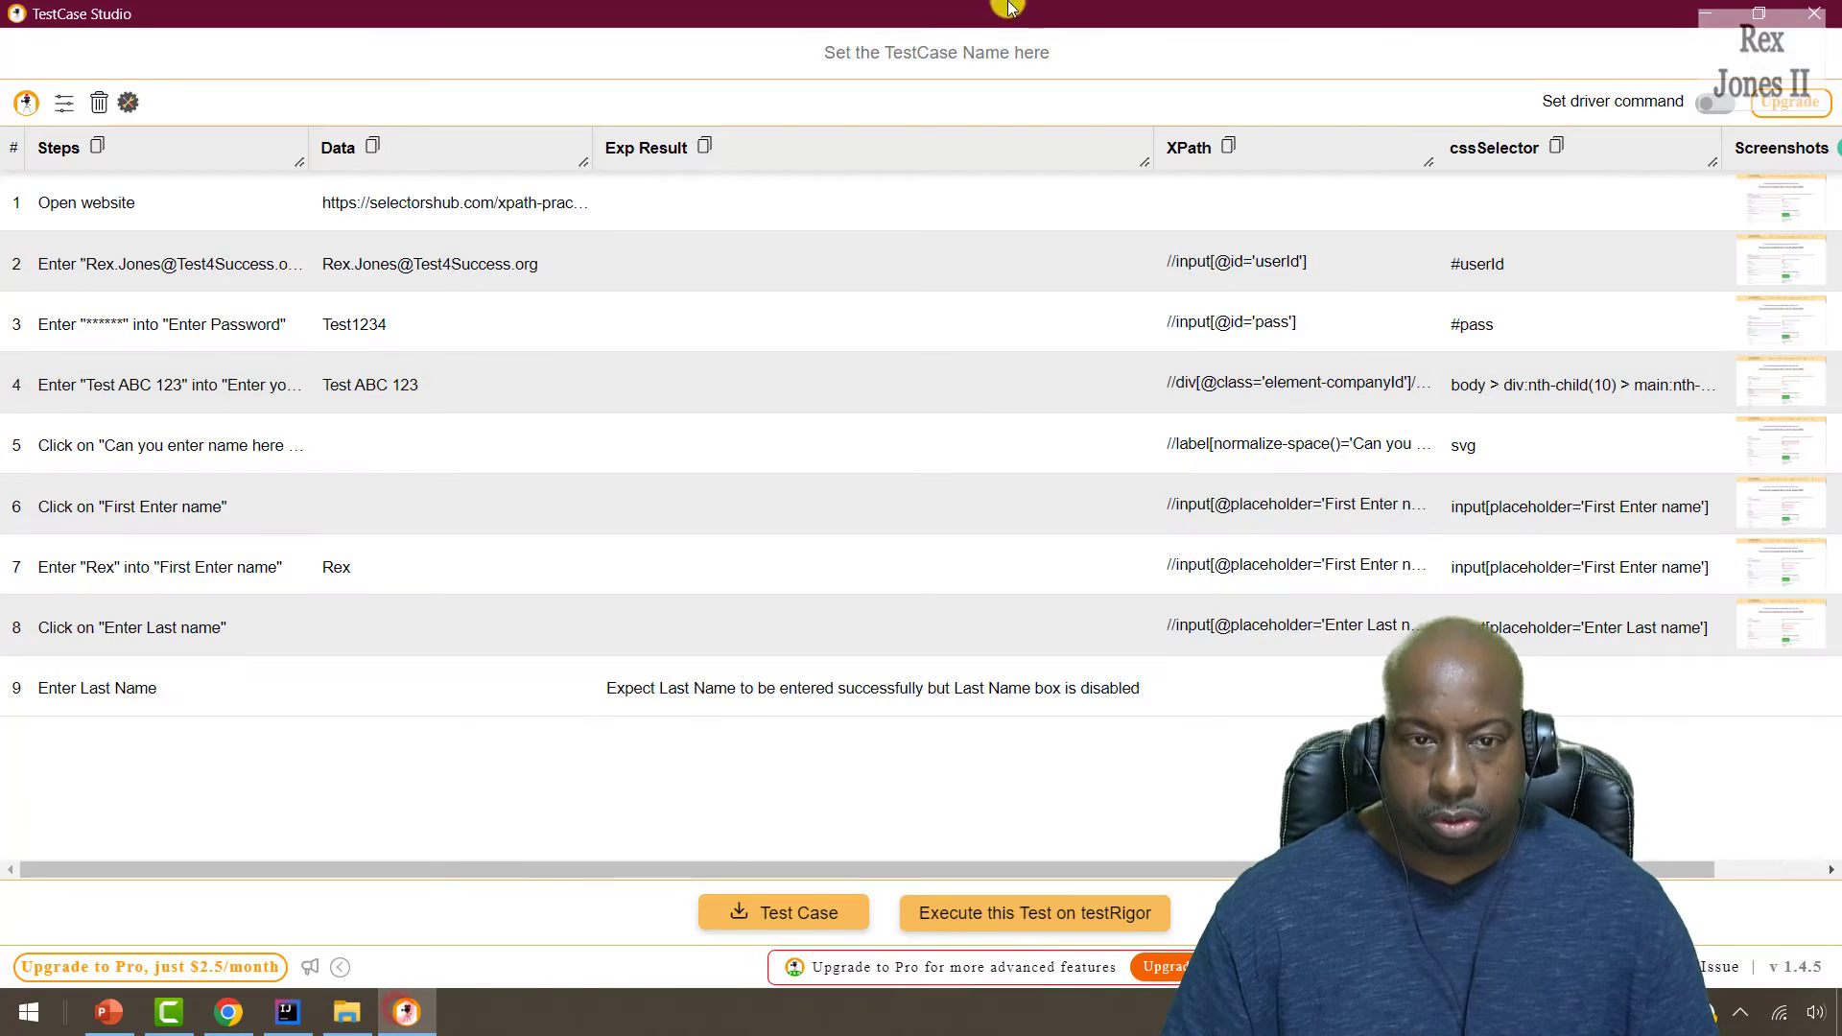
Enable Set driver command so locators show as driver.findElement commands, and narrow the columns.
{"action": "left_click", "coordinate": [1710, 104]}
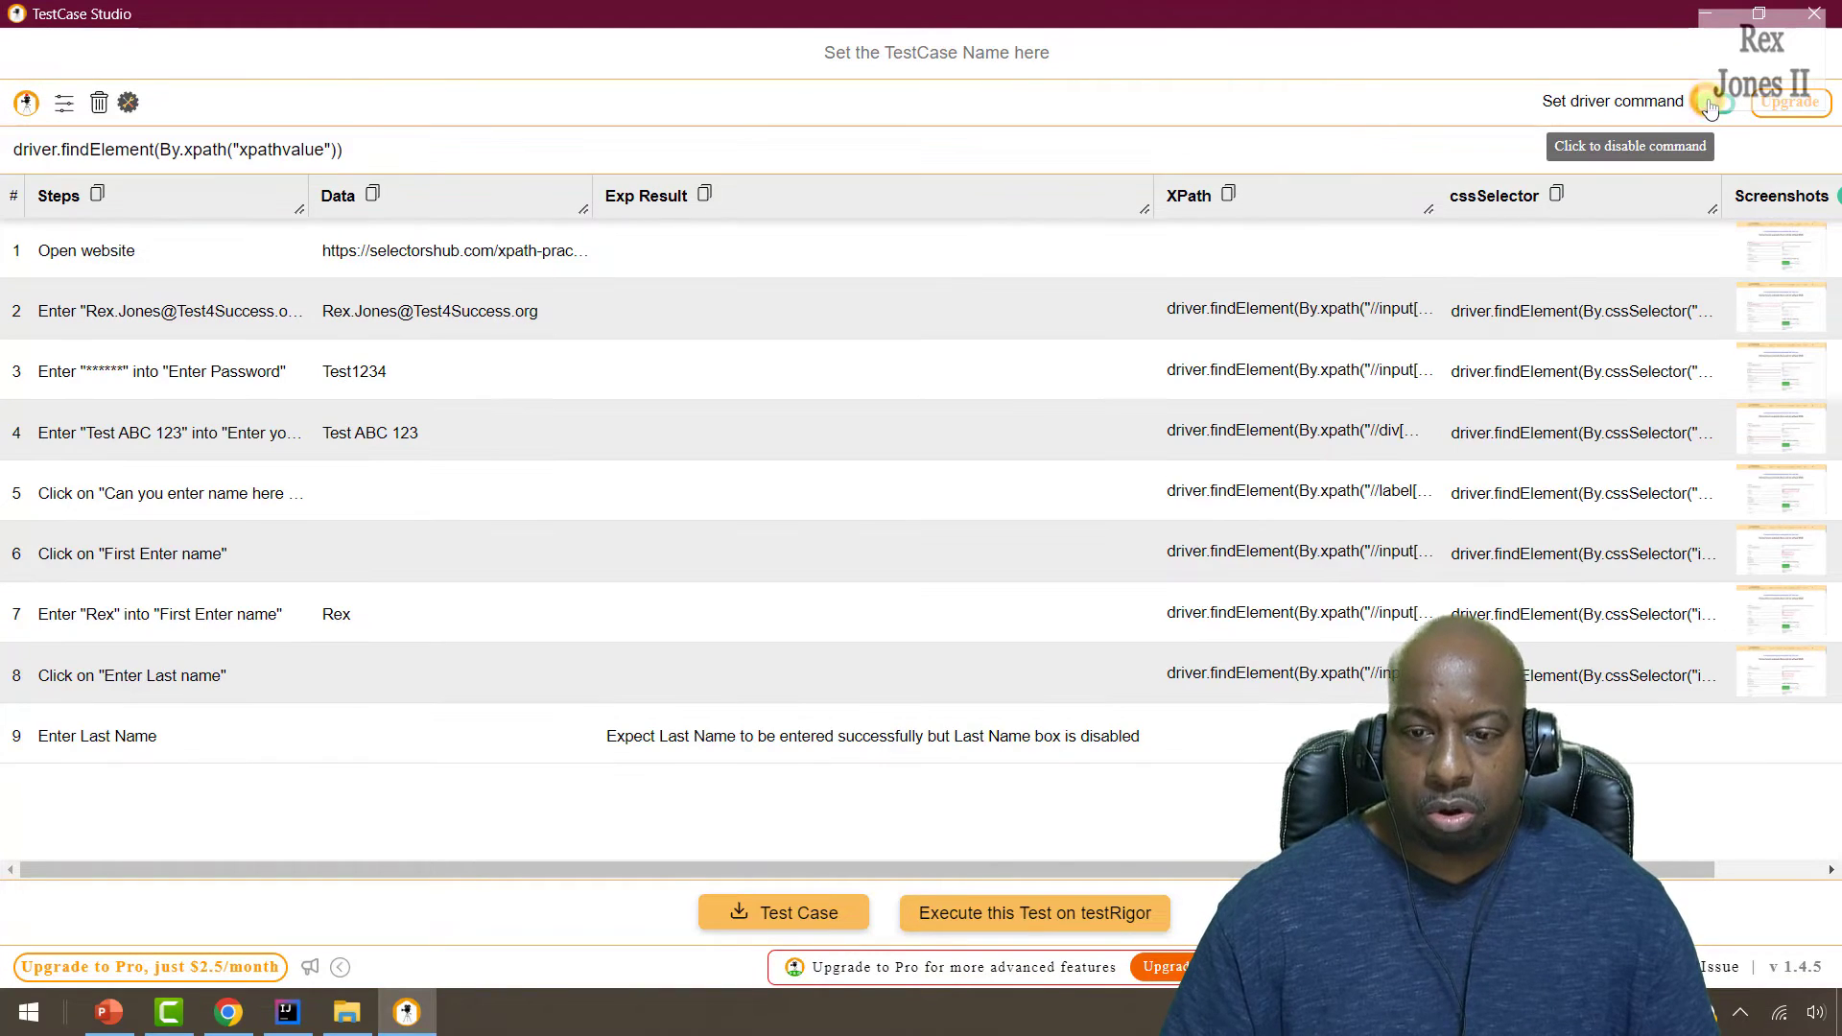
{"action": "left_click", "coordinate": [1709, 103]}
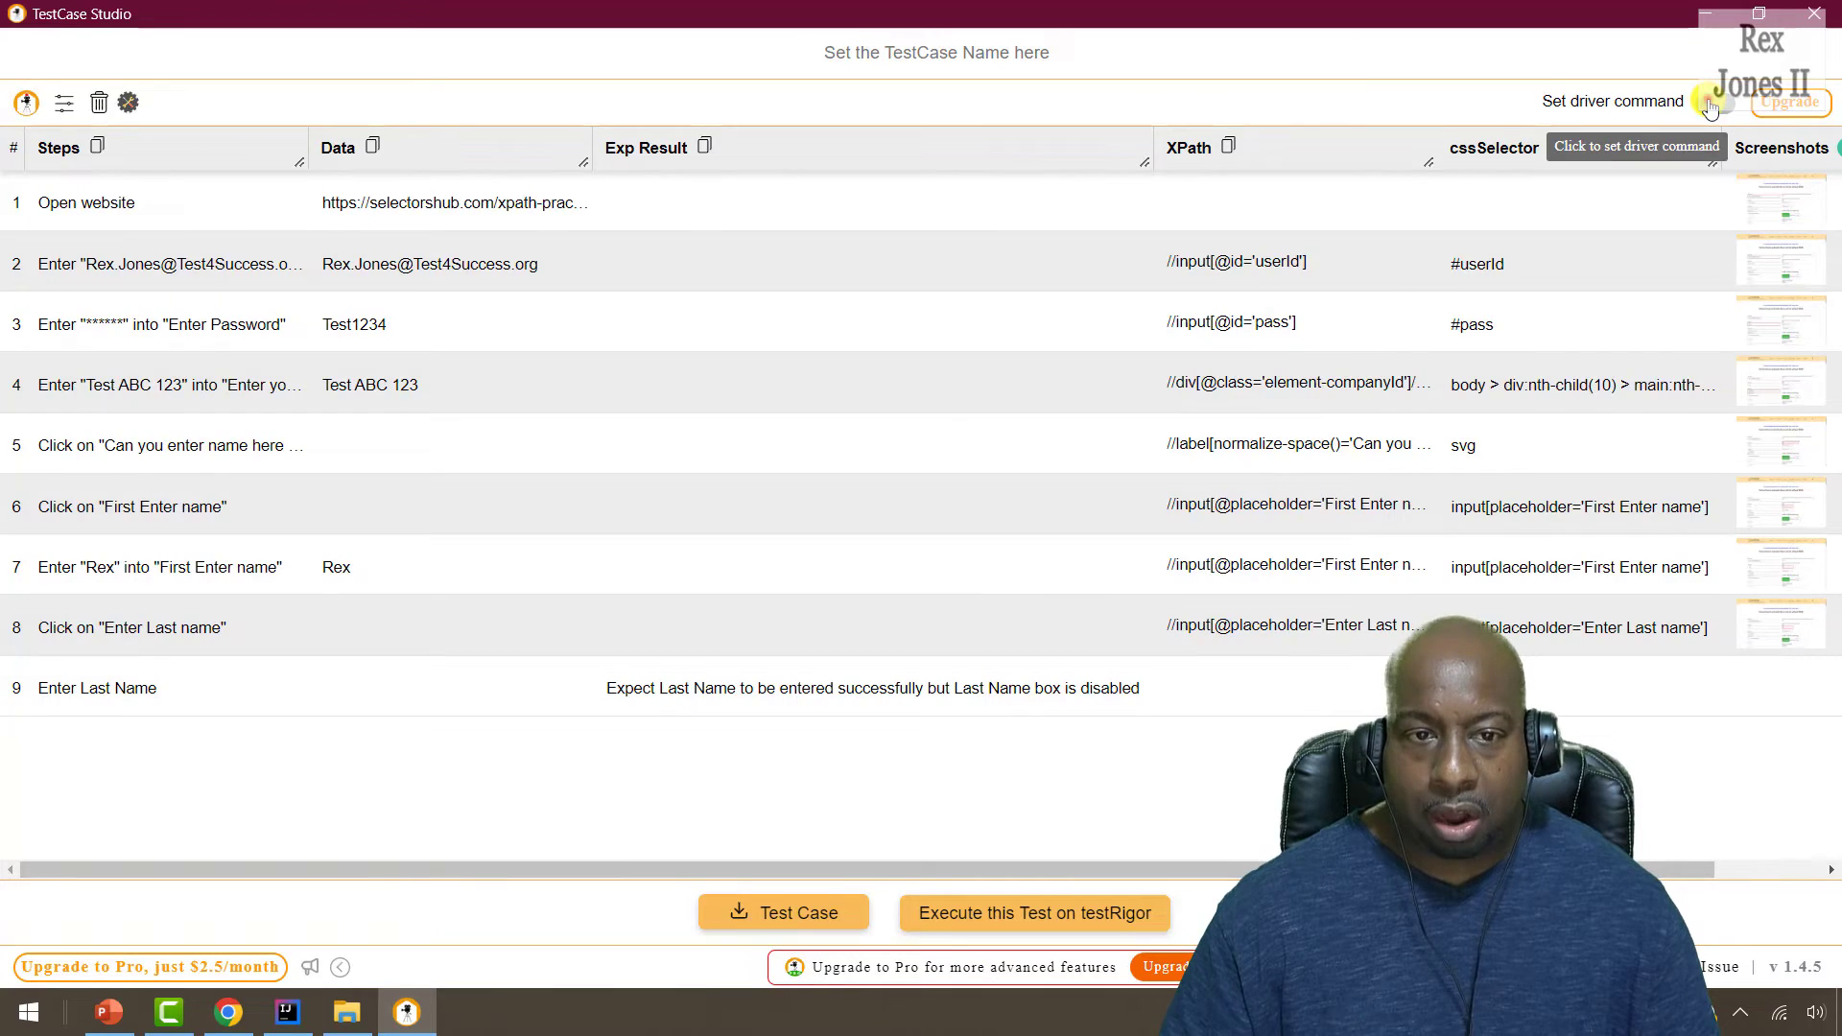
{"action": "left_click", "coordinate": [1710, 104]}
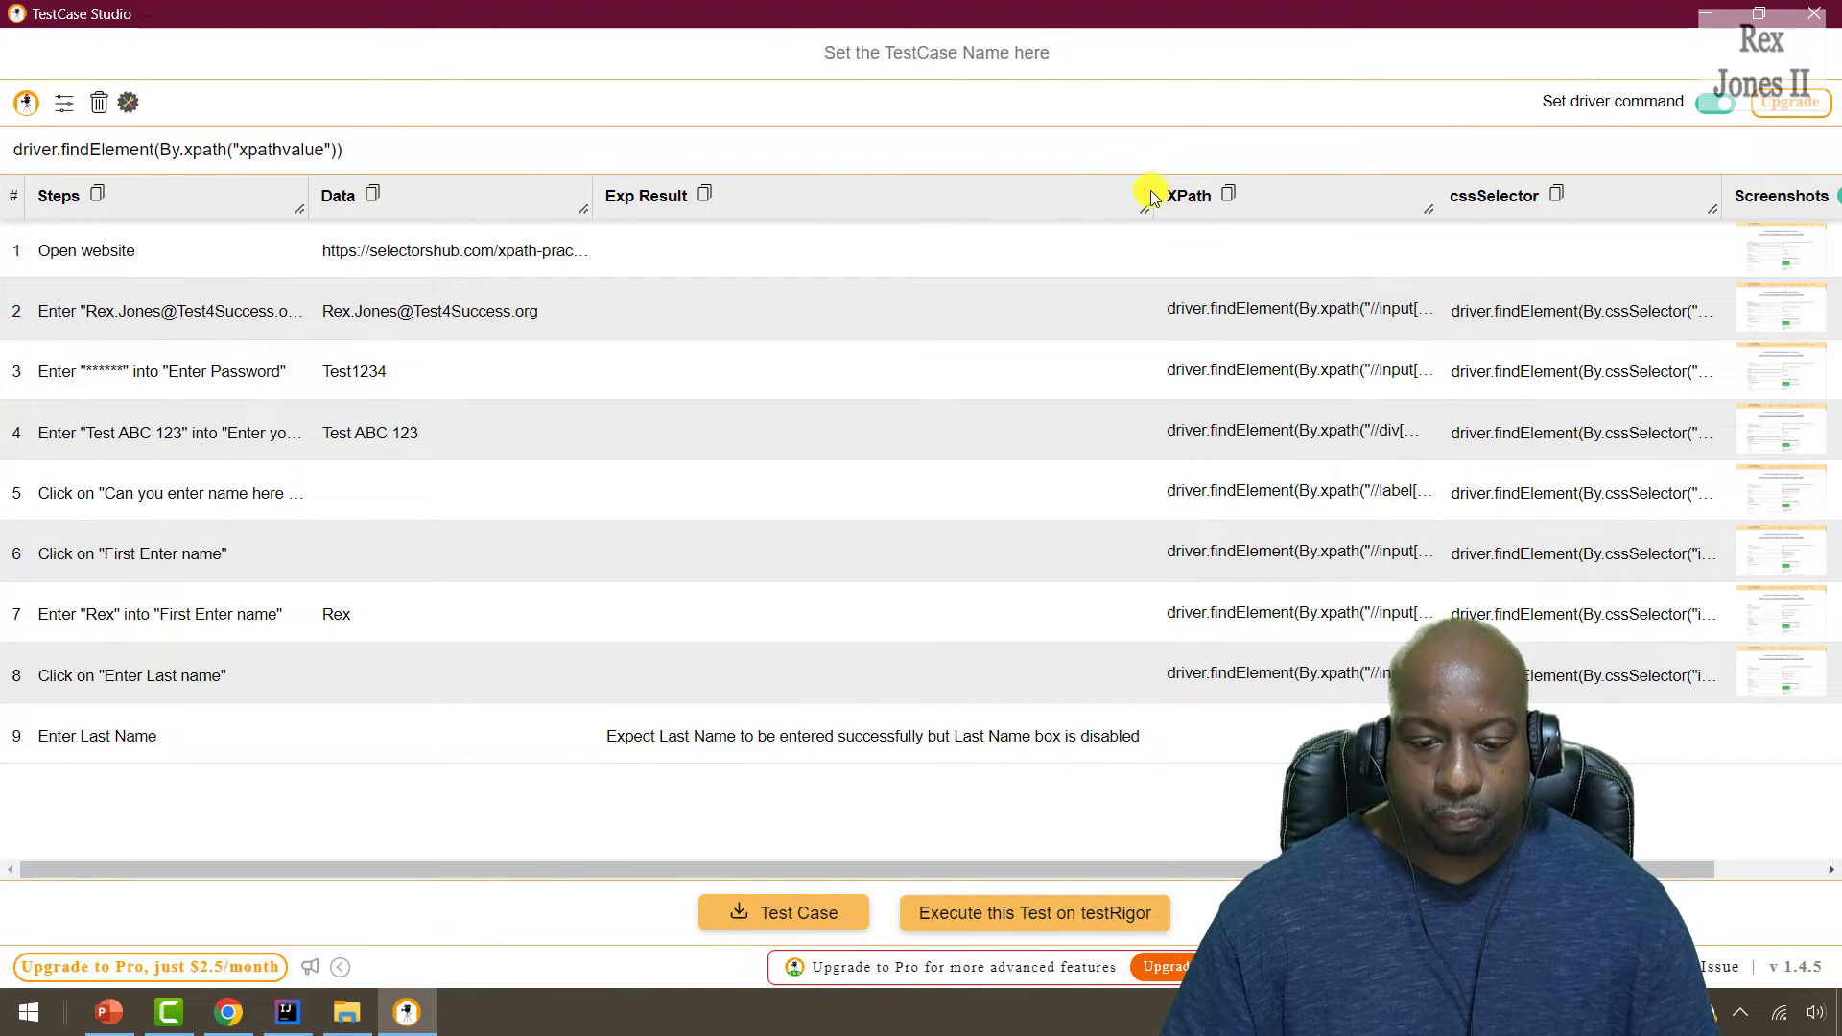
{"action": "left_click_drag", "start_coordinate": [1148, 207], "coordinate": [857, 221]}
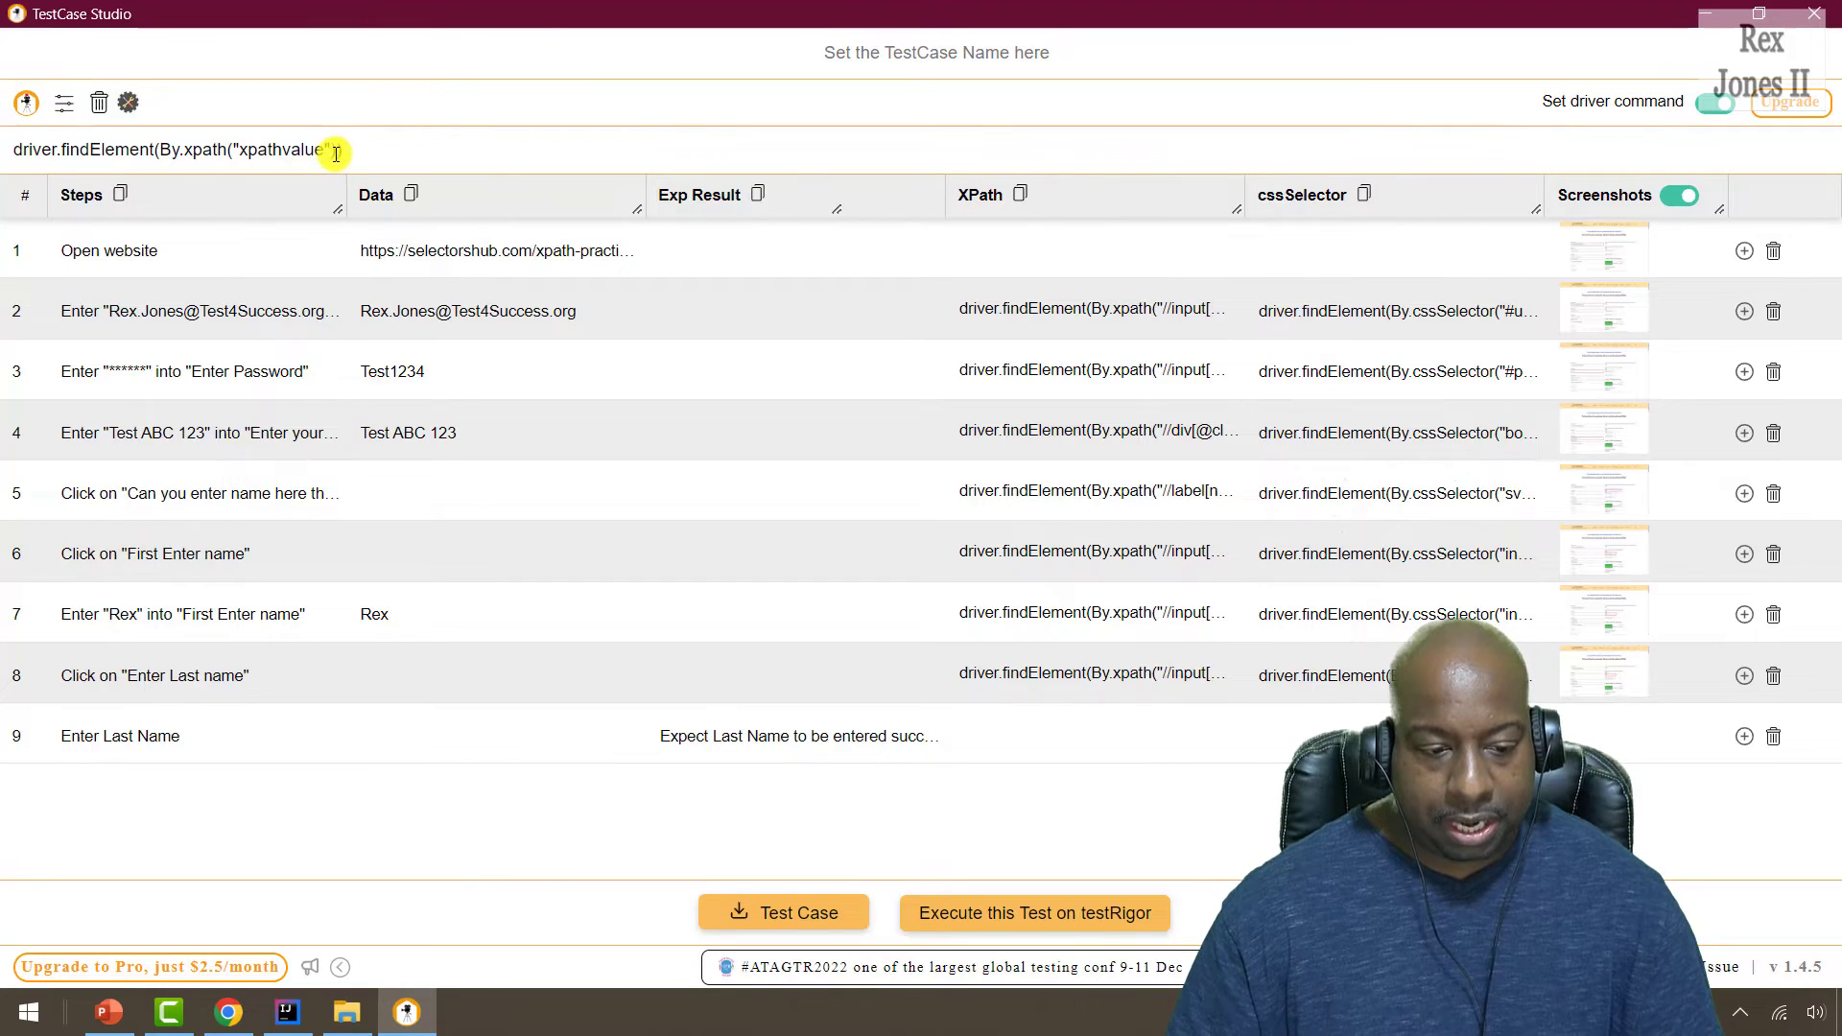
Briefly change the xpathvalue placeholder to //levant, undo it, and copy all cssSelector driver commands.
{"action": "left_click_drag", "start_coordinate": [322, 150], "coordinate": [238, 149]}
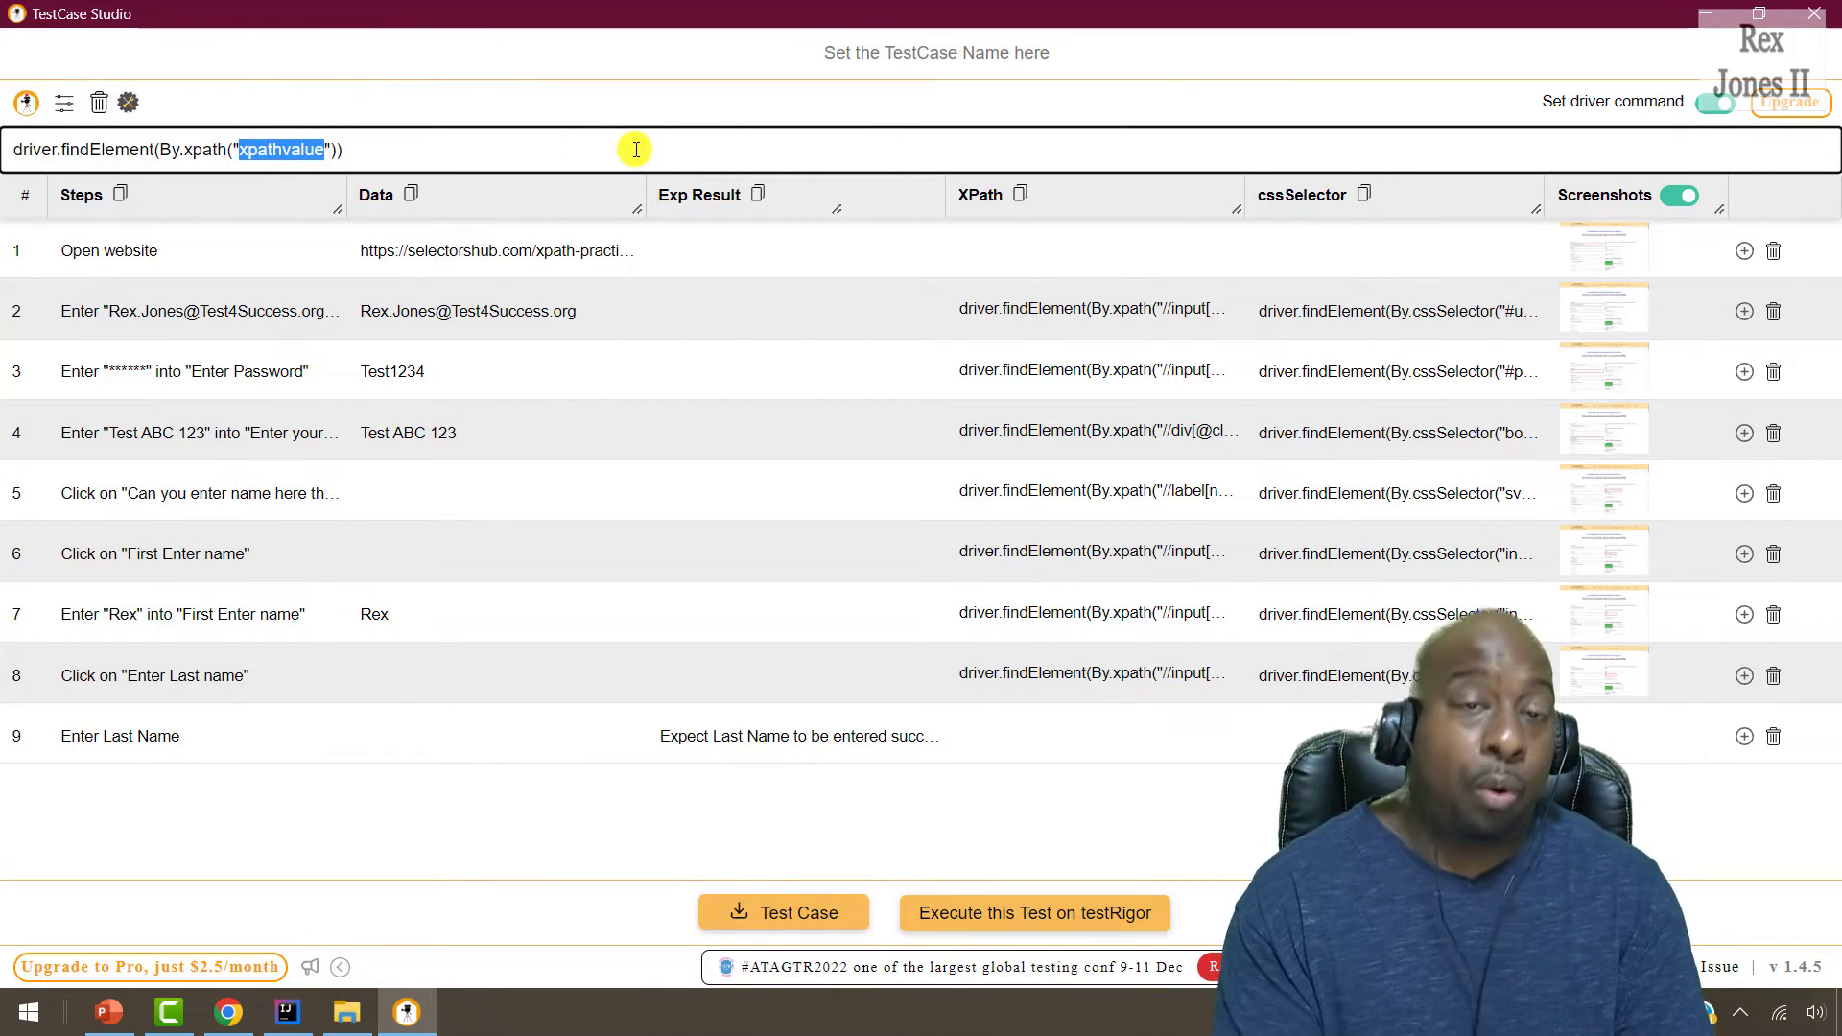
{"action": "type", "text": "//"}
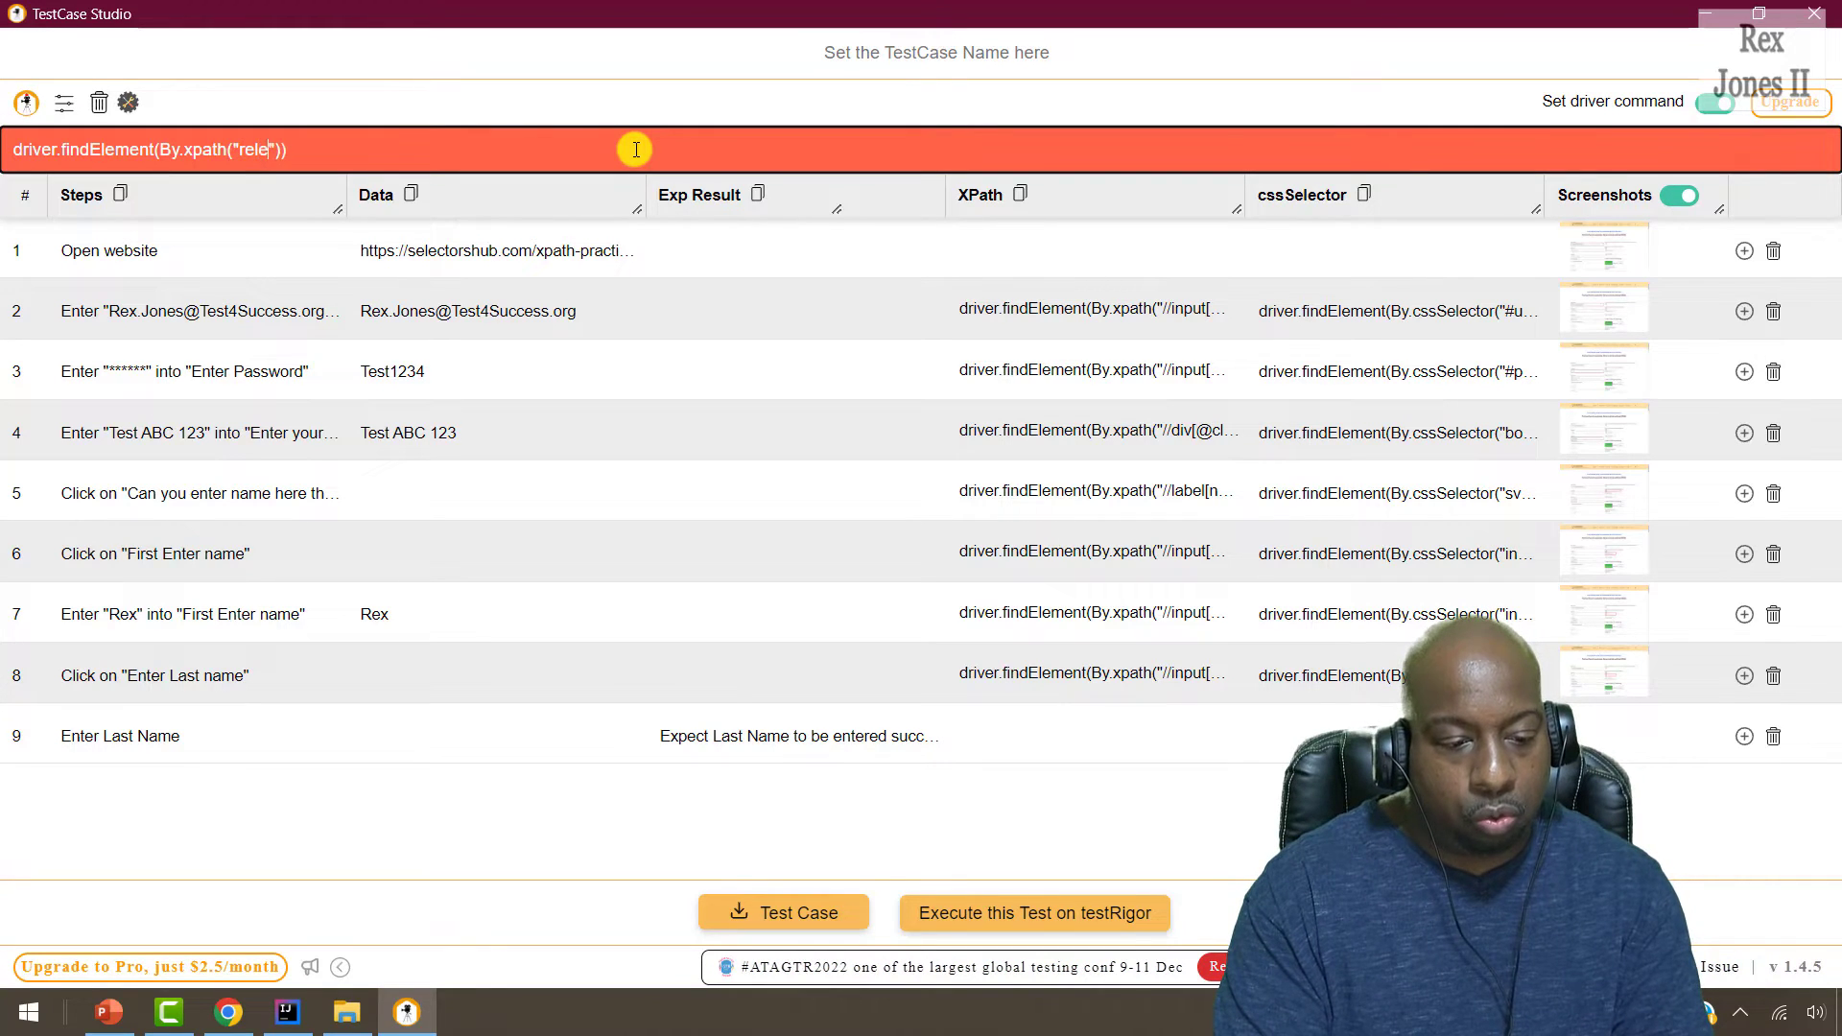
{"action": "type", "text": "levantValue"}
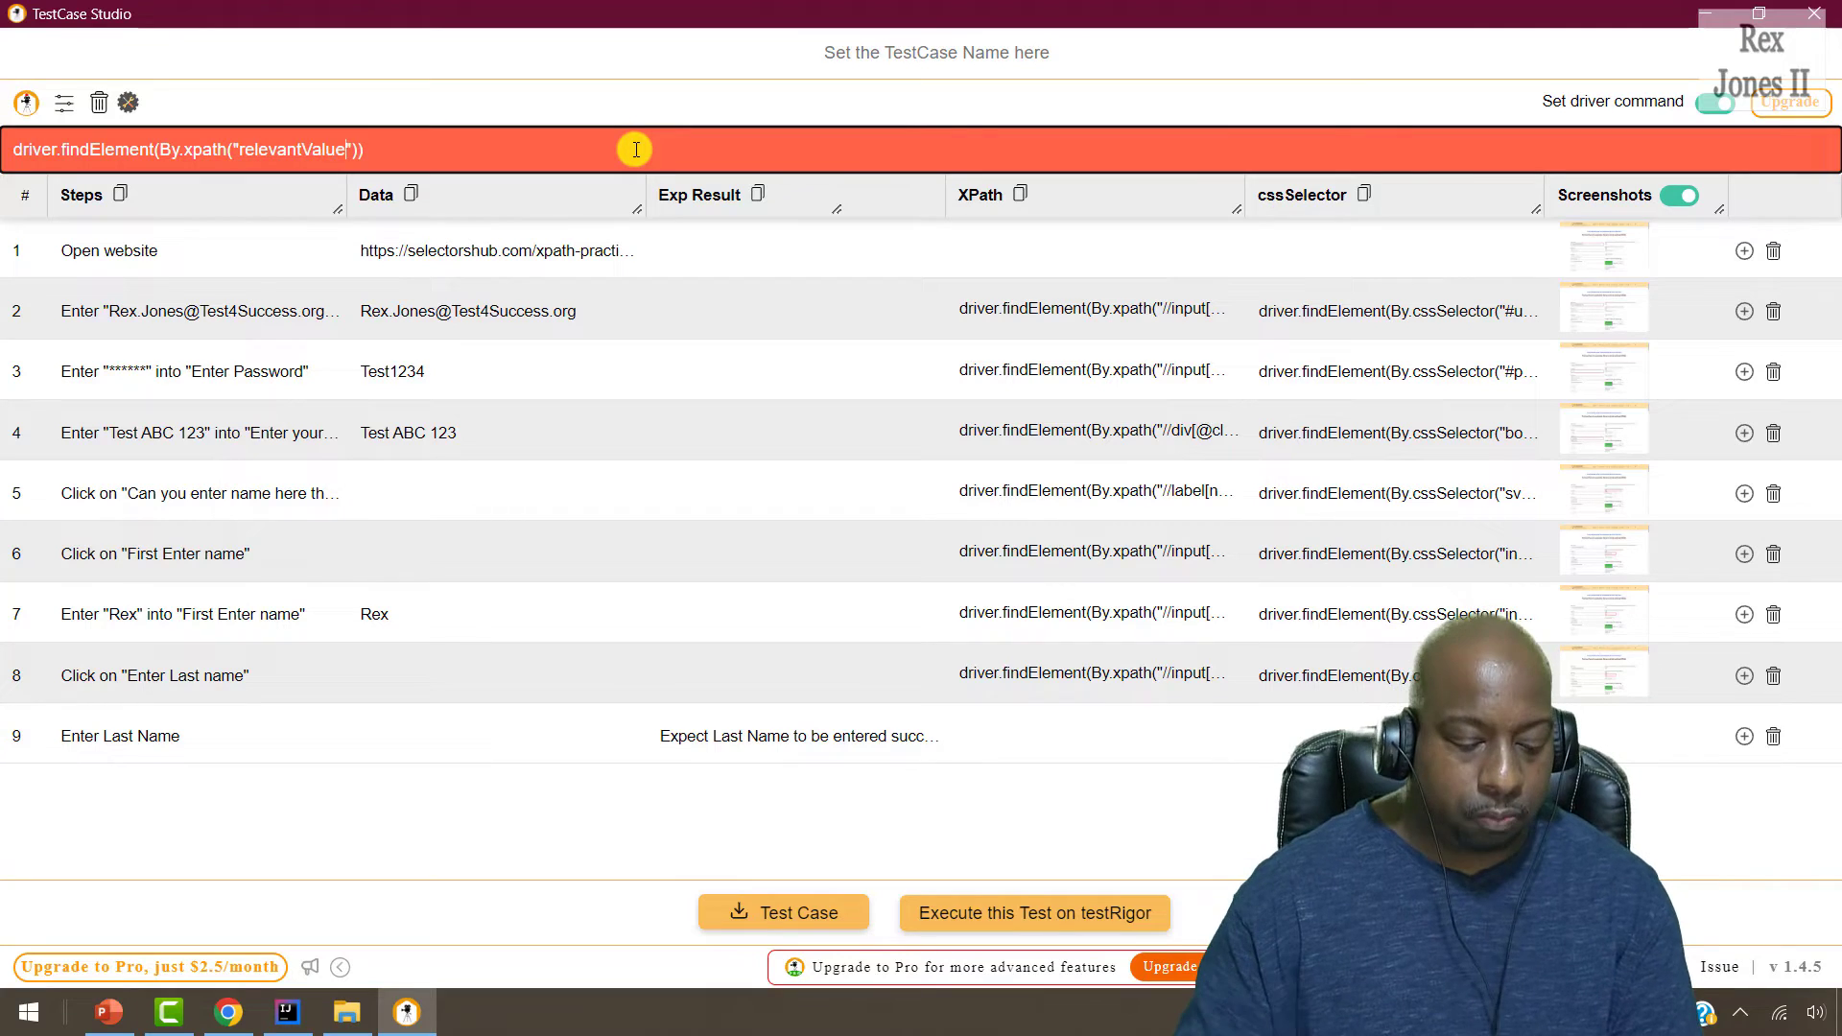
{"action": "key", "text": "ctrl+z"}
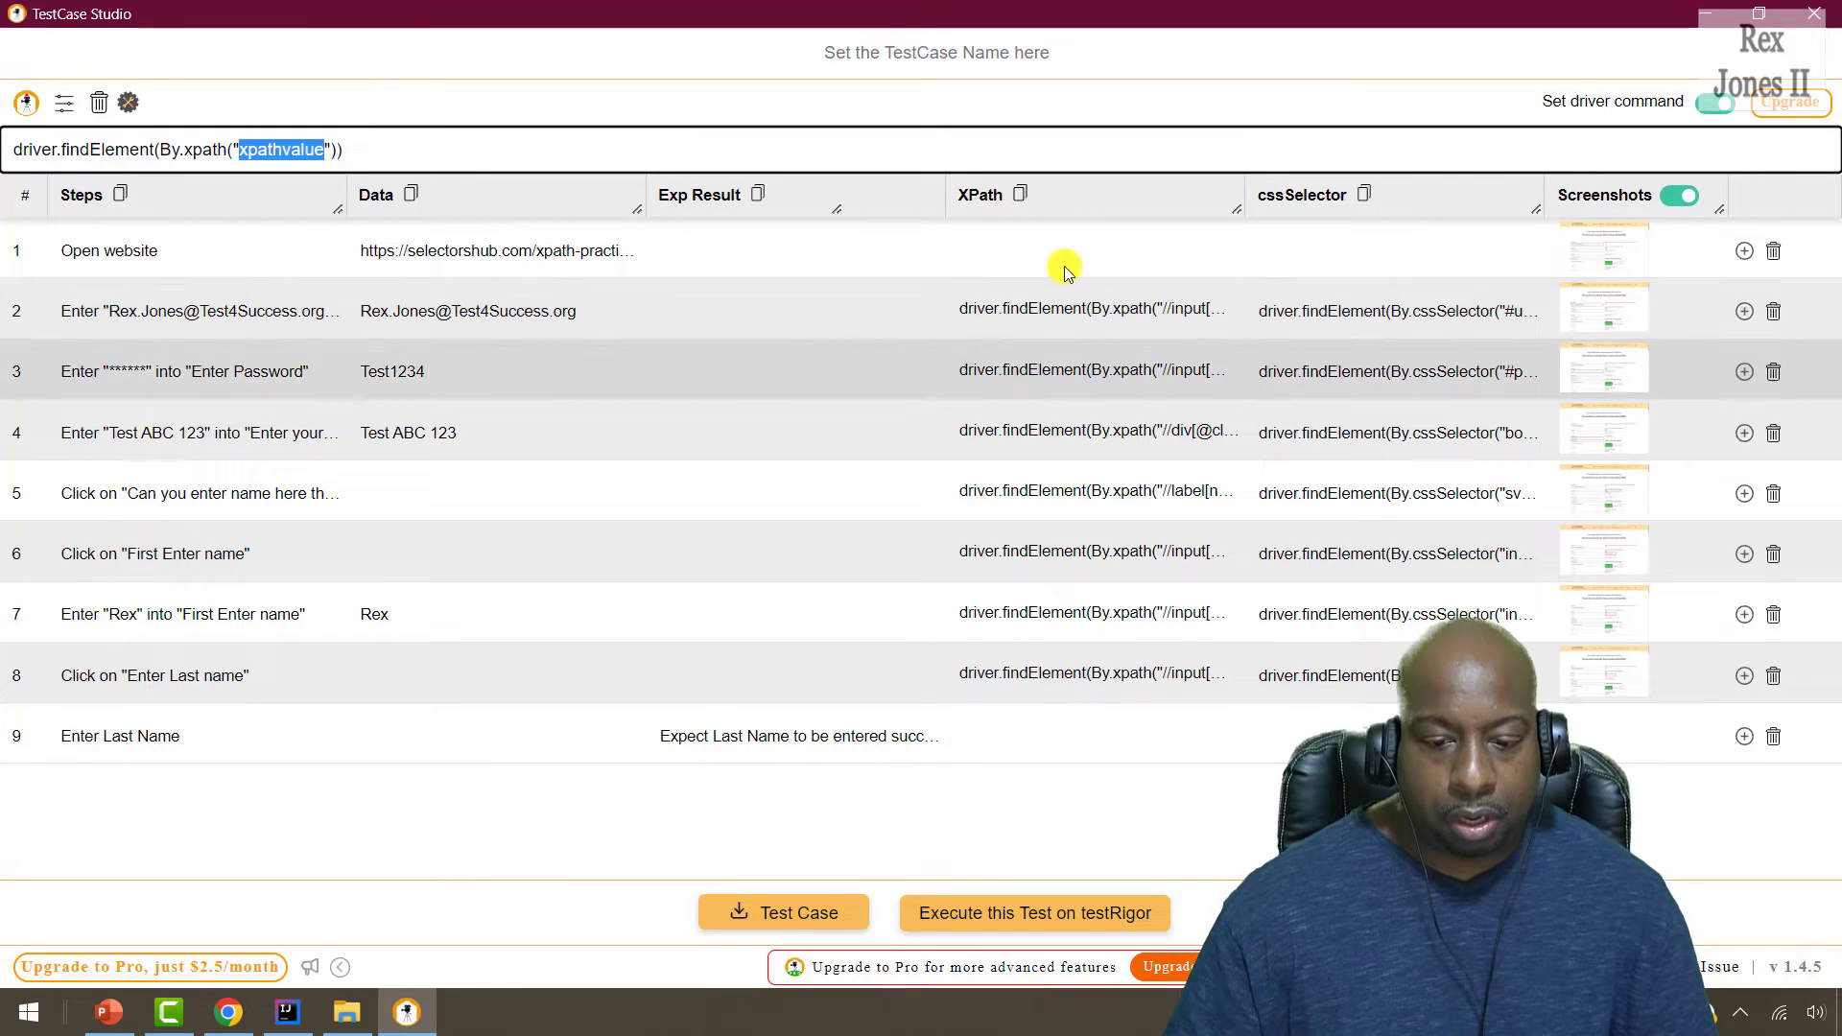
{"action": "left_click", "coordinate": [1364, 194]}
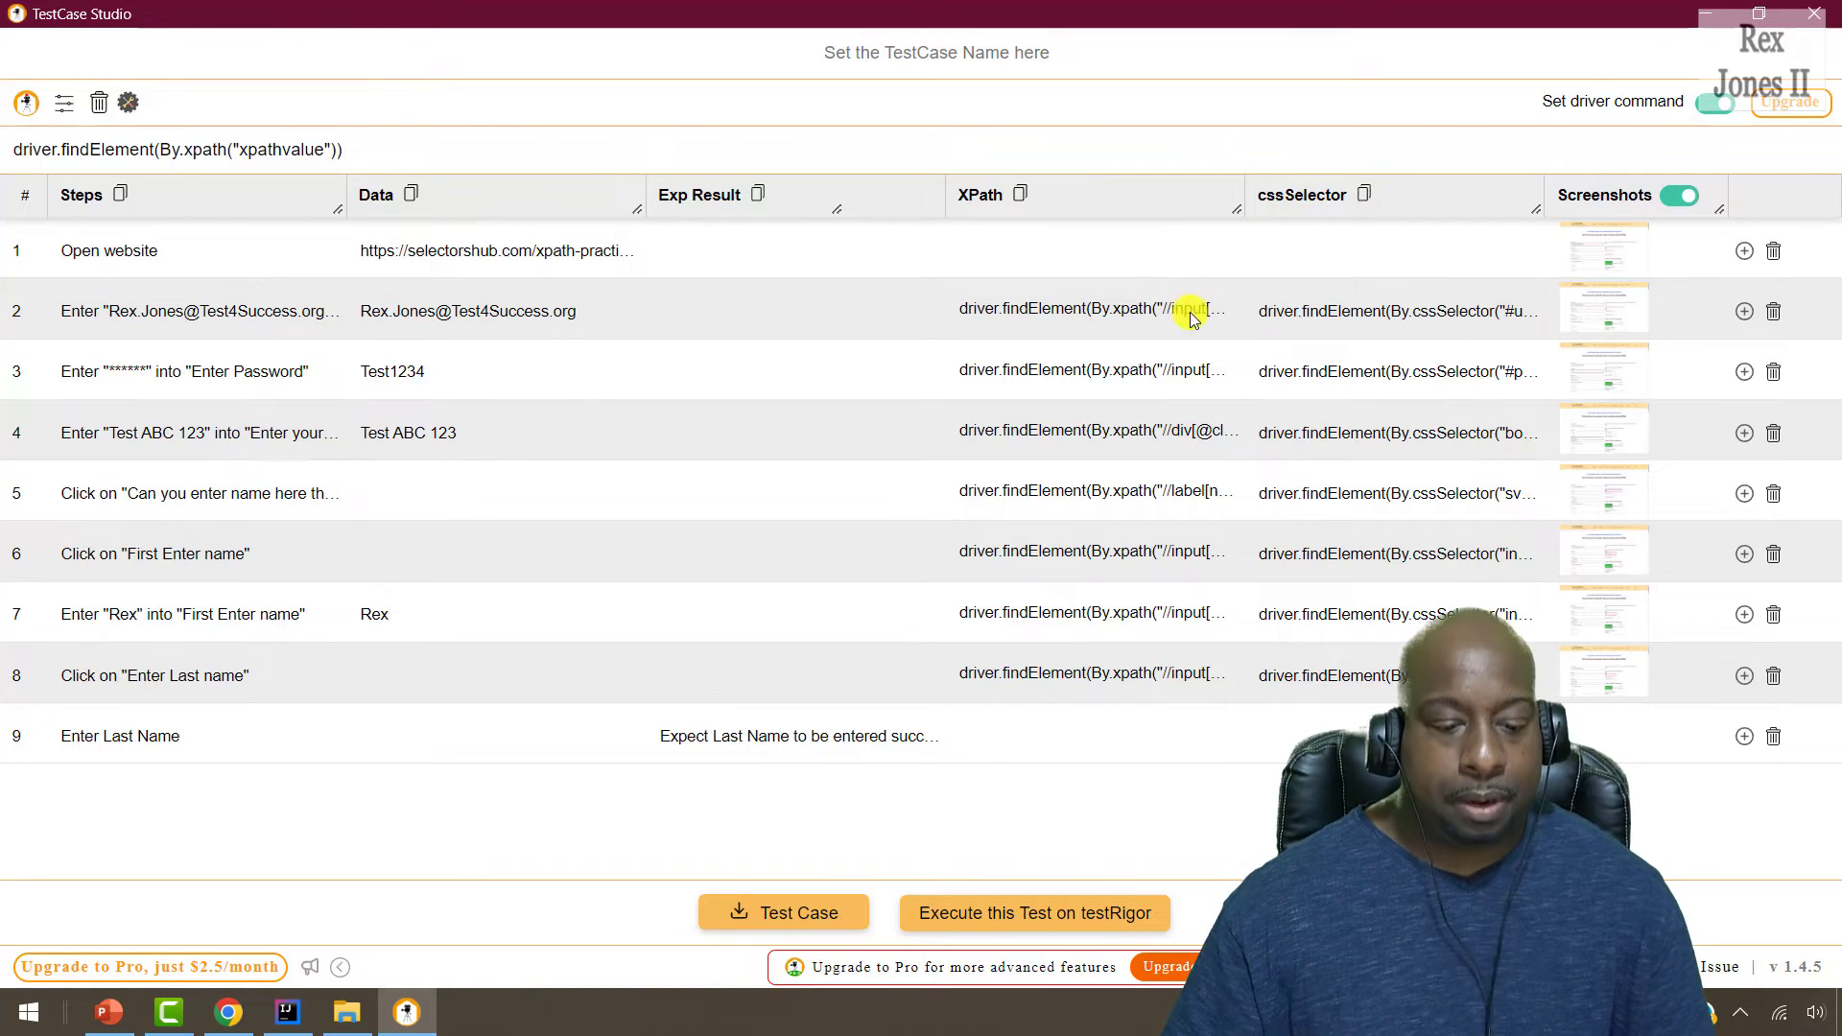
Paste the seven cssSelector findElement lines at line 41 and remove the blank lines below the method header.
{"action": "left_click", "coordinate": [288, 1010]}
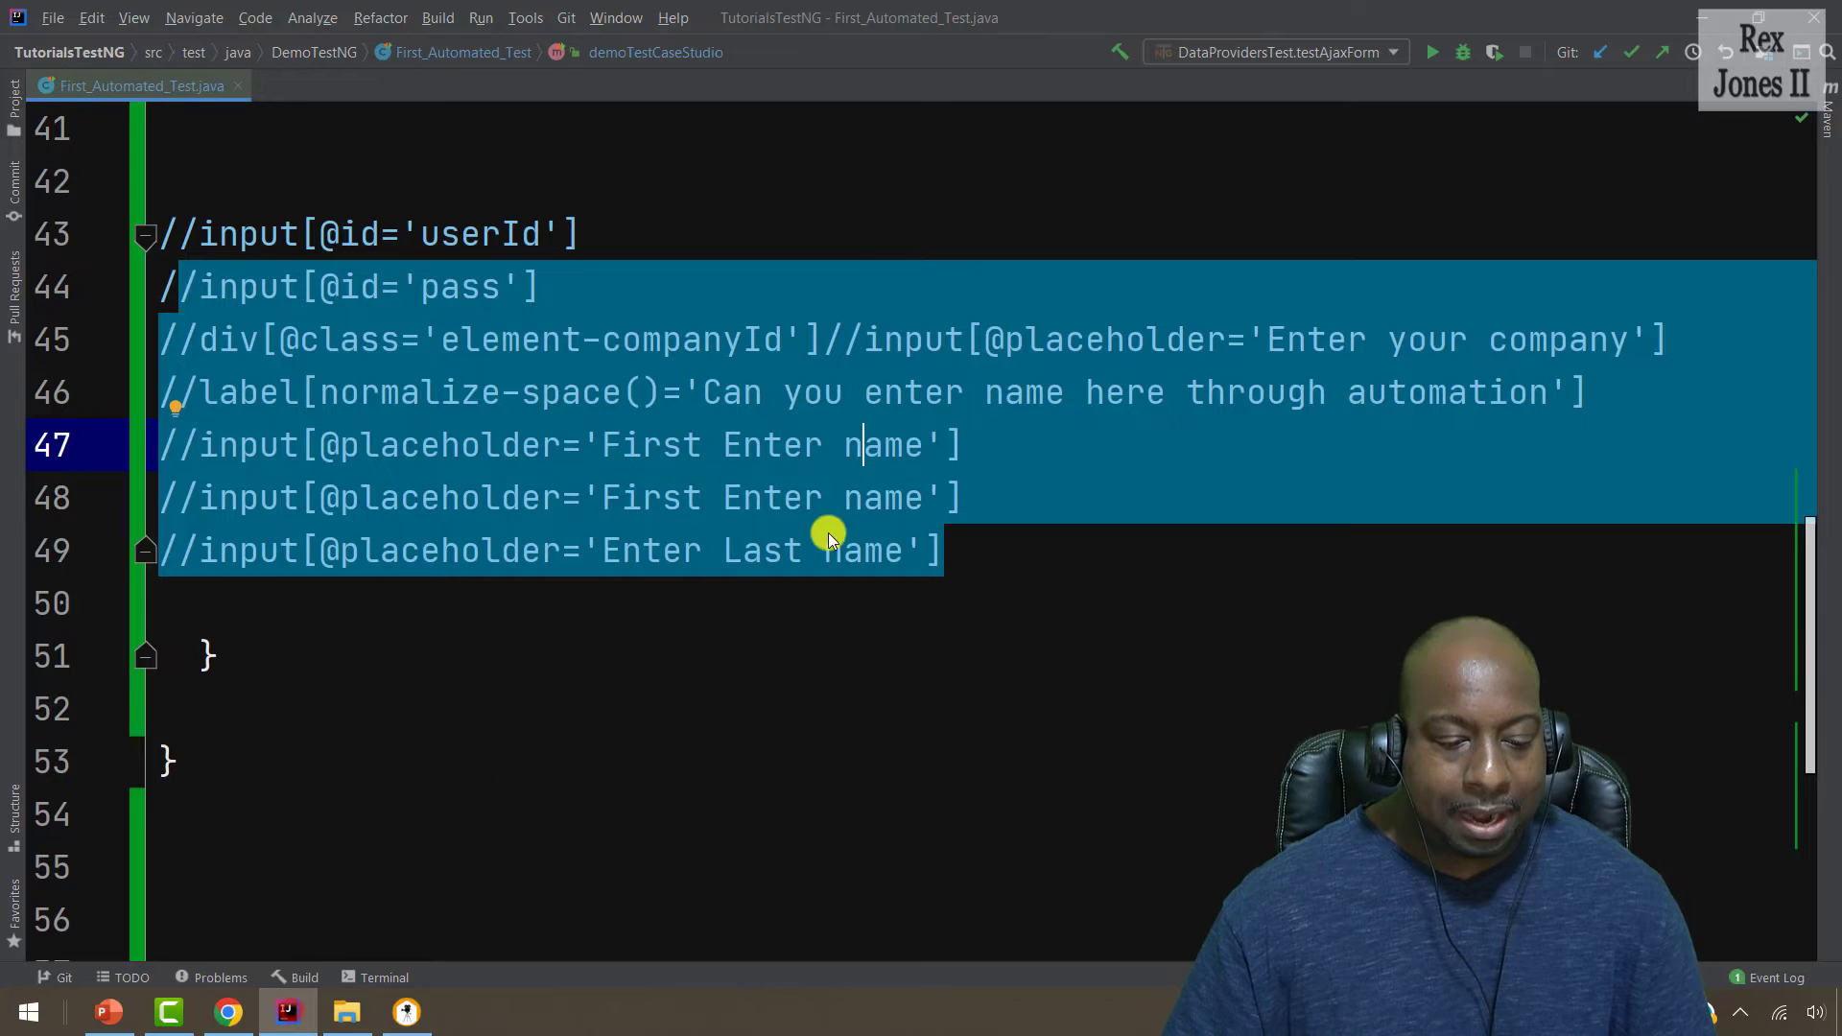
{"action": "scroll", "coordinate": [876, 531], "scroll_direction": "up", "scroll_amount": 3}
{"action": "left_click", "coordinate": [285, 442]}
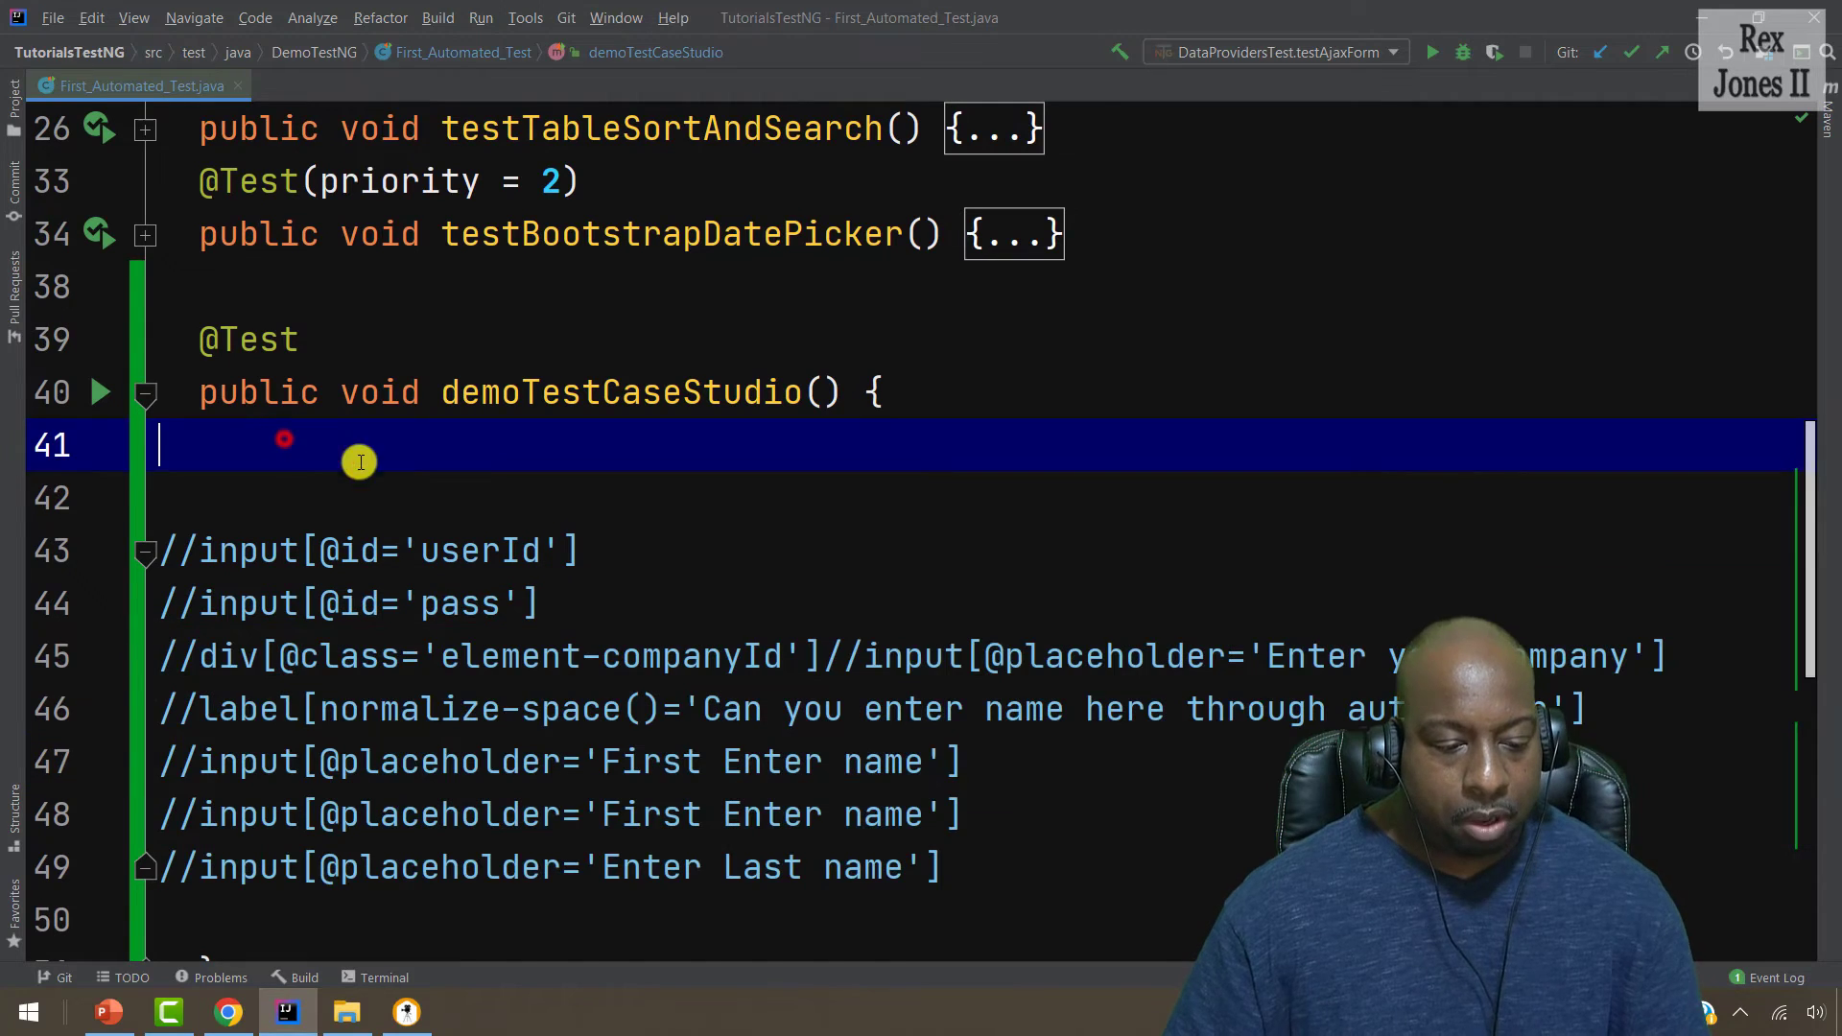
{"action": "key", "text": "ctrl+v"}
{"action": "left_click", "coordinate": [1017, 343]}
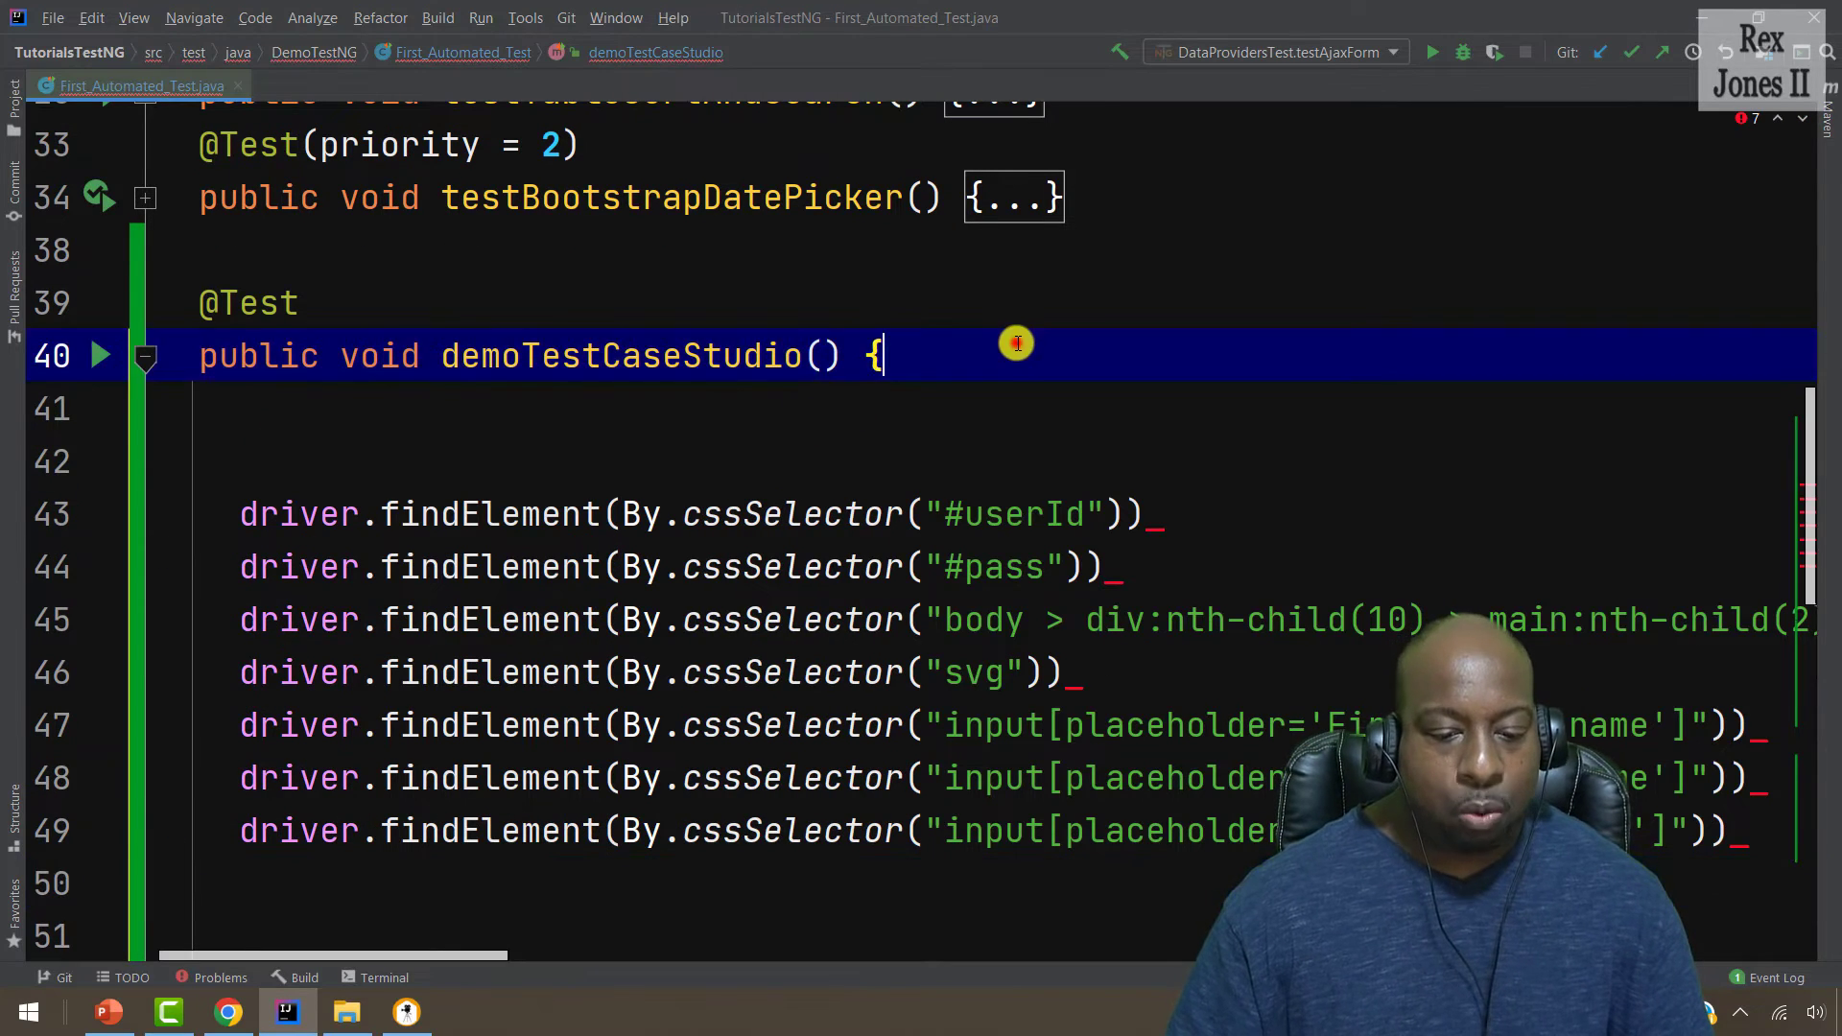
{"action": "key", "text": "Delete"}
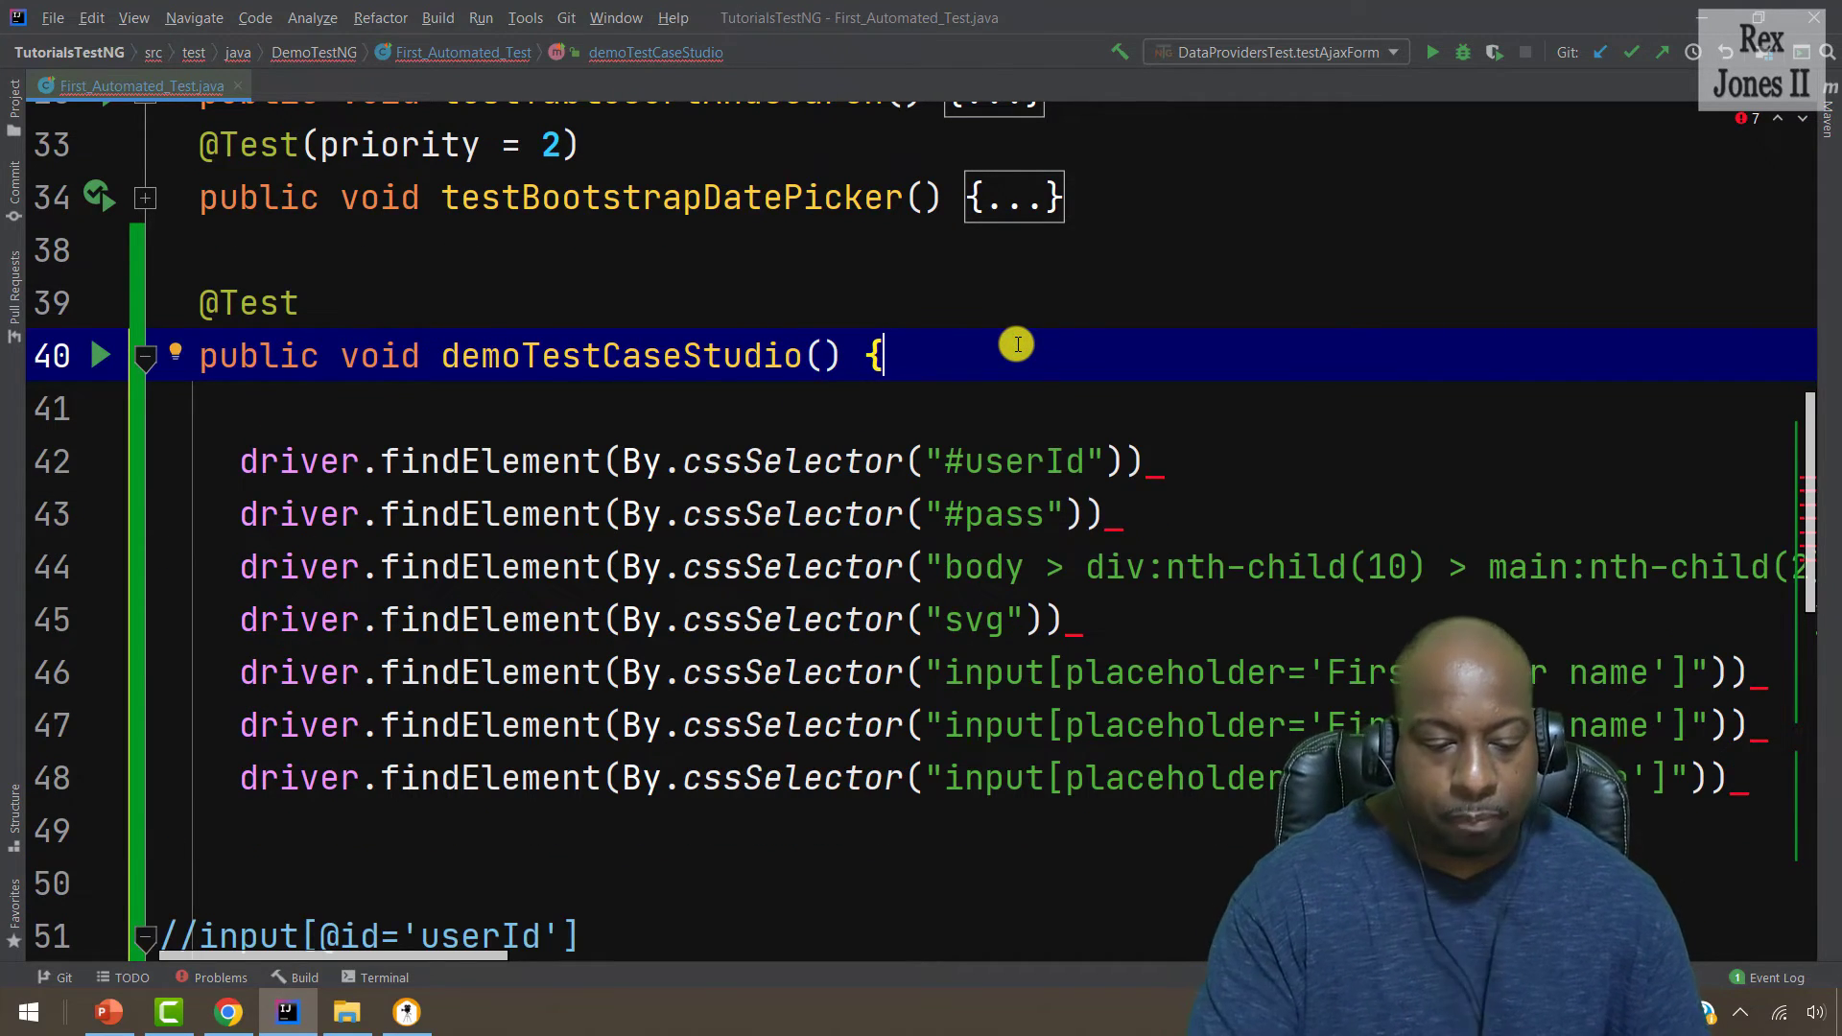
{"action": "key", "text": "Delete"}
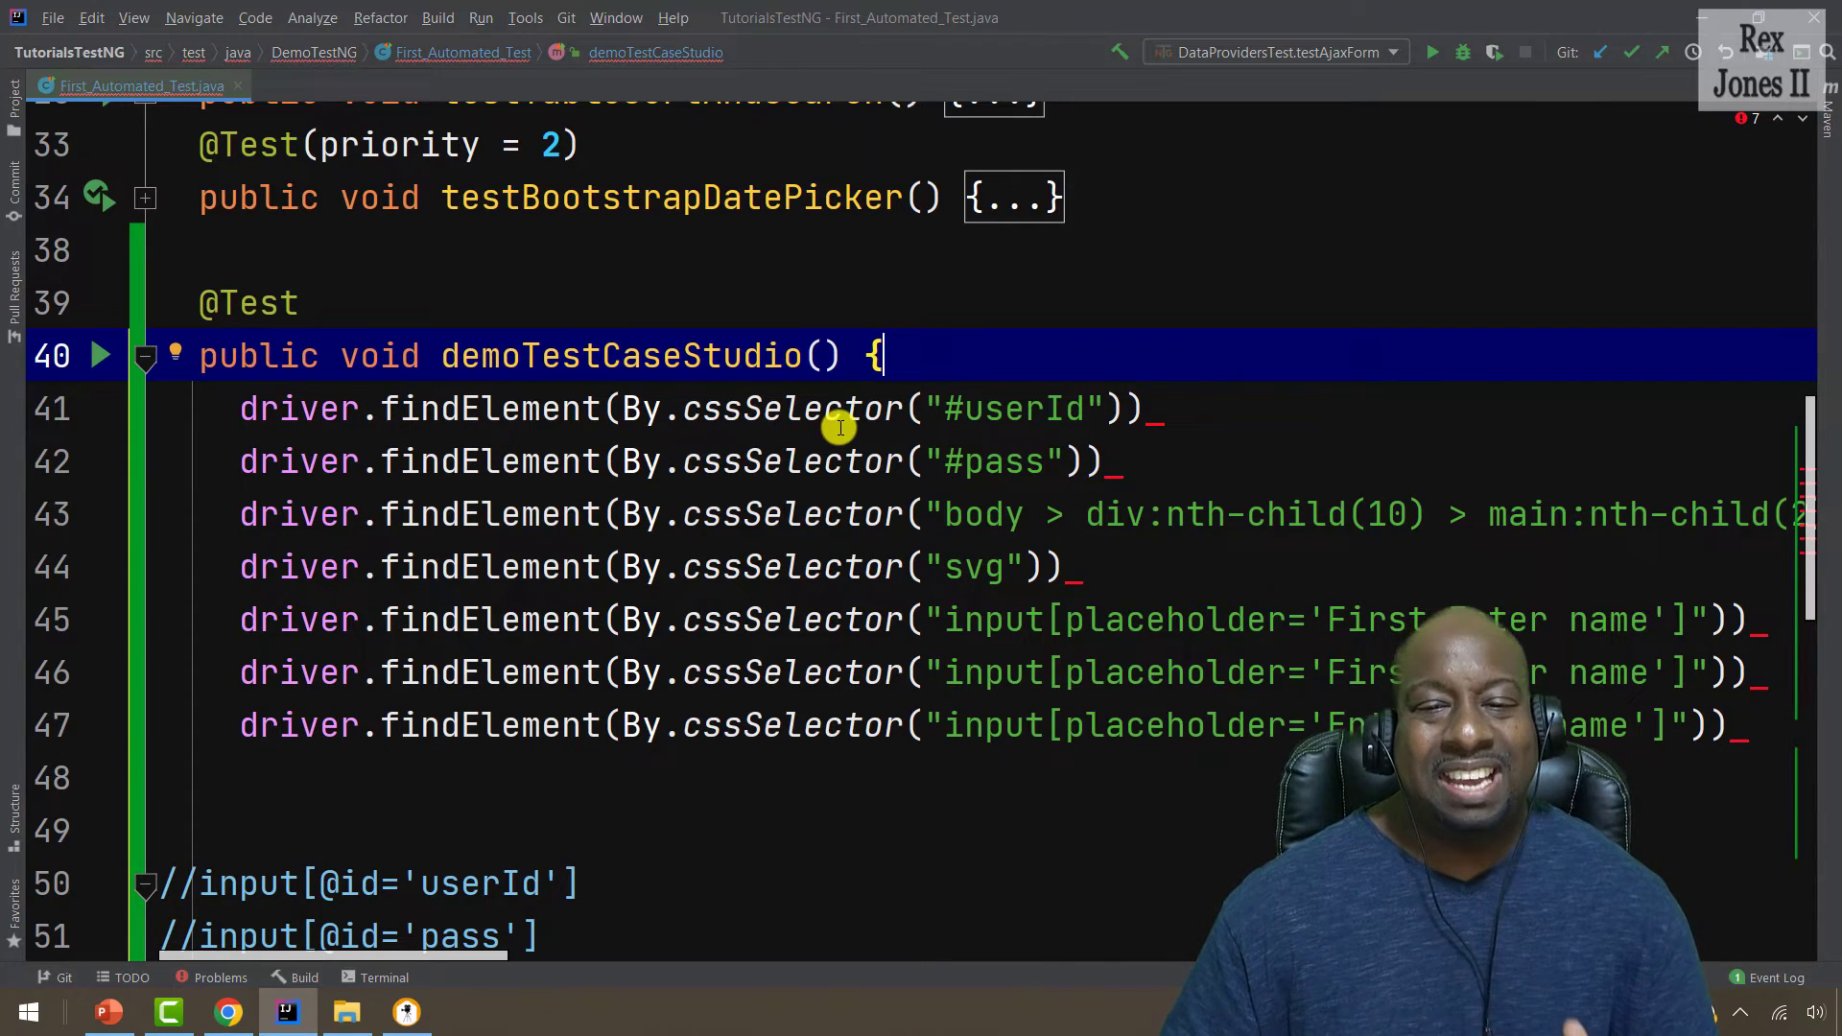
{"action": "left_click", "coordinate": [1189, 411]}
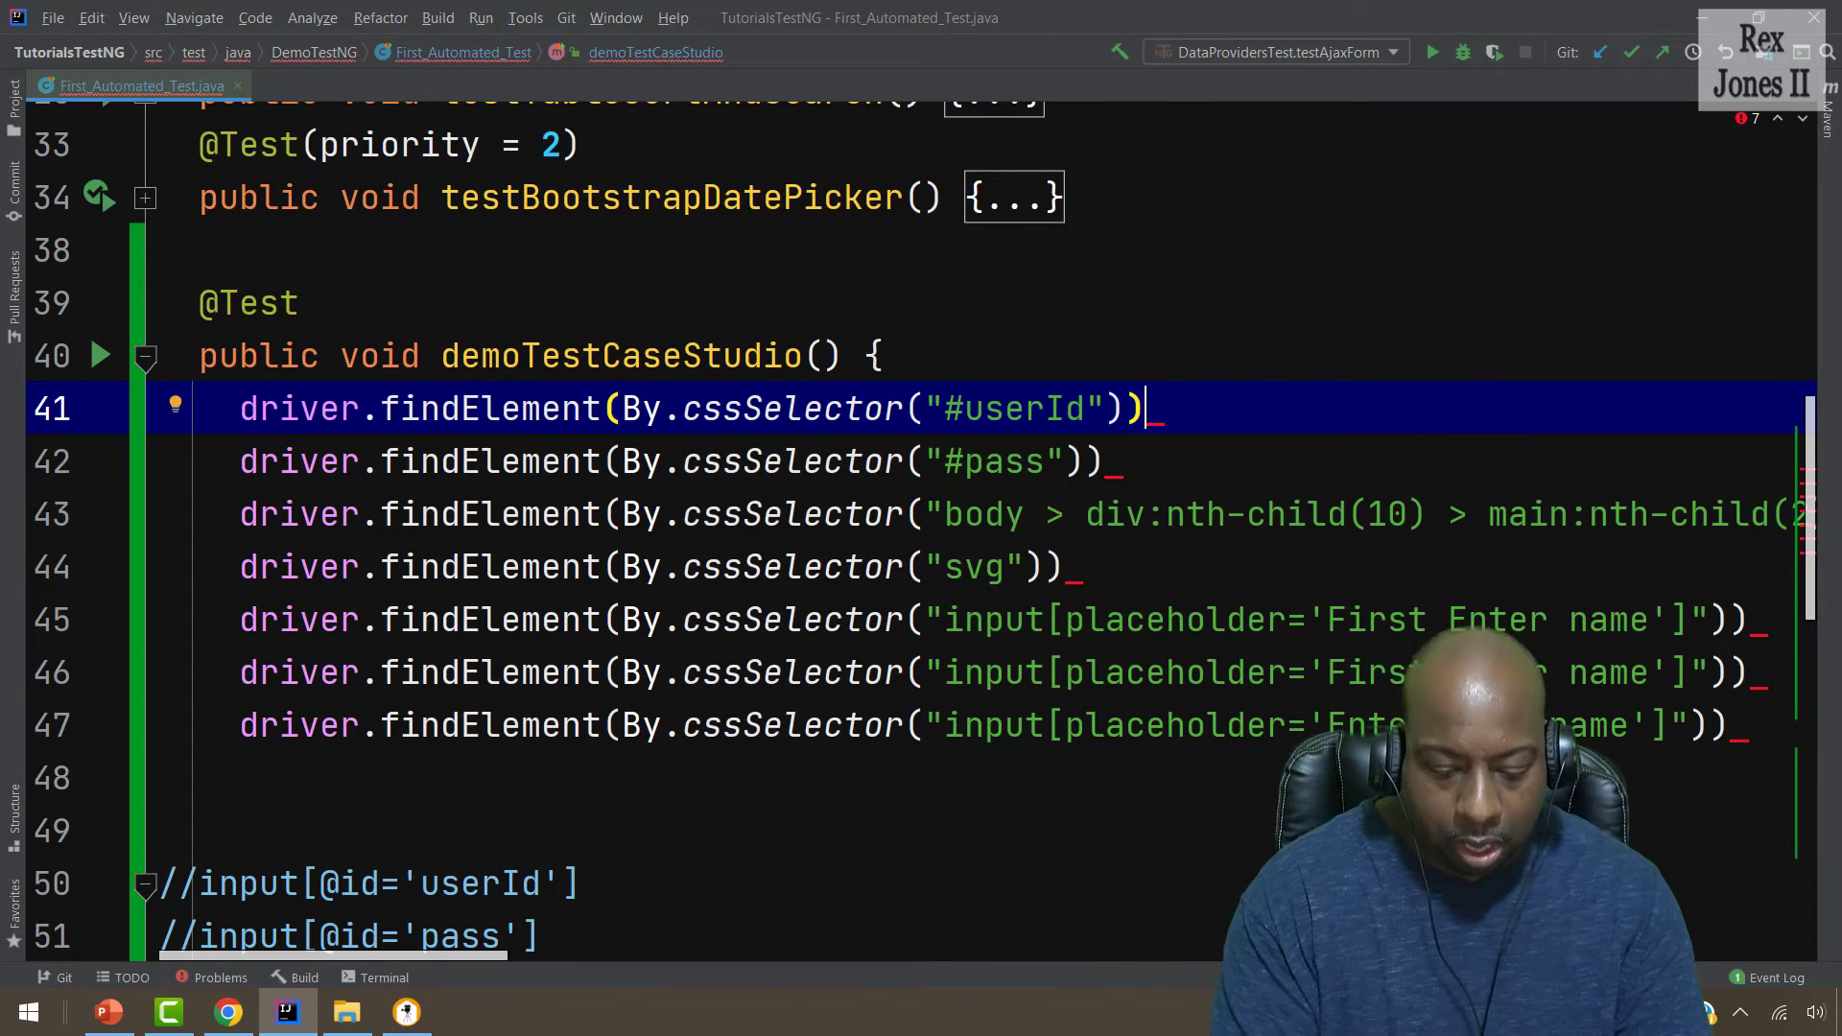
{"action": "type", "text": ".send"}
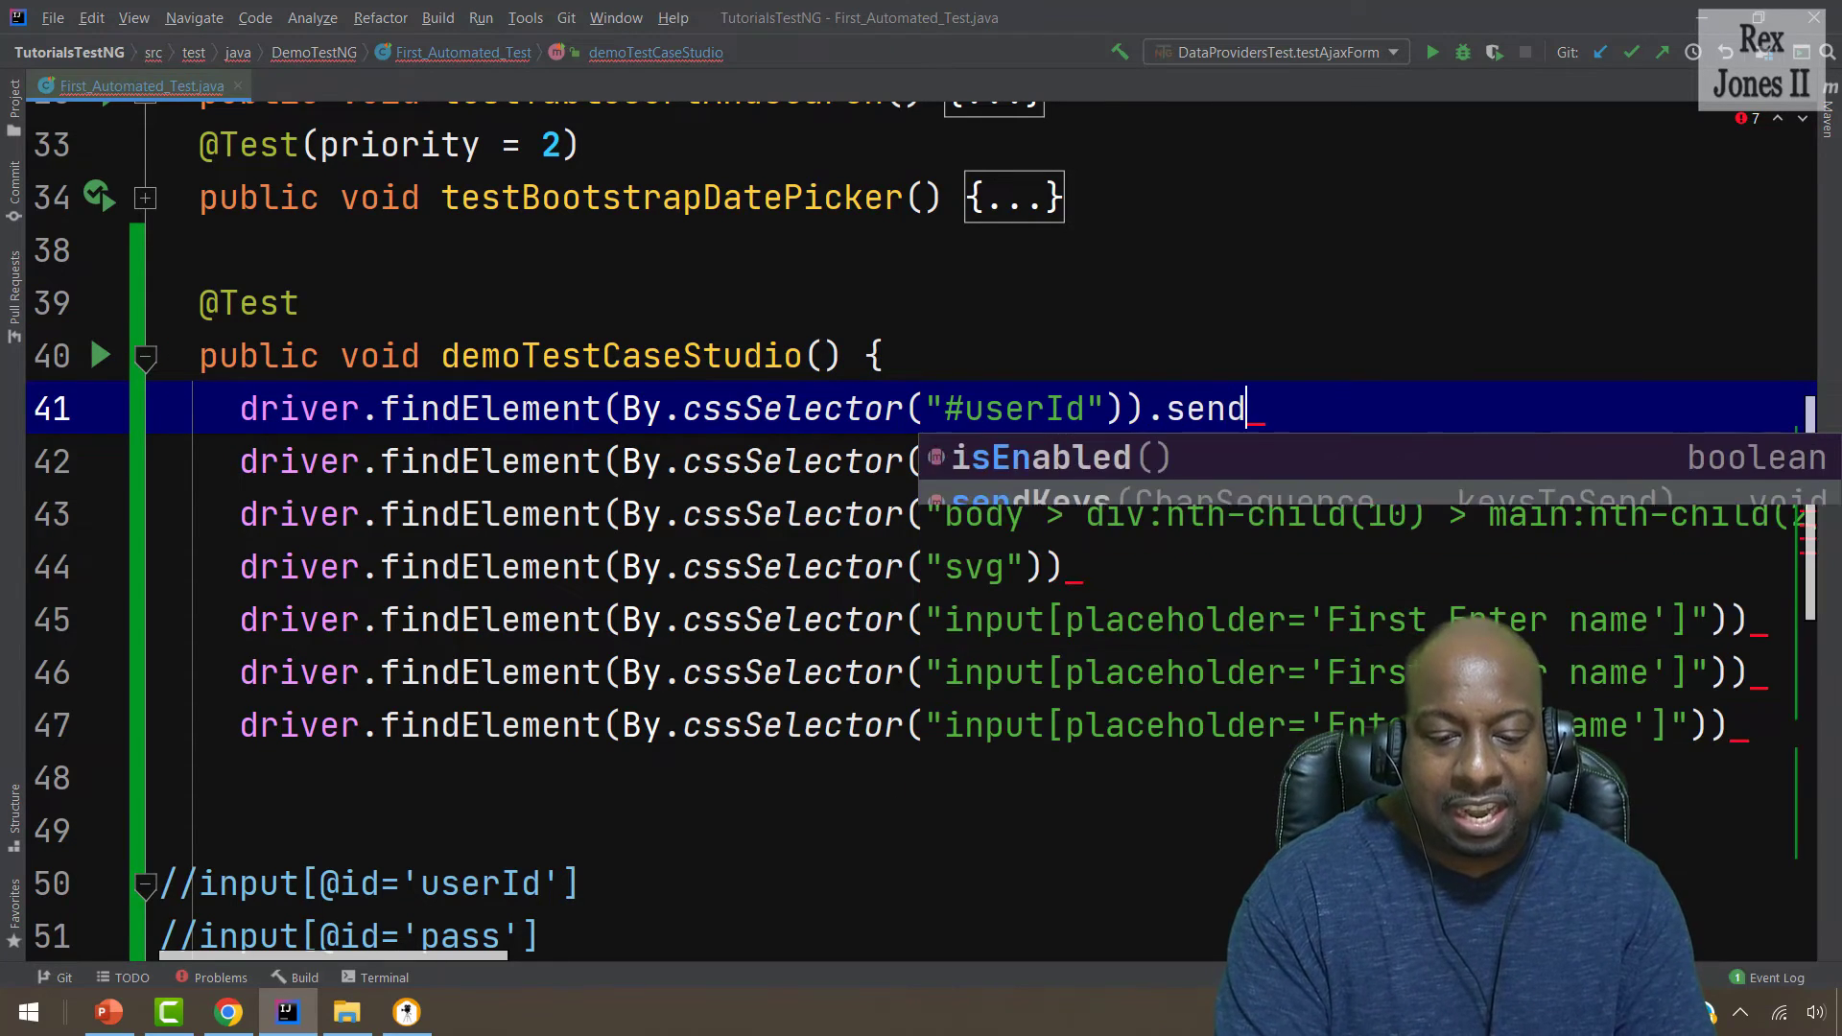
{"action": "key", "text": "Return"}
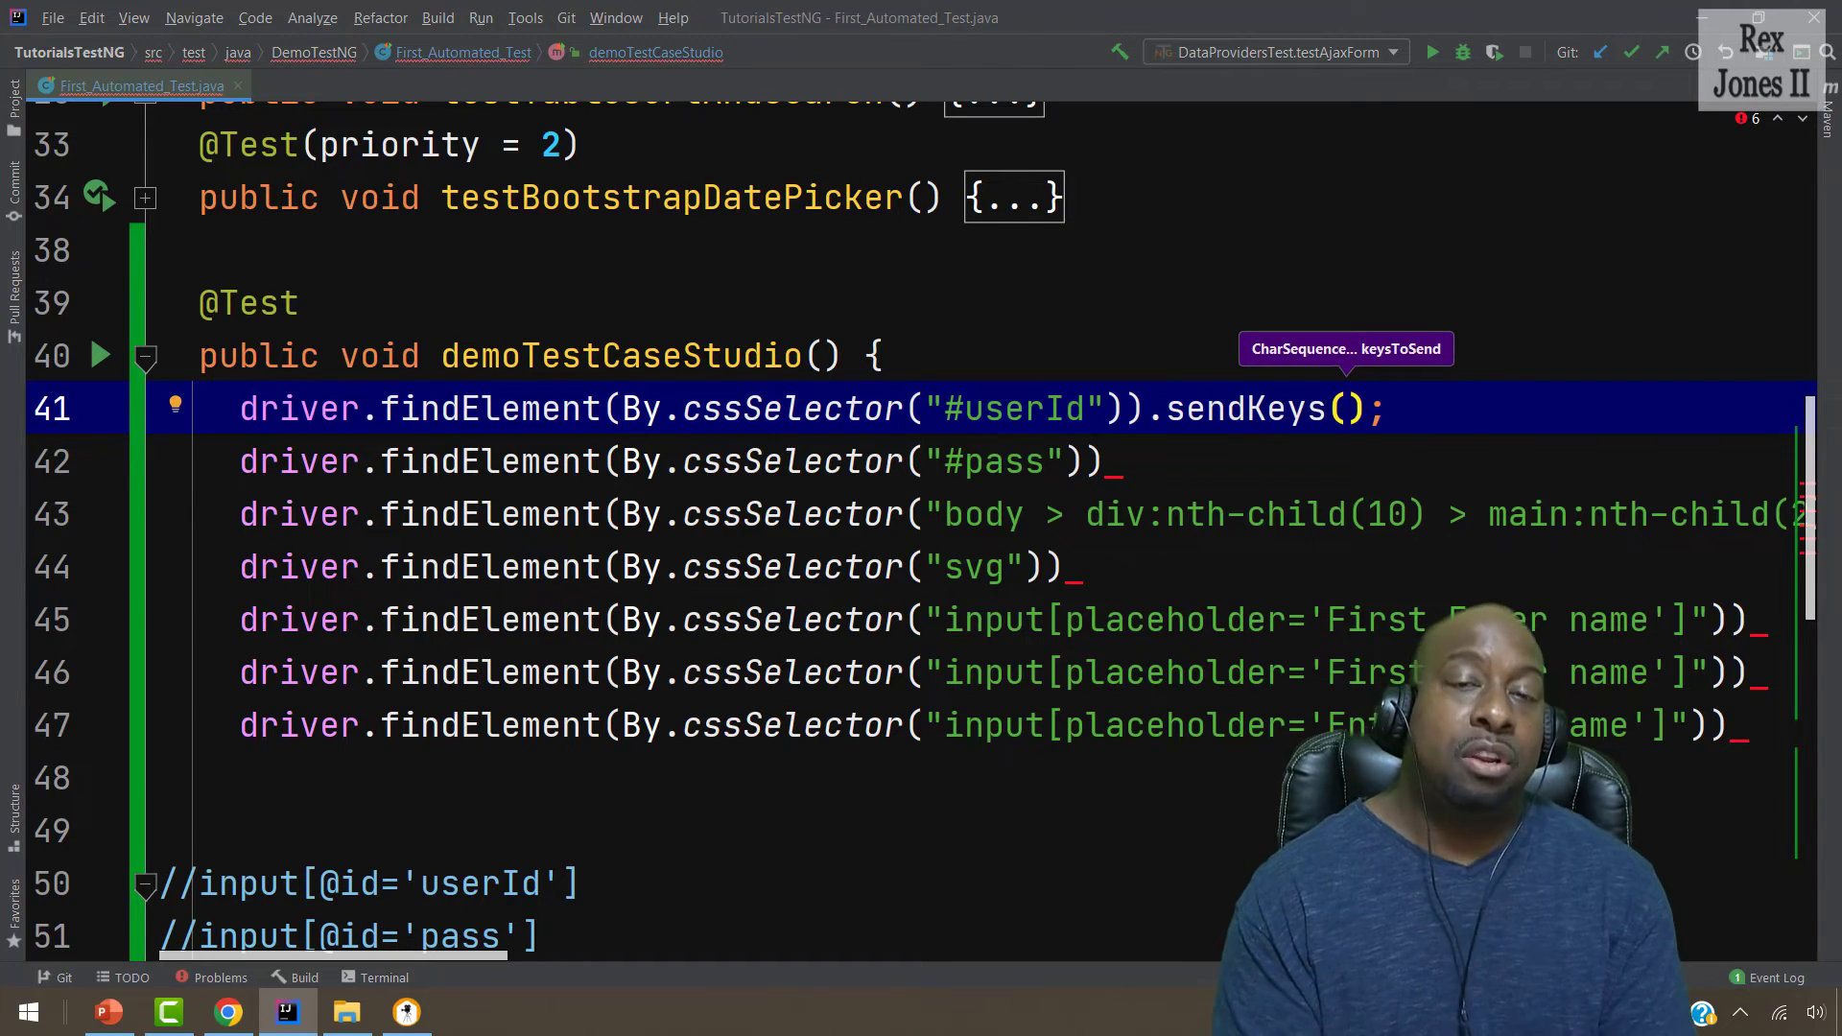
{"action": "type", "text": "\""}
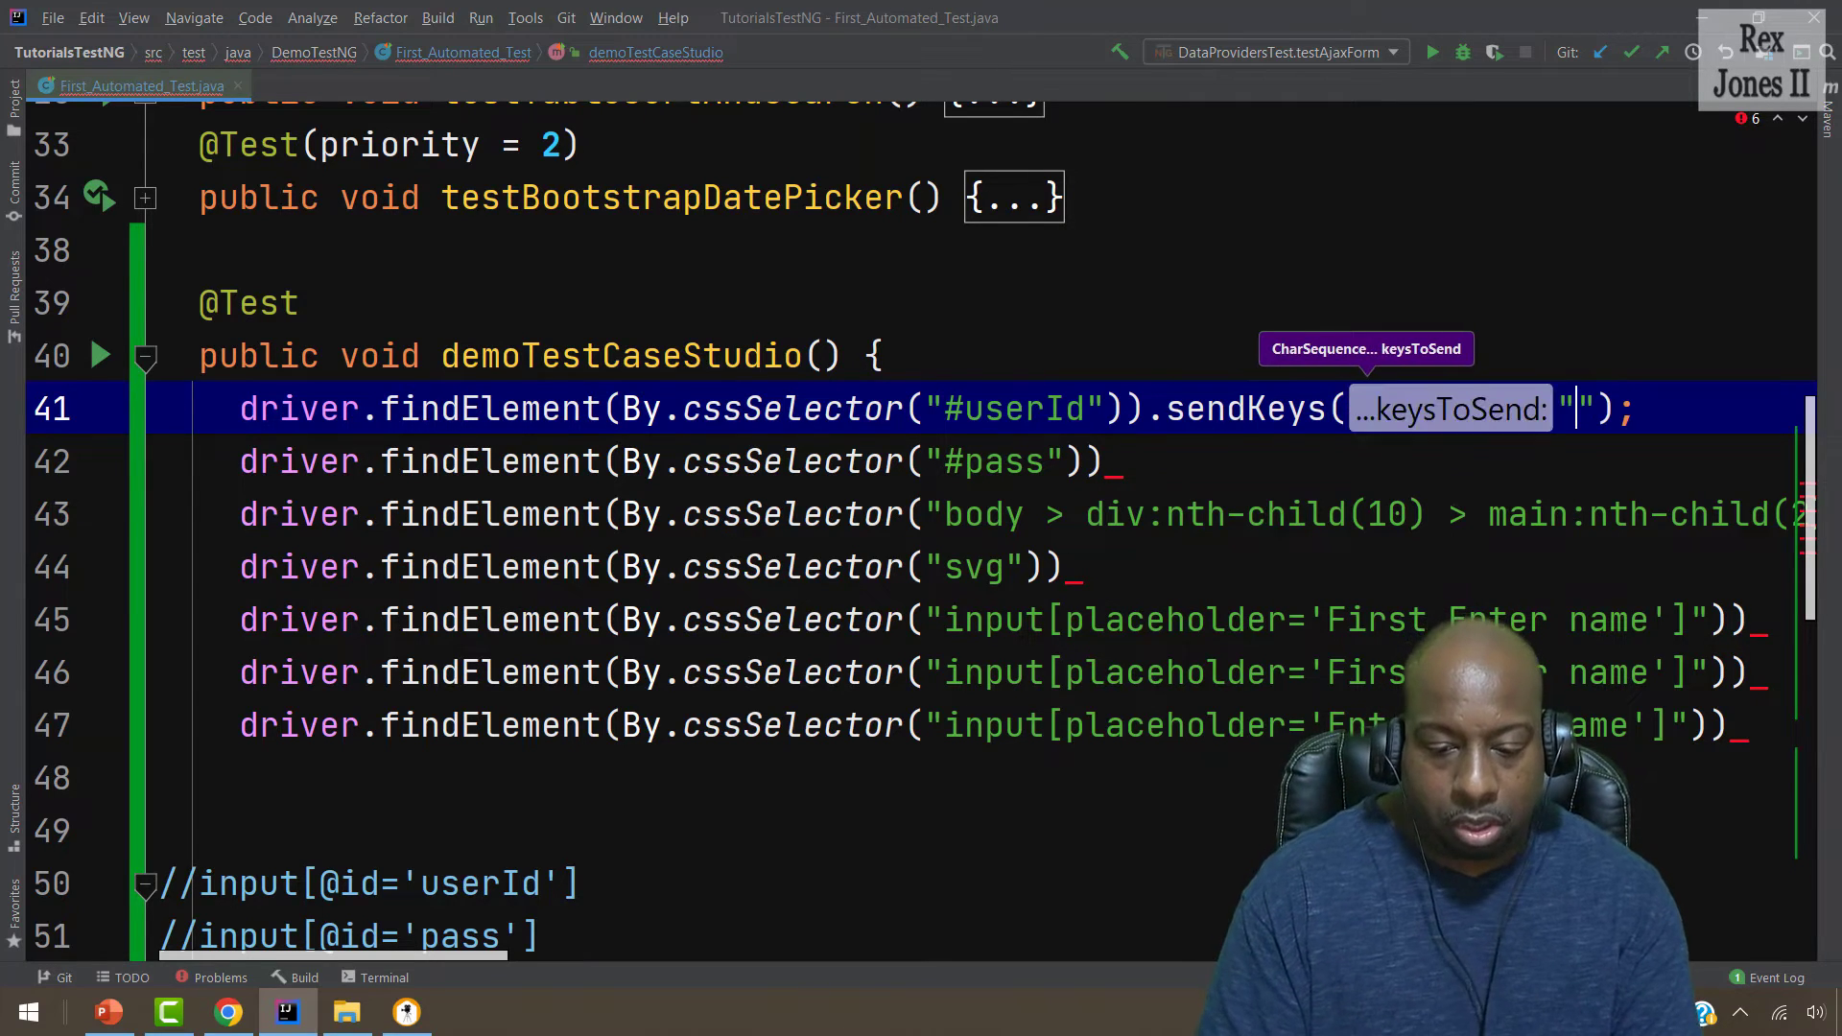
{"action": "left_click", "coordinate": [1106, 461]}
{"action": "type", "text": "."}
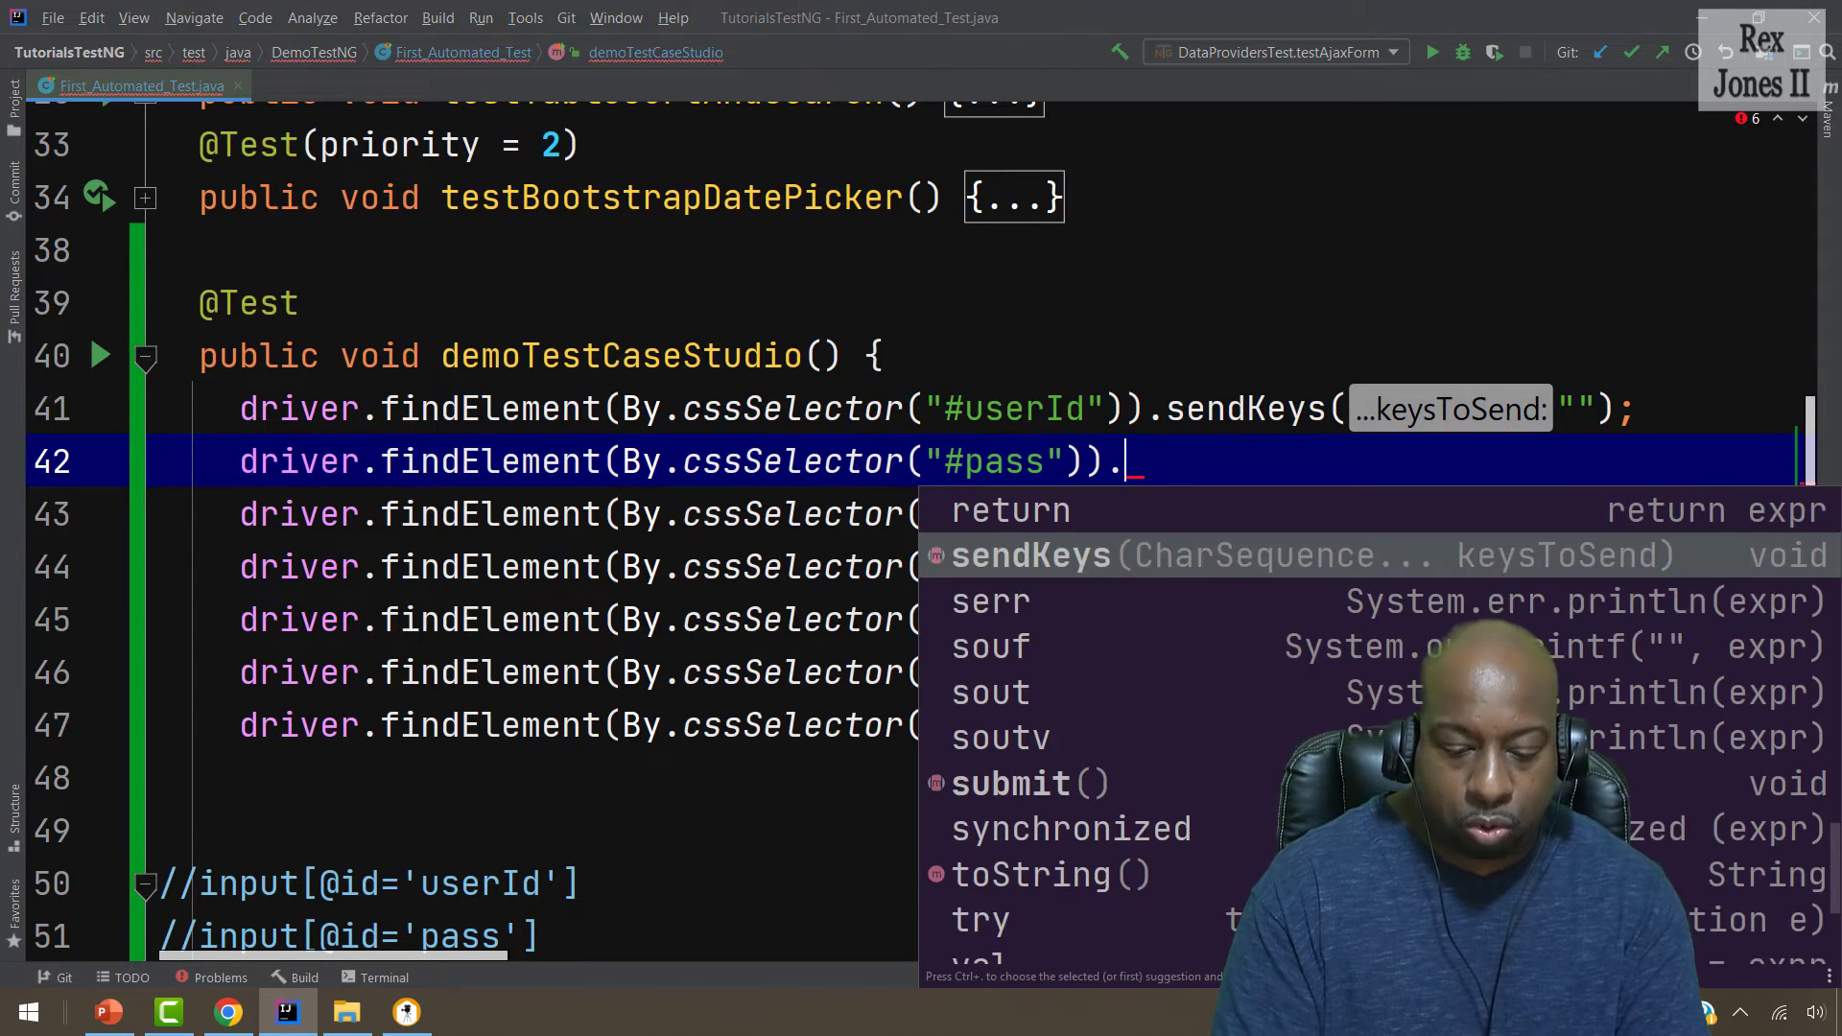
{"action": "type", "text": "send"}
{"action": "key", "text": "Return"}
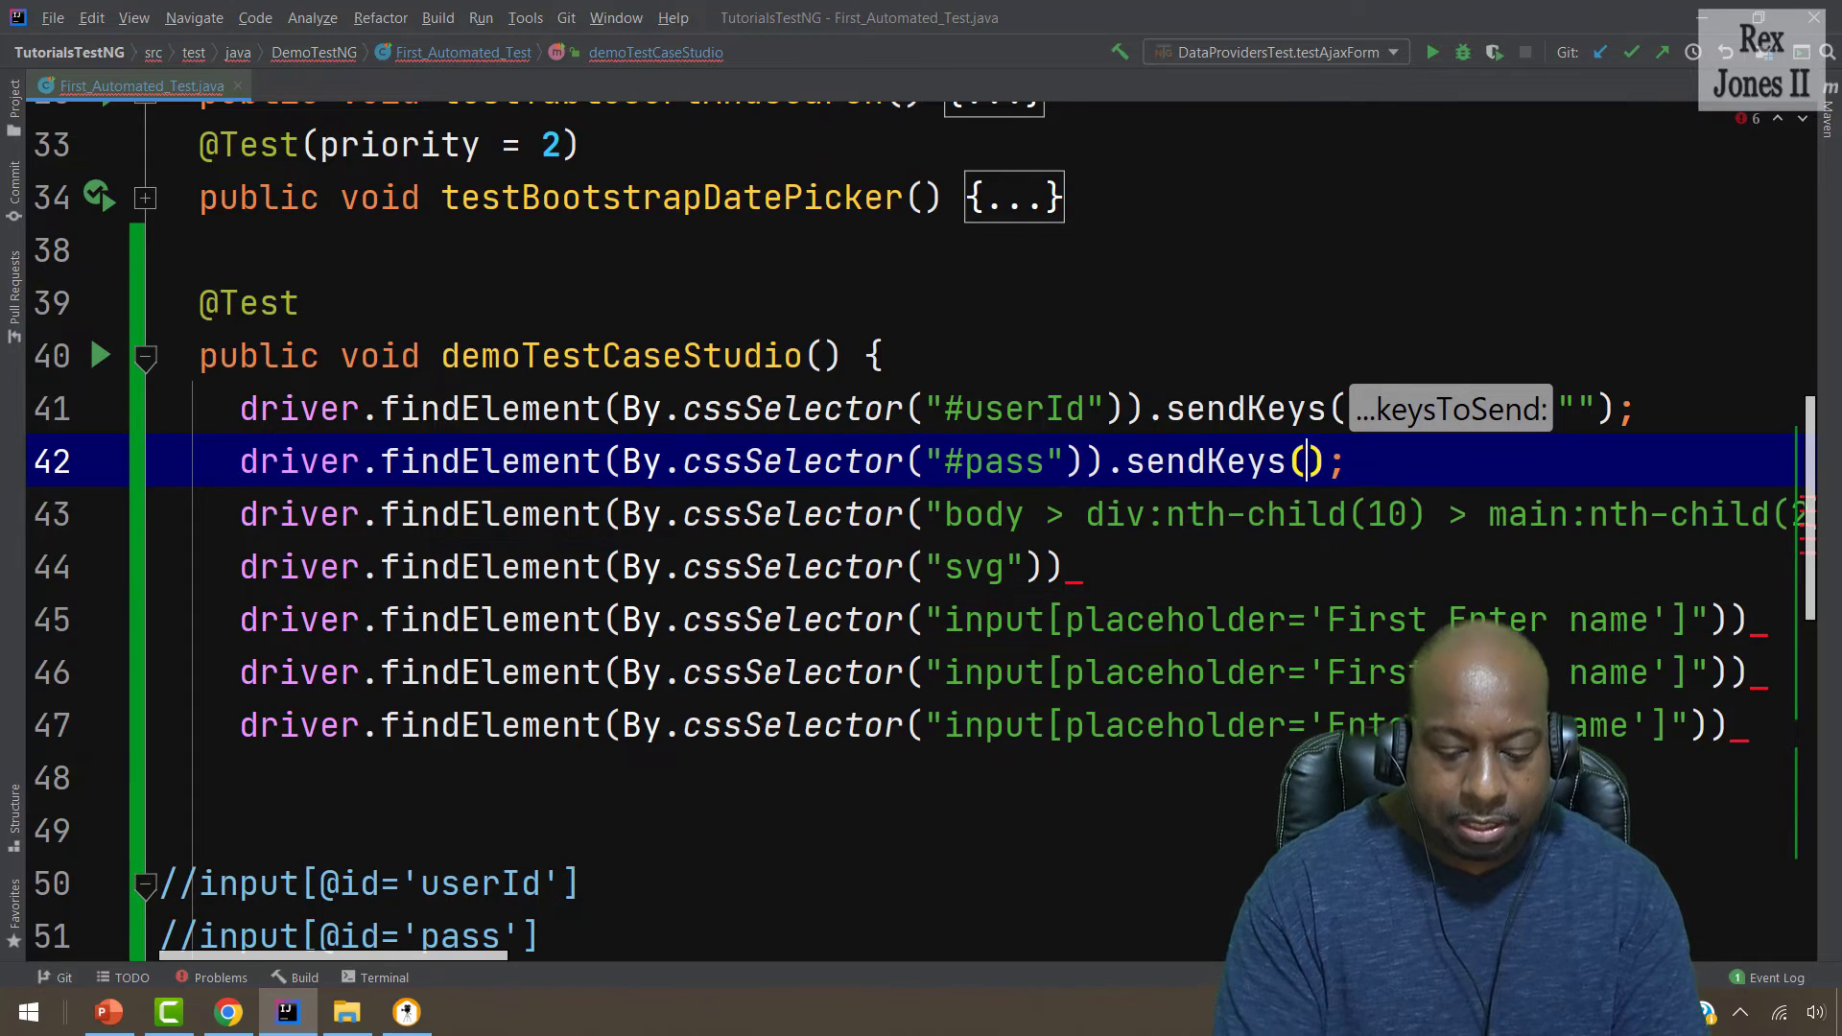
{"action": "type", "text": "\""}
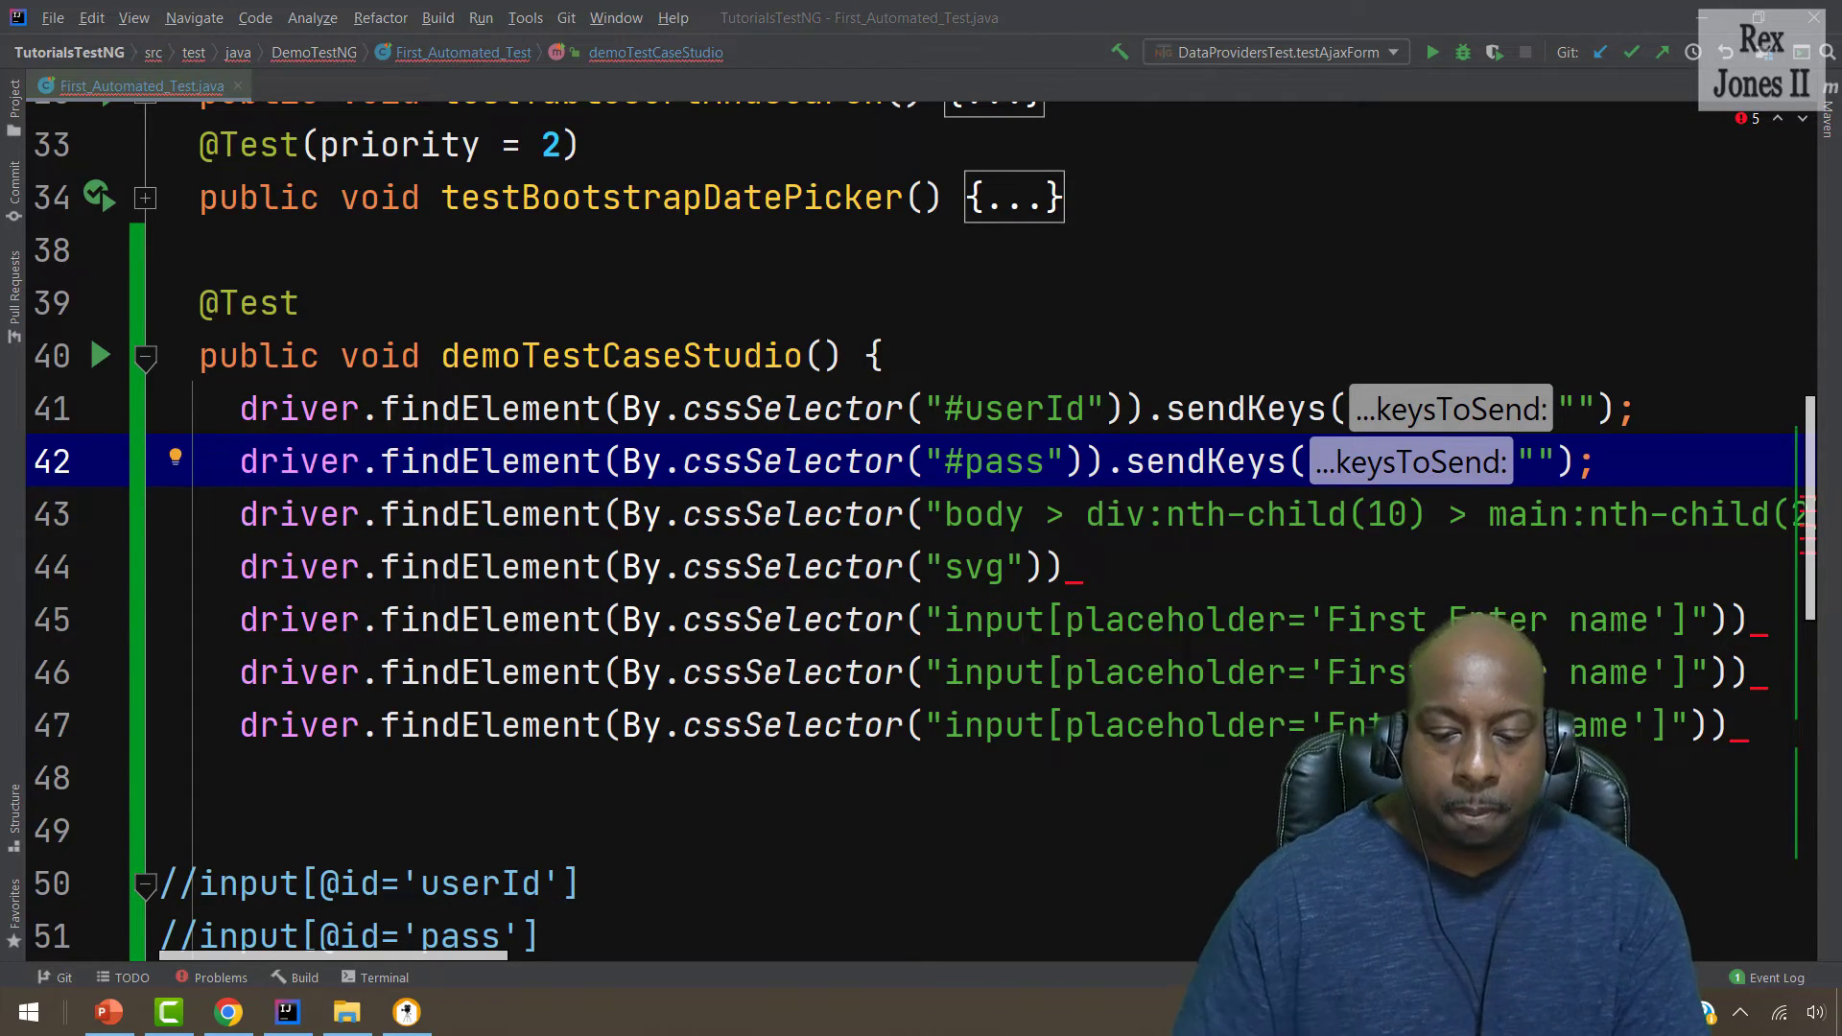
{"action": "left_click", "coordinate": [1535, 461]}
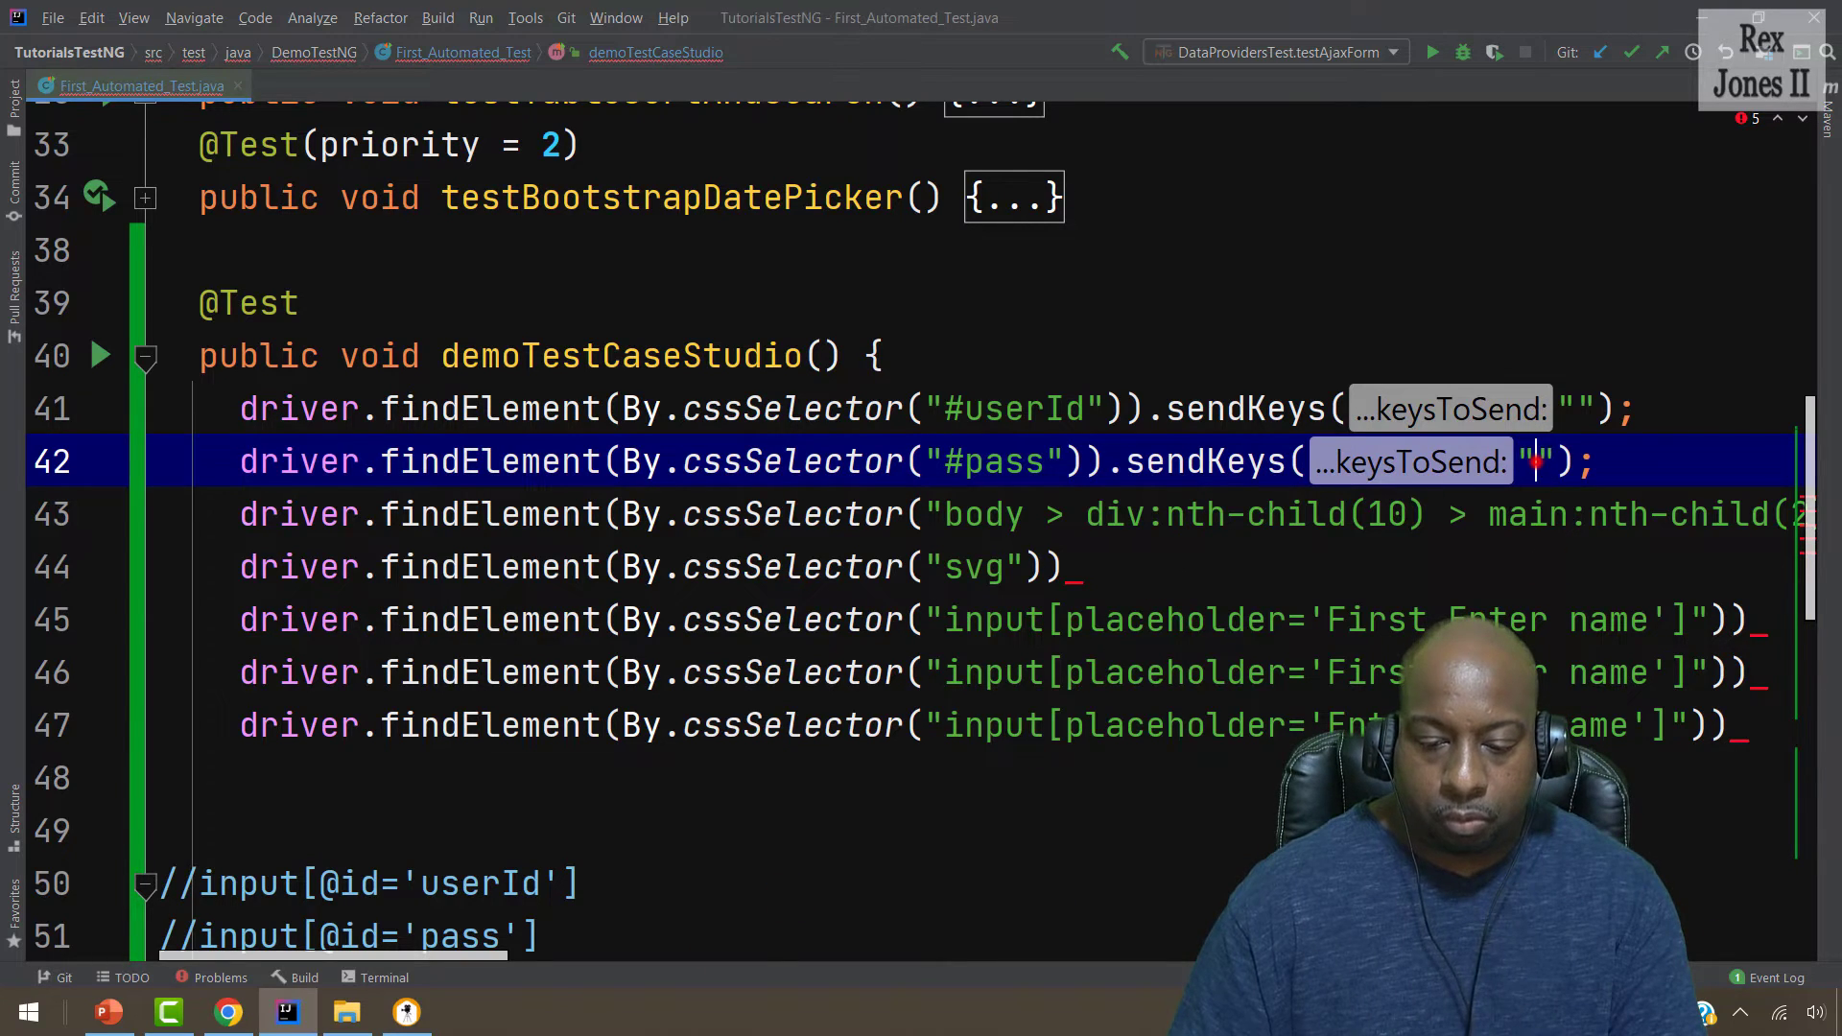
{"action": "type", "text": "Test1234"}
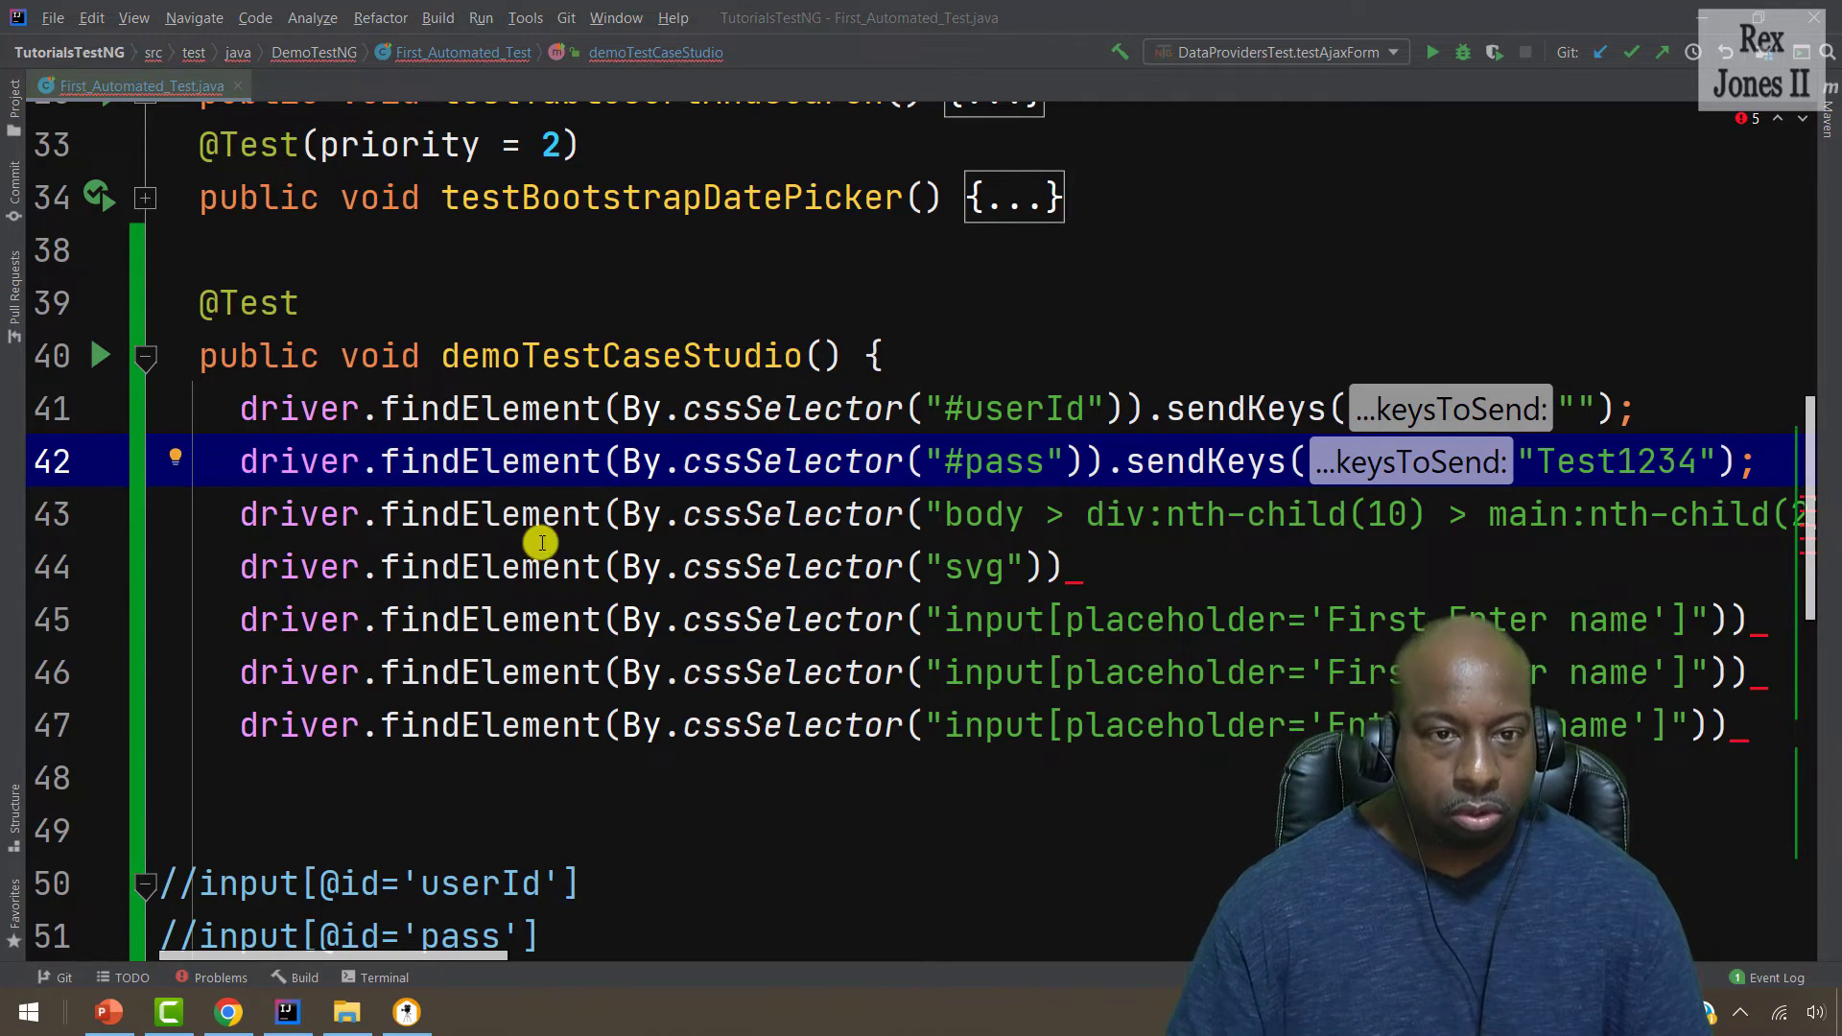
{"action": "left_click", "coordinate": [406, 1013]}
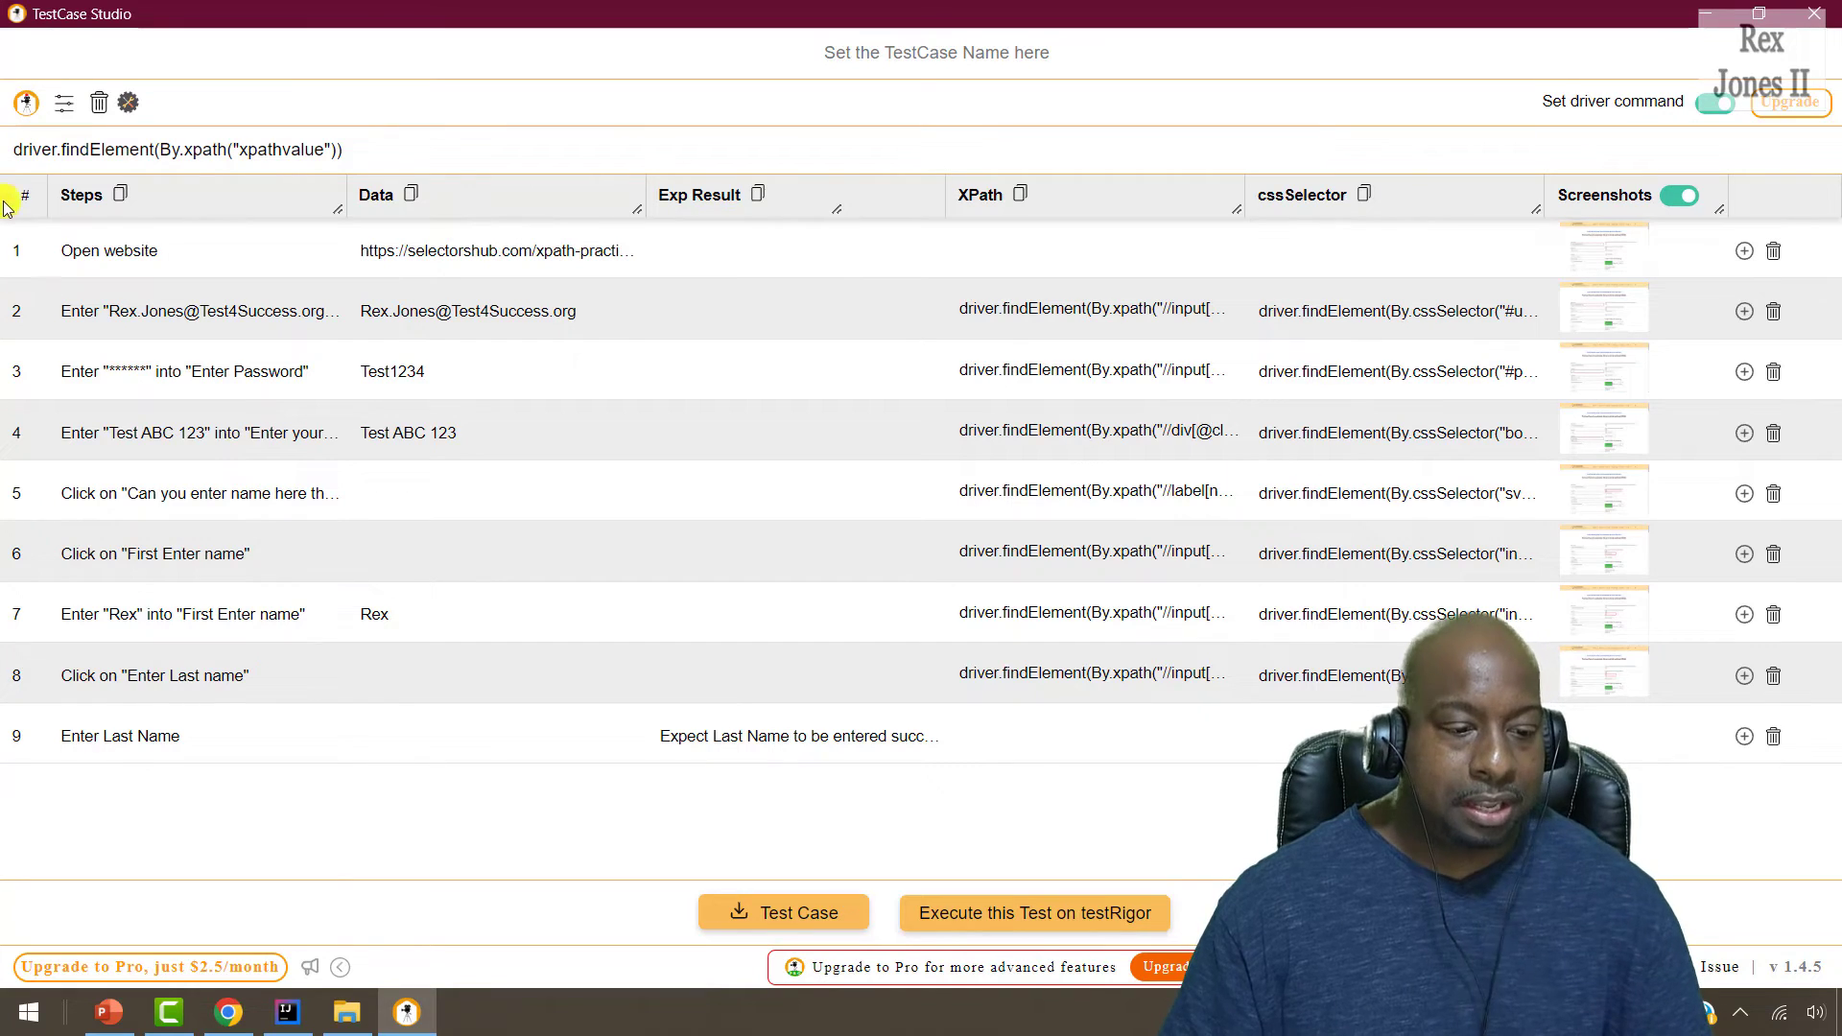
Stop and restart the recording, then show the XPath/CSS attribute options.
{"action": "left_click", "coordinate": [23, 108]}
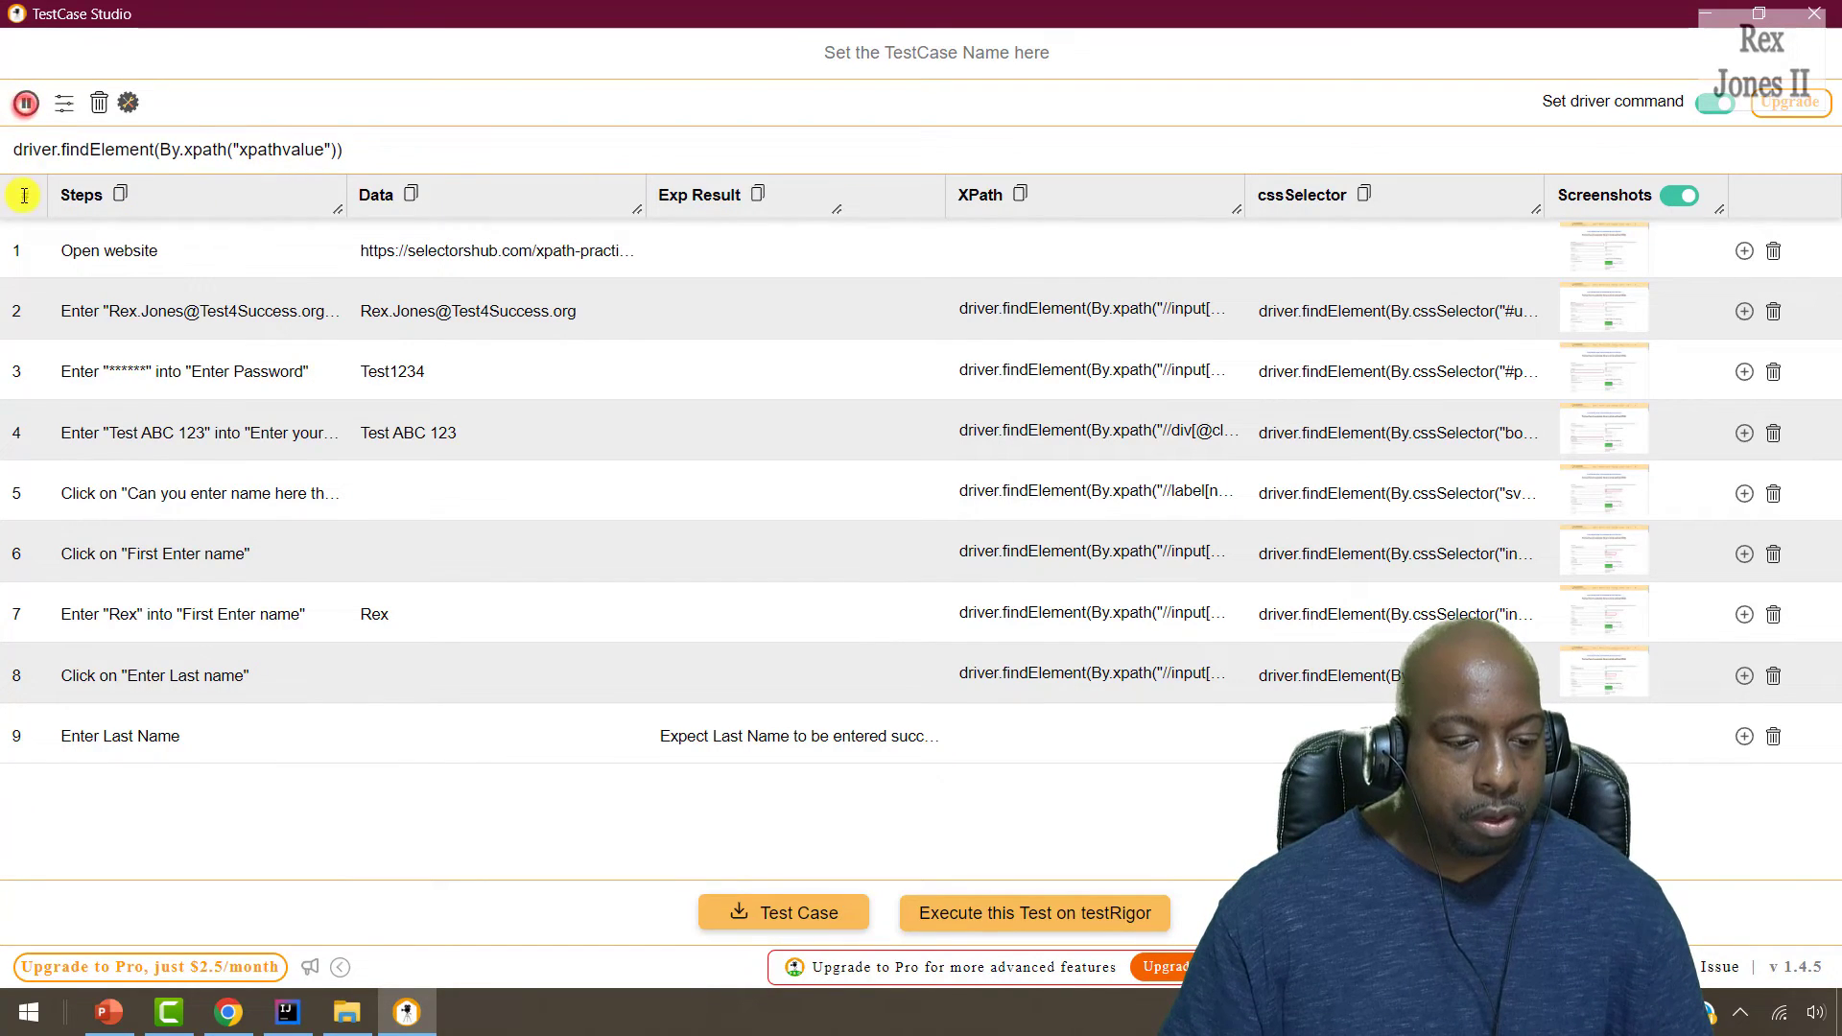
{"action": "left_click", "coordinate": [23, 108]}
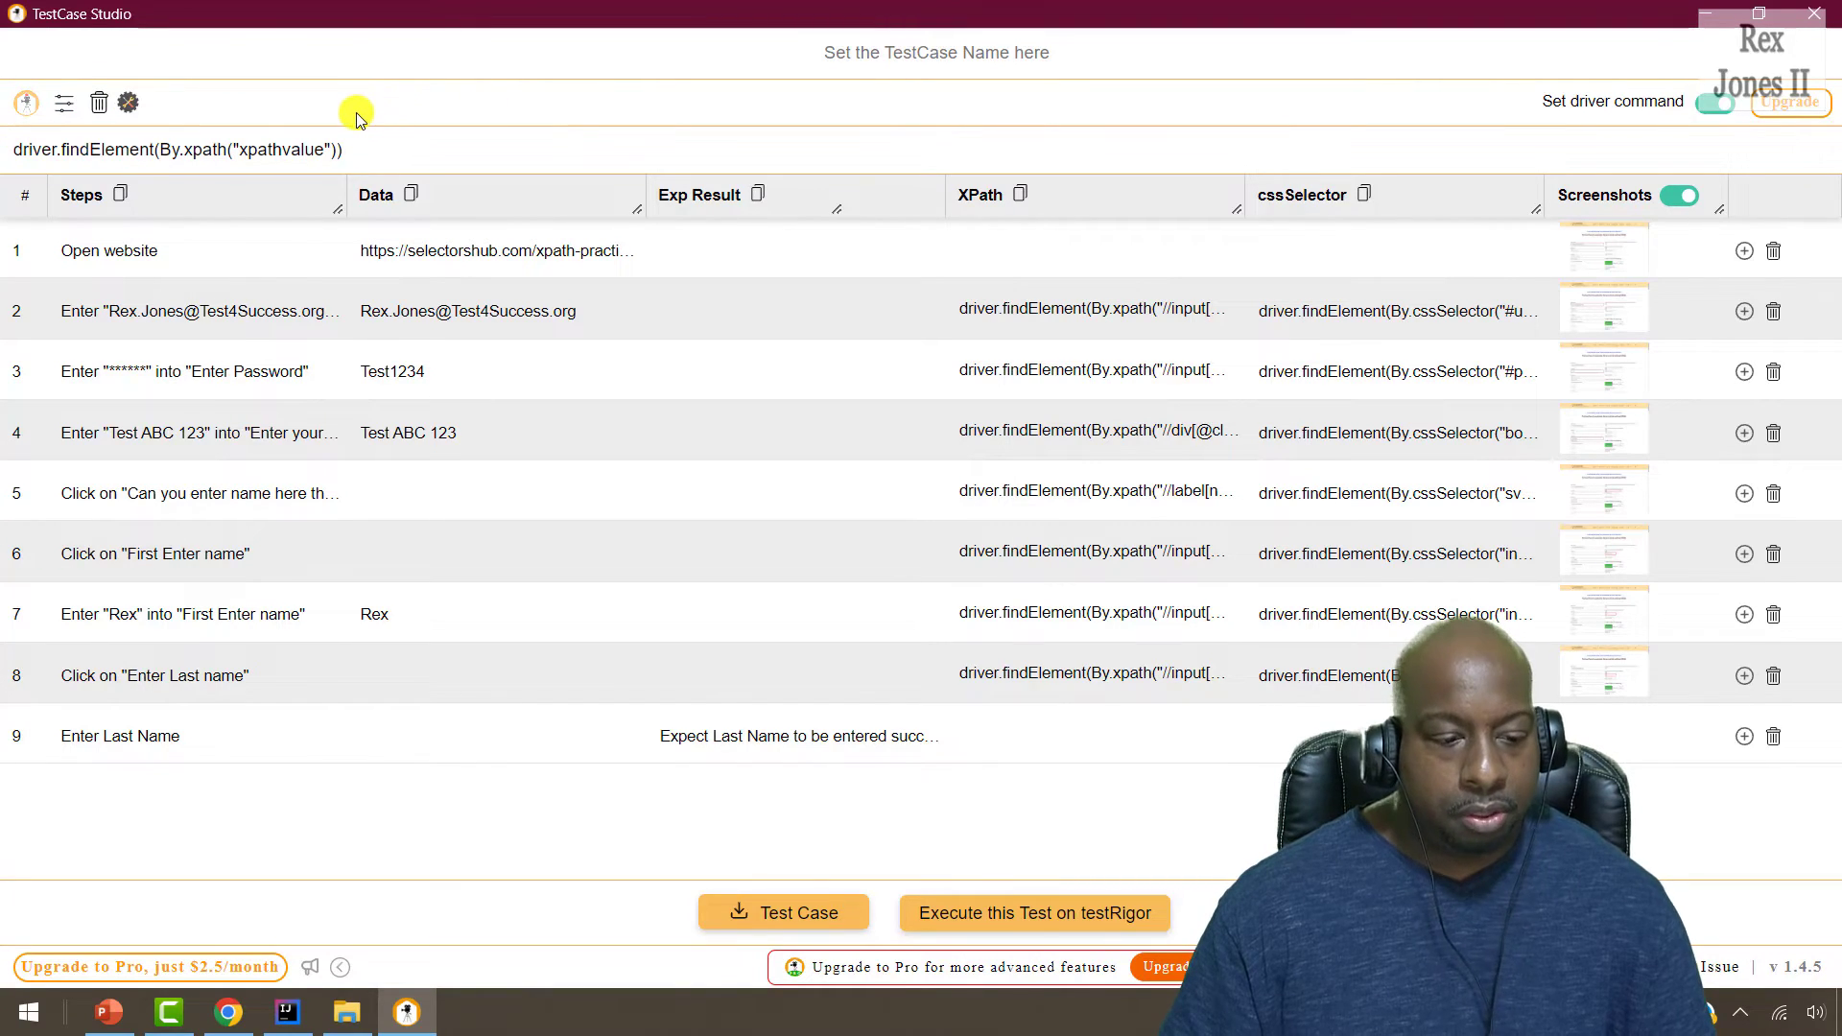
{"action": "left_click", "coordinate": [61, 106]}
{"action": "left_click", "coordinate": [61, 105]}
{"action": "left_click", "coordinate": [62, 105]}
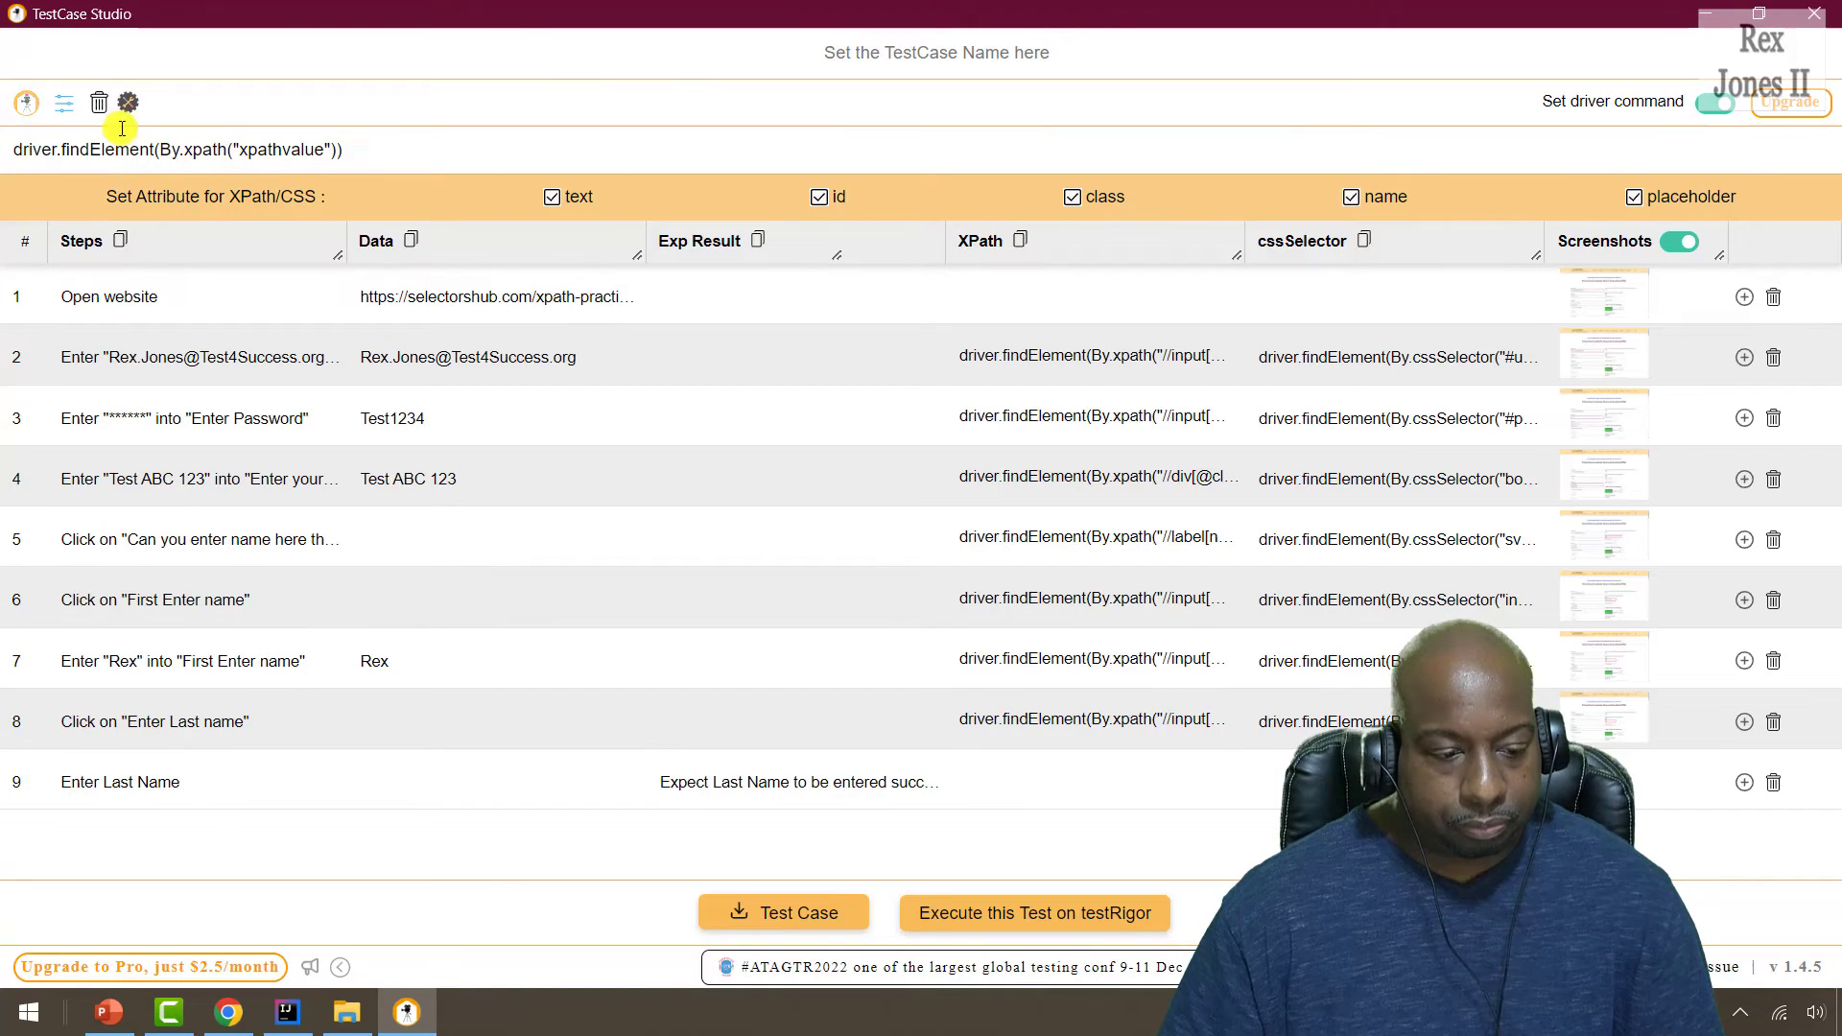
Hide the XPath and cssSelector columns through the column customization options.
{"action": "left_click", "coordinate": [127, 103]}
{"action": "left_click", "coordinate": [1069, 249]}
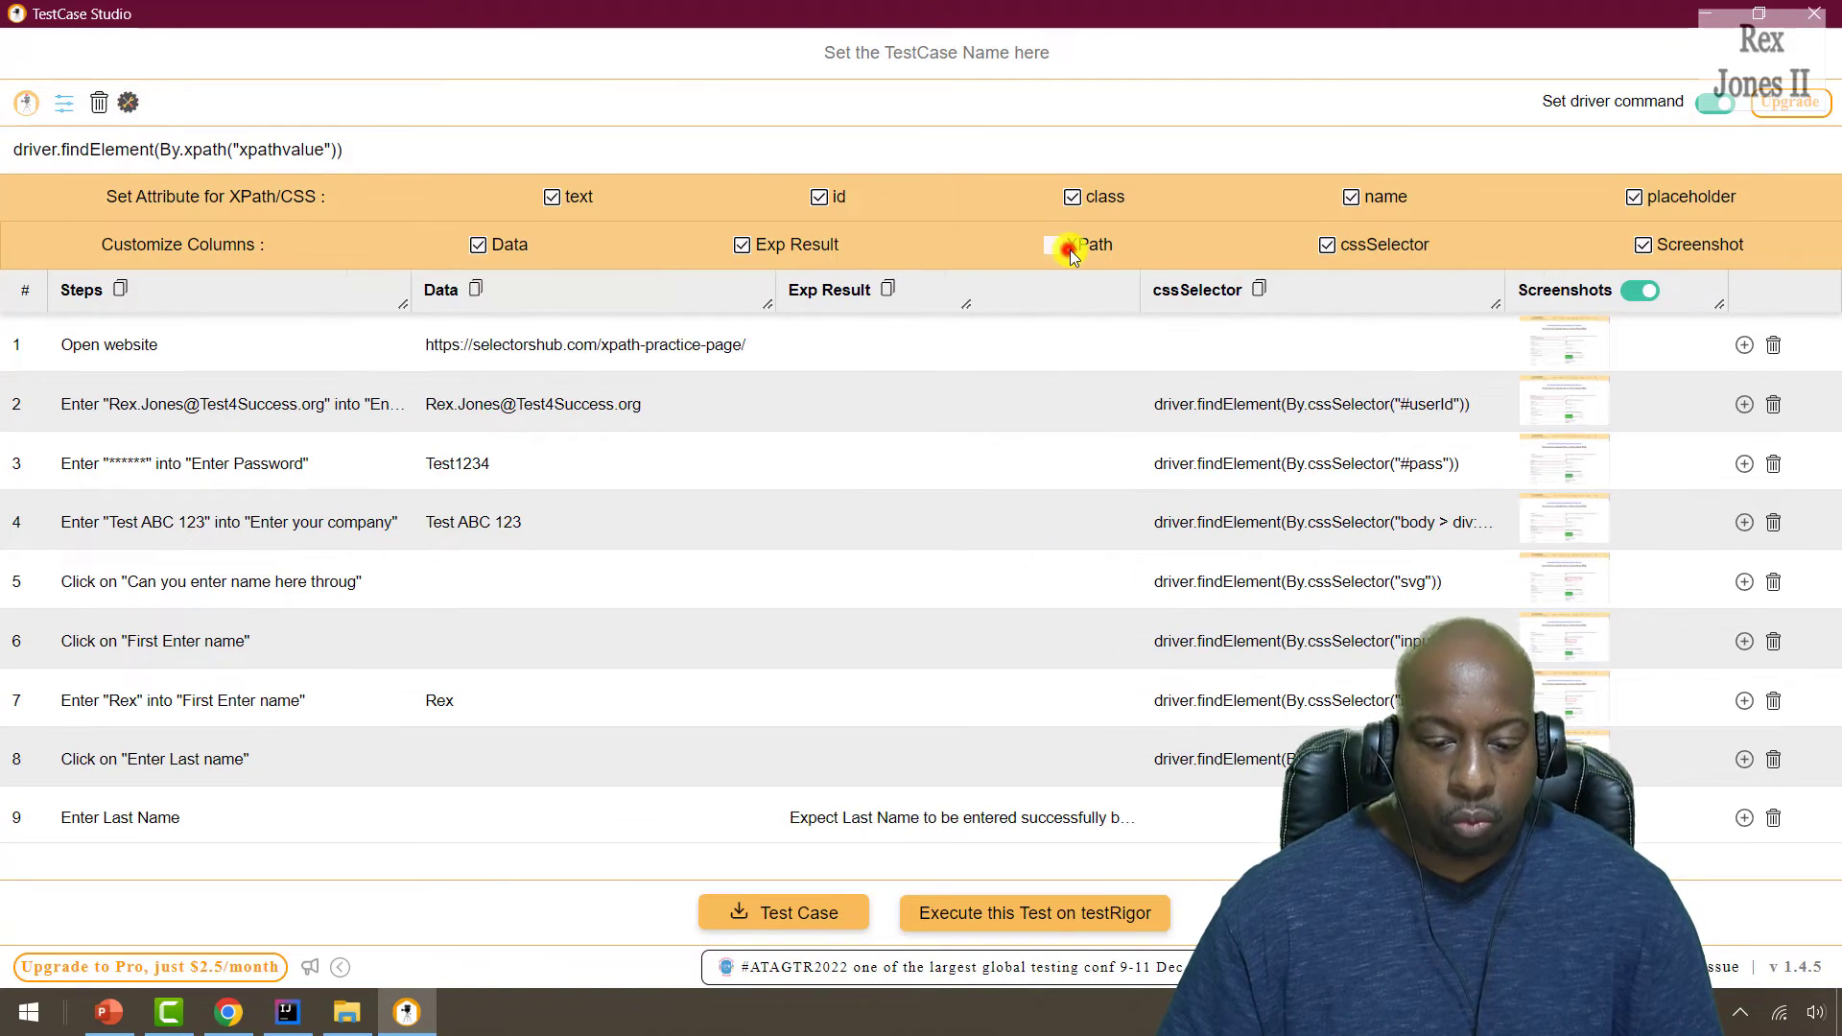
{"action": "left_click", "coordinate": [1329, 245]}
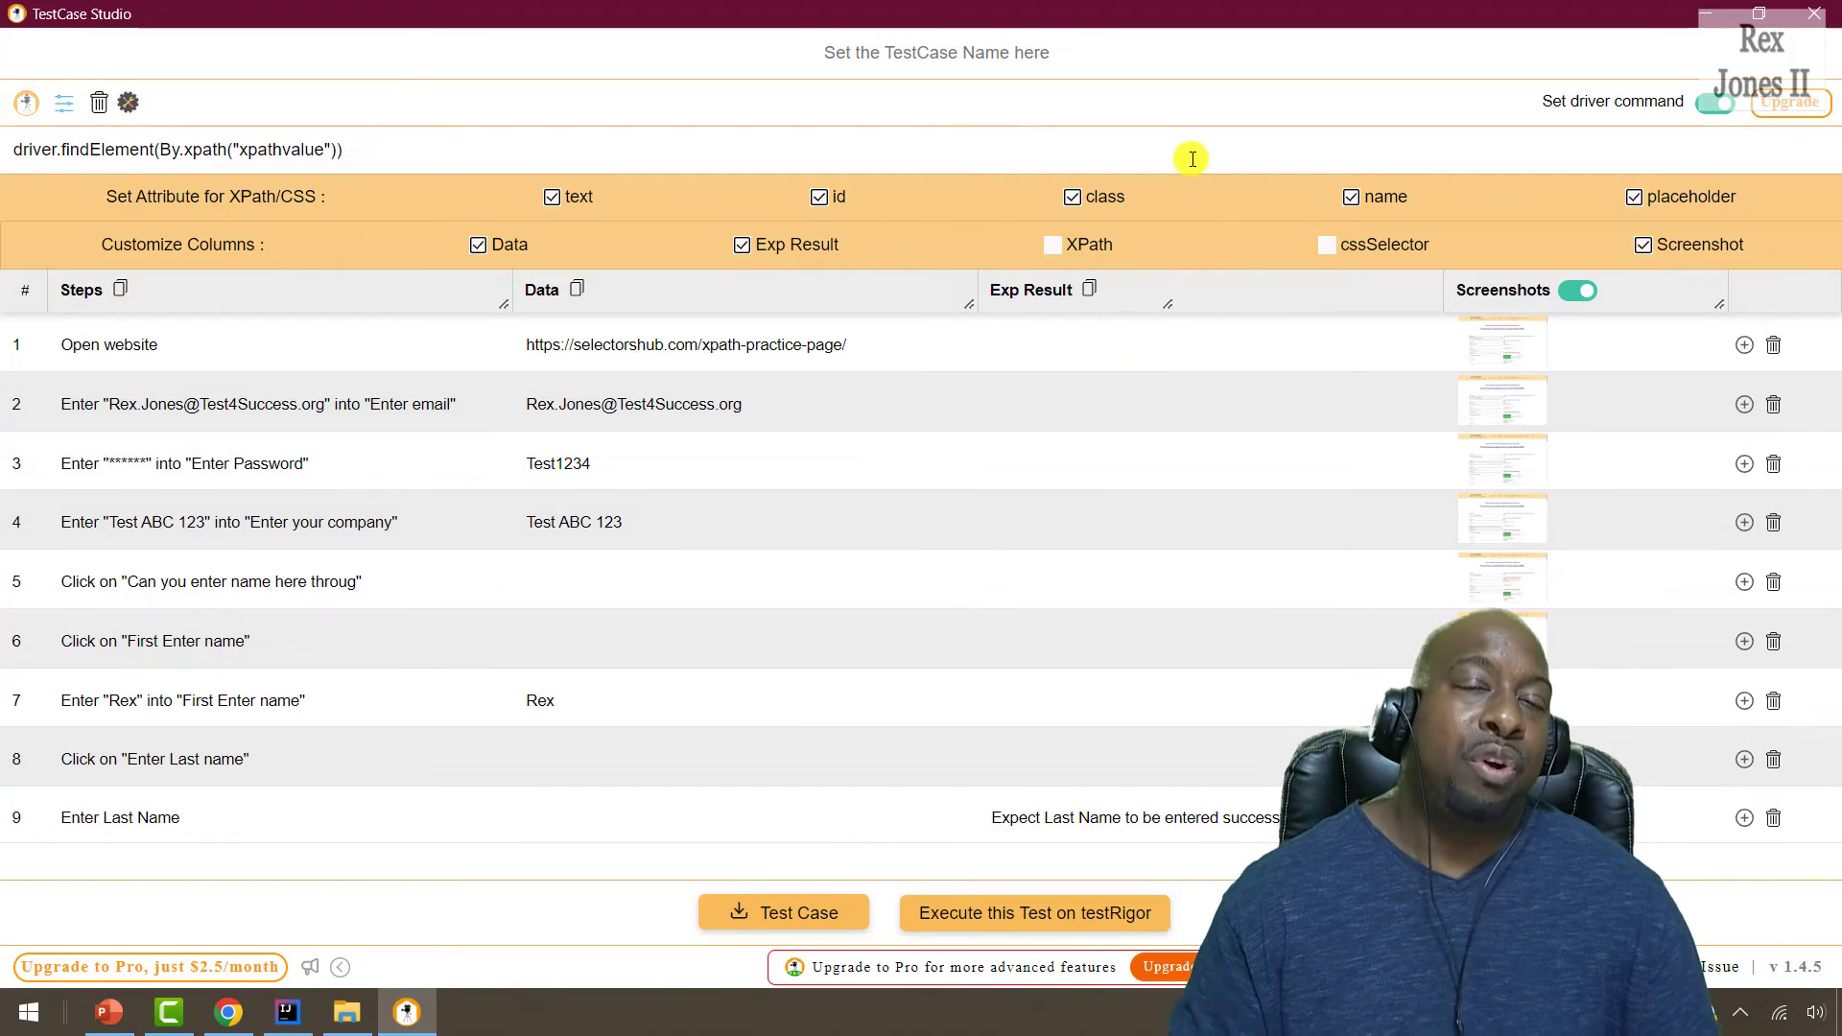
{"action": "mouse_move", "coordinate": [1193, 159]}
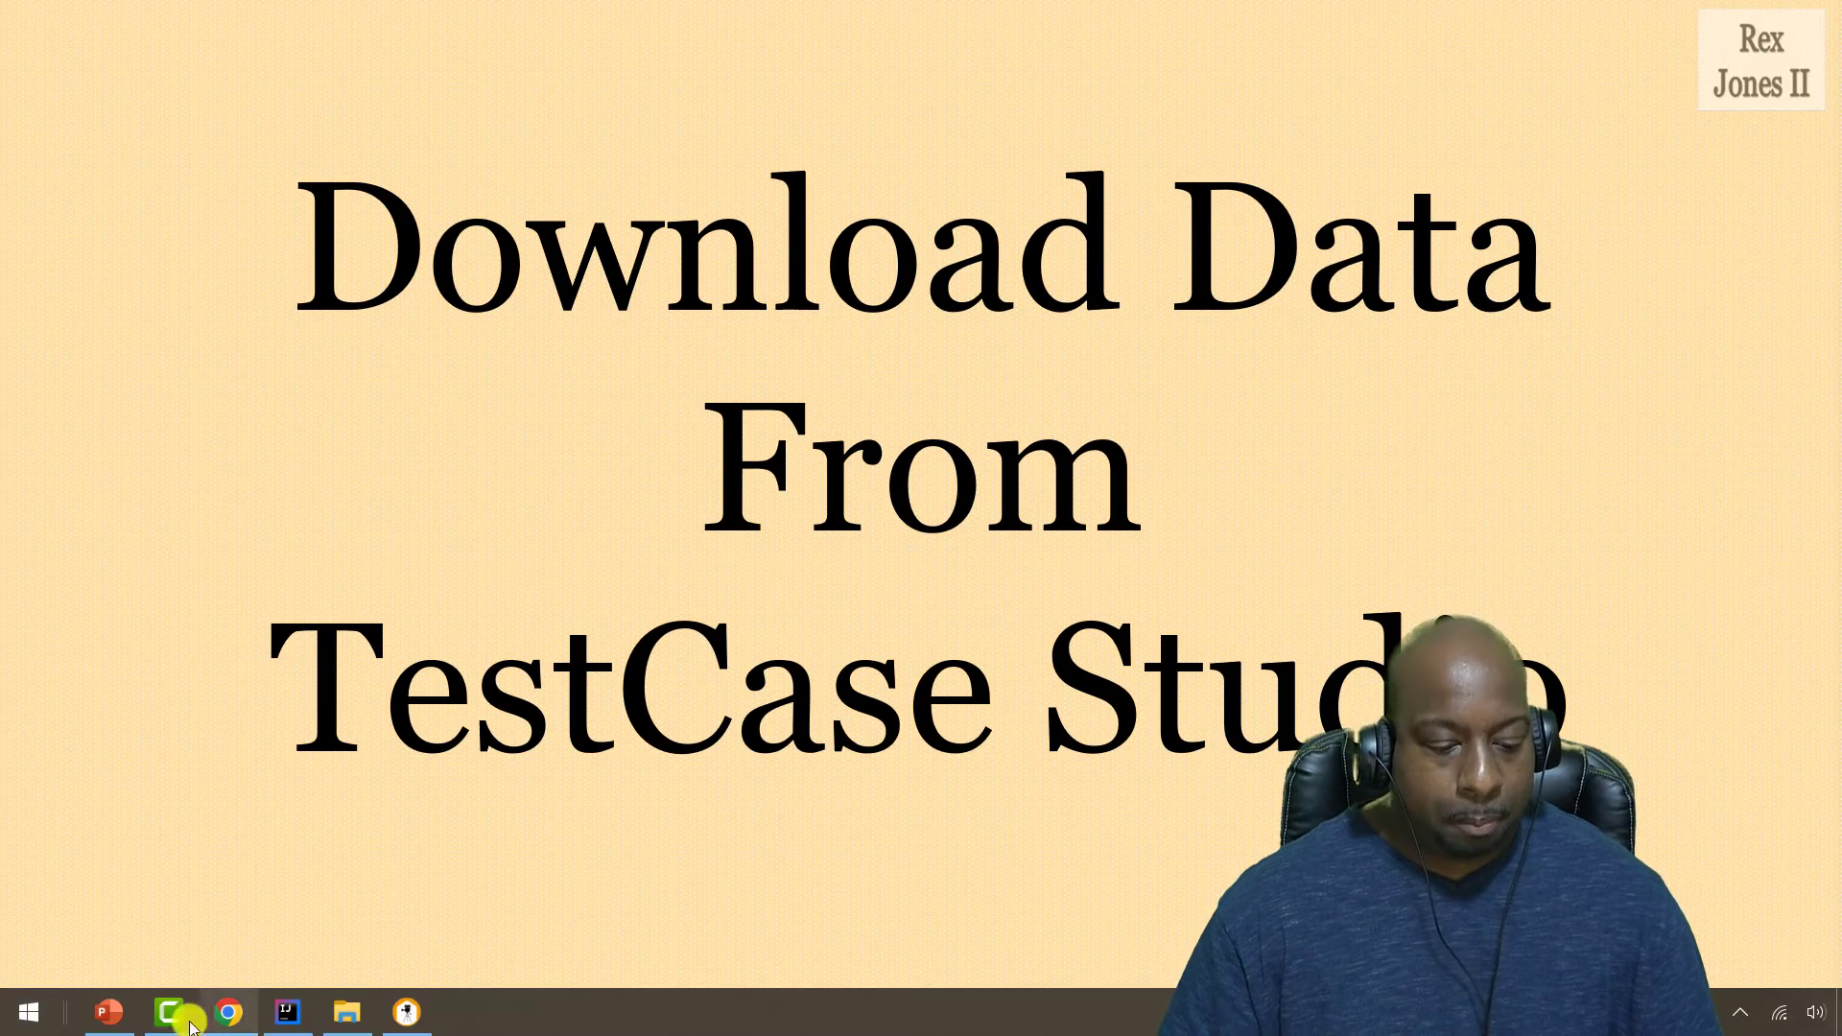
Bring TestCase Studio back in front after the Download Data From TestCase Studio slide.
{"action": "left_click", "coordinate": [413, 1013]}
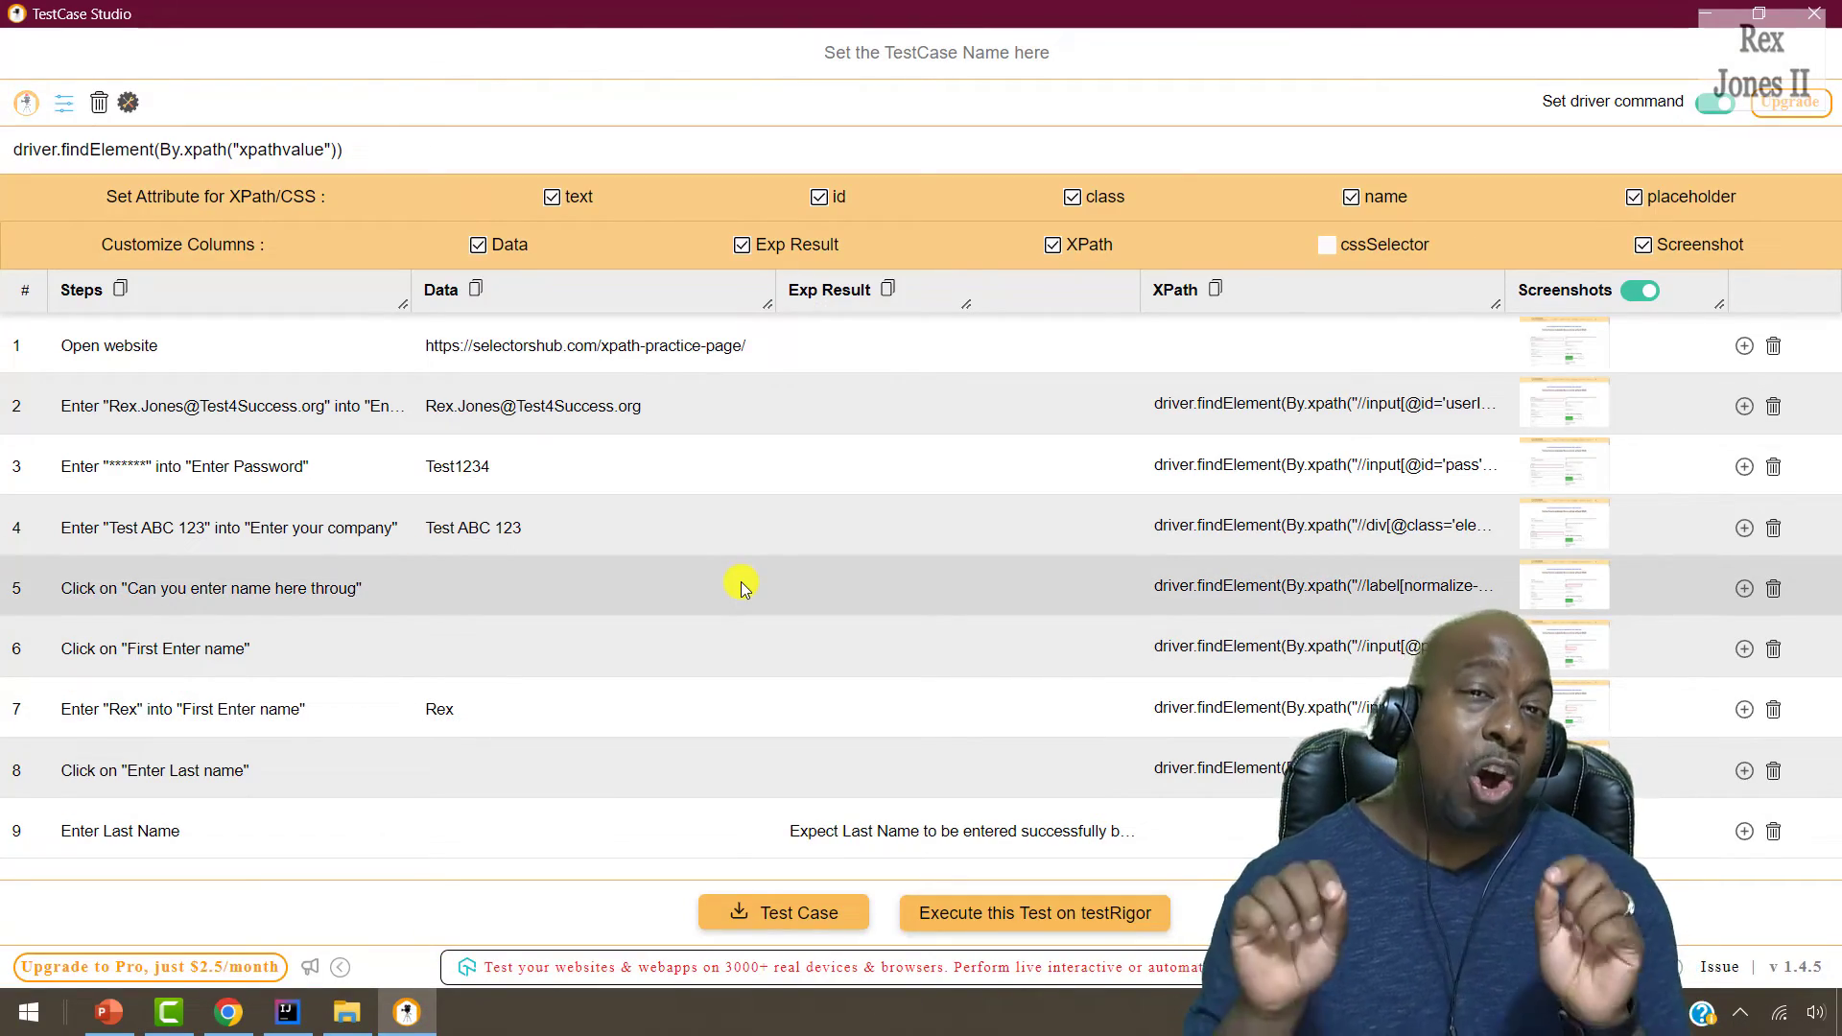
Download the test case as a csv and screenshots zip, then view them in Downloads.
{"action": "left_click", "coordinate": [823, 923]}
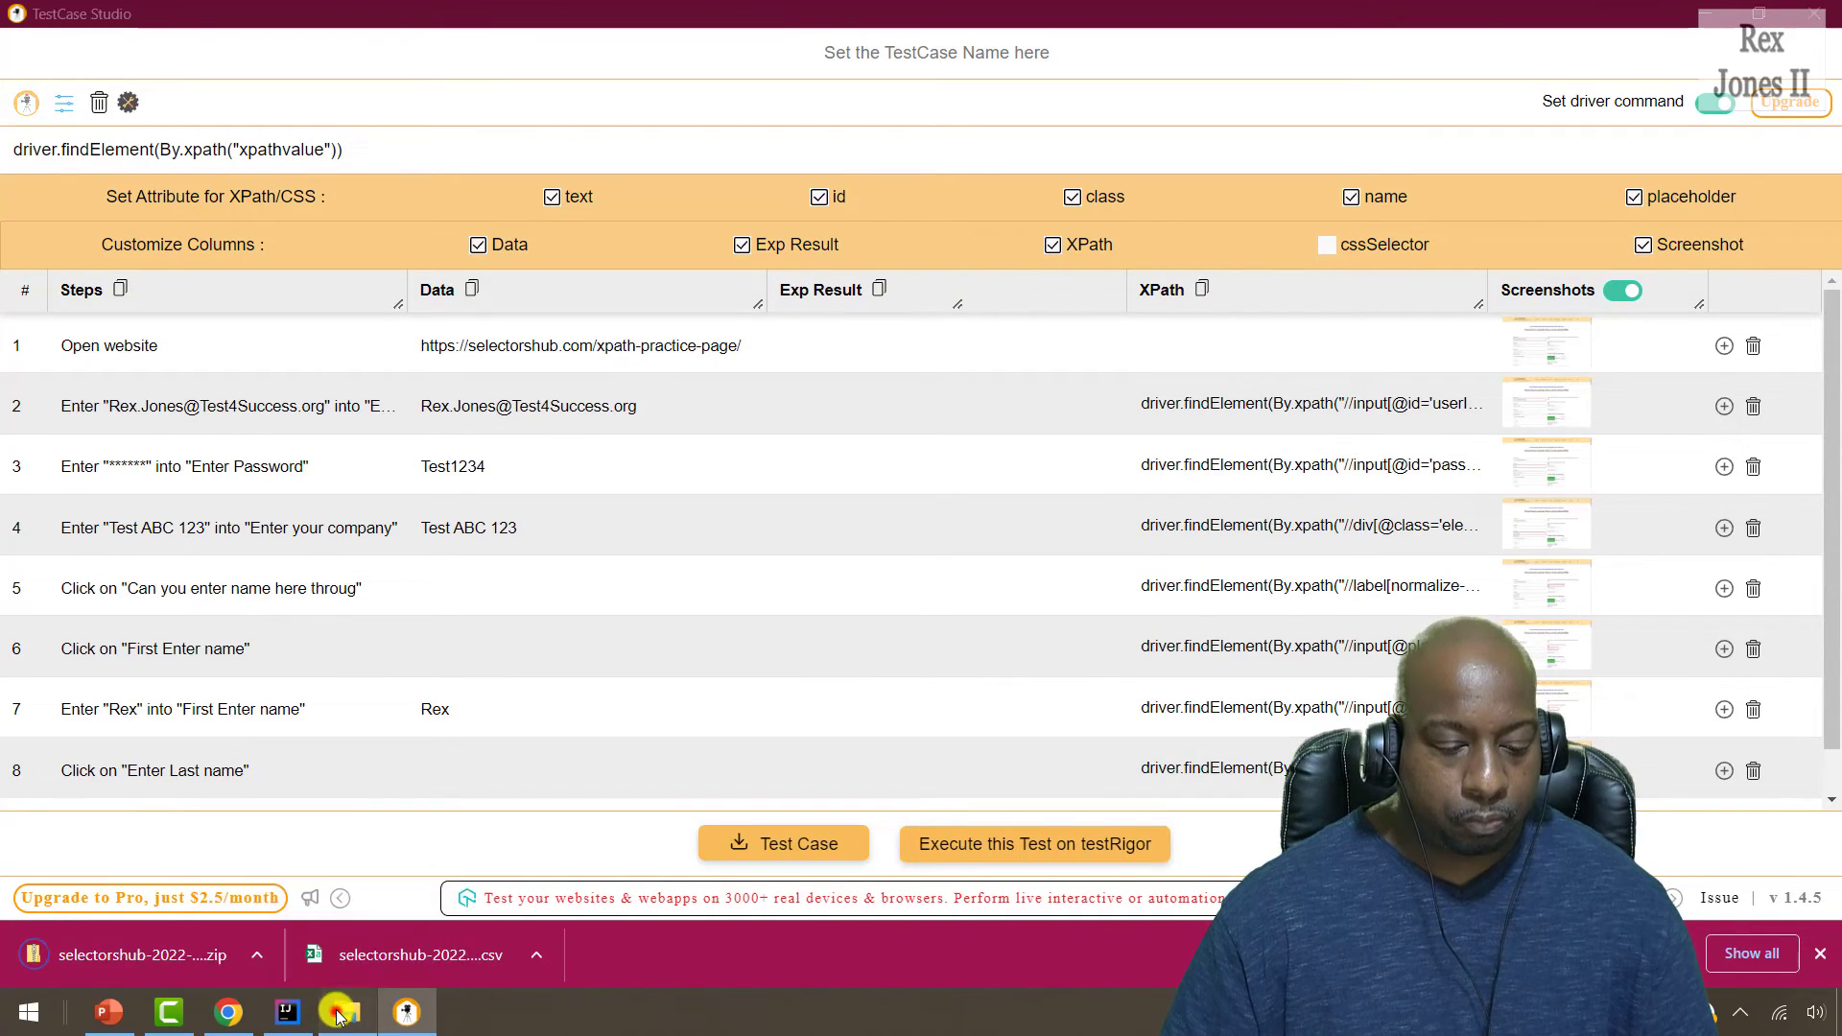
{"action": "left_click", "coordinate": [340, 1012]}
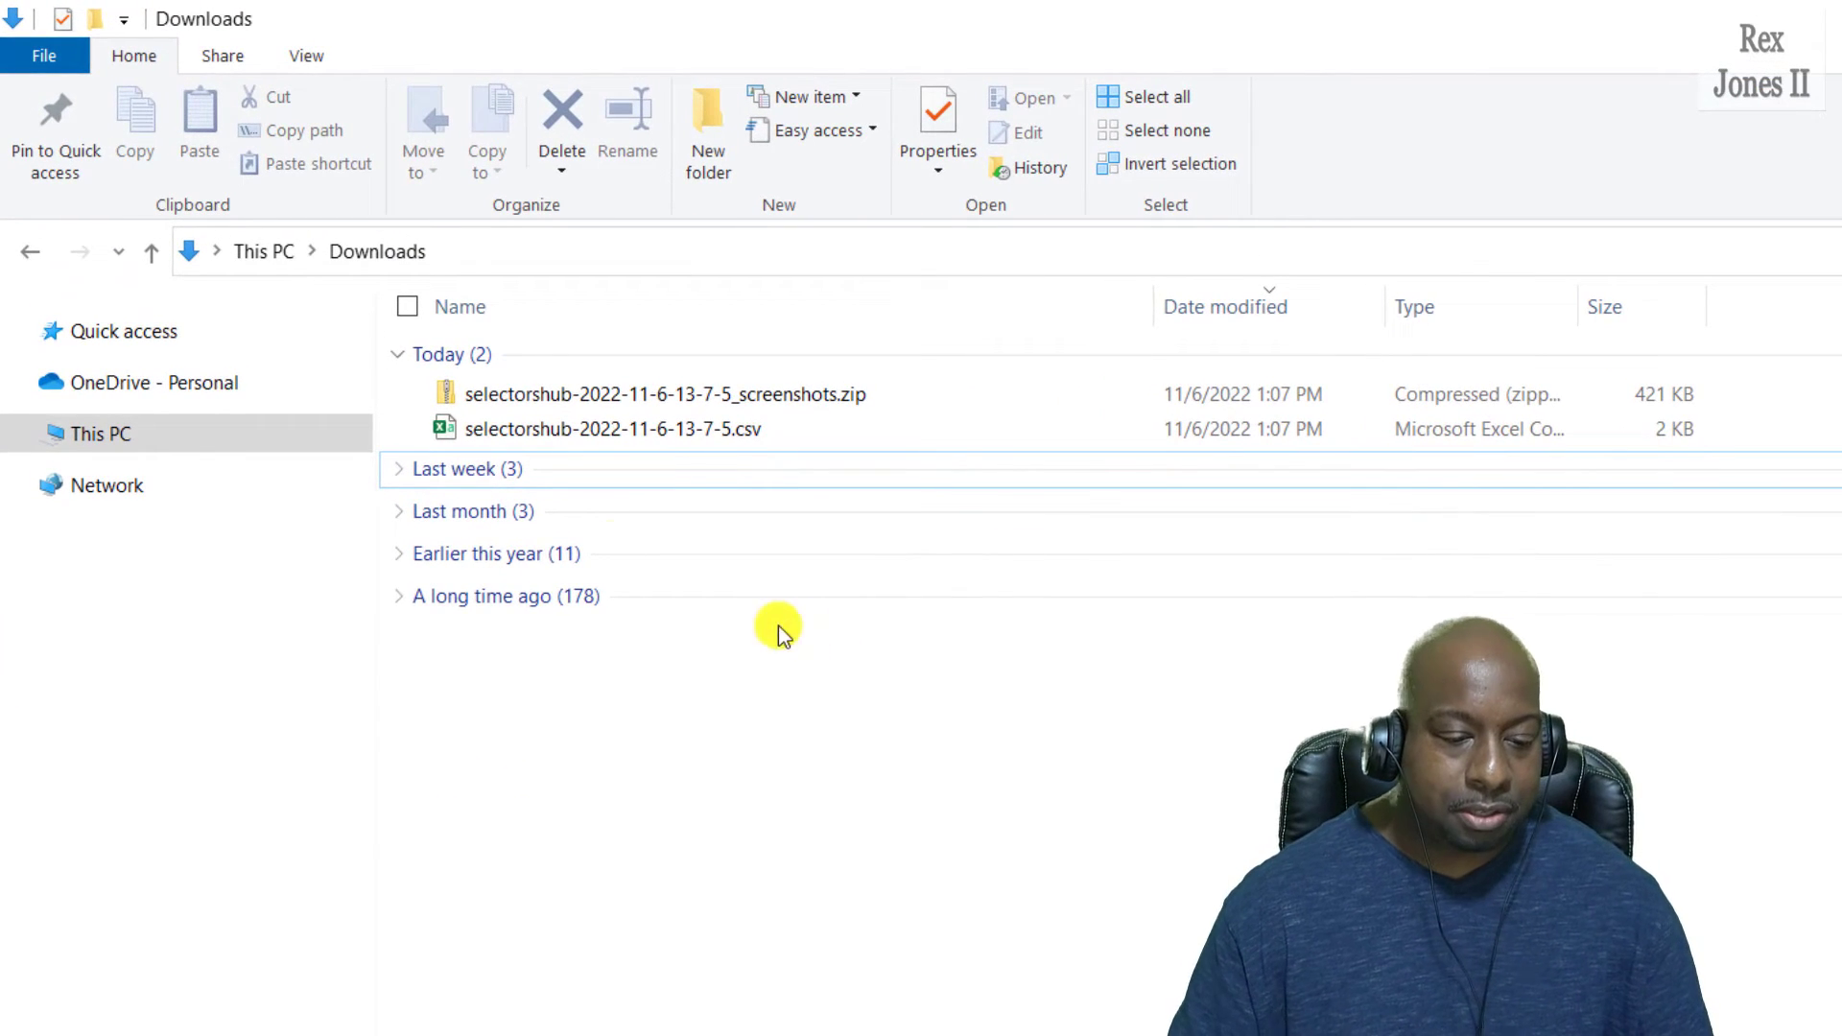
Open the screenshots zip, widen its Name column, and open 8-Click on Enter Last name.jpg.
{"action": "left_click", "coordinate": [679, 390]}
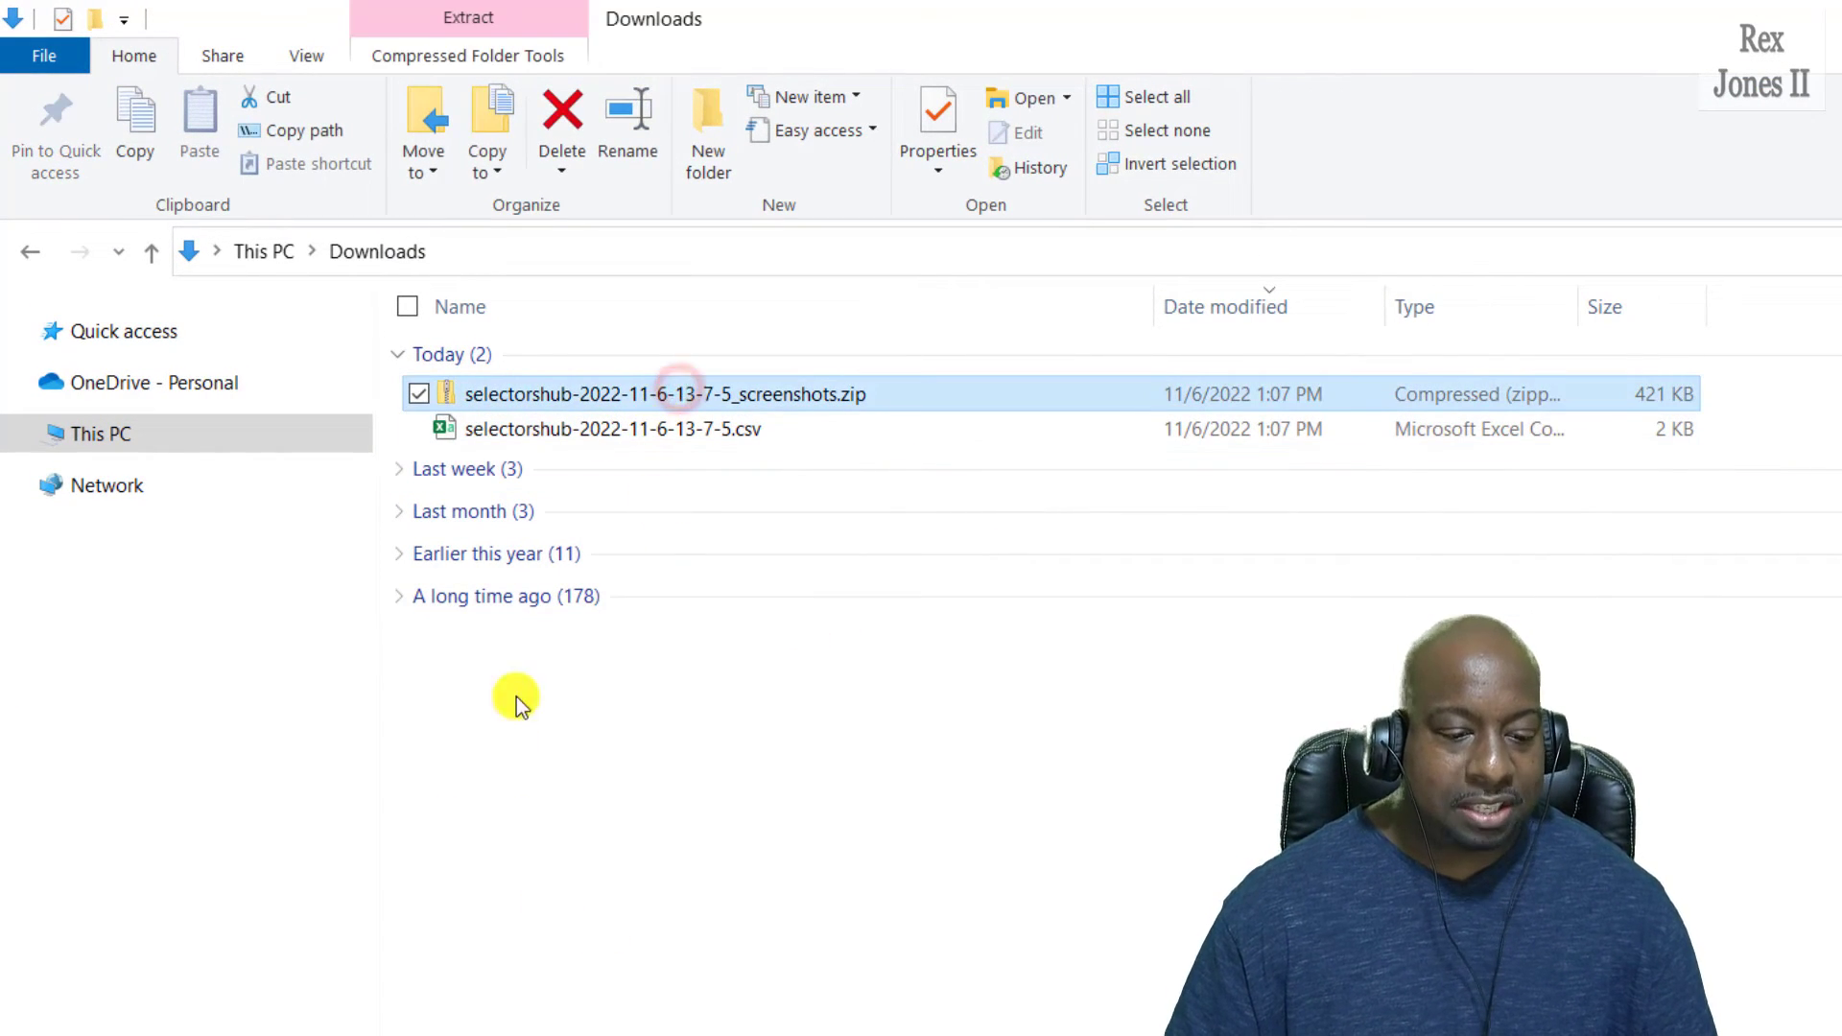
{"action": "left_click", "coordinate": [628, 428]}
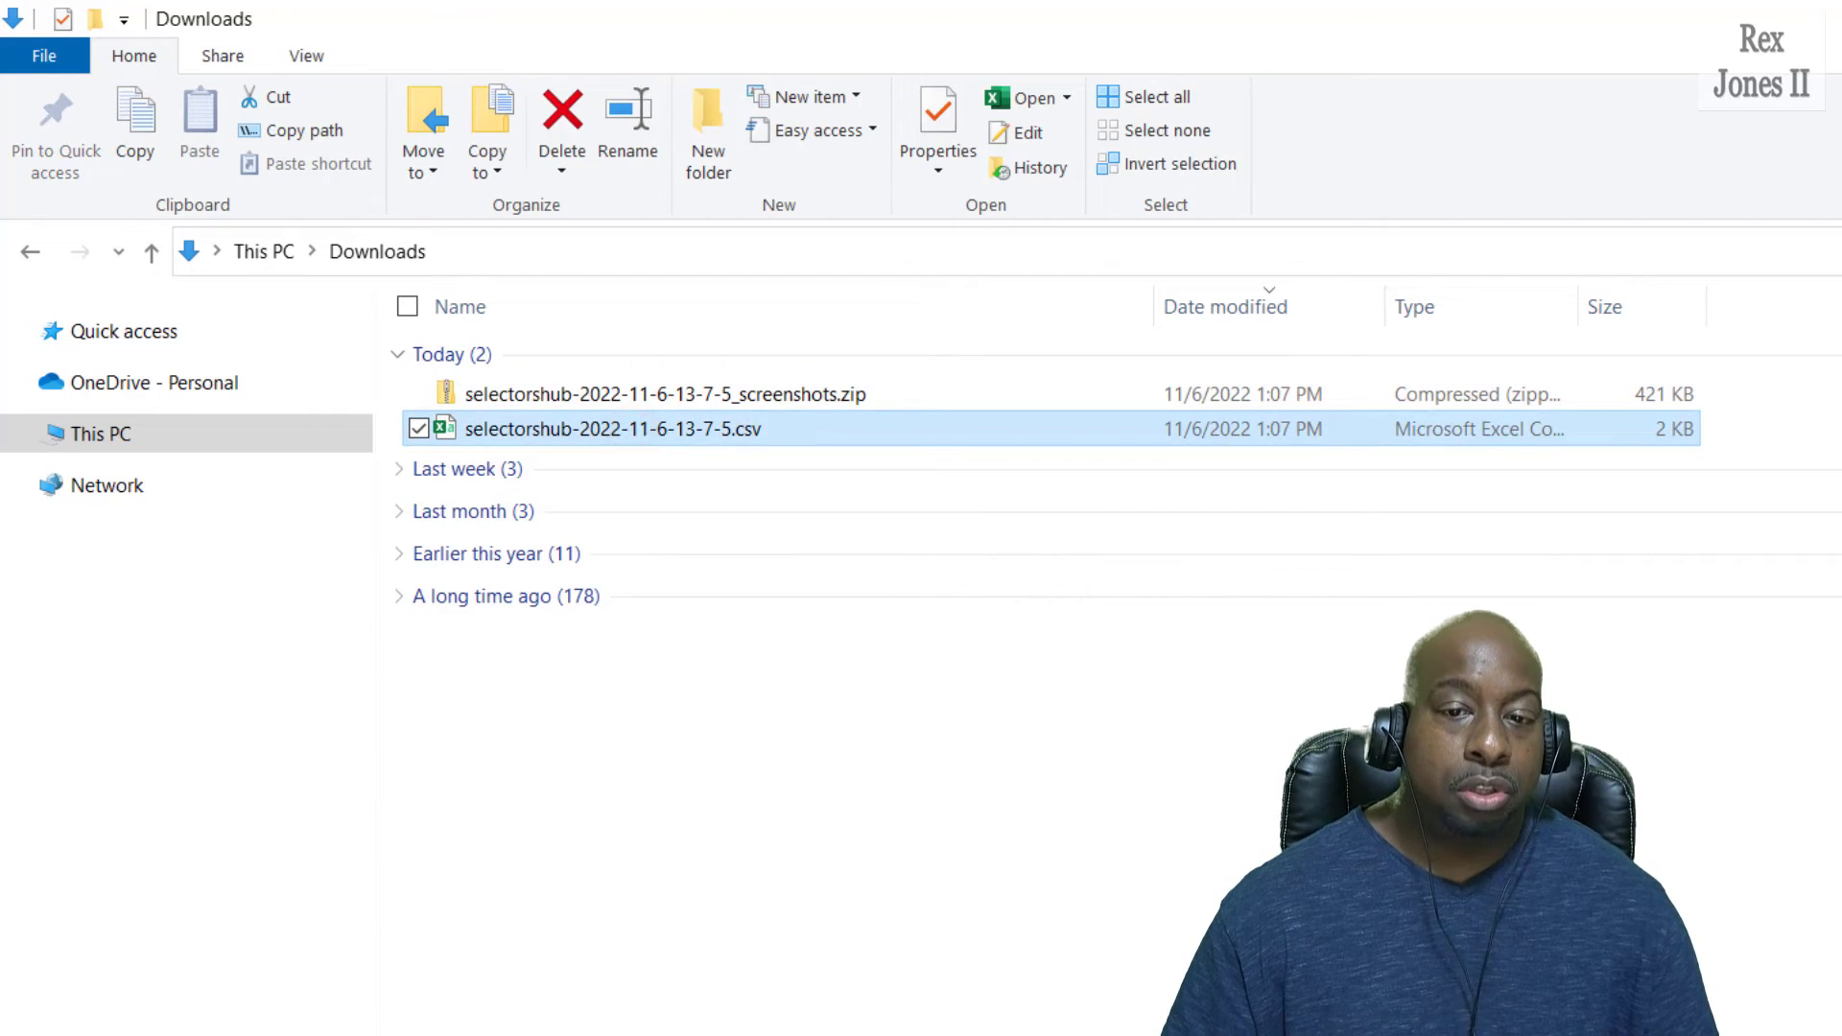
{"action": "left_click", "coordinate": [710, 391]}
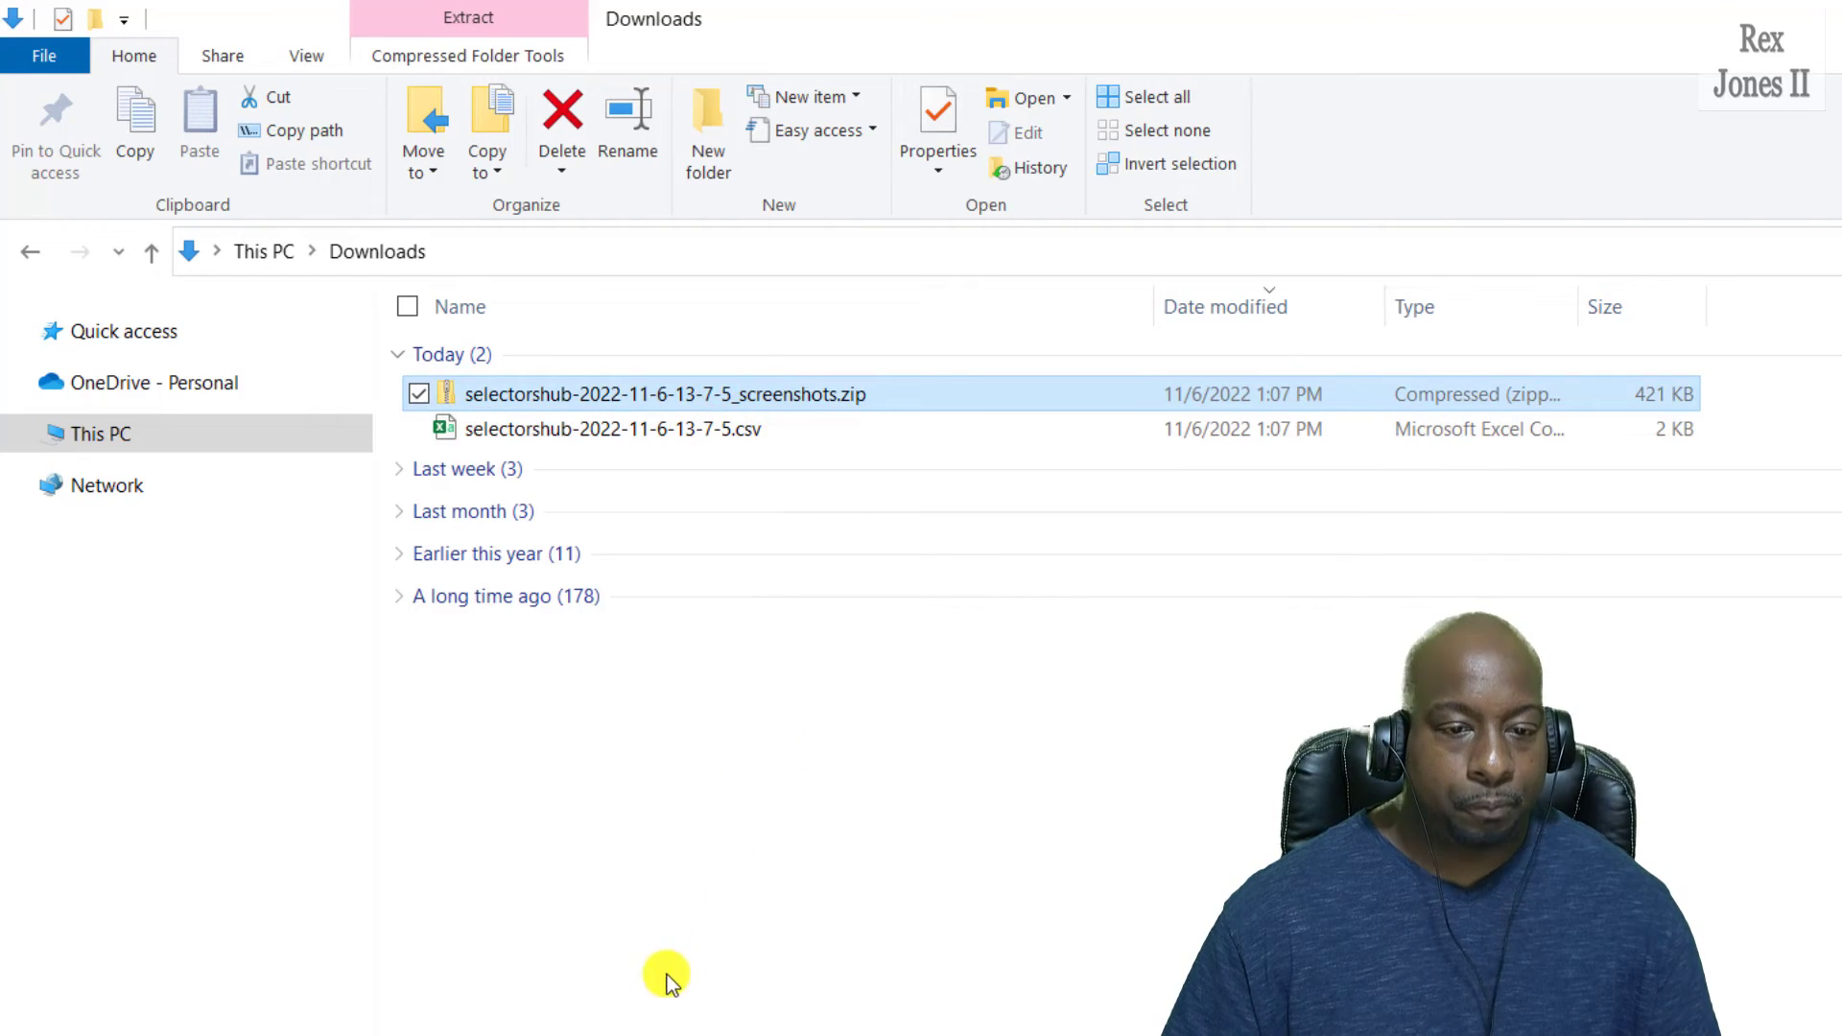
{"action": "left_click", "coordinate": [457, 395]}
{"action": "double_click", "coordinate": [456, 394]}
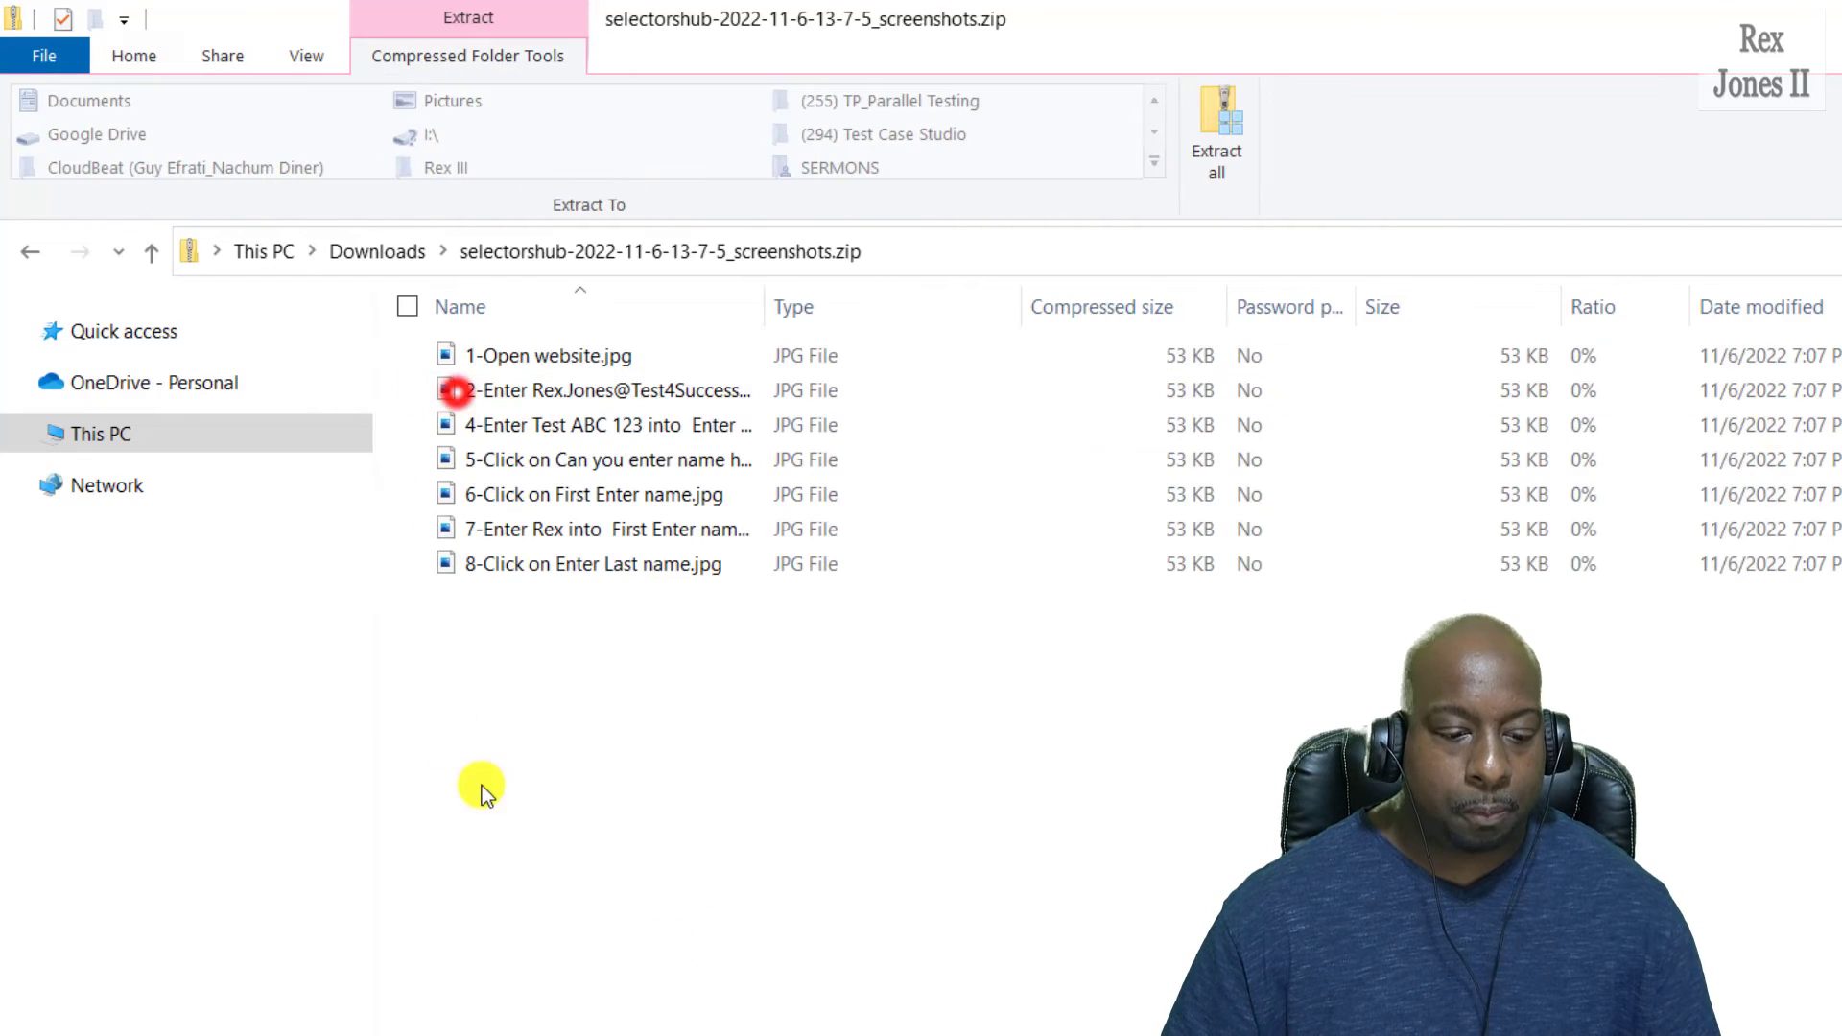
{"action": "left_click_drag", "start_coordinate": [796, 307], "coordinate": [1083, 306]}
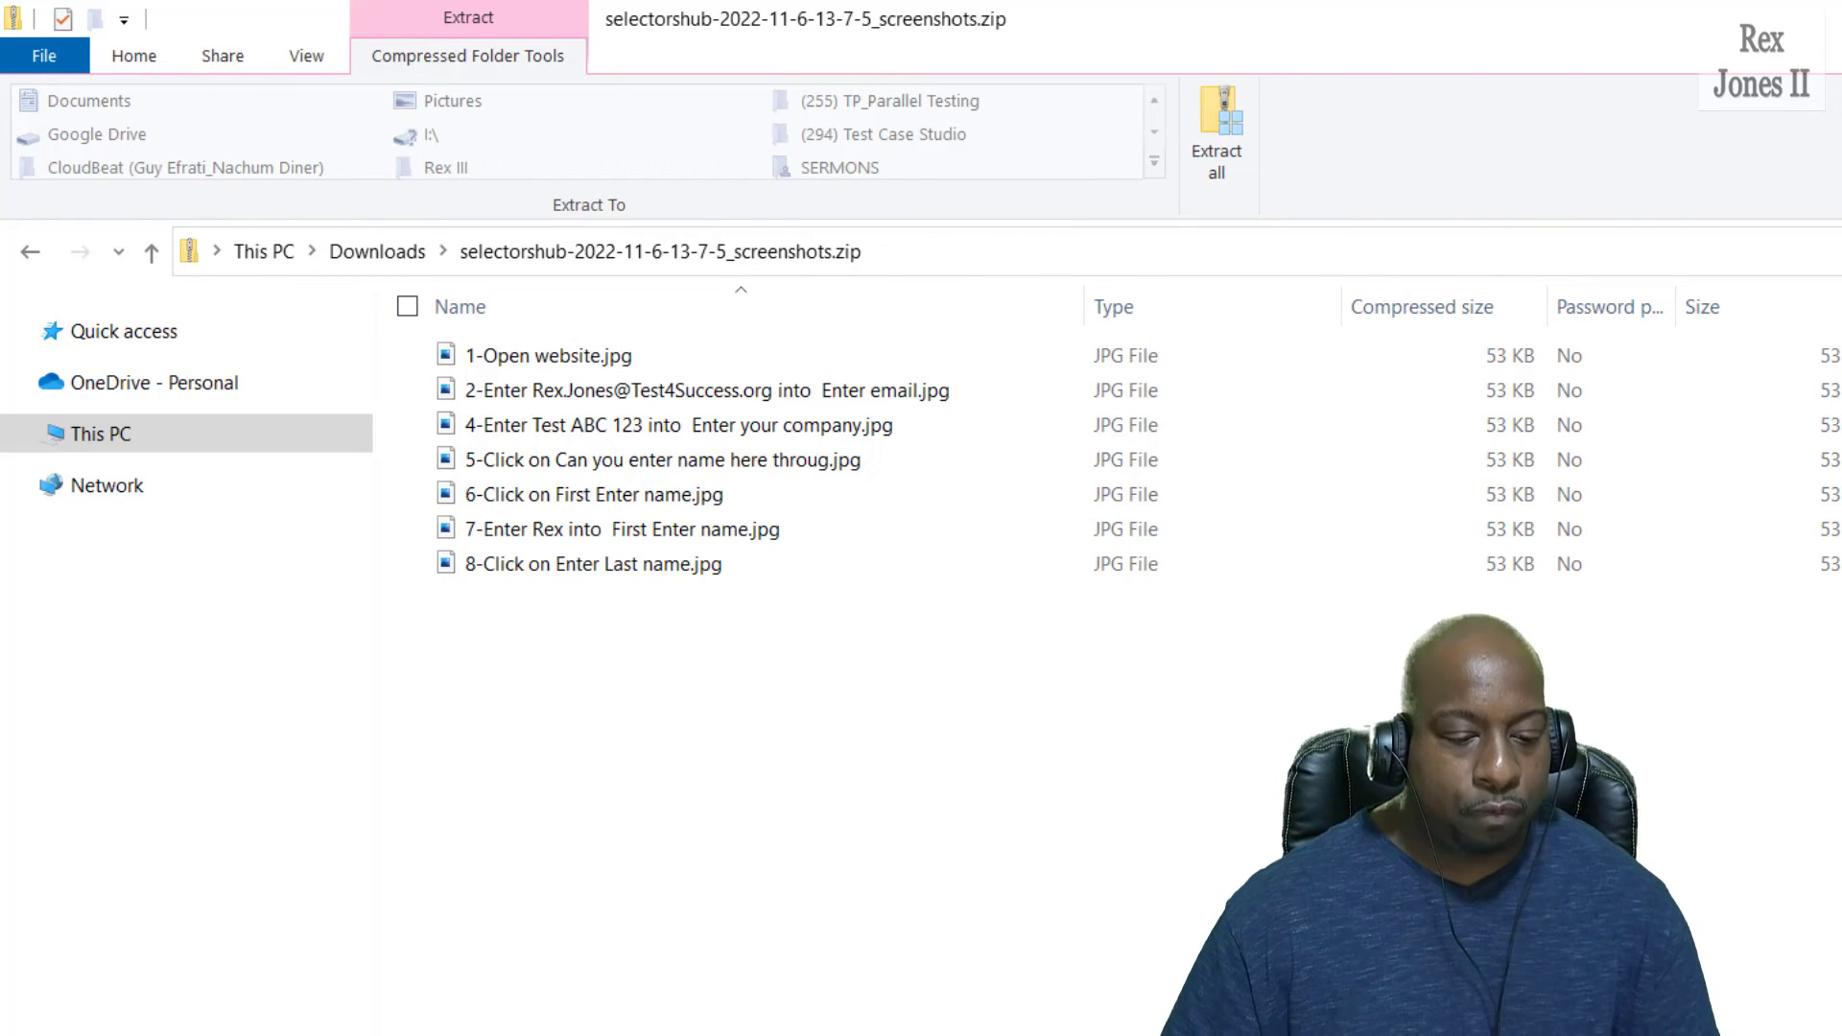
{"action": "left_click", "coordinate": [566, 564]}
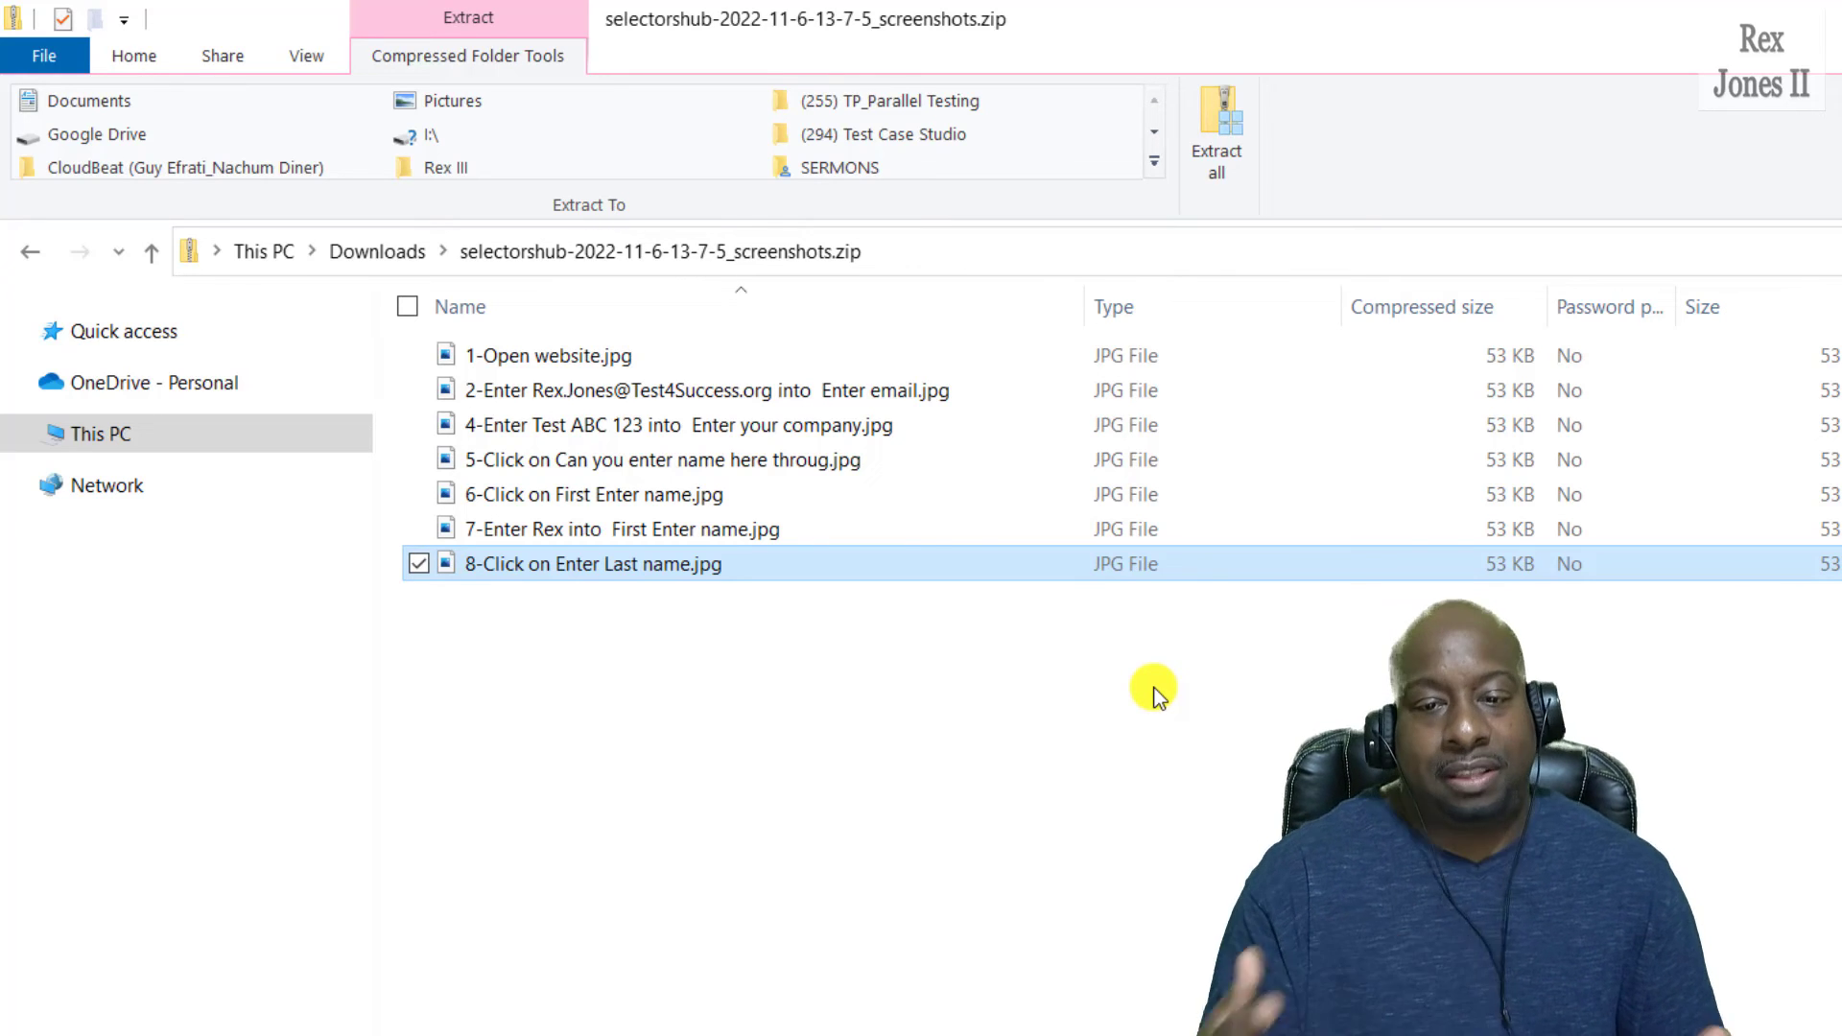
{"action": "double_click", "coordinate": [493, 557]}
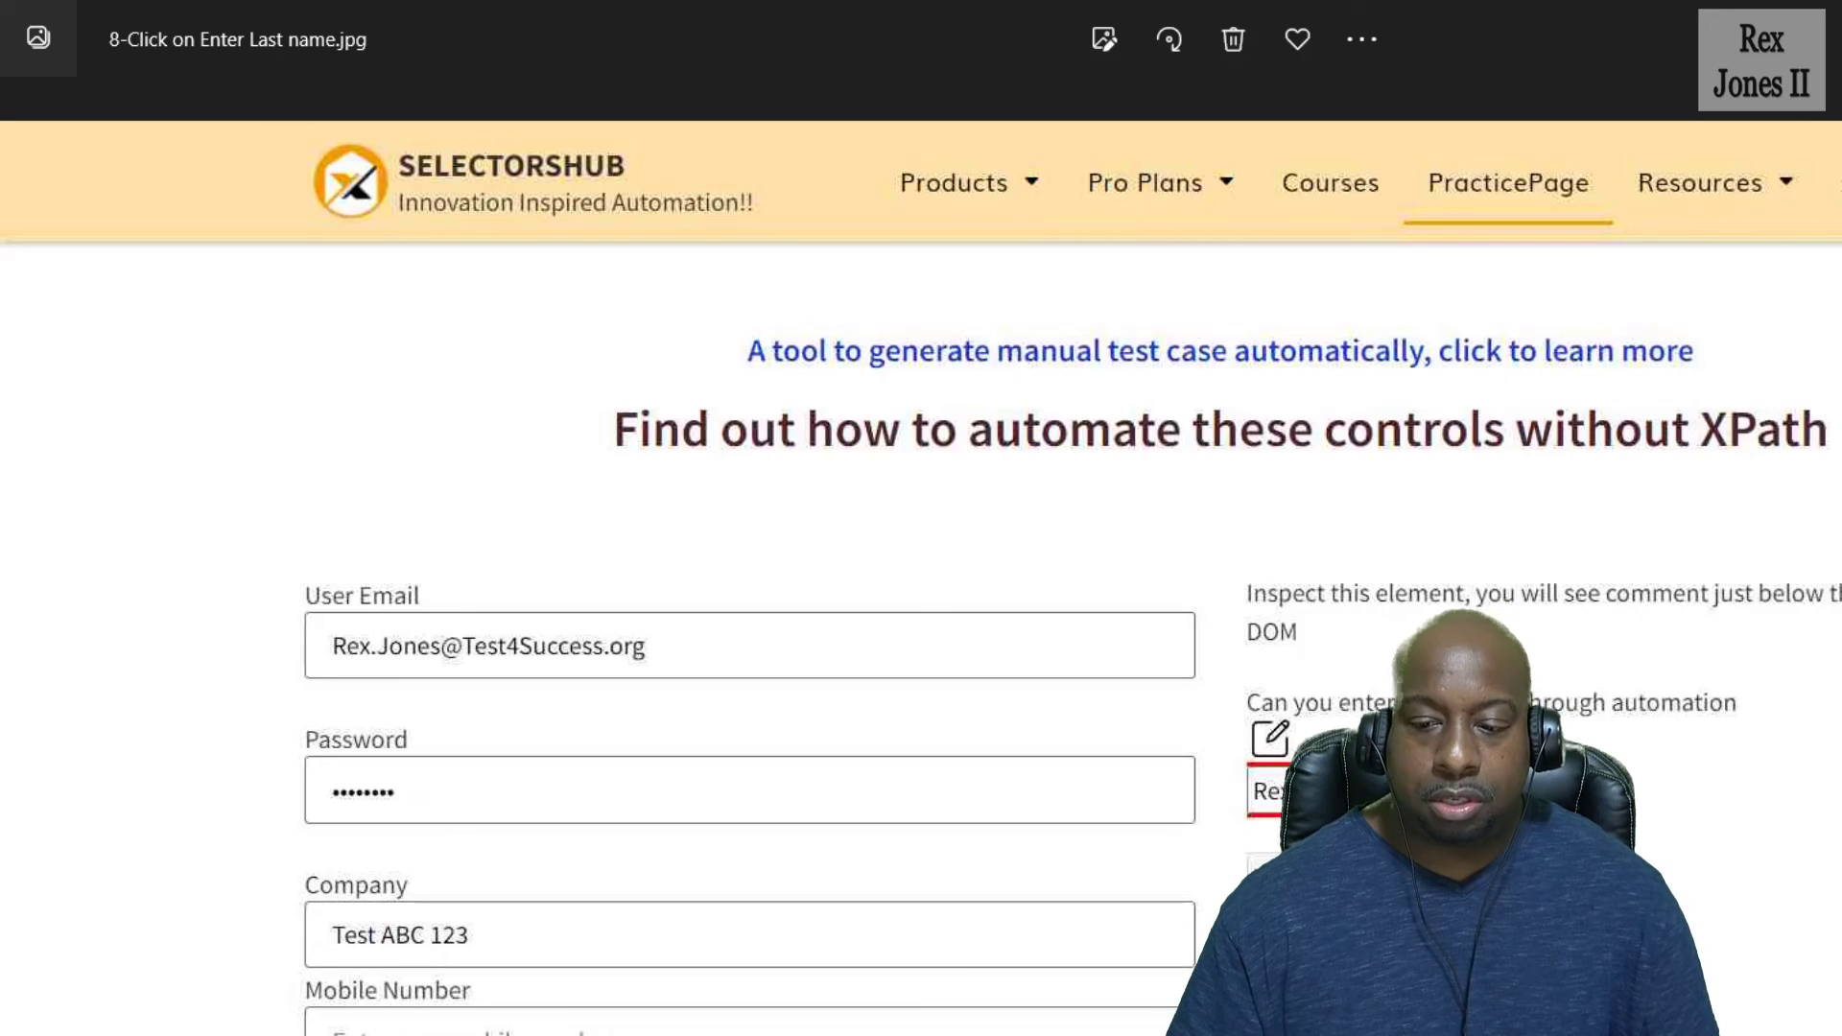
Close the Enter Last name screenshot in Photos.
{"action": "key", "text": "alt+F4"}
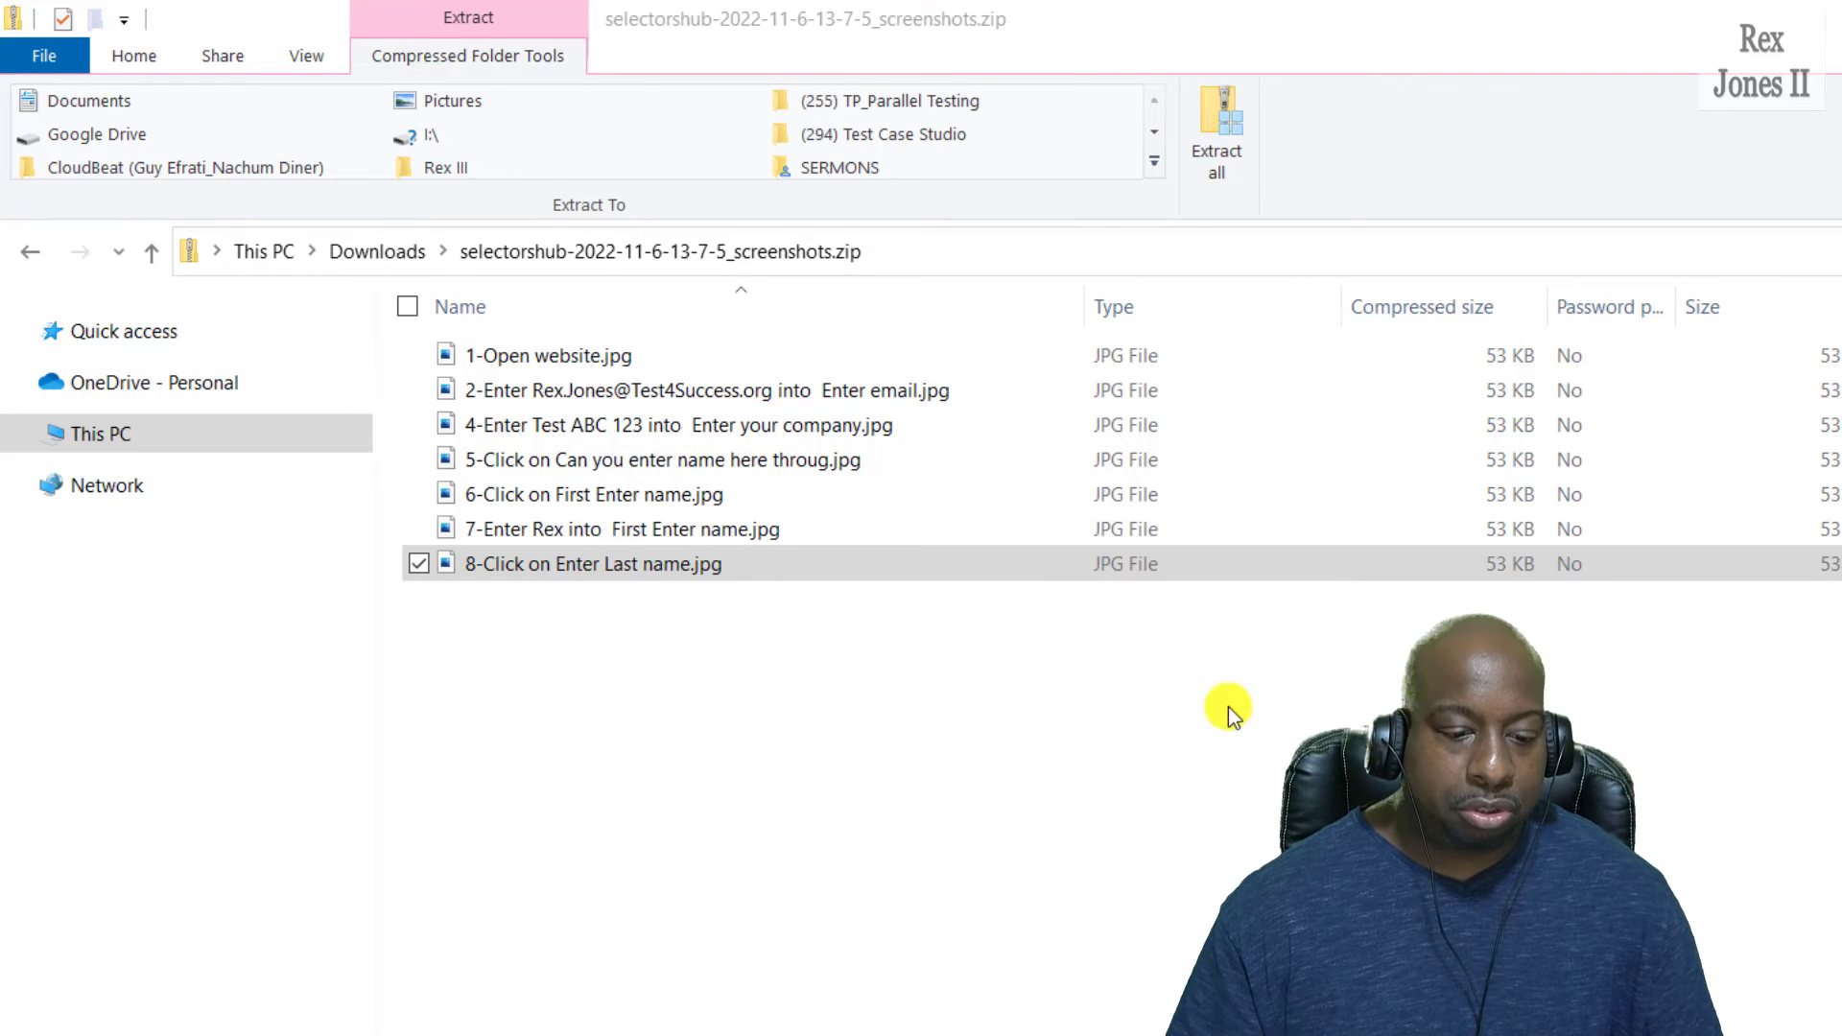
{"action": "left_click", "coordinate": [153, 254]}
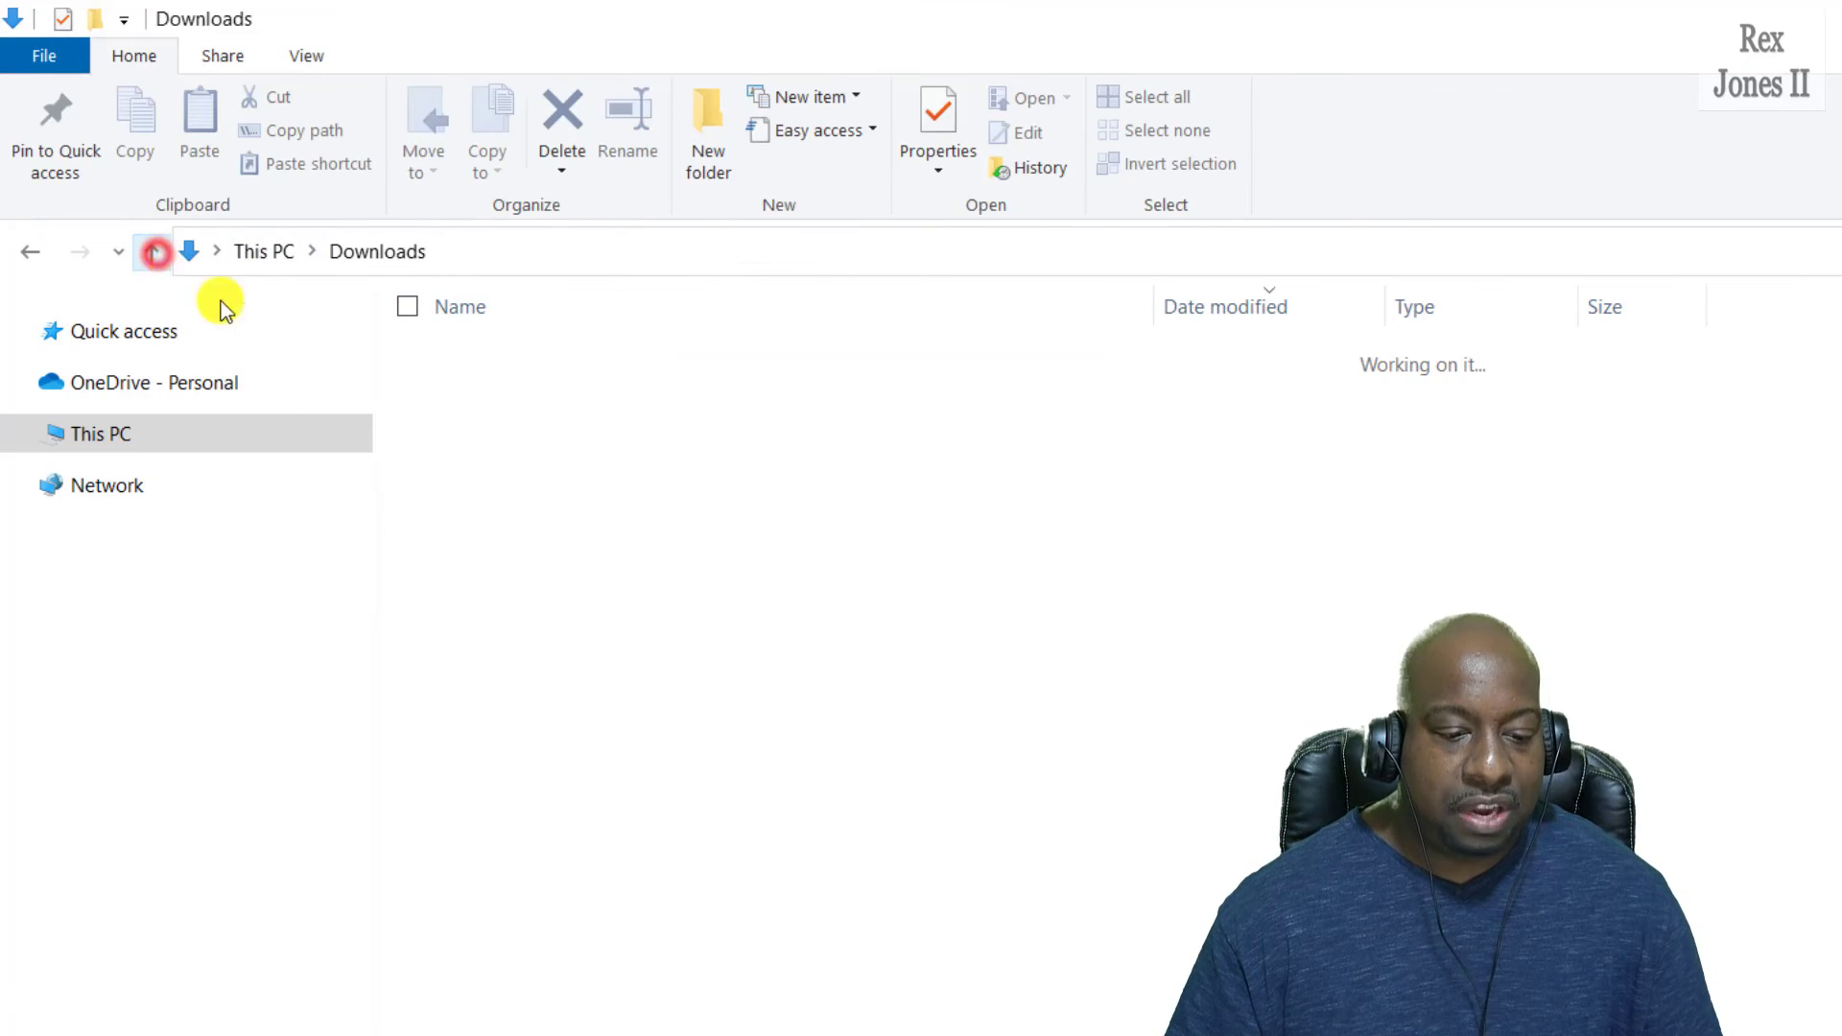
{"action": "double_click", "coordinate": [547, 395]}
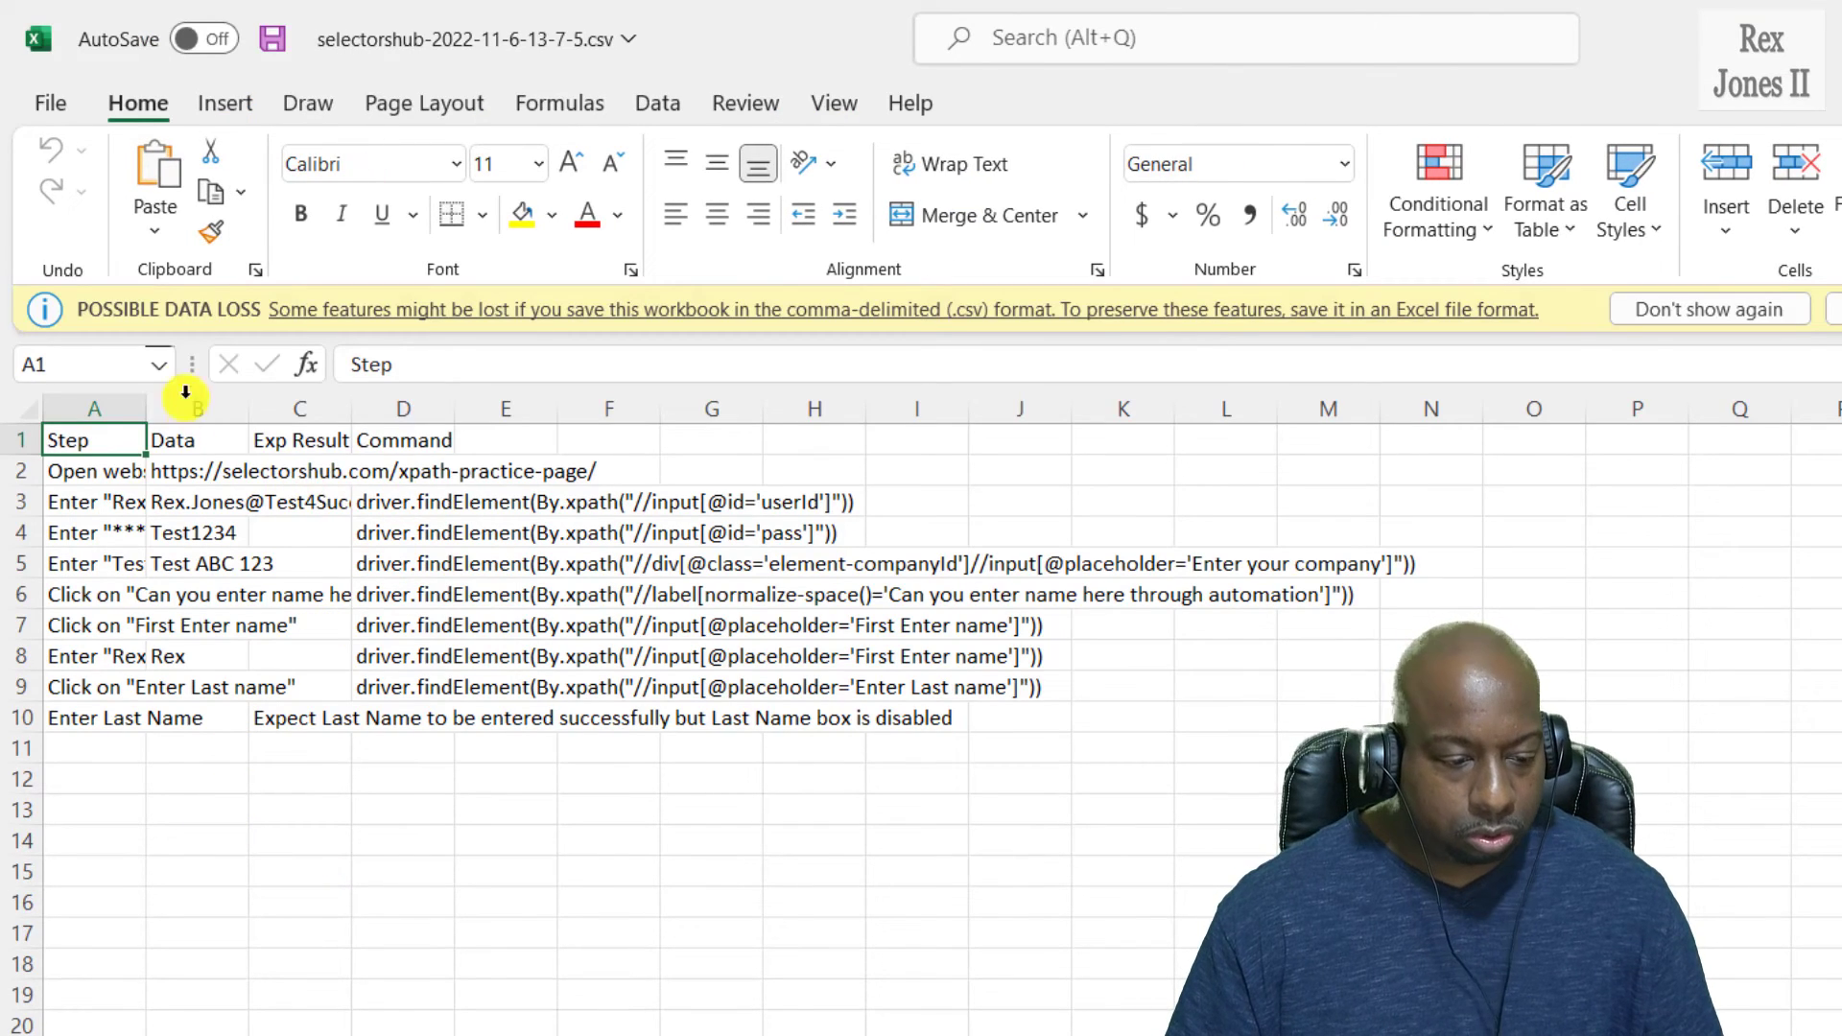
{"action": "double_click", "coordinate": [146, 409]}
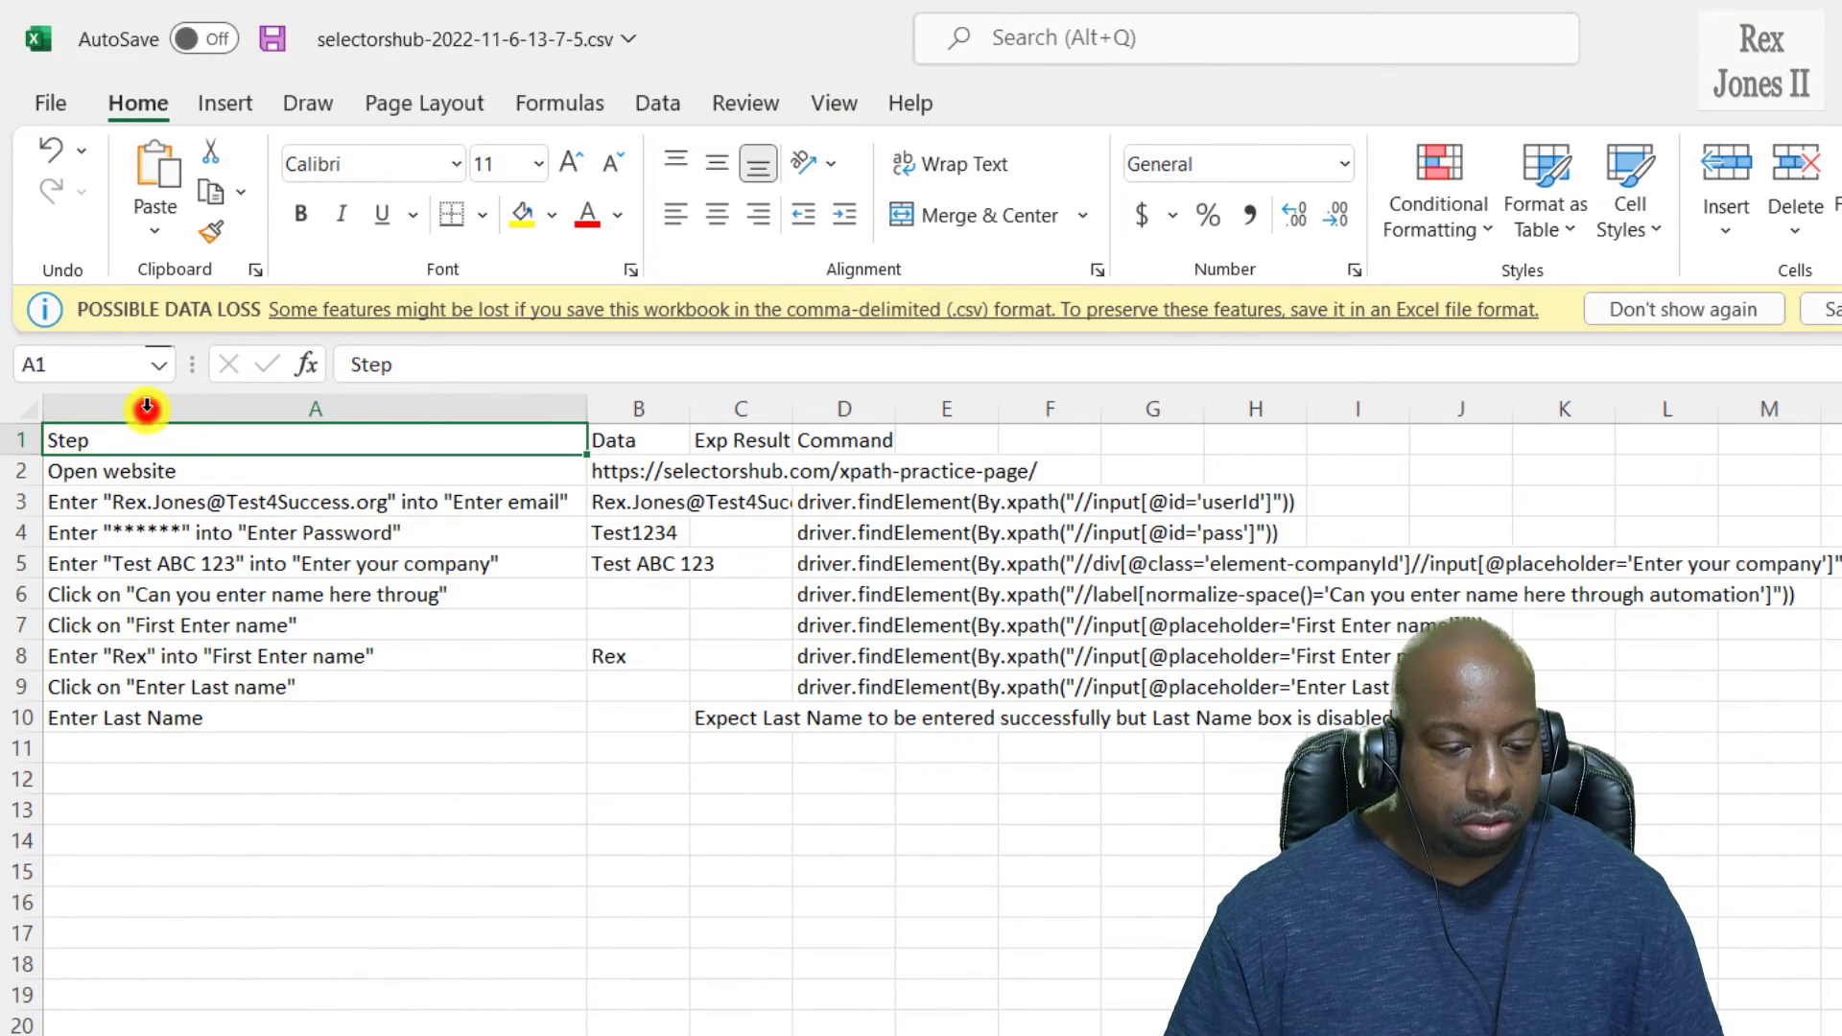
{"action": "double_click", "coordinate": [691, 404]}
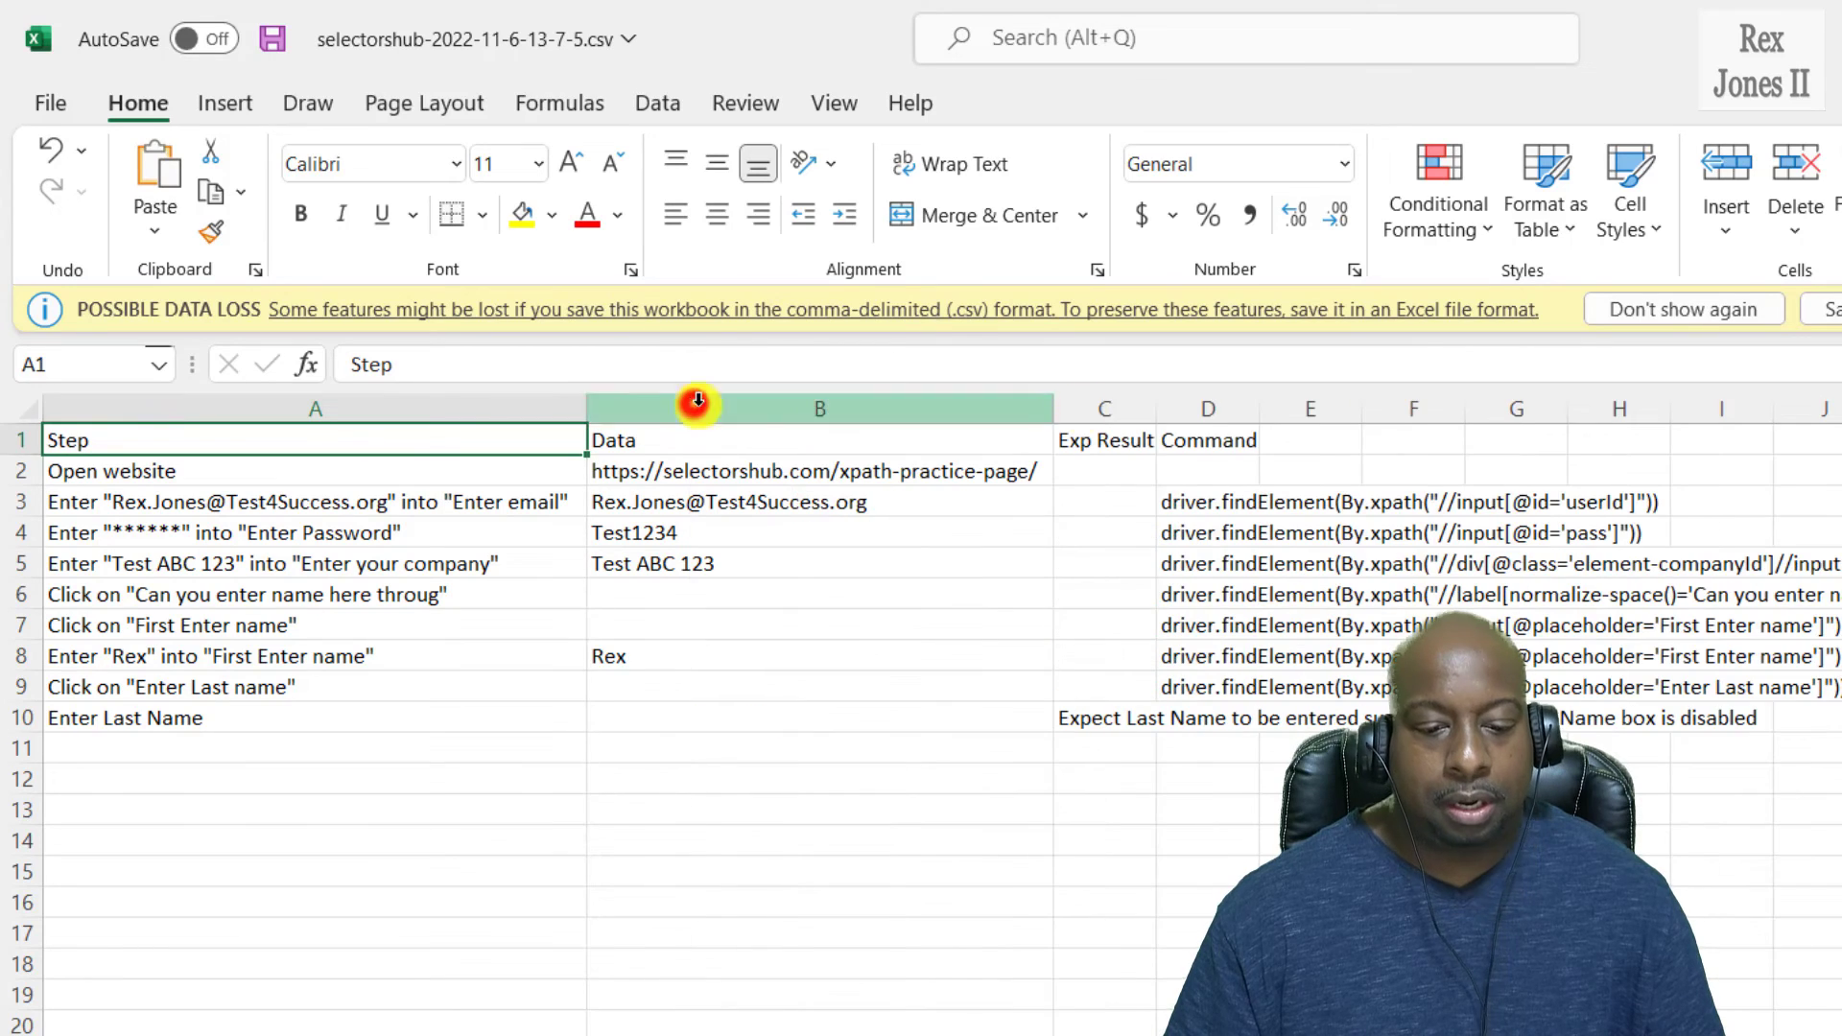
{"action": "double_click", "coordinate": [1154, 408]}
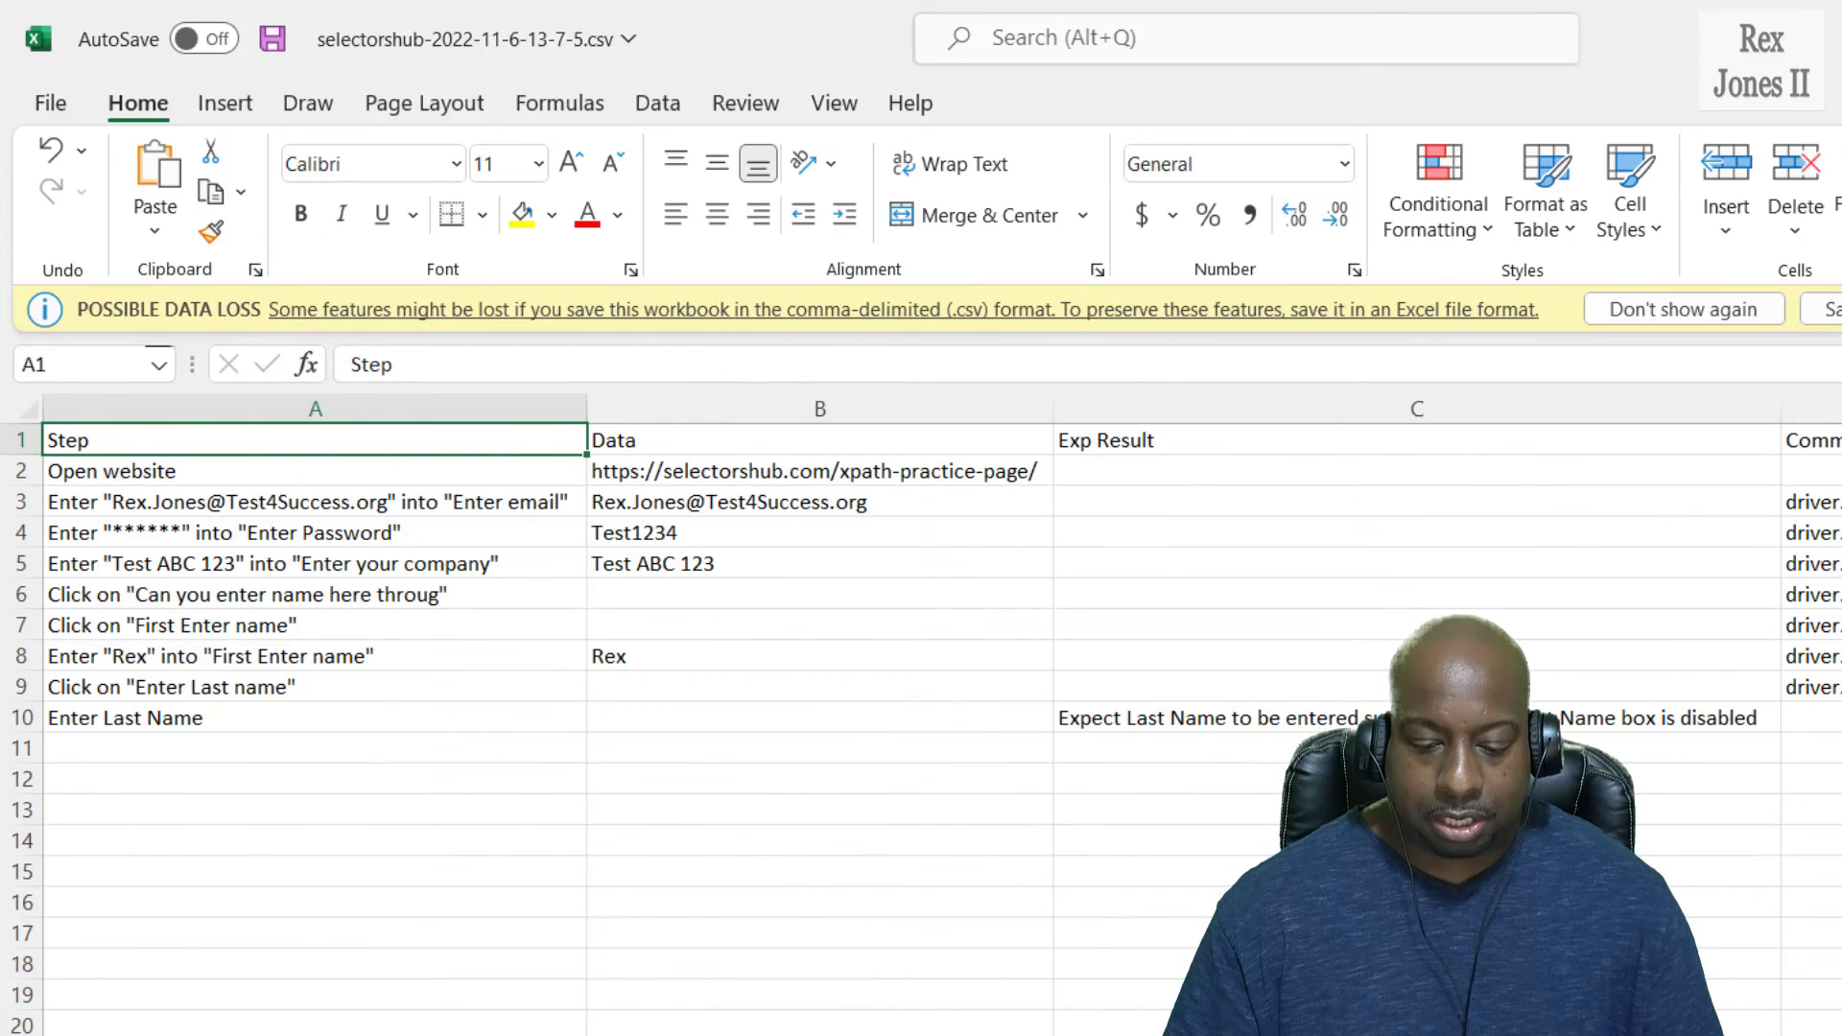
{"action": "scroll", "coordinate": [682, 983], "scroll_direction": "right", "scroll_amount": 5}
{"action": "scroll", "coordinate": [681, 983], "scroll_direction": "left", "scroll_amount": 5}
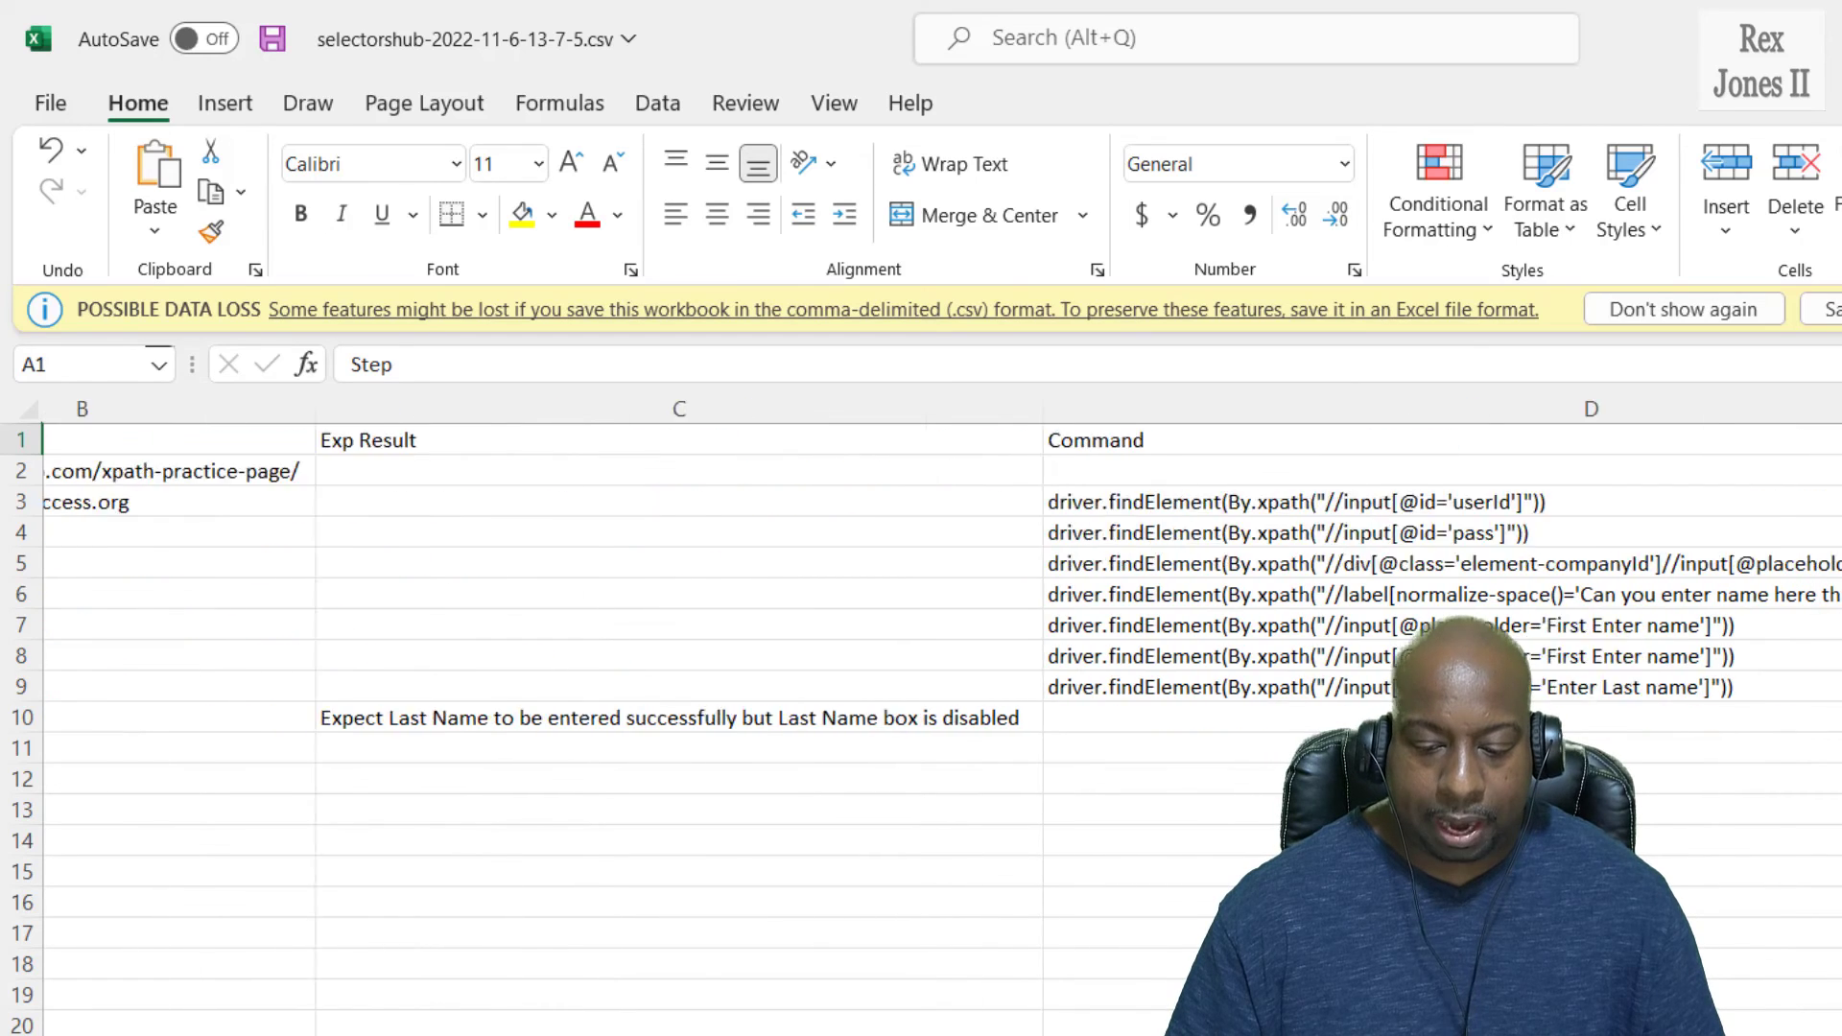
{"action": "scroll", "coordinate": [682, 983], "scroll_direction": "up", "scroll_amount": 3, "text": "ctrl"}
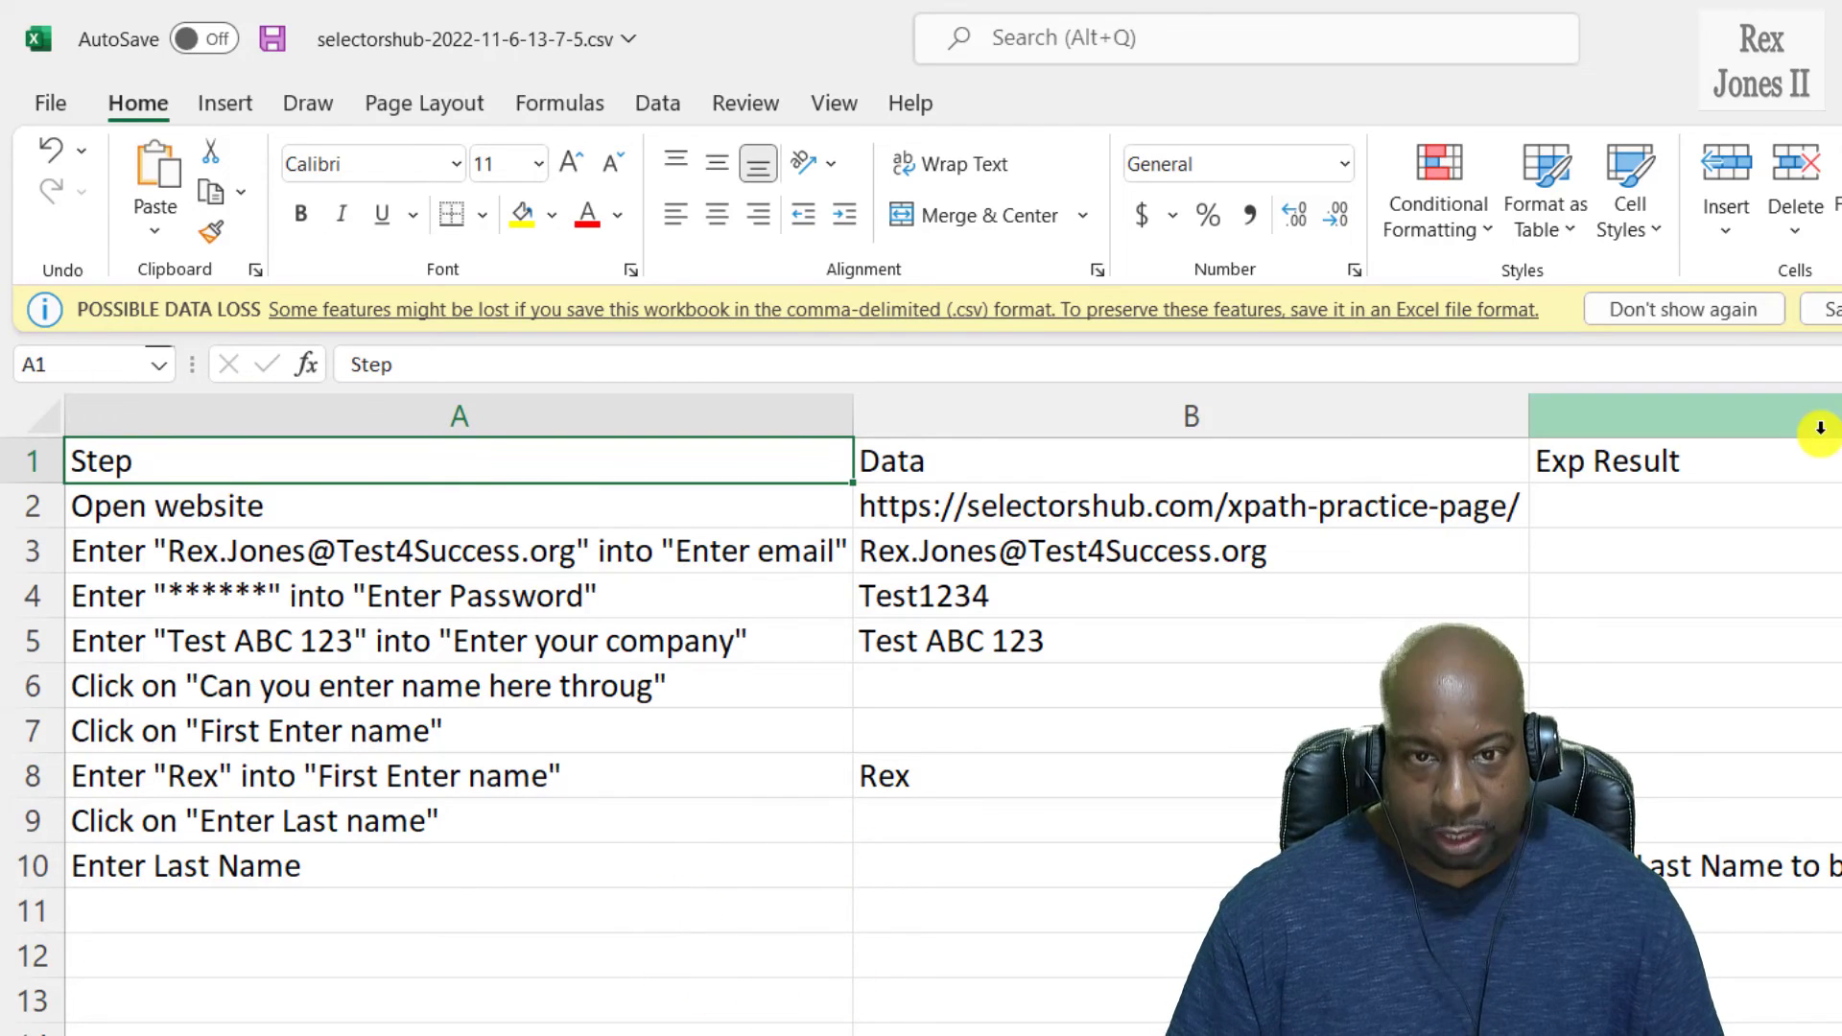
{"action": "scroll", "coordinate": [922, 671], "scroll_direction": "right", "scroll_amount": 2}
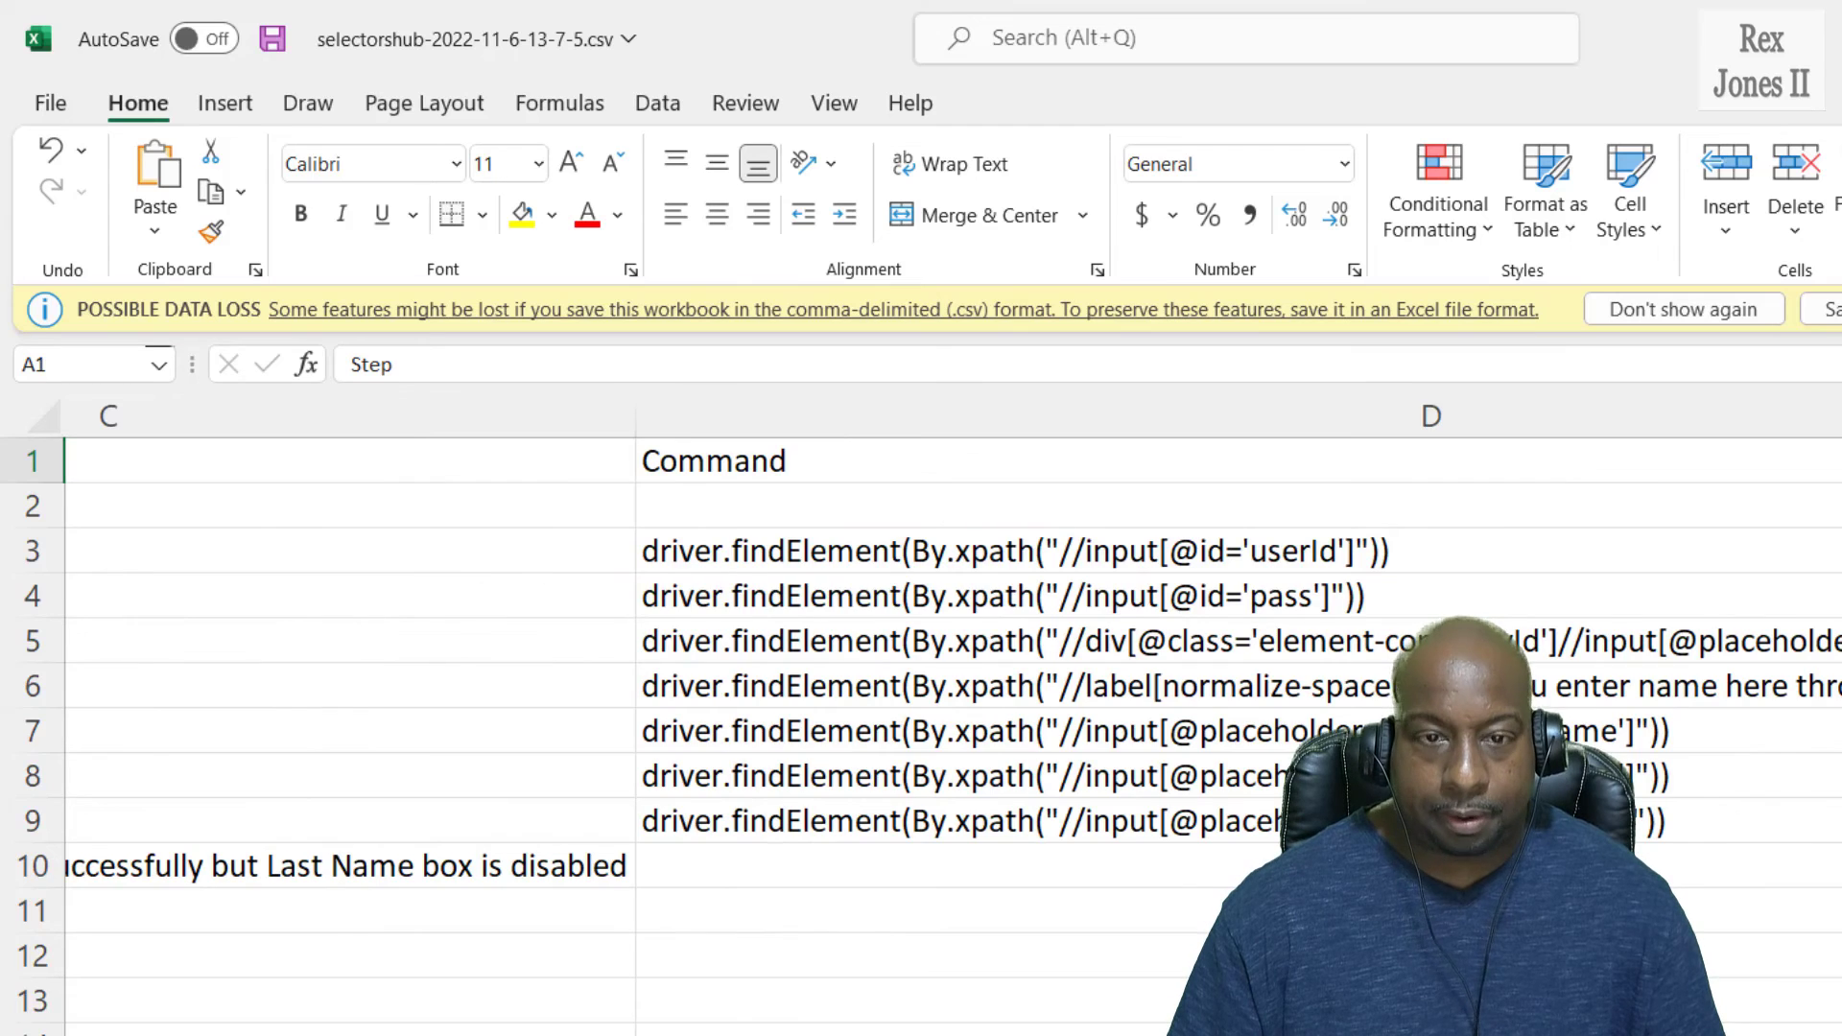
{"action": "scroll", "coordinate": [921, 672], "scroll_direction": "left", "scroll_amount": 2}
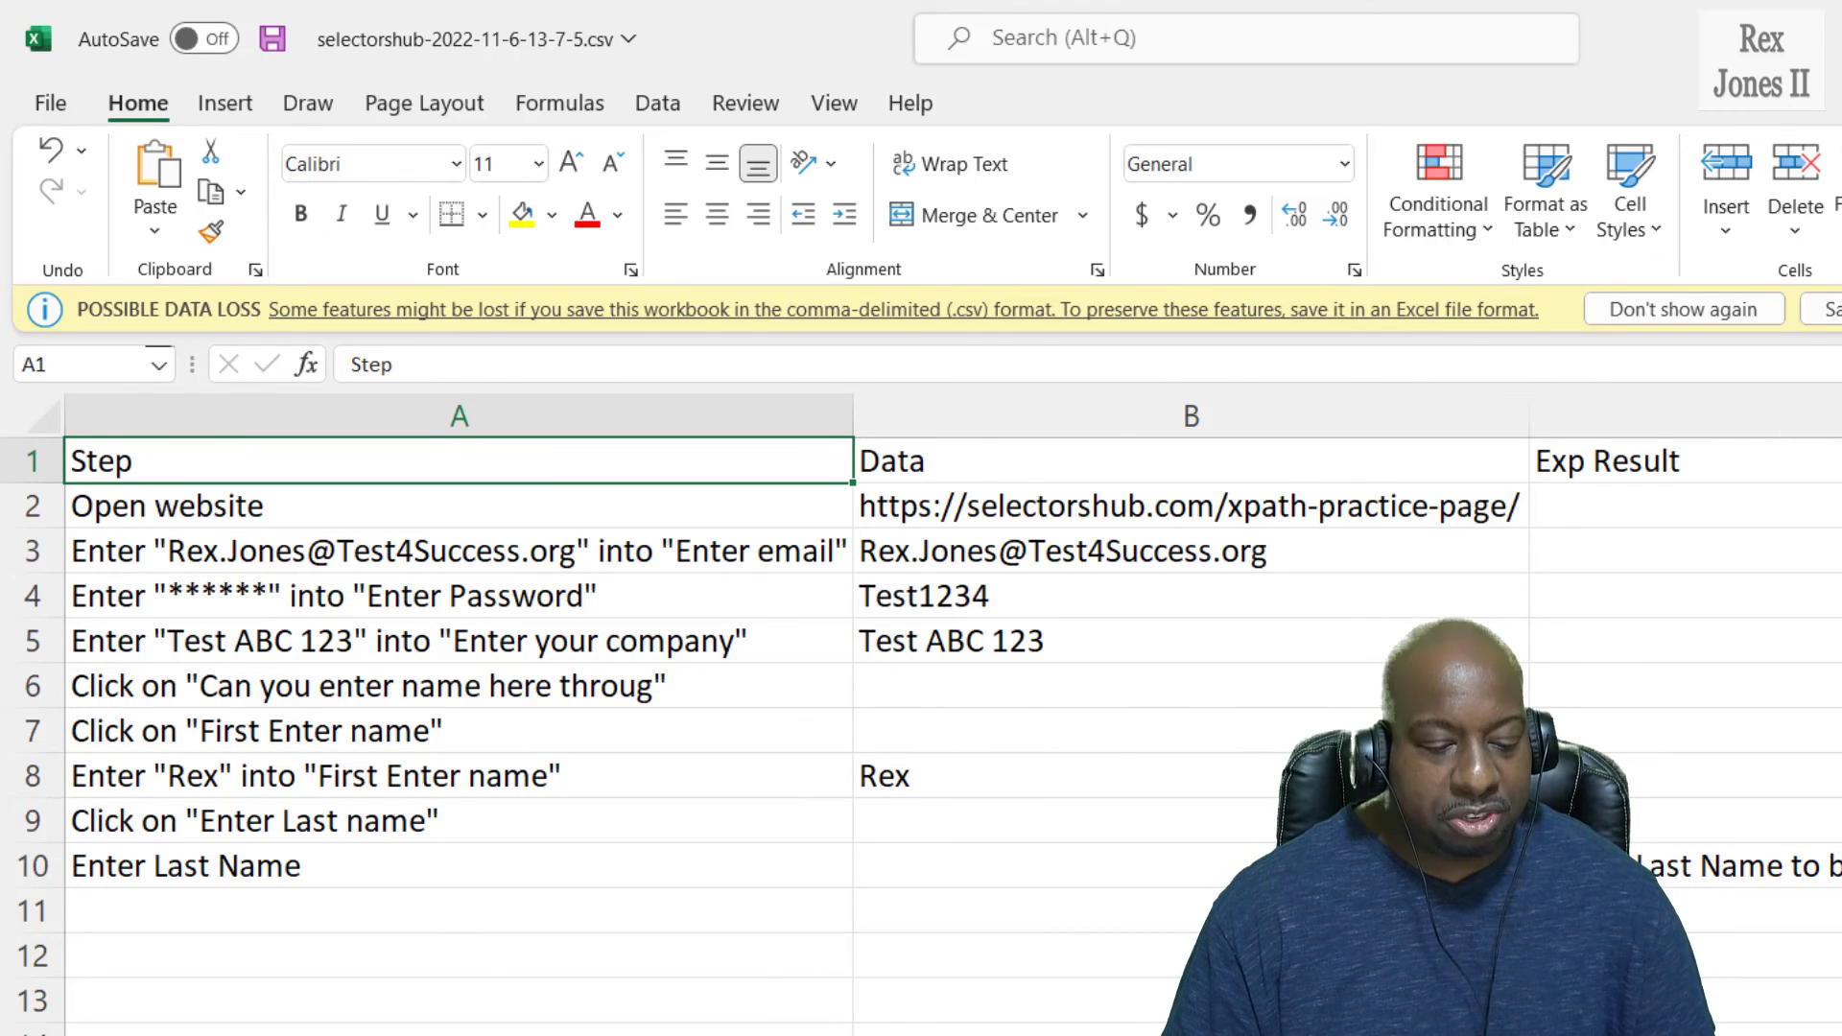
Name the test case 'Example Test Case' and download it again as csv and screenshots zip.
{"action": "left_click", "coordinate": [407, 1011]}
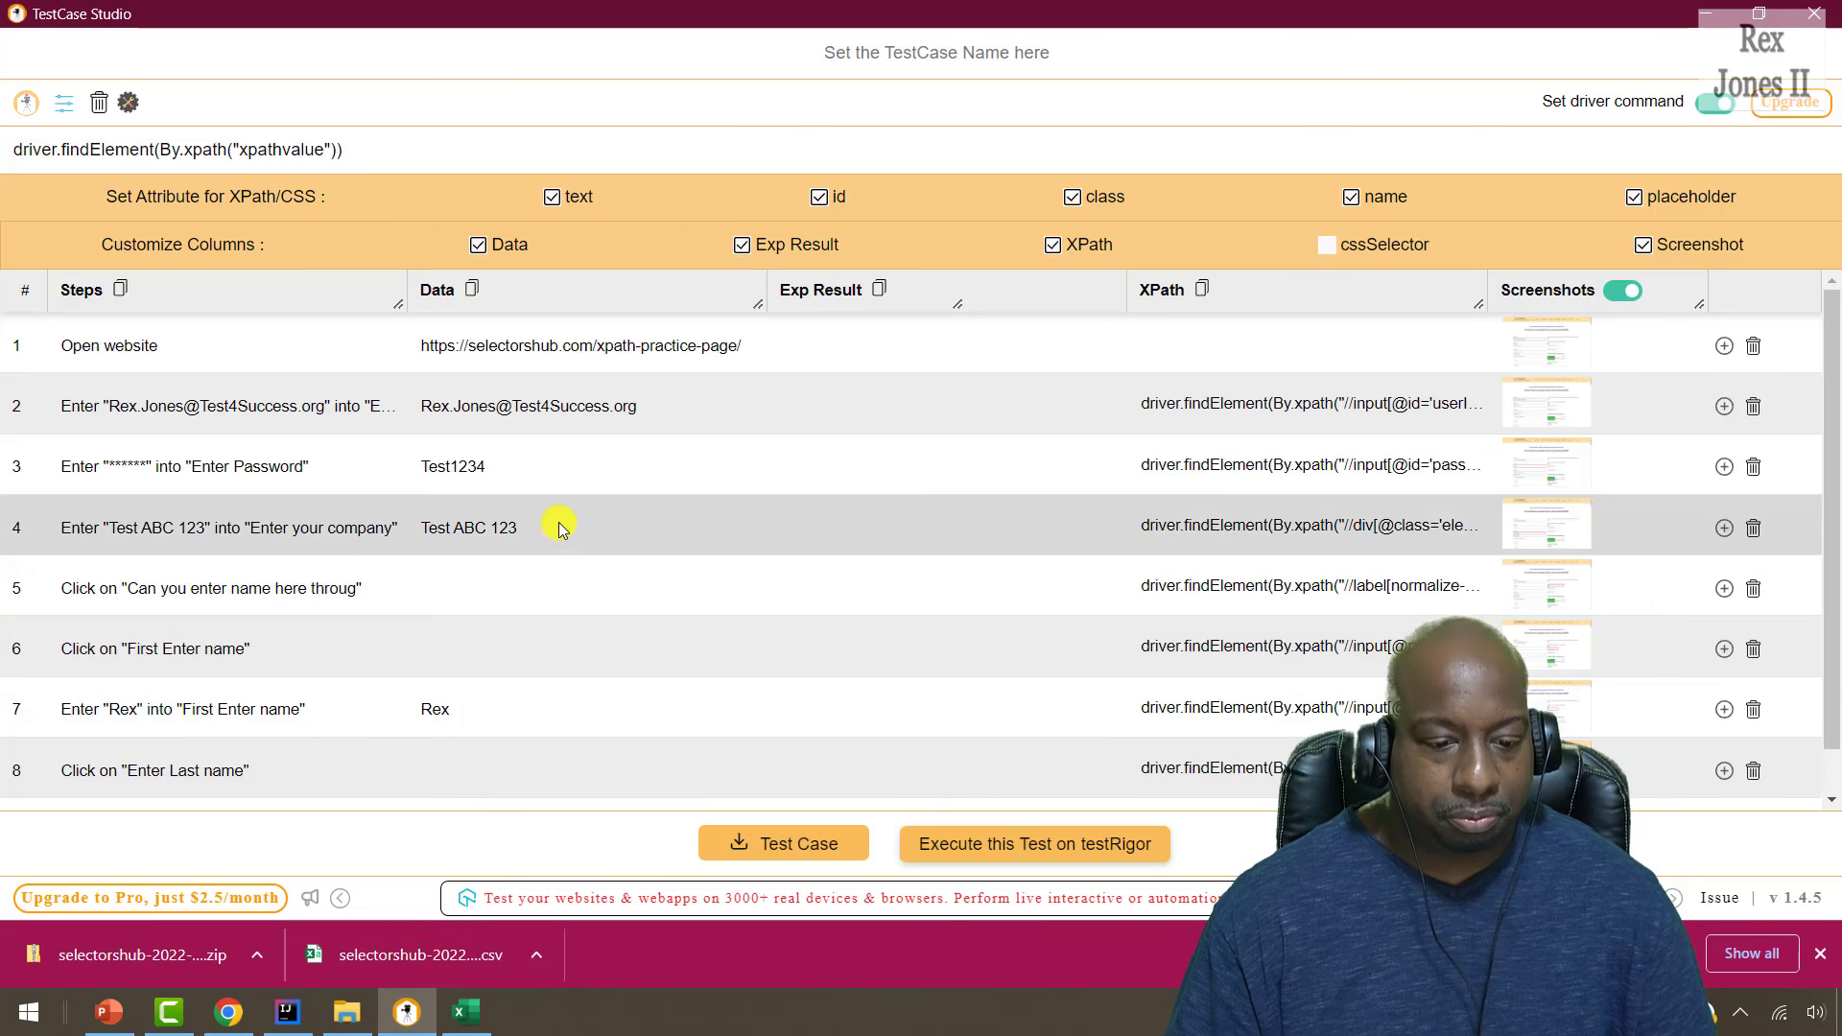
{"action": "left_click", "coordinate": [347, 1011]}
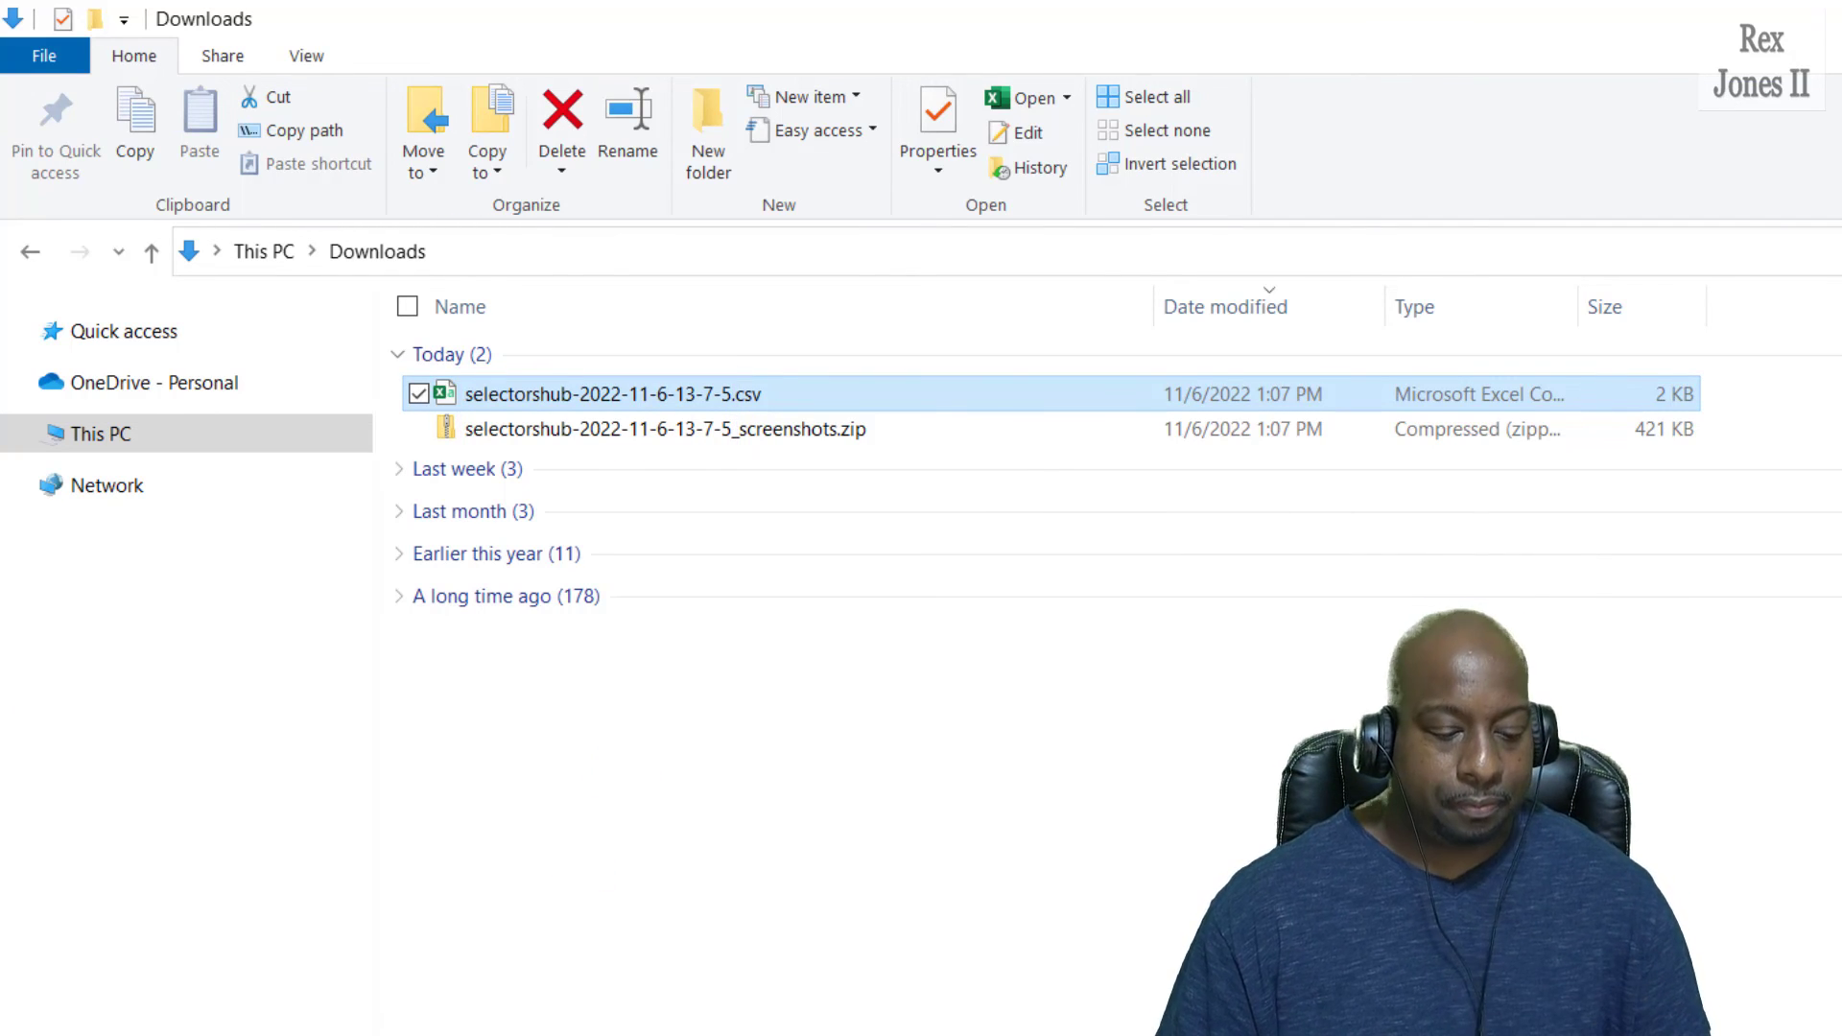
{"action": "left_click", "coordinate": [407, 1011]}
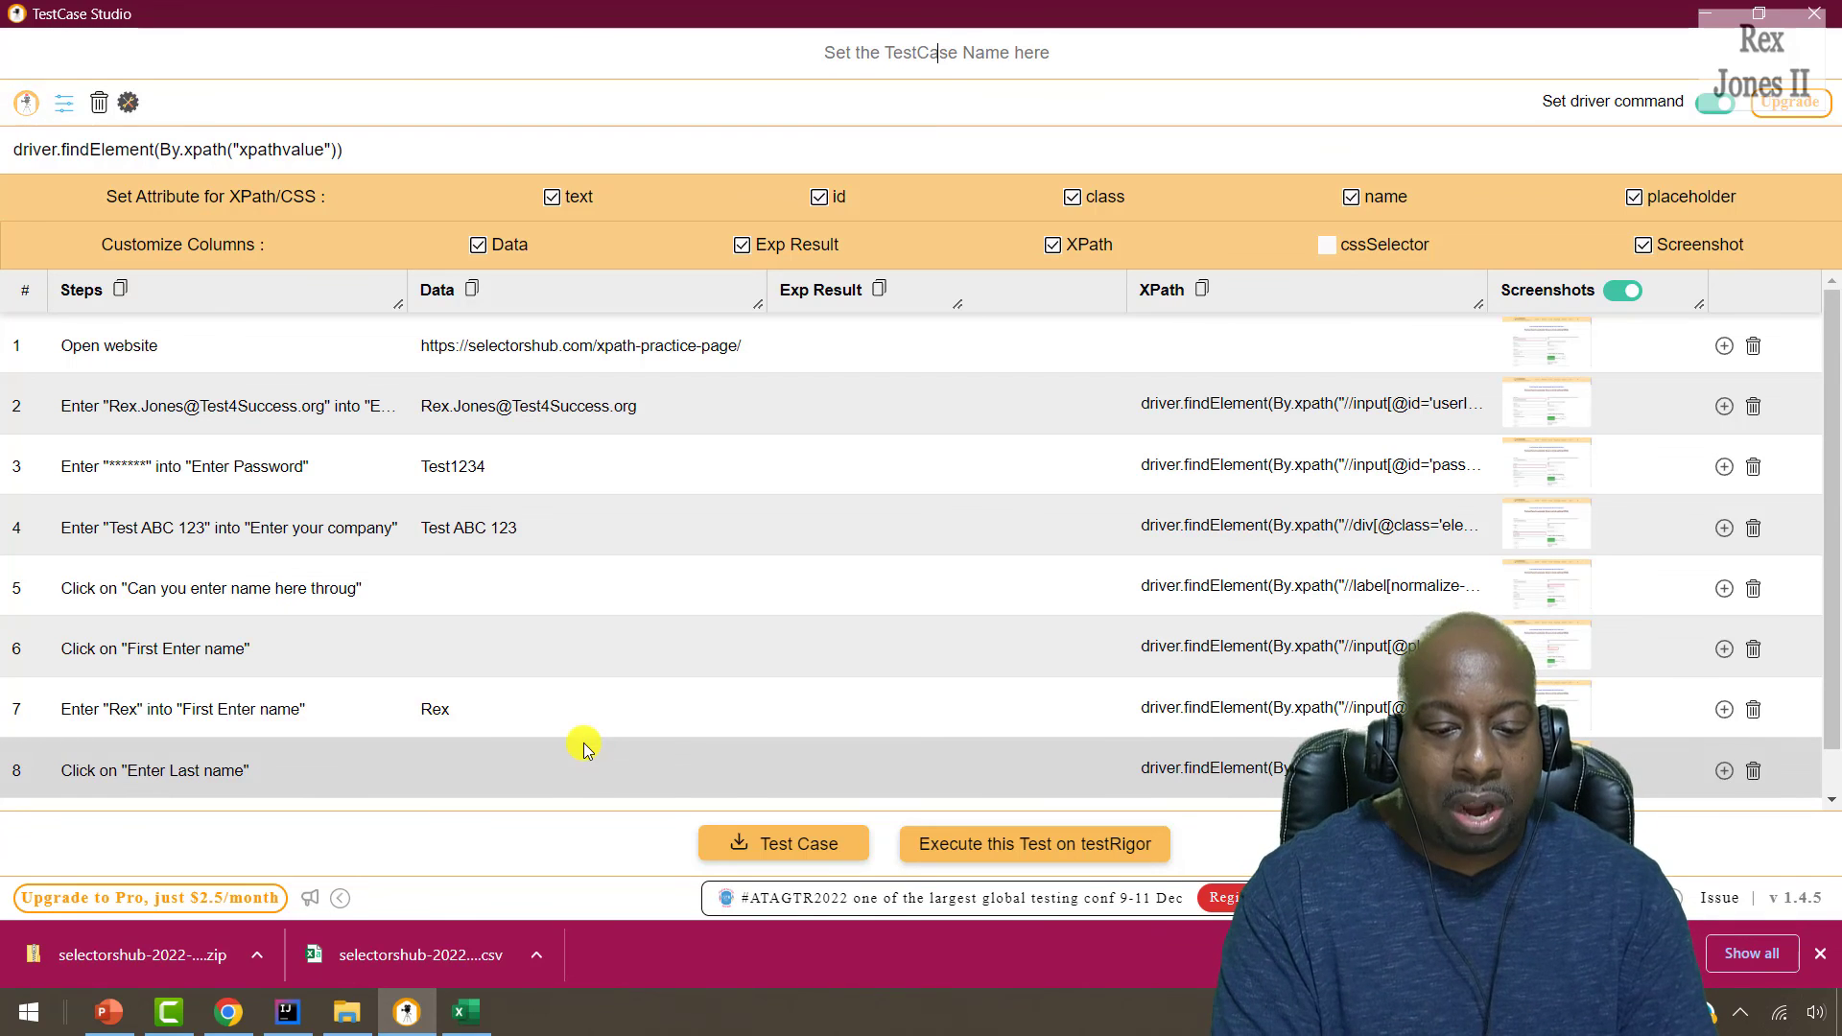
{"action": "type", "text": "Example Test Case"}
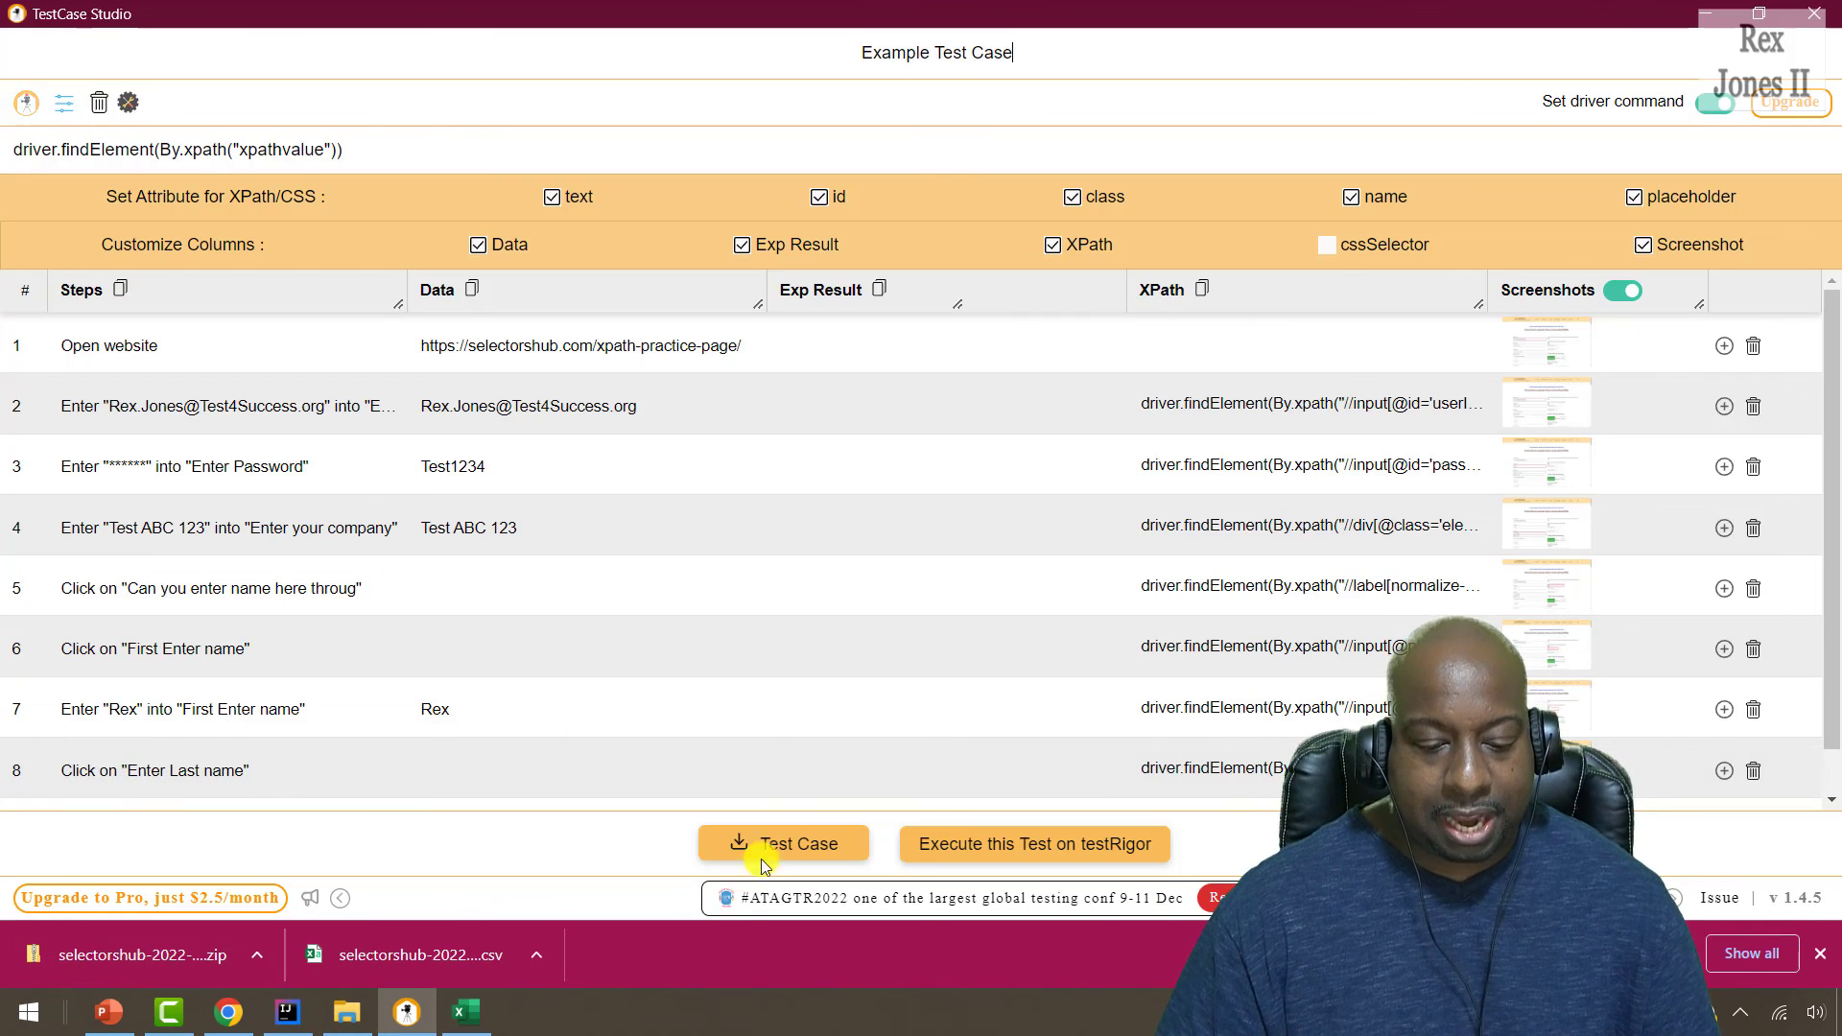
{"action": "left_click", "coordinate": [791, 842]}
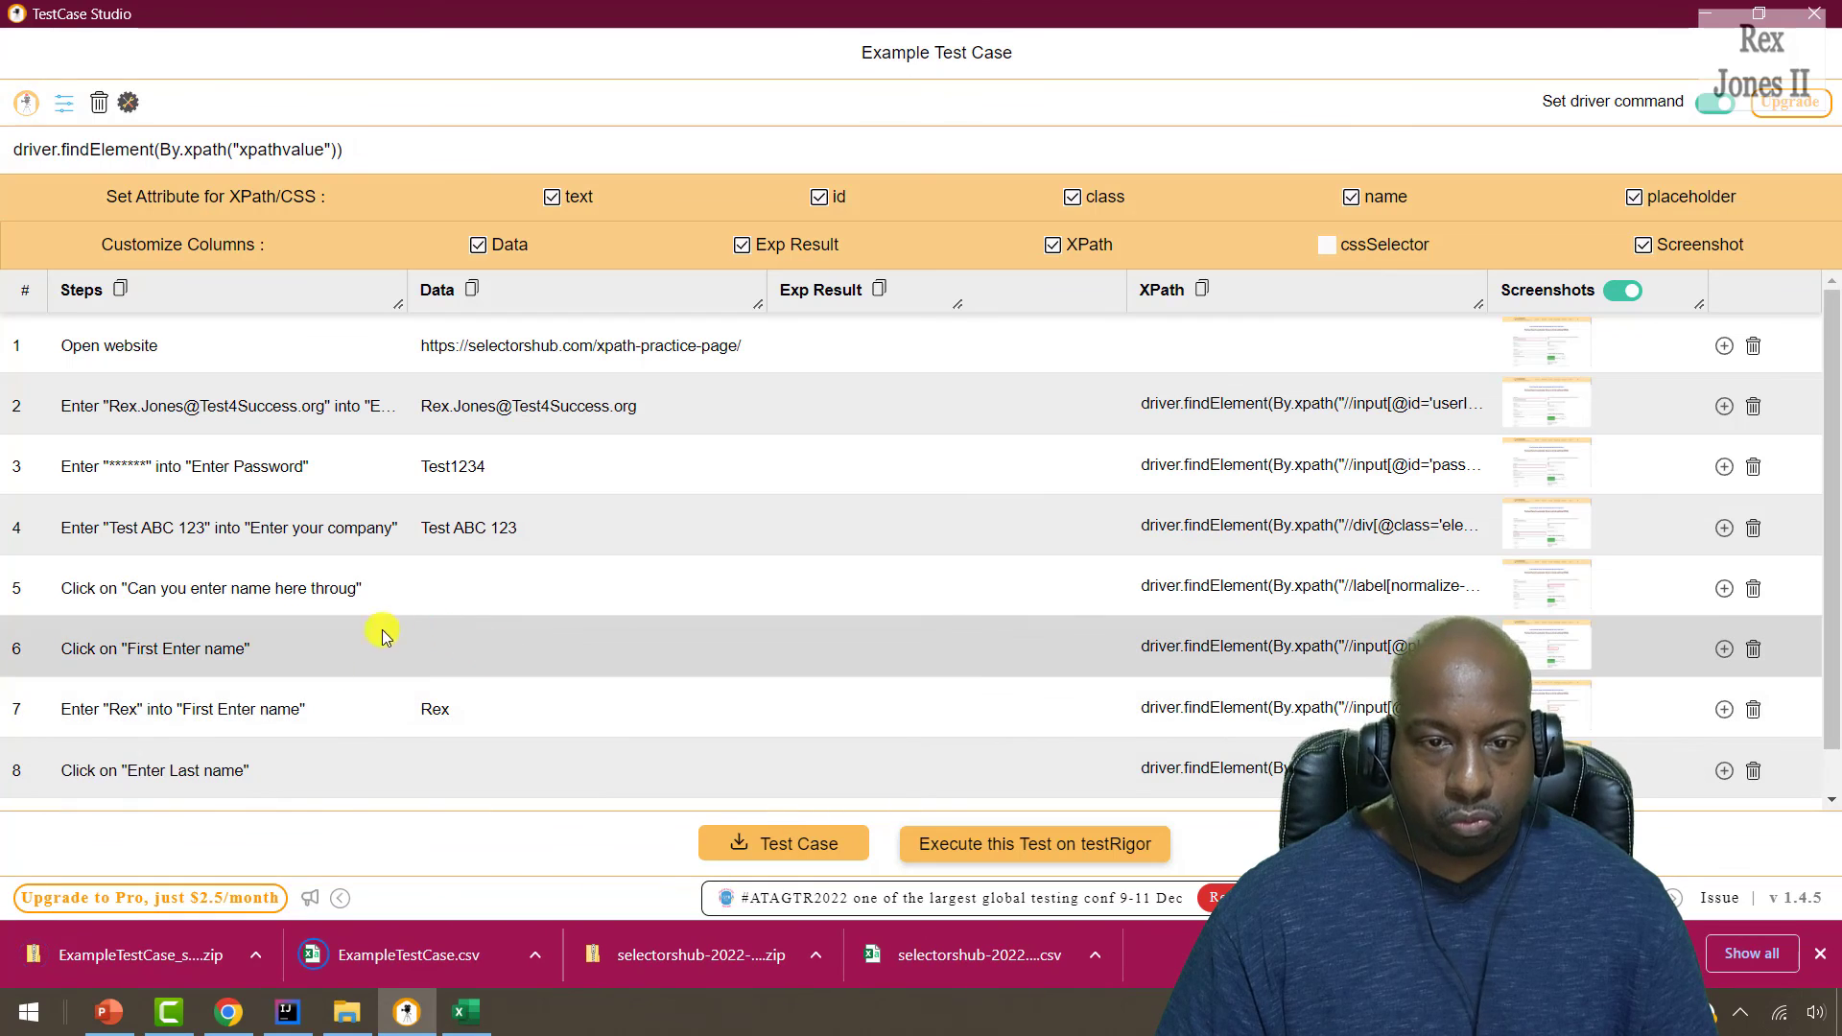
In Downloads, select ExampleTestCase.csv and ExampleTestCase_screenshots.zip together.
{"action": "left_click", "coordinate": [346, 1012]}
{"action": "left_click", "coordinate": [568, 937]}
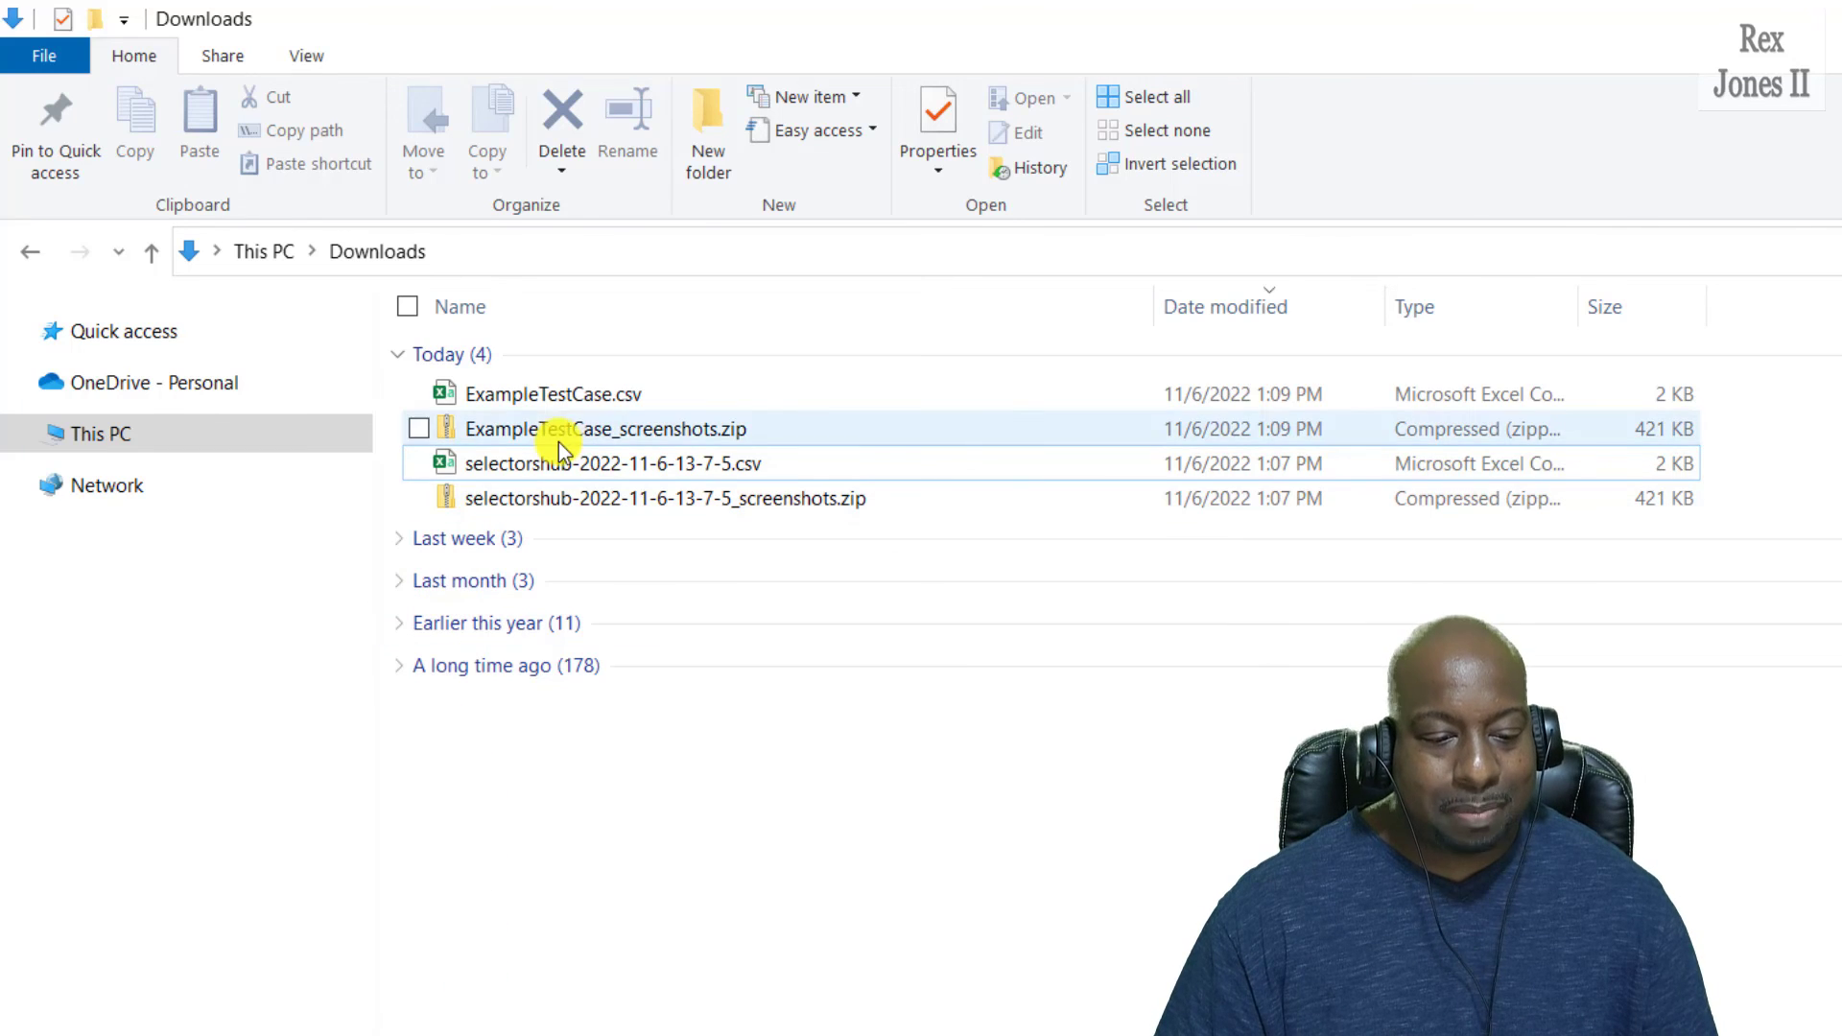
{"action": "left_click", "coordinate": [572, 398]}
{"action": "left_click", "coordinate": [573, 431], "text": "ctrl"}
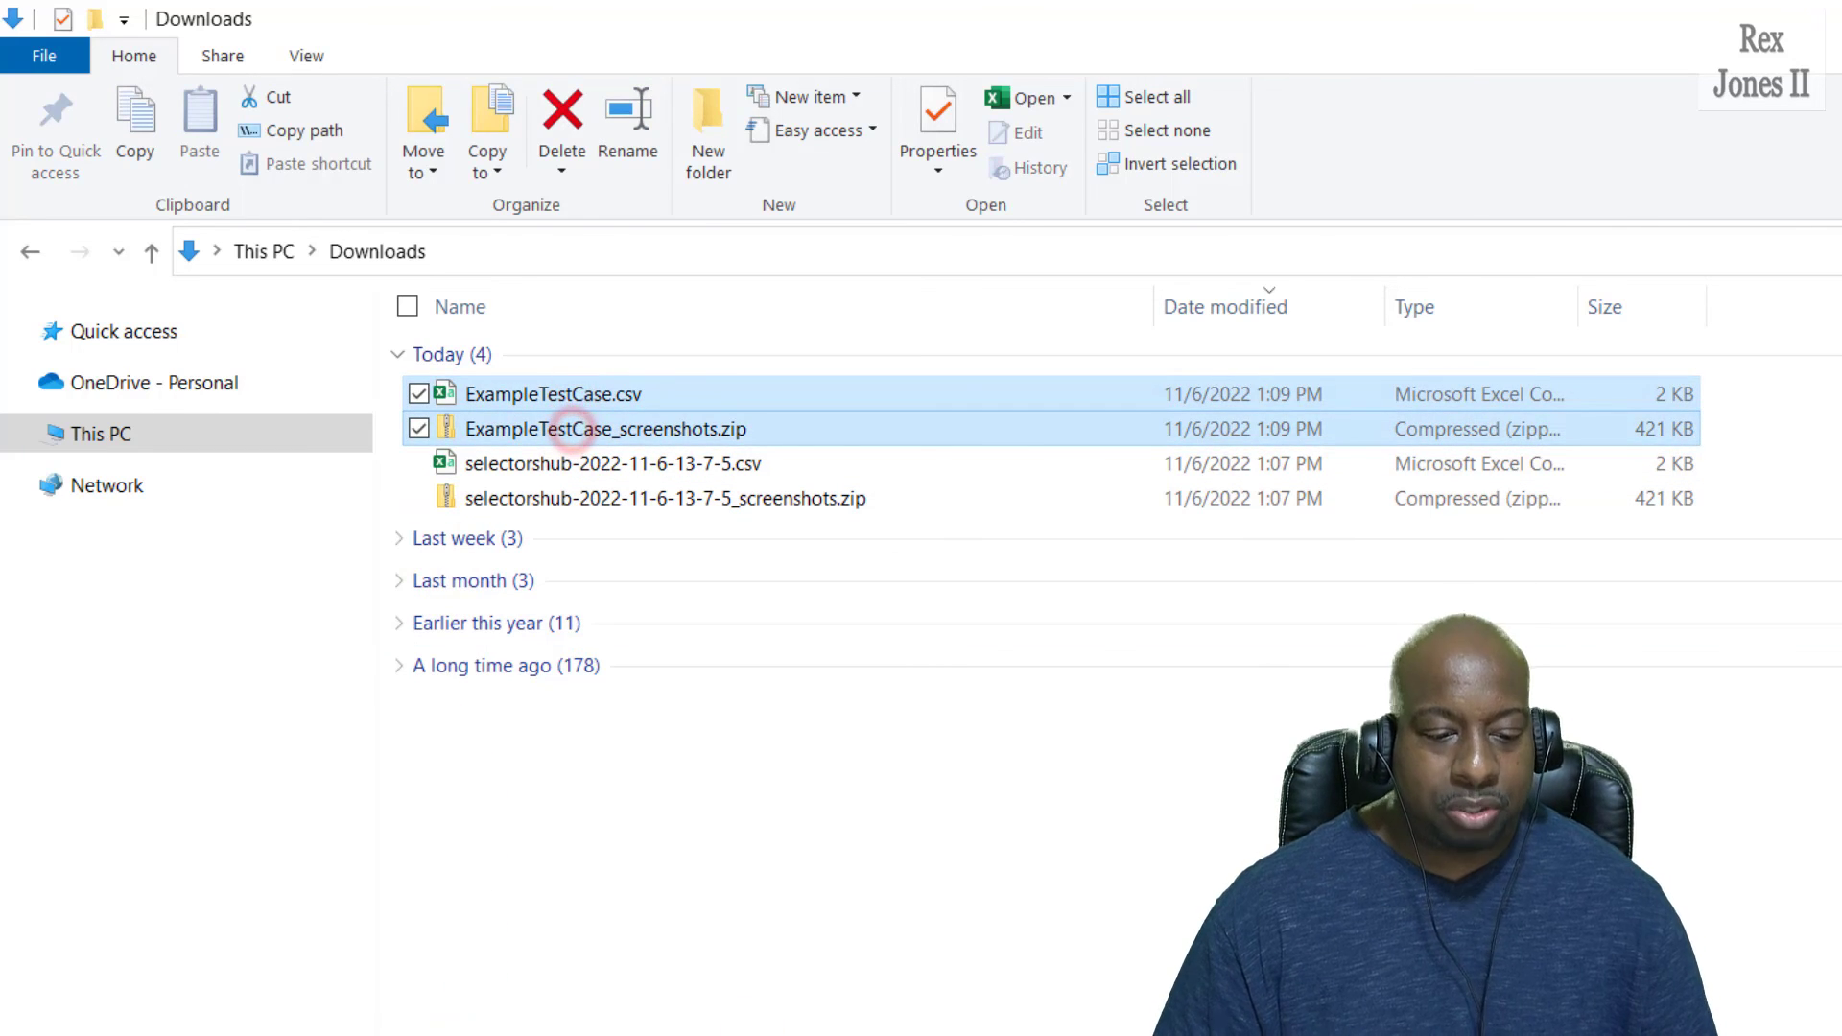